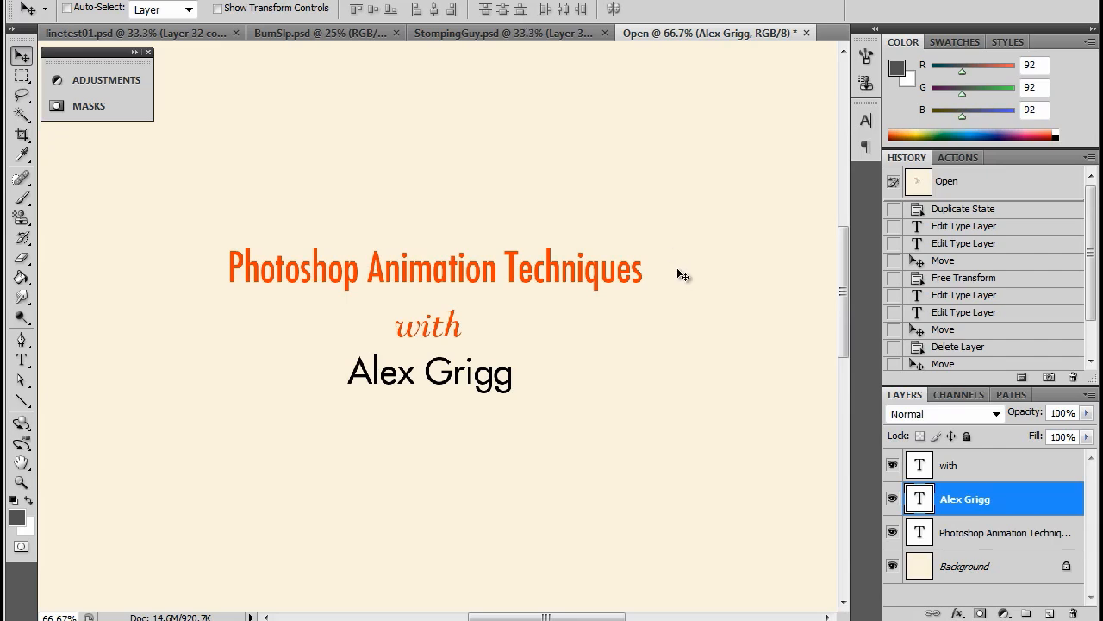
Step: View the open documents linetest01.psd, BumSlp.psd and StompingGuy.psd, and return to the title document
click(201, 31)
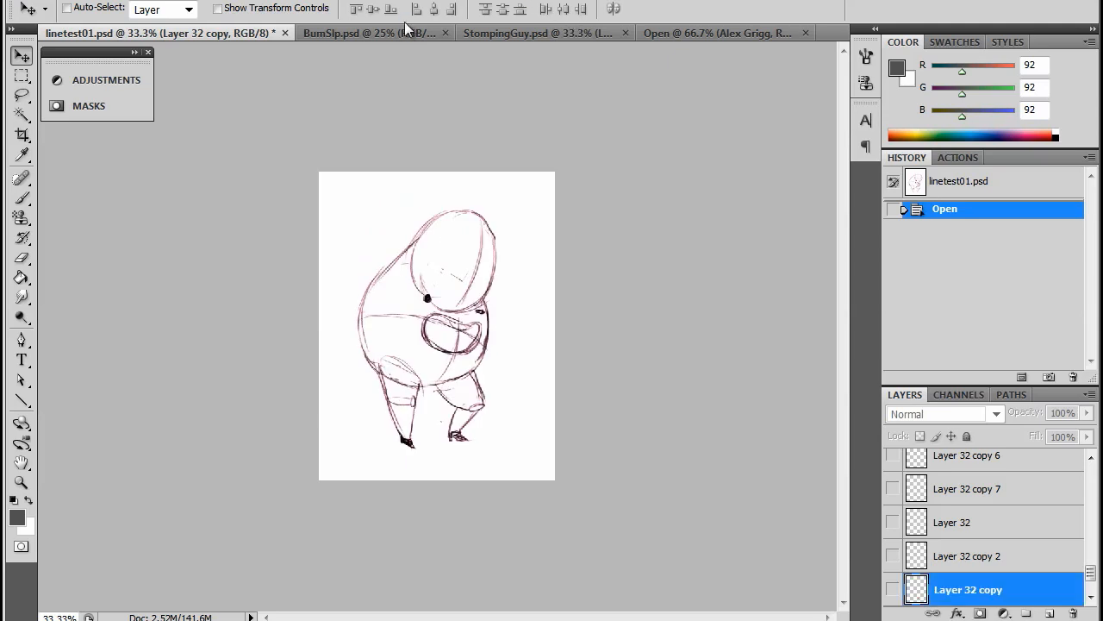
click(410, 33)
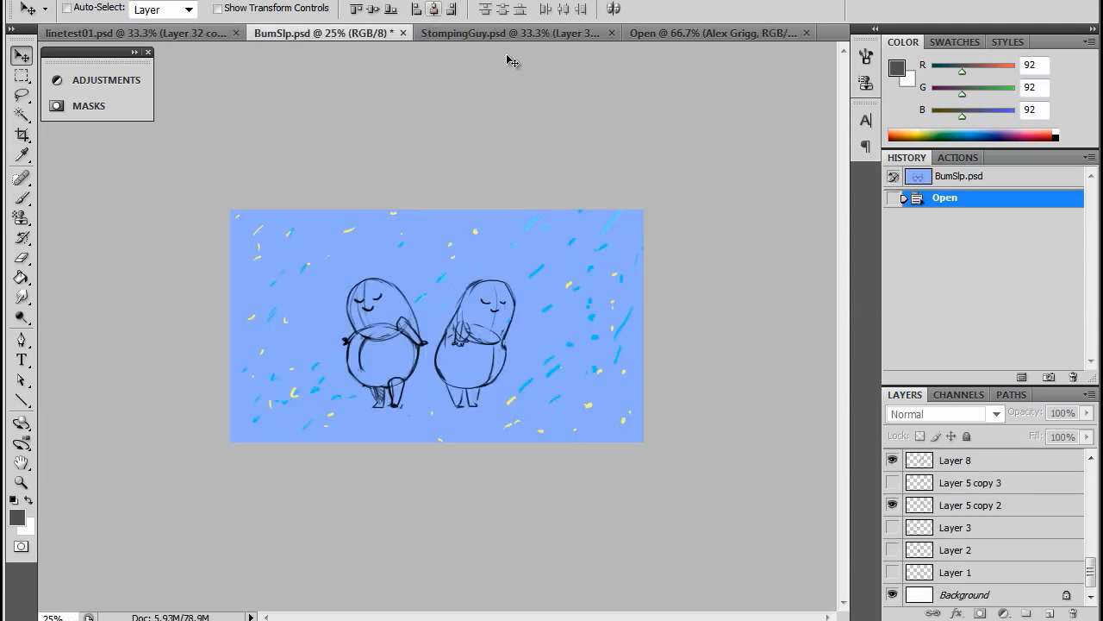
click(491, 31)
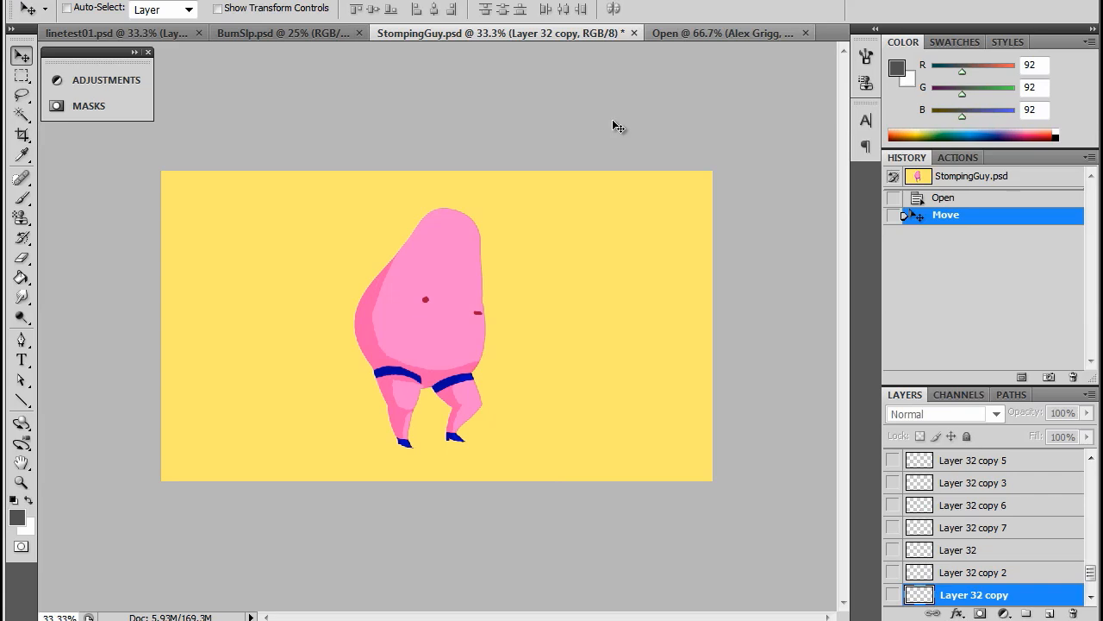
click(717, 35)
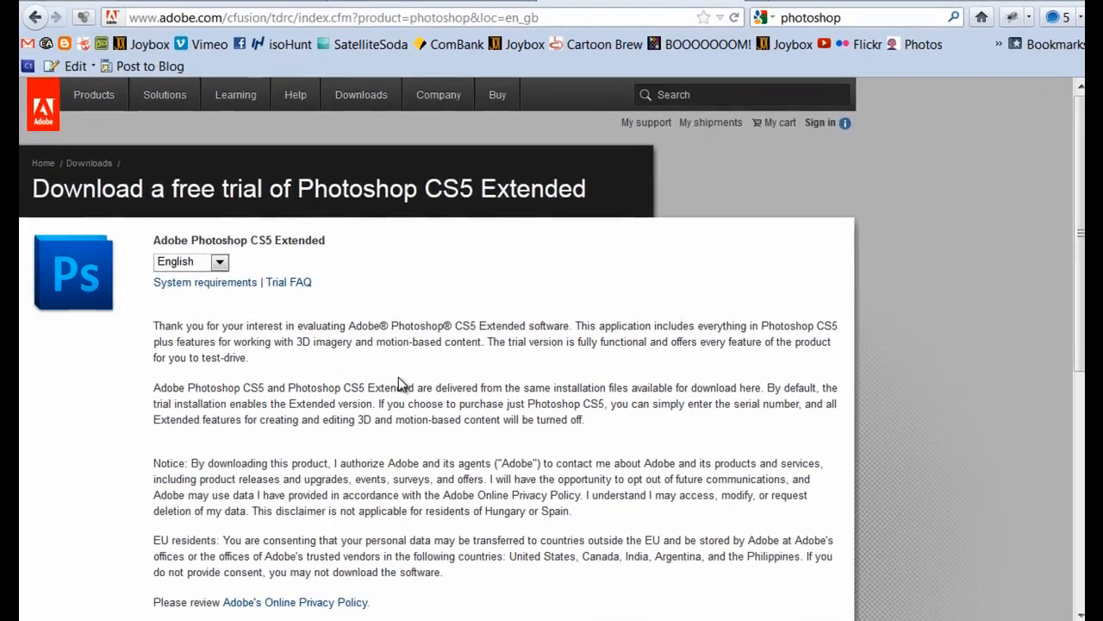
Step: Look over the Photoshop CS5 Extended free trial download page in the browser and dismiss the chat notification
scroll(394, 386, down, 2)
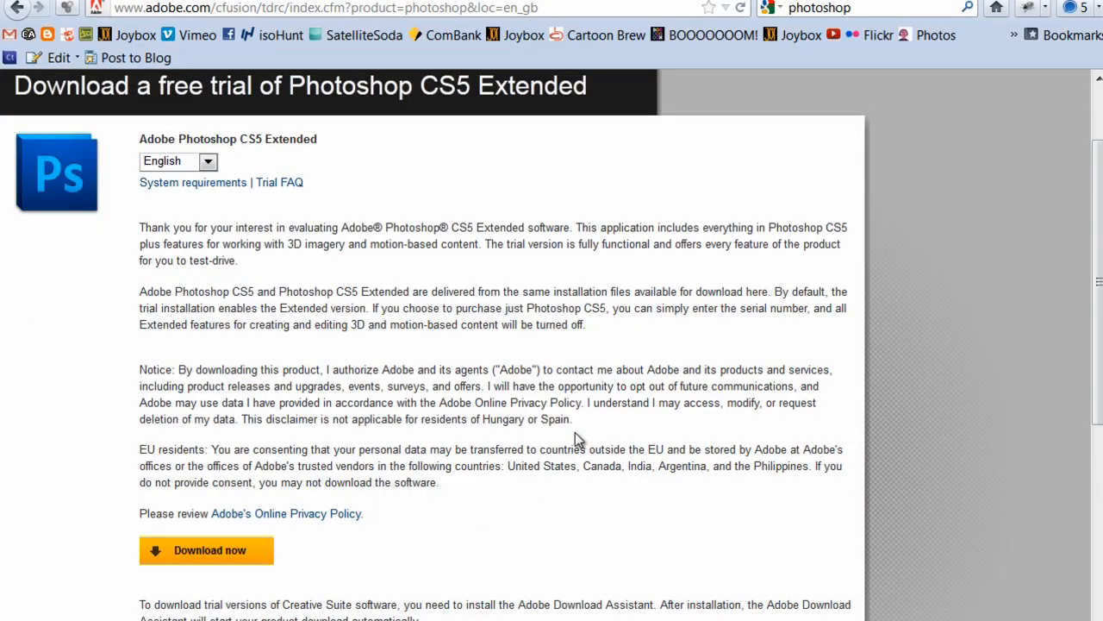
scroll(576, 435, up, 2)
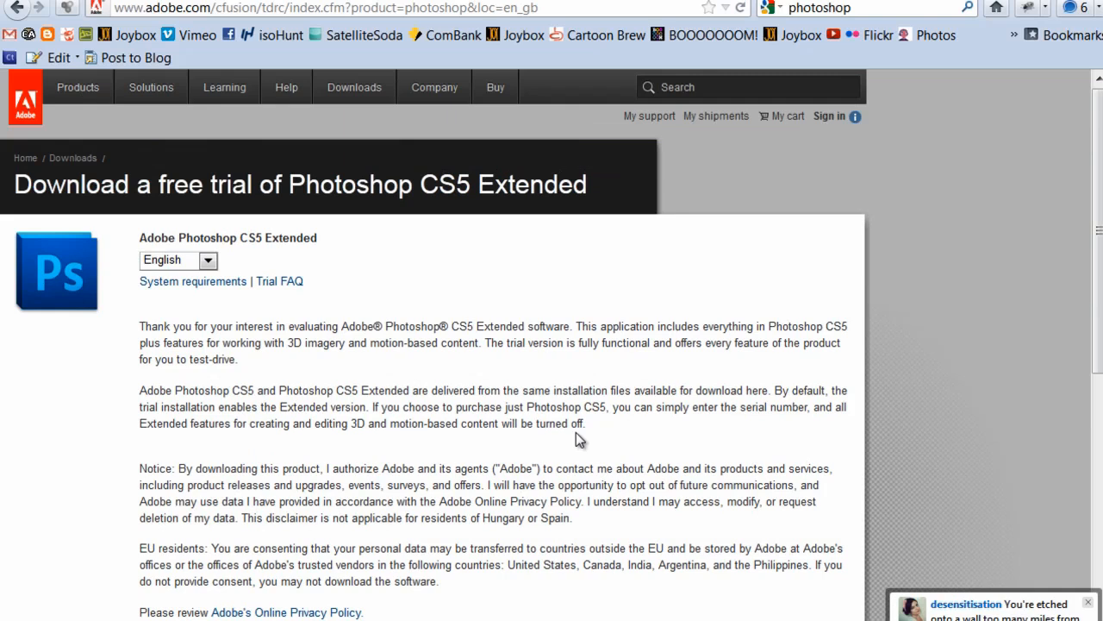
click(1087, 602)
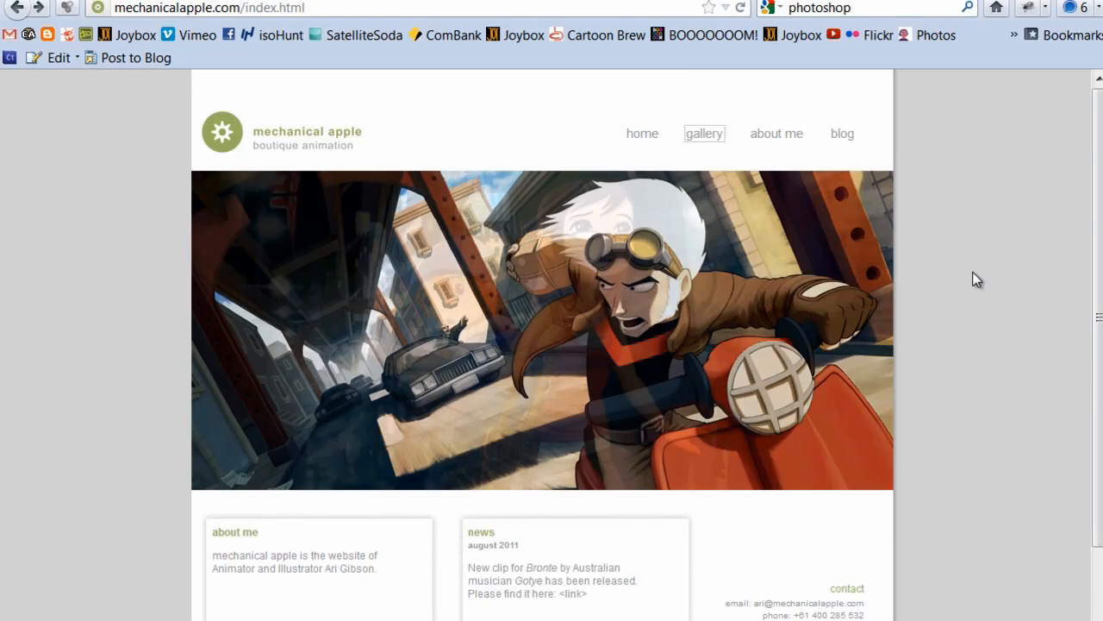
Step: Open the blog from the mechanical apple website and browse its illustrated posts
right_click(972, 271)
click(972, 242)
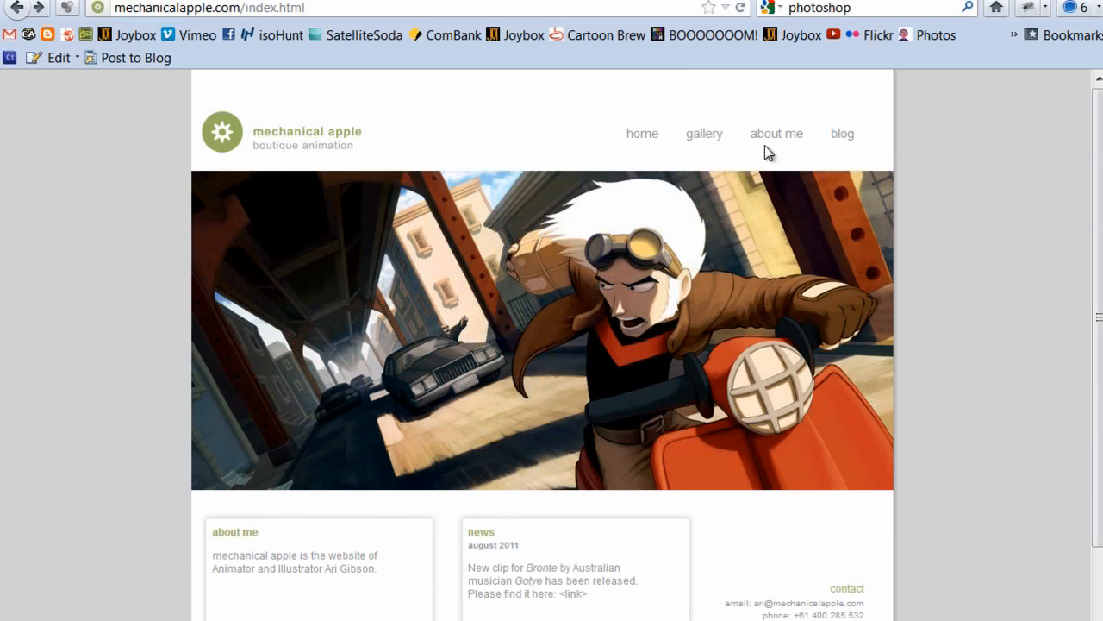
click(840, 138)
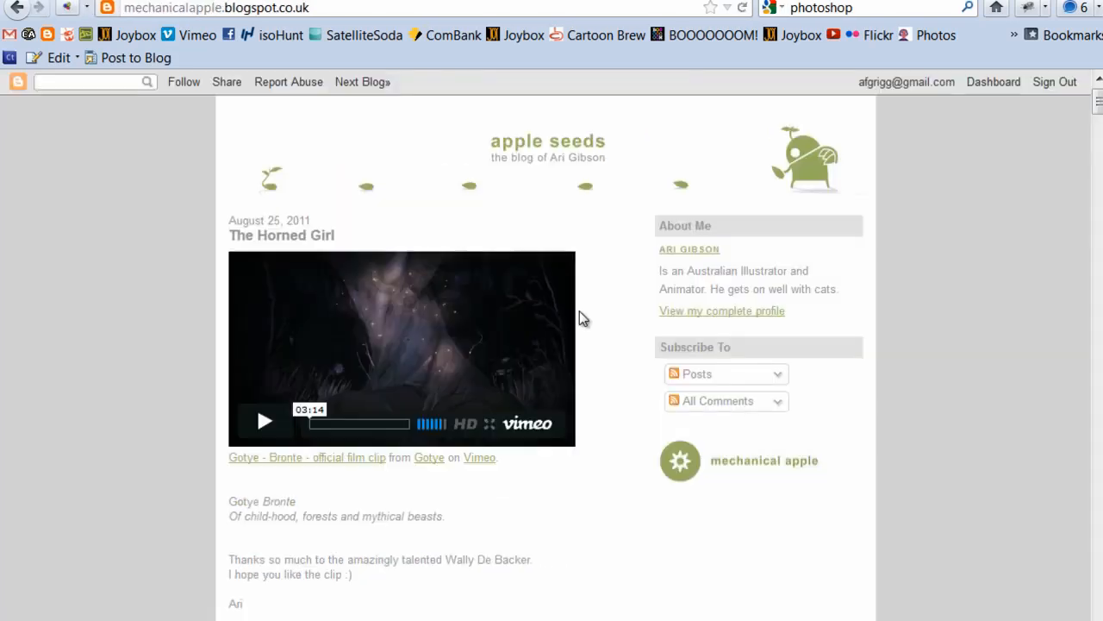
scroll(579, 315, down, 15)
scroll(580, 310, down, 4)
scroll(579, 311, up, 17)
scroll(534, 302, down, 9)
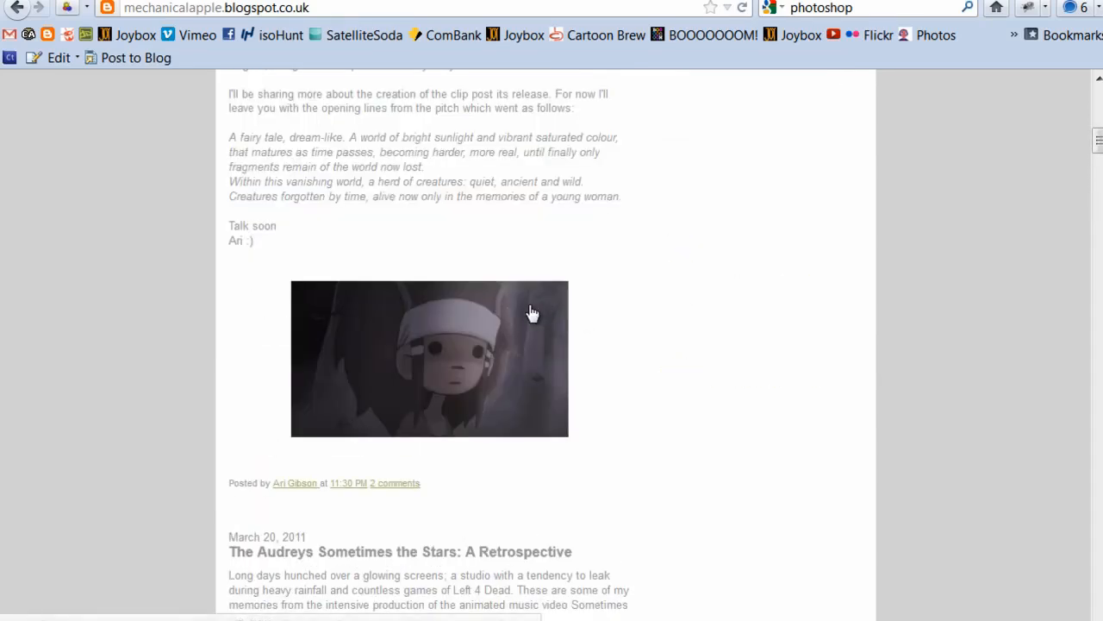
scroll(496, 360, down, 4)
Step: Enlarge a blog post's images, view the second, fifth and seventh in the gallery, and close it
click(495, 359)
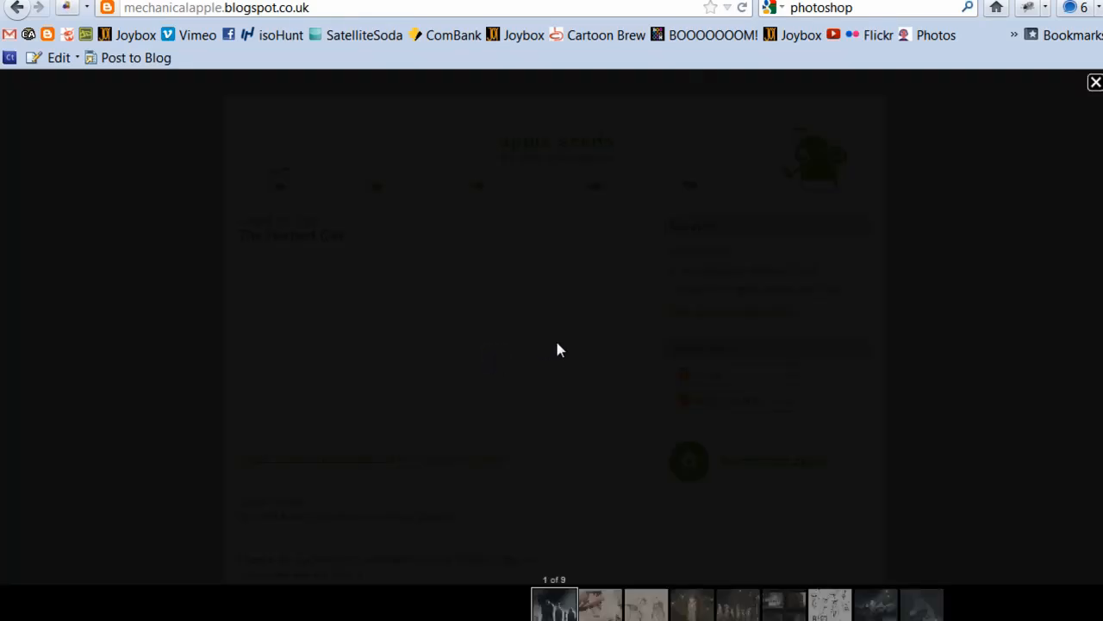
click(591, 604)
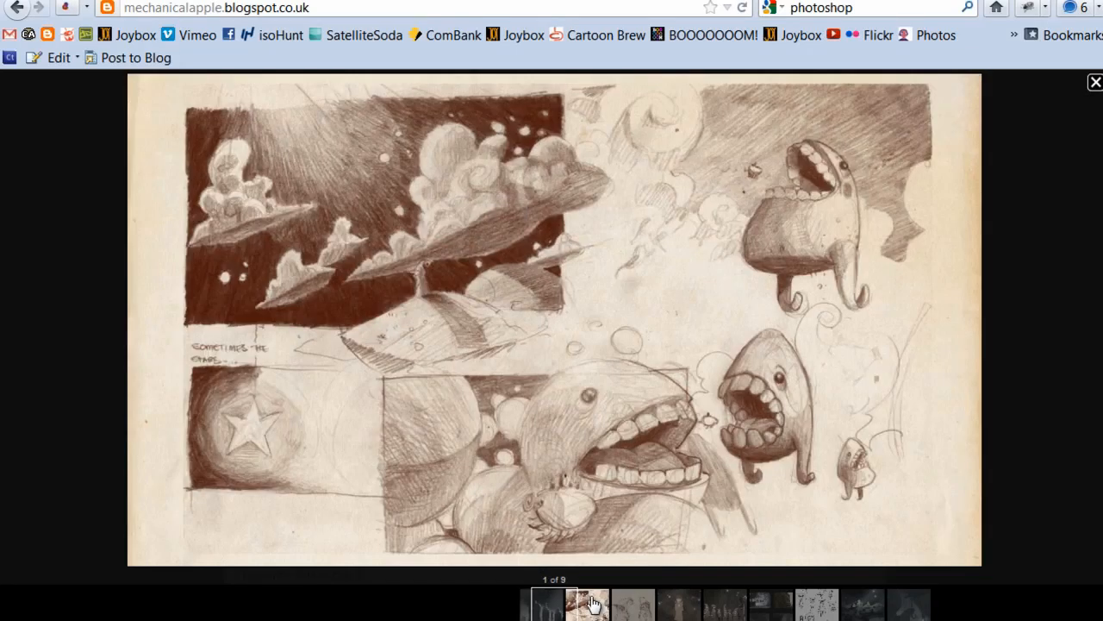
click(715, 612)
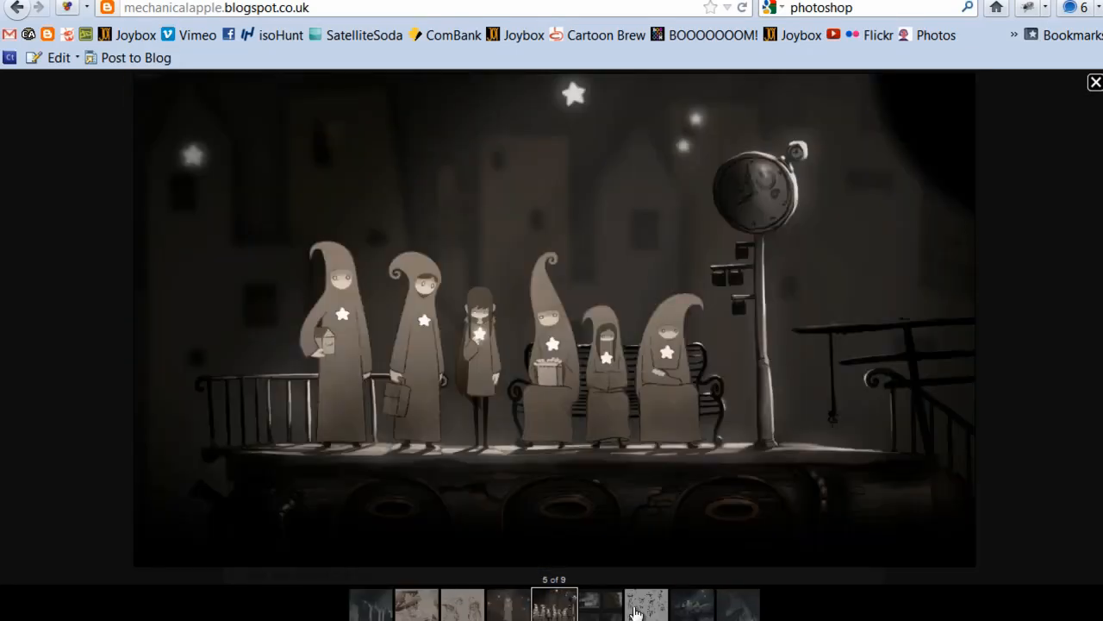
click(636, 612)
click(1096, 82)
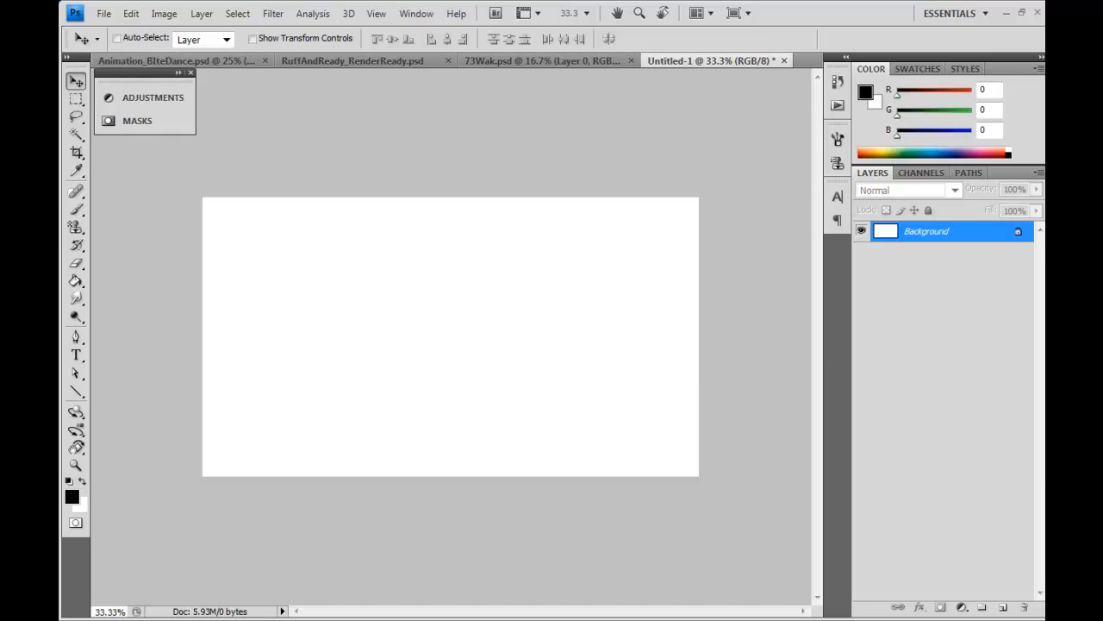
Step: Start a new Photoshop document at 1280 × 720 pixels and 72 pixels/inch, using the Square Pixels aspect ratio
click(103, 14)
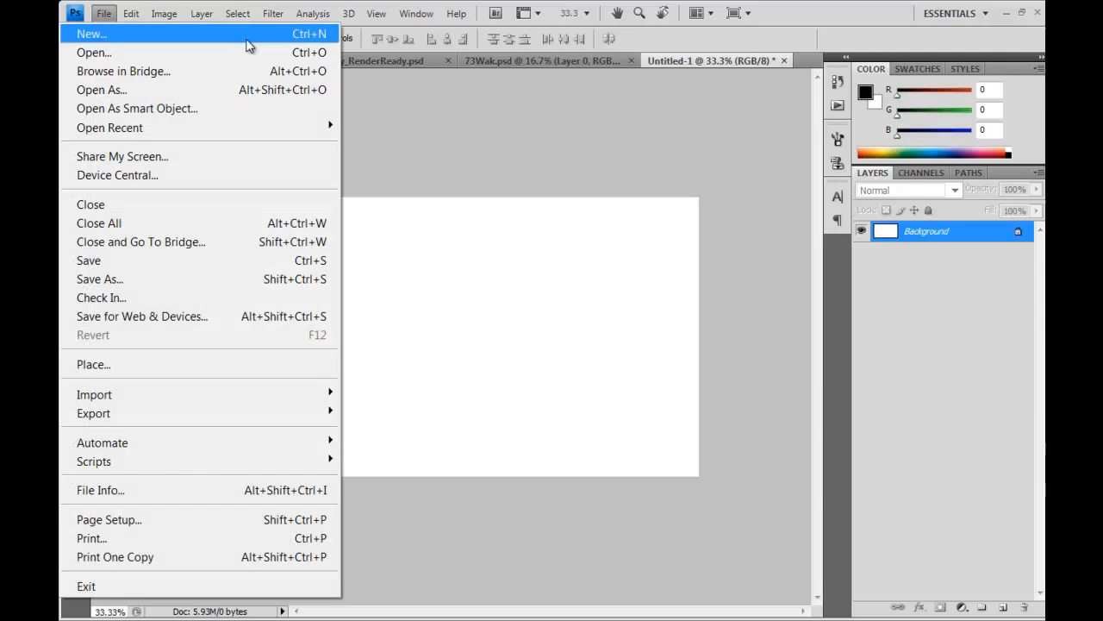
click(207, 34)
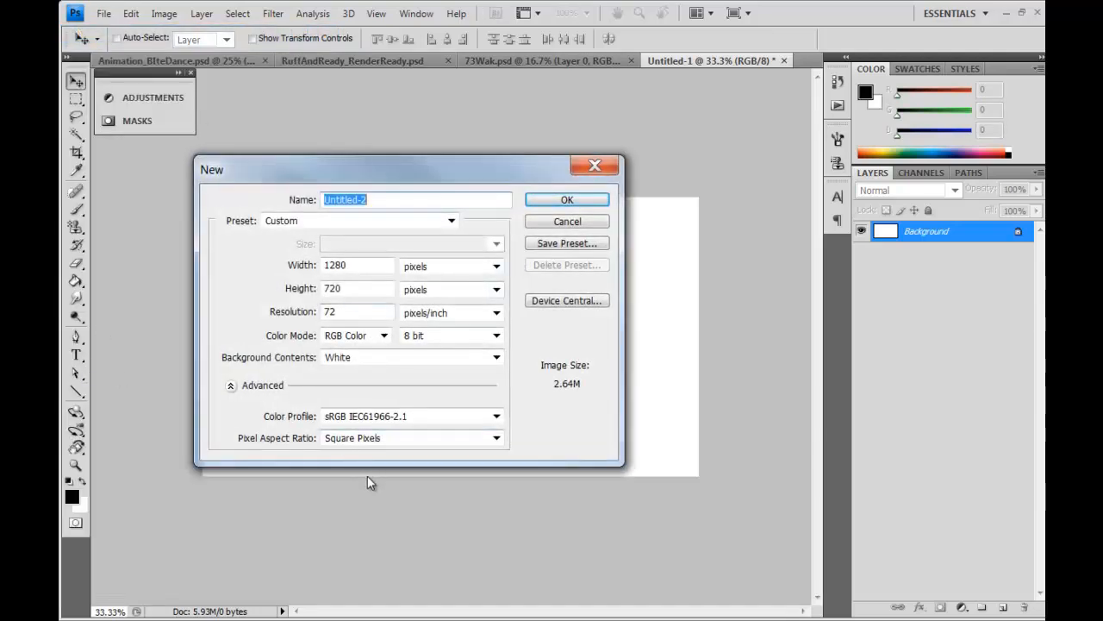
double_click(355, 288)
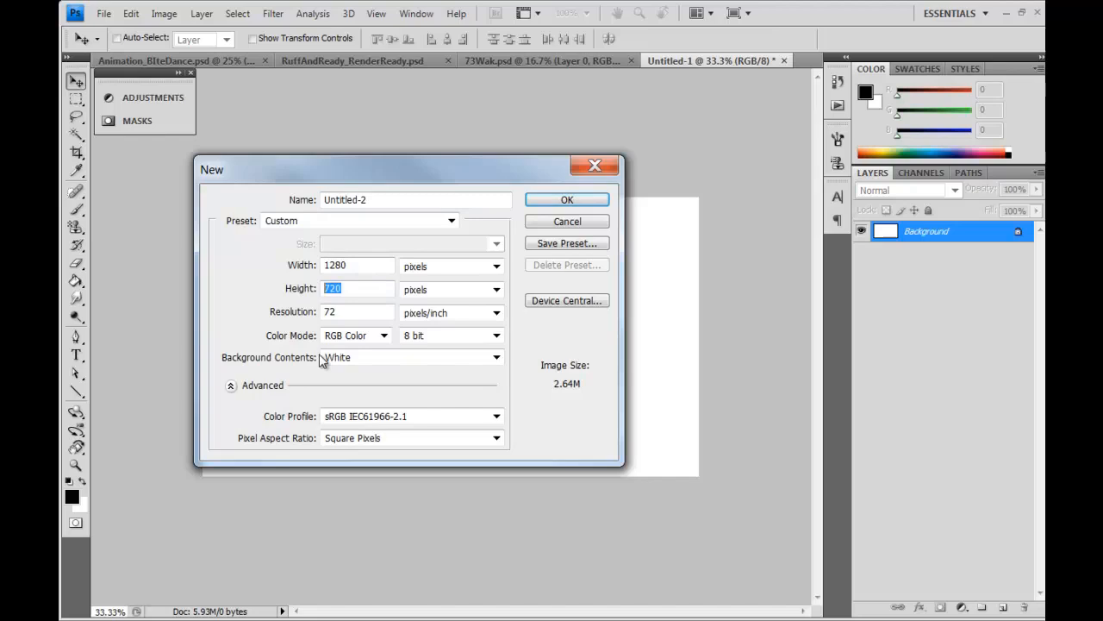
double_click(358, 262)
double_click(362, 287)
click(461, 437)
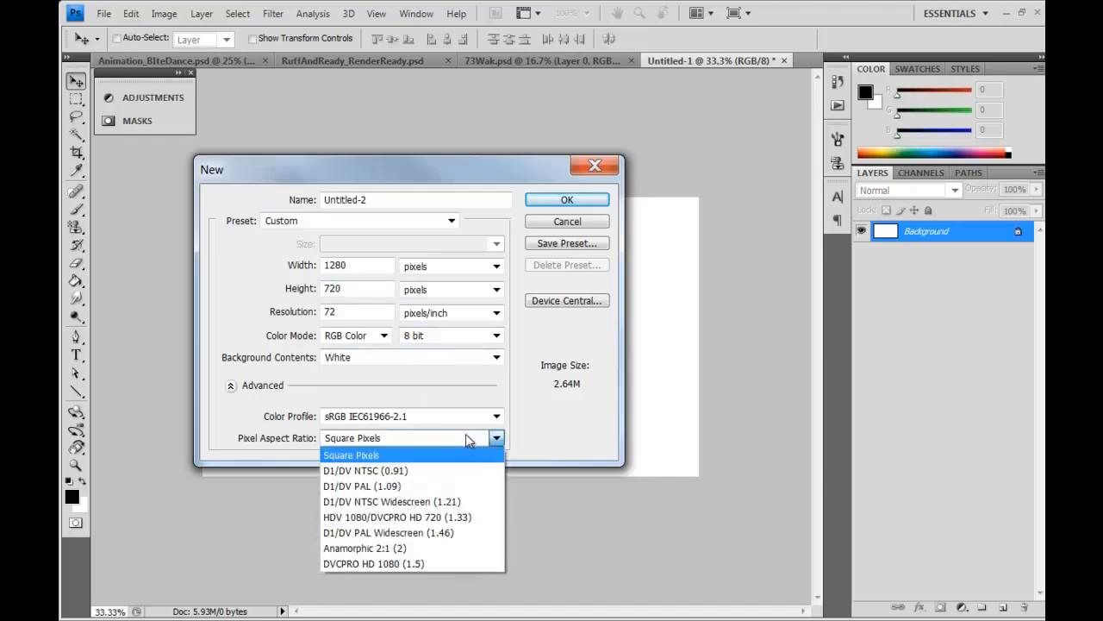
click(491, 441)
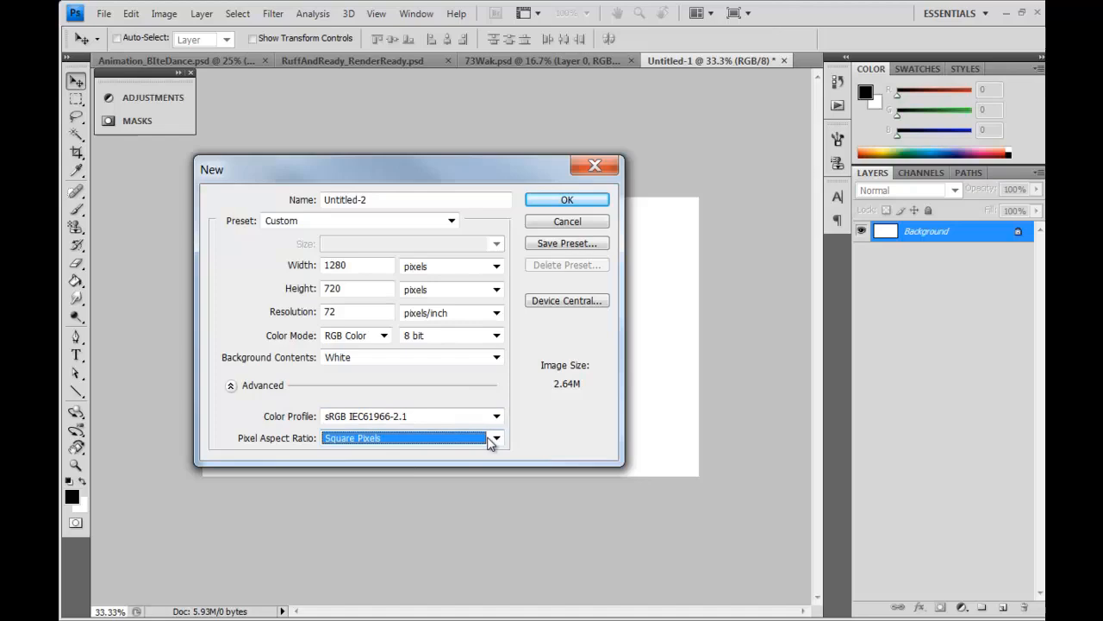
click(496, 439)
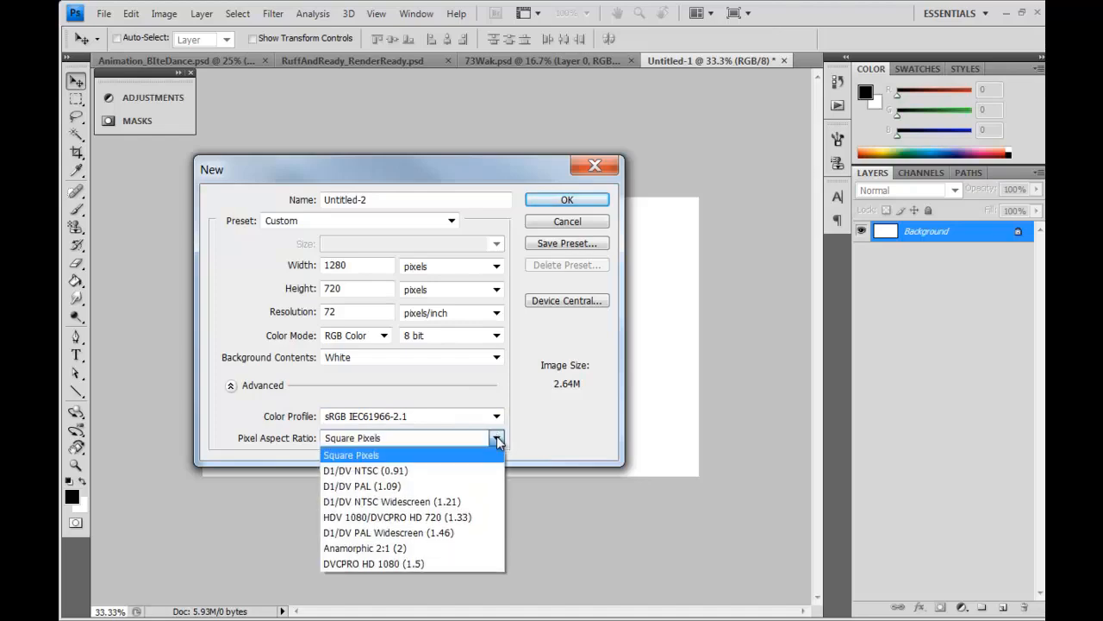
click(497, 440)
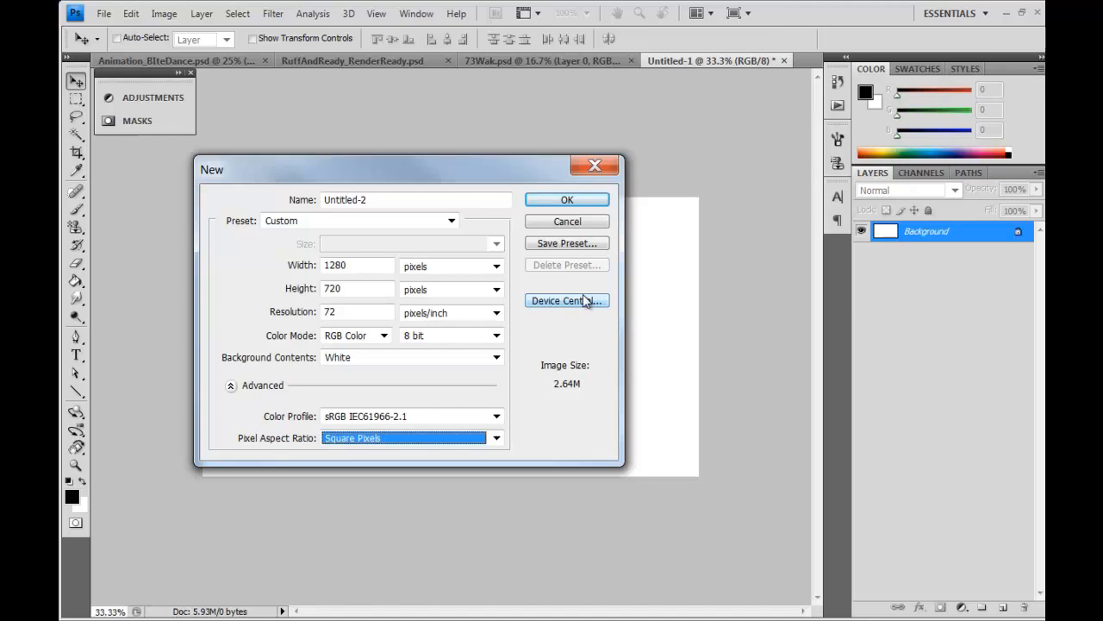
Step: Name the new document Blinky and create it
double_click(365, 198)
text(Bo)
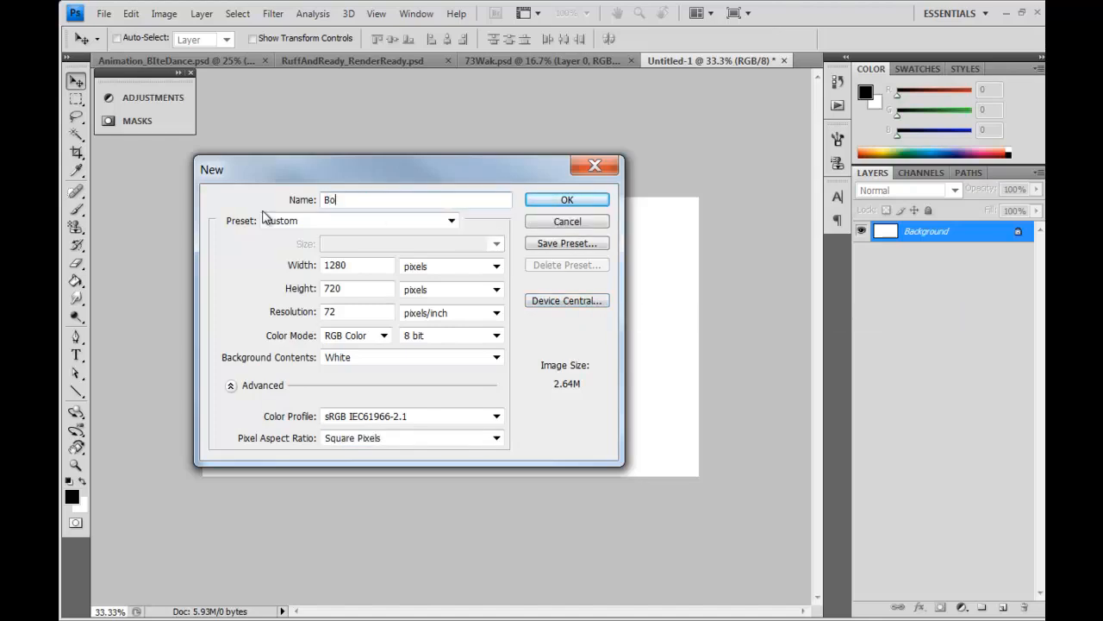
key(BackSpace)
text(linky)
click(589, 201)
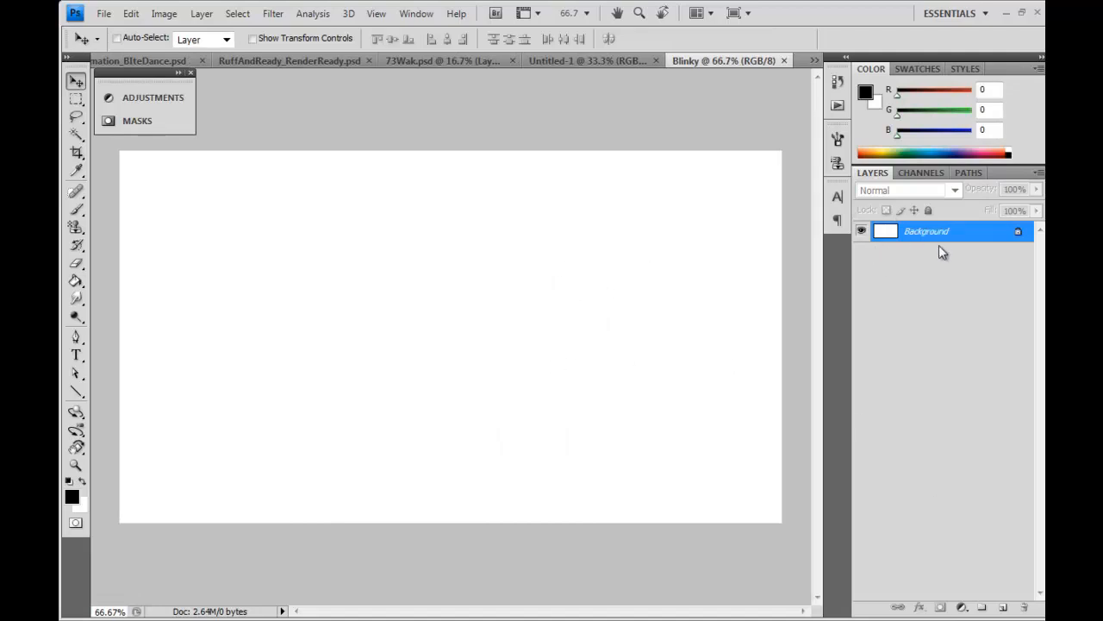
Step: Show the Animation panel for the Blinky document
click(416, 14)
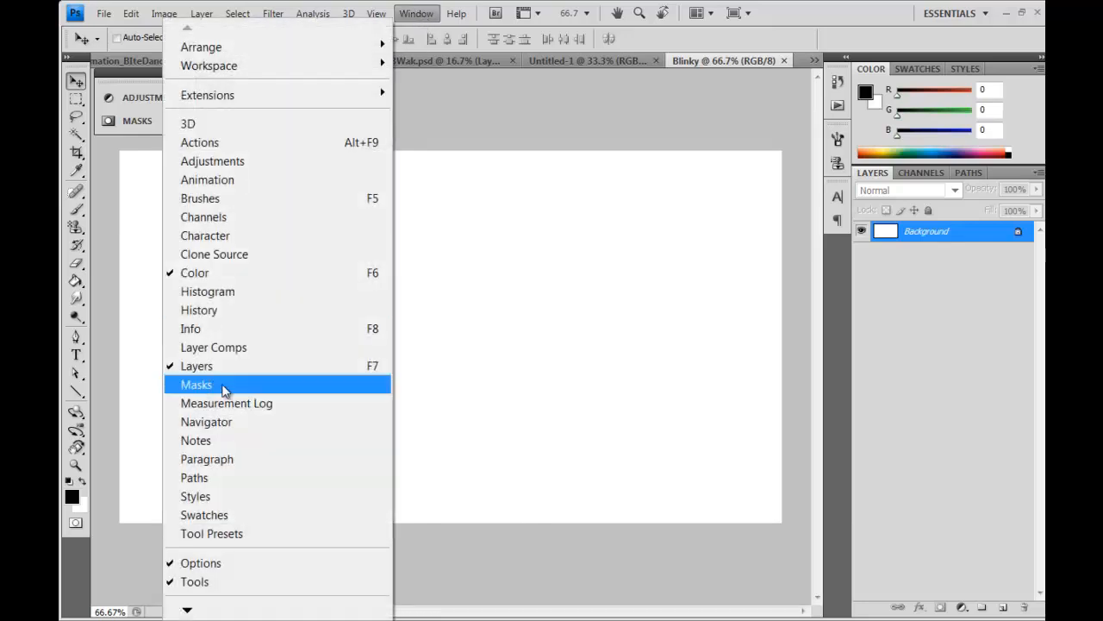
click(258, 179)
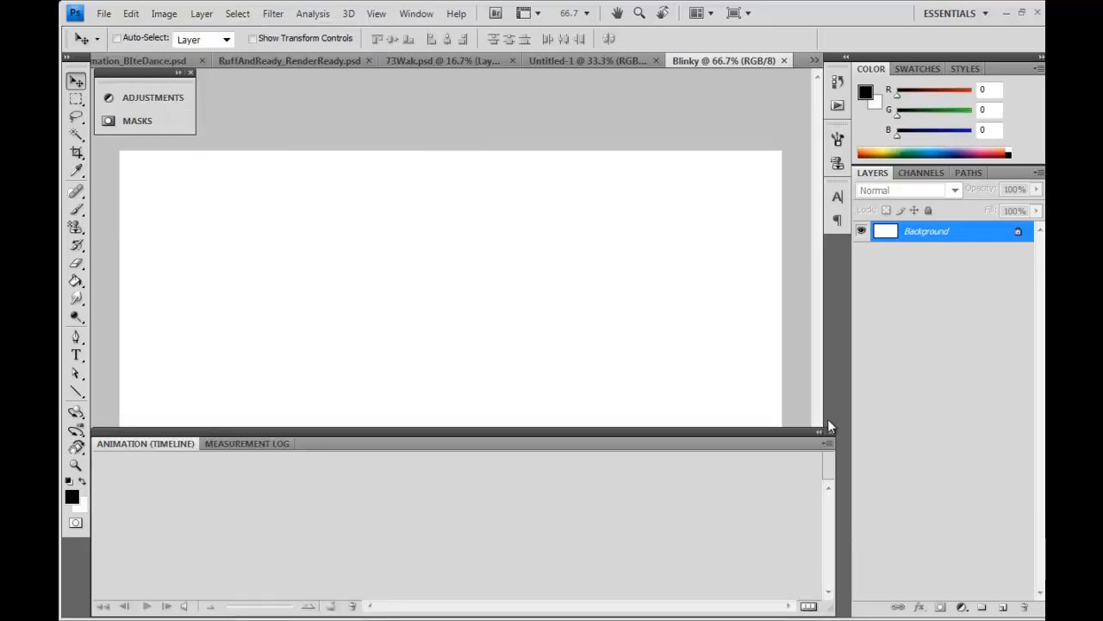
Step: Convert the timeline to frame animation and reduce the height of the Animation panel
click(828, 444)
click(508, 582)
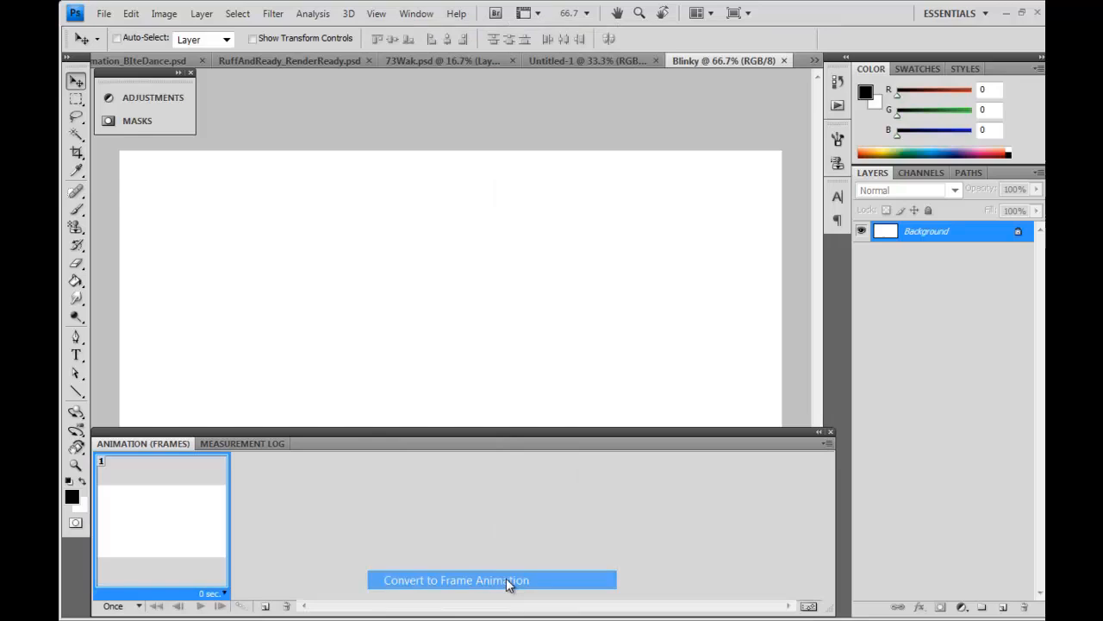
drag(522, 443, 519, 501)
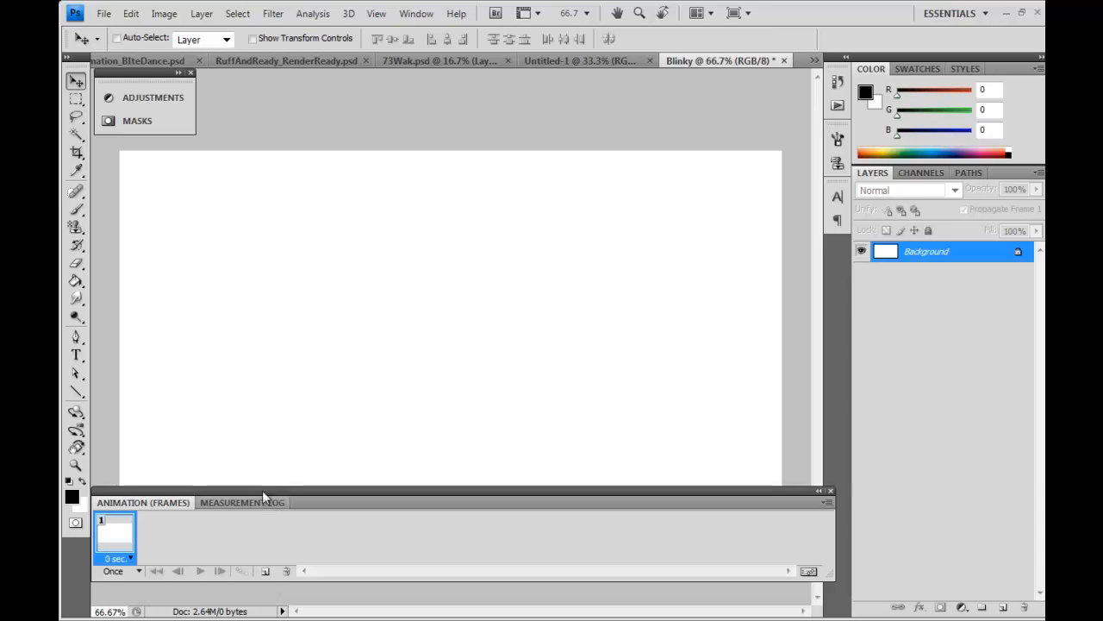
Step: Convert the frame animation back to a timeline and enlarge the Animation panel's height
click(827, 502)
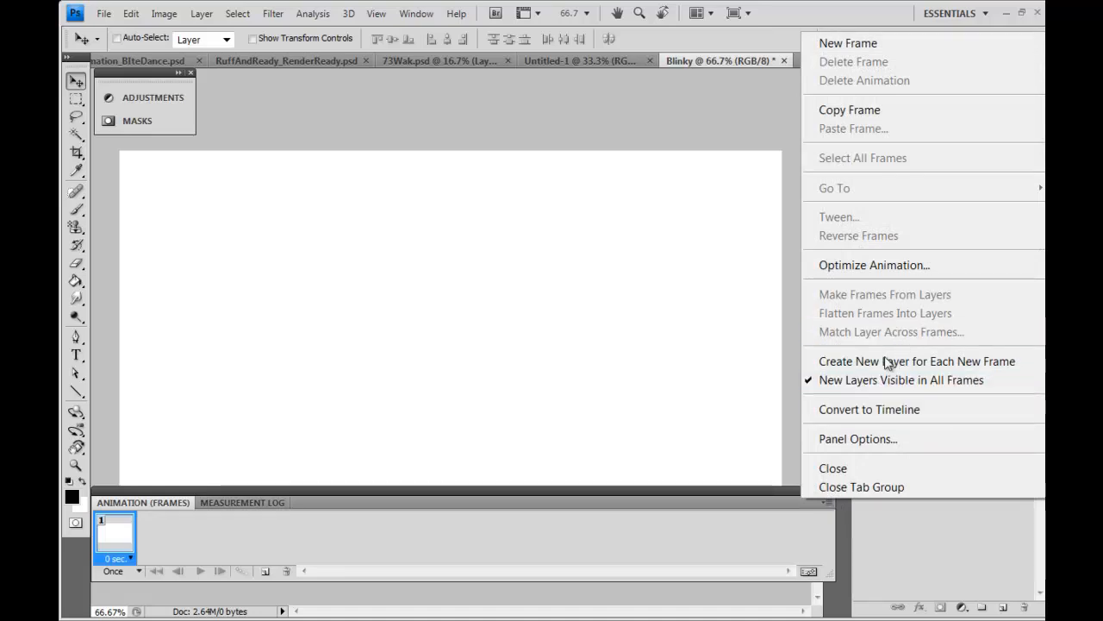
click(818, 515)
click(827, 502)
click(897, 411)
drag(537, 503, 544, 438)
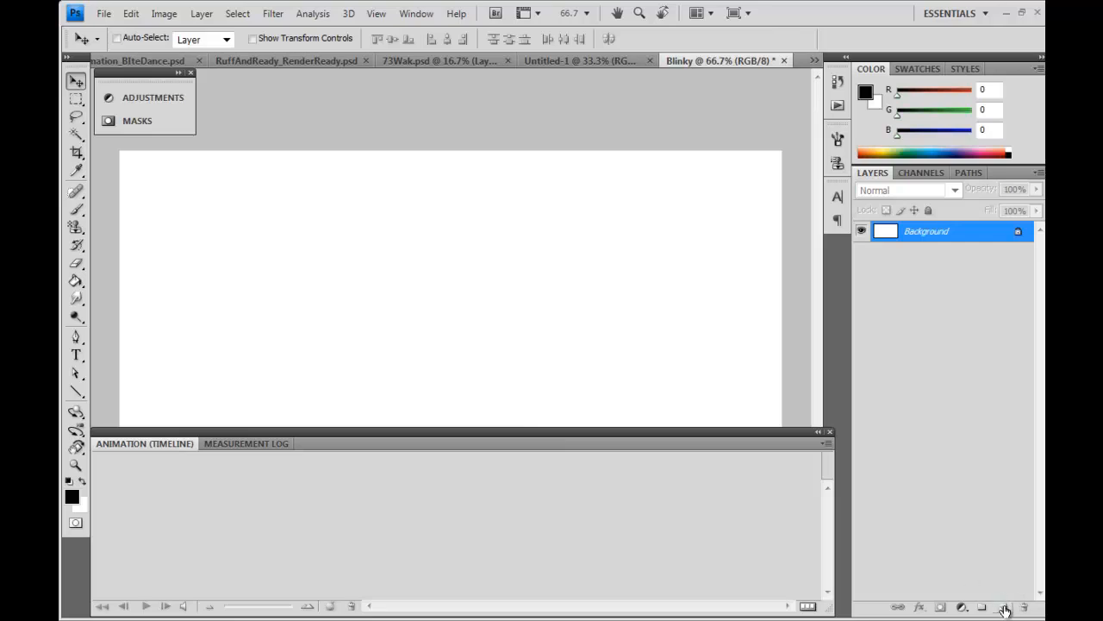
Step: Set the document timeline's duration to 0;00;1;00 and its frame rate to 25 fps
click(826, 445)
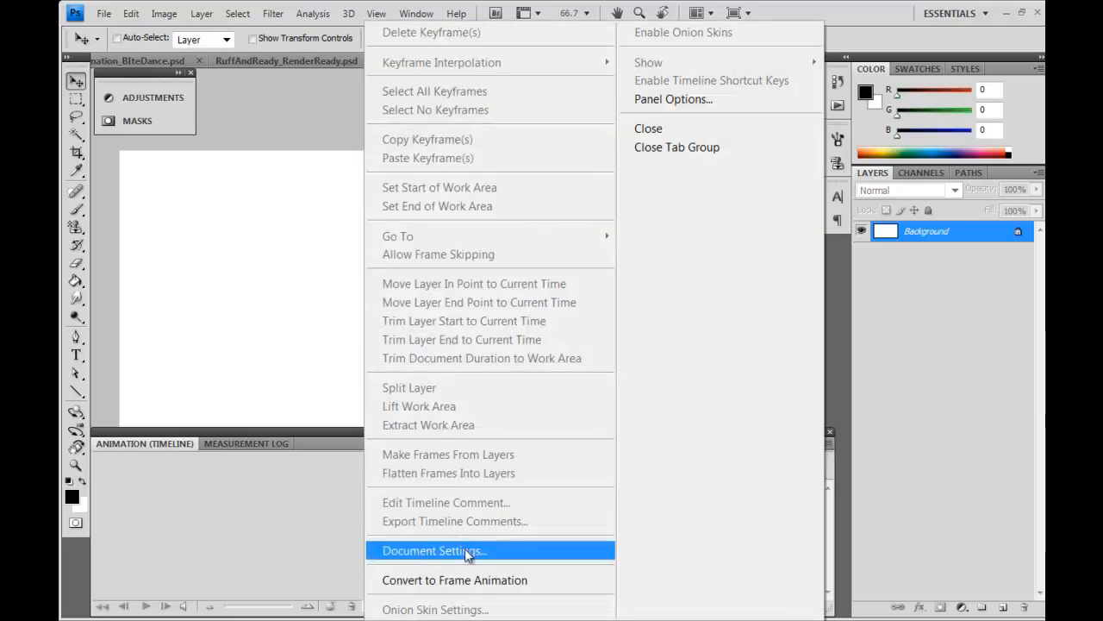
click(826, 445)
click(830, 443)
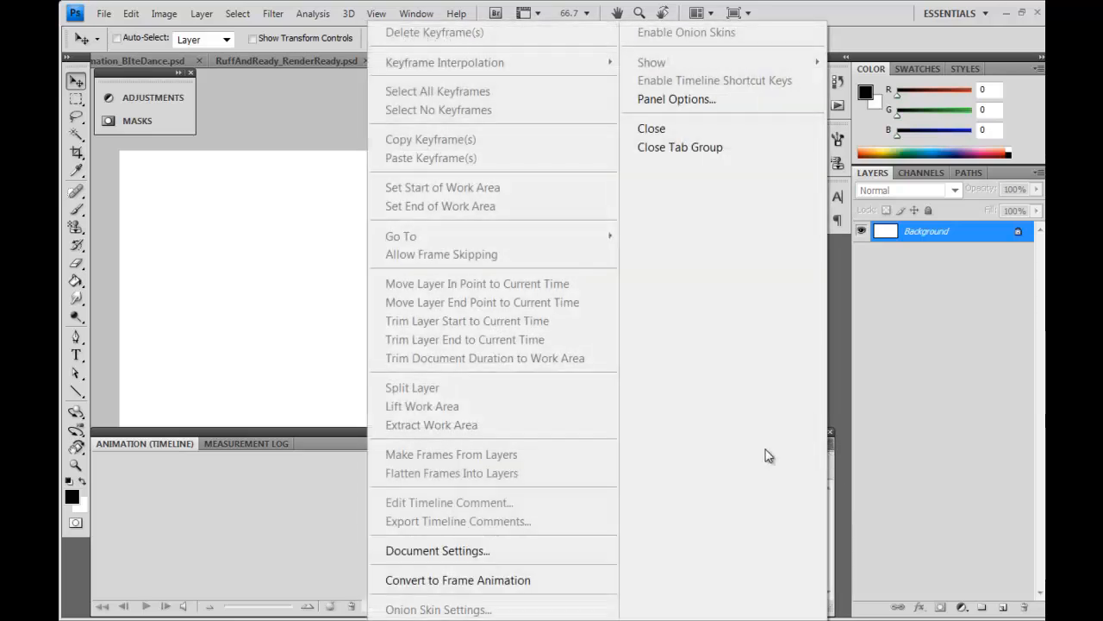
click(482, 550)
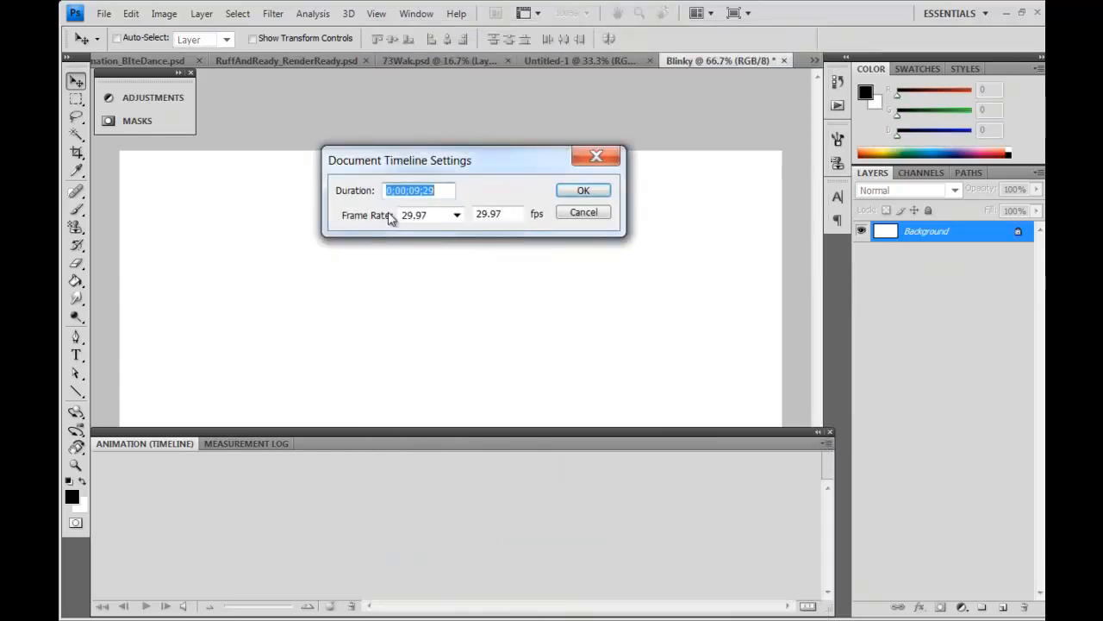
double_click(414, 190)
text(1)
double_click(423, 191)
text(00)
click(457, 215)
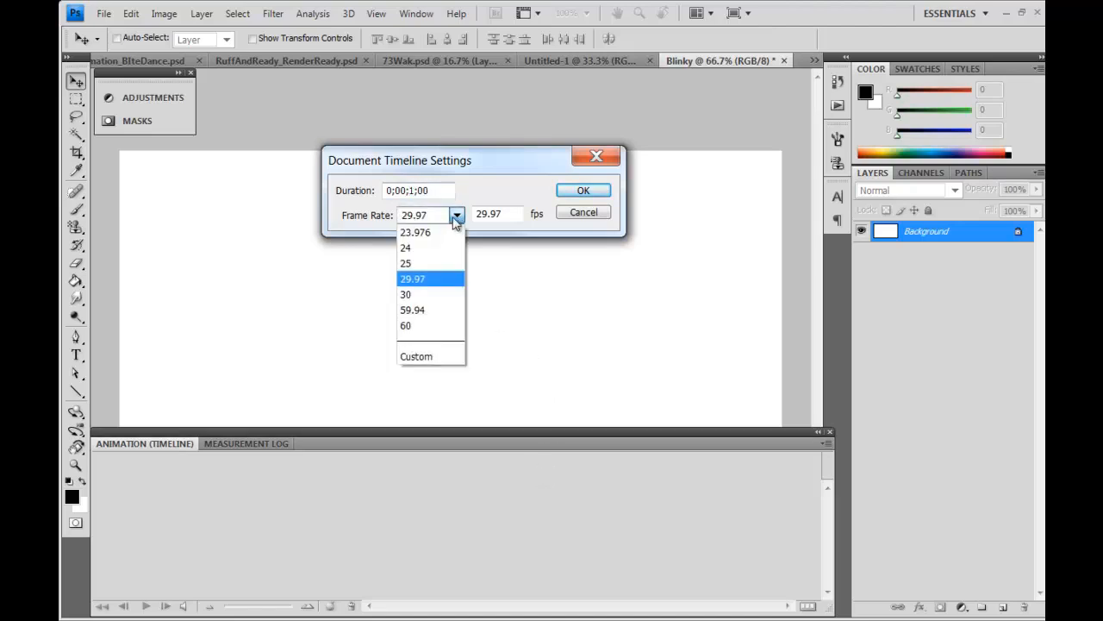
click(434, 263)
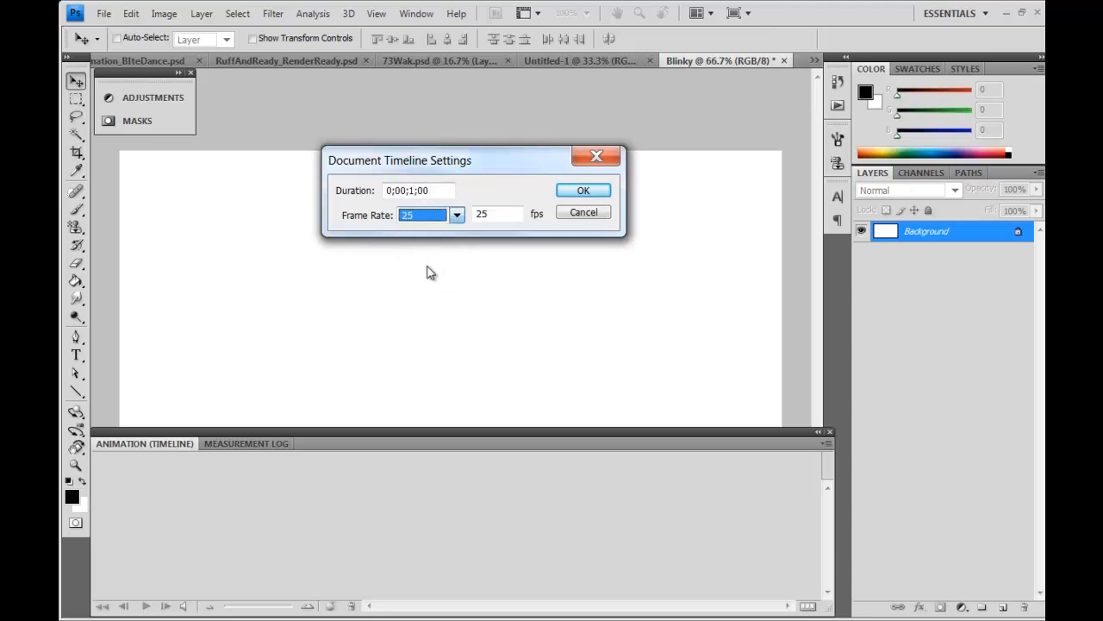
click(586, 192)
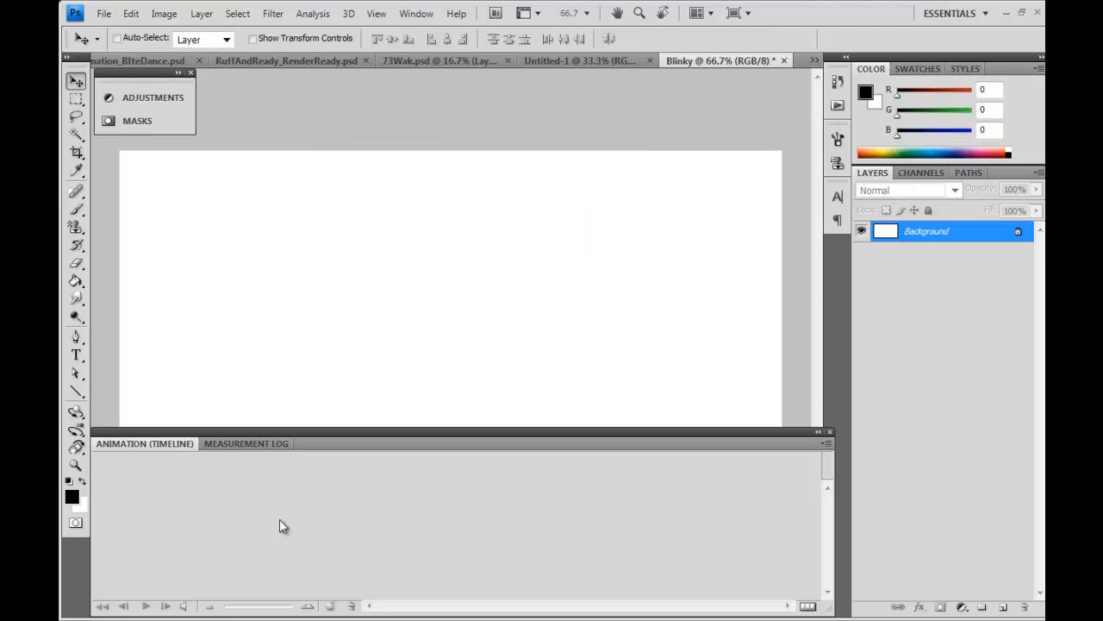
Step: Add a new layer above the Background, compare how both appear in the timeline, and select Layer 1
click(1002, 607)
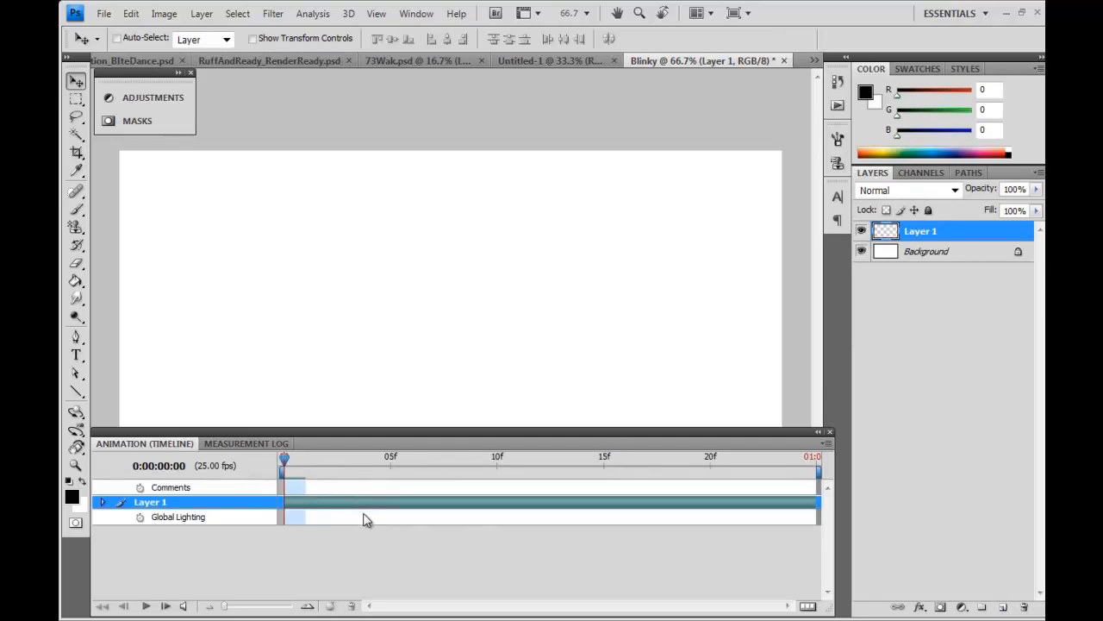
click(944, 252)
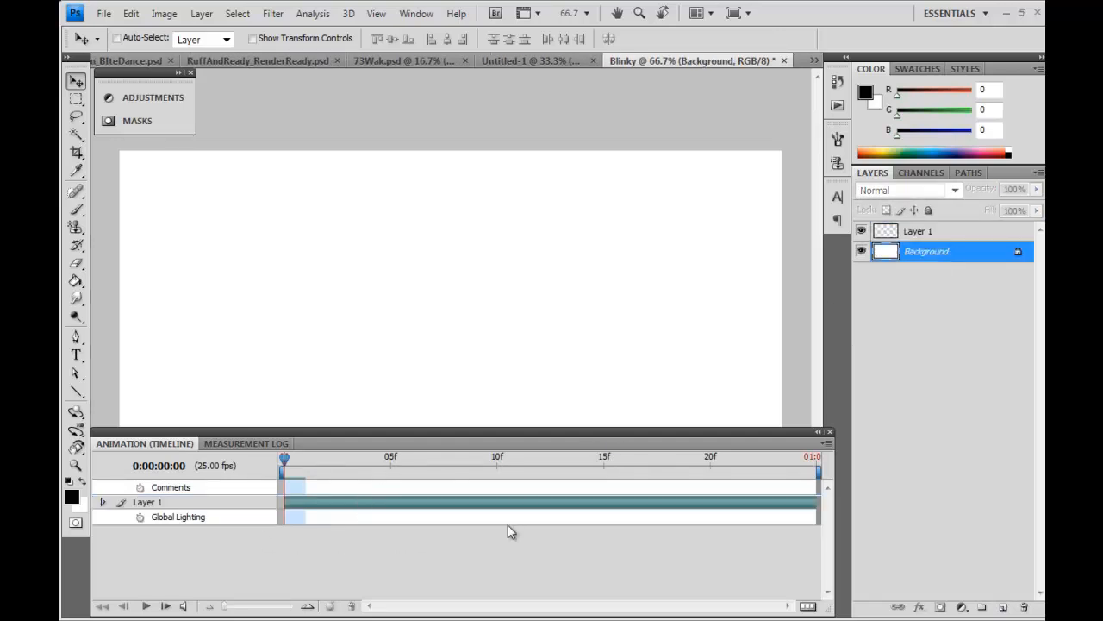
click(509, 530)
click(959, 254)
click(574, 540)
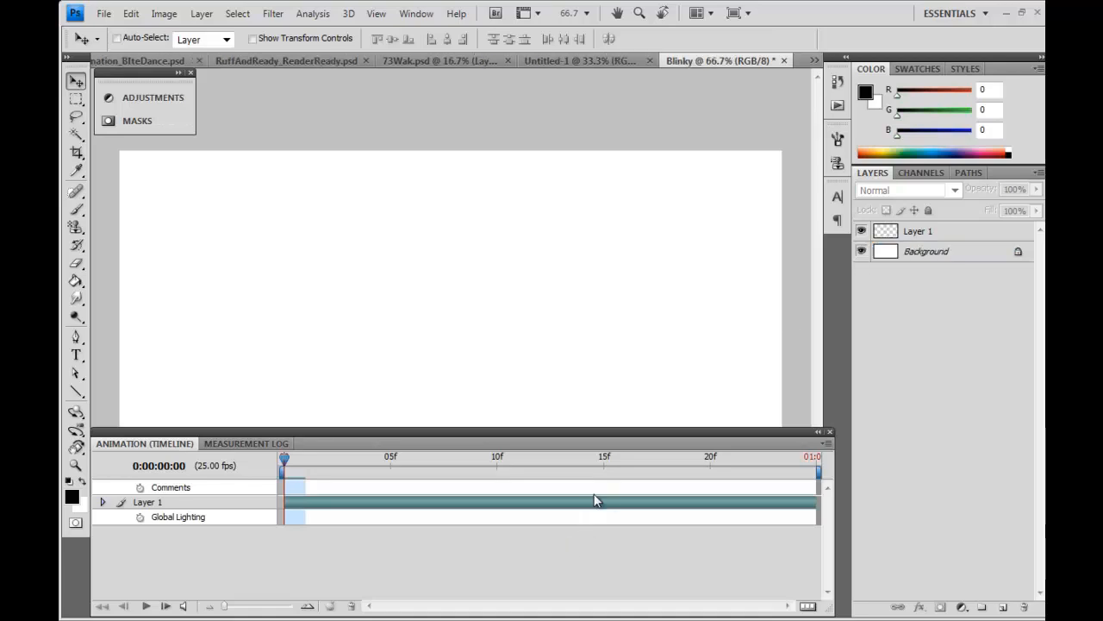
click(943, 234)
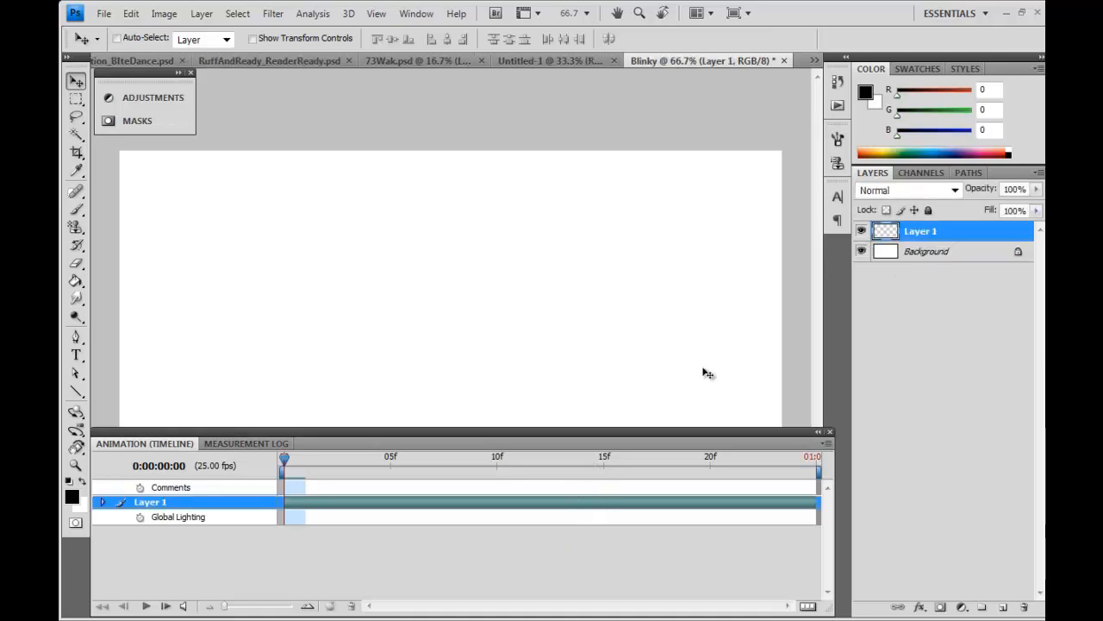
Step: Trim the end of Layer 1's duration bar in the timeline to 05f
drag(283, 454, 215, 471)
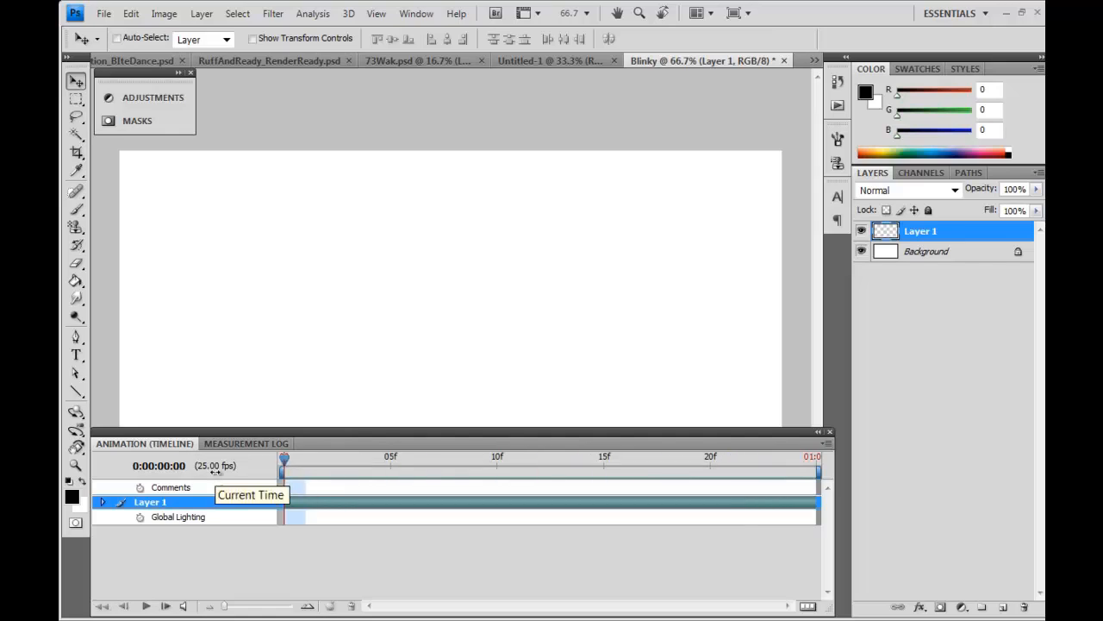
drag(289, 456, 289, 491)
drag(814, 500, 391, 502)
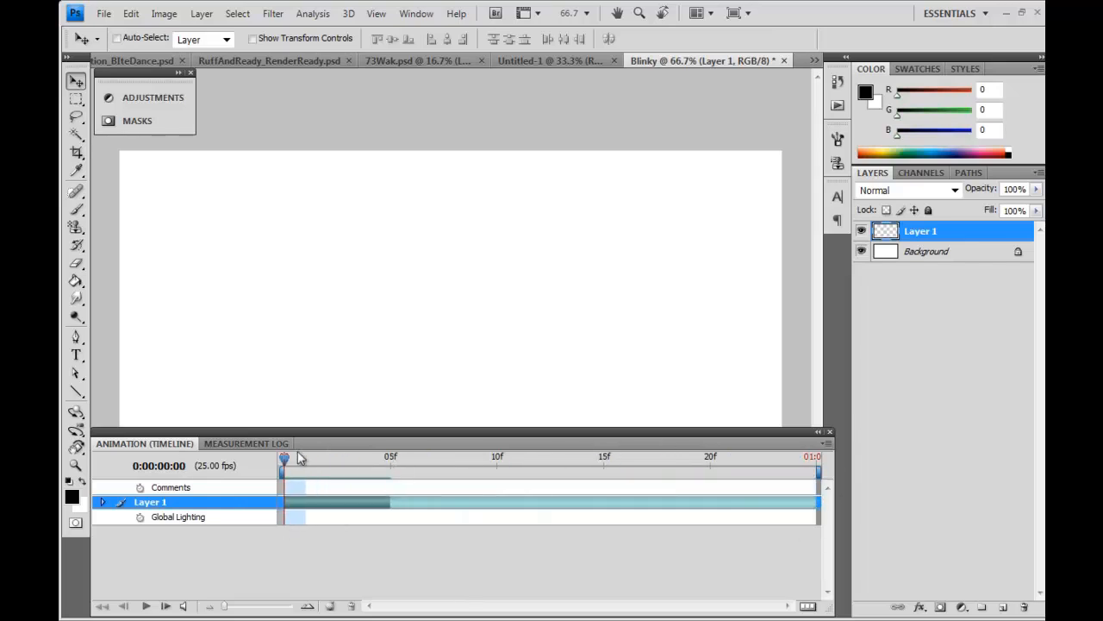
Step: Extend Layer 1's duration bar back to the one-second end and set the current time to frame 10
drag(284, 460, 373, 466)
drag(398, 506, 817, 500)
mouse_move(369, 460)
mouse_down()
mouse_move(315, 466)
mouse_move(382, 483)
mouse_move(565, 468)
mouse_move(345, 491)
mouse_move(306, 474)
mouse_move(497, 473)
mouse_up()
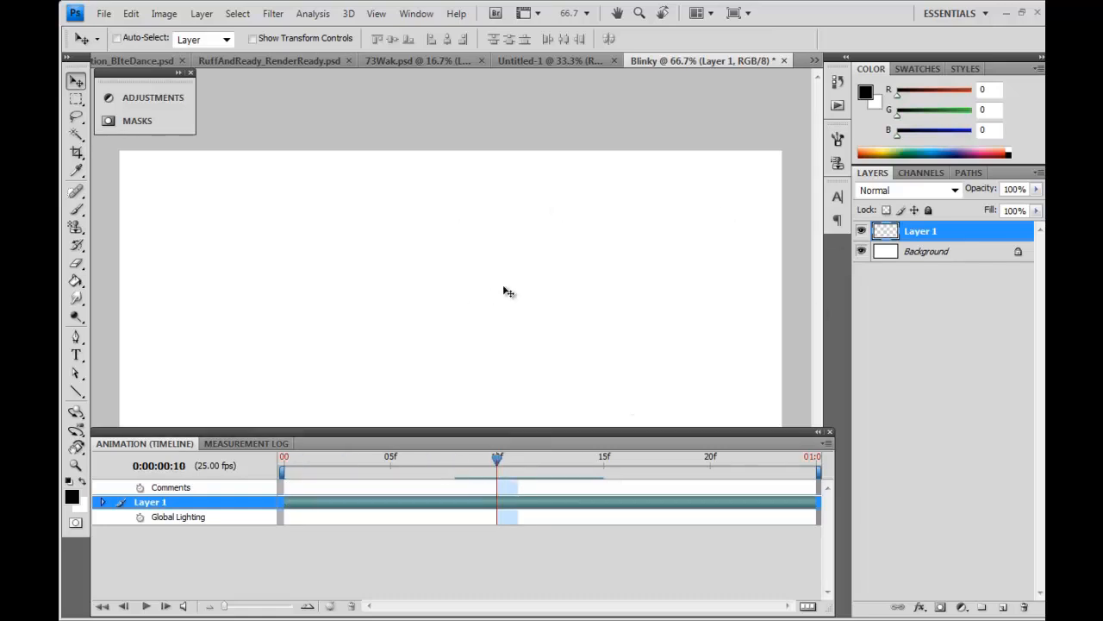
Step: Activate the Brush tool and display the blank canvas in full-screen mode without any panels
key(b)
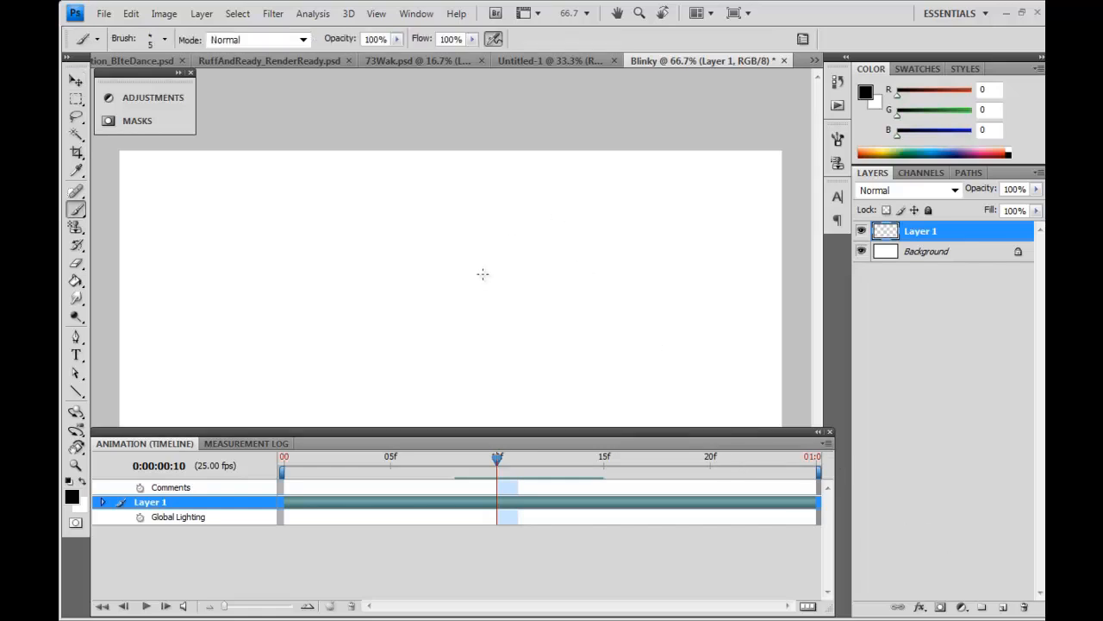
key(ctrl+plus)
key(ctrl+minus)
key(Tab)
key(ctrl+plus)
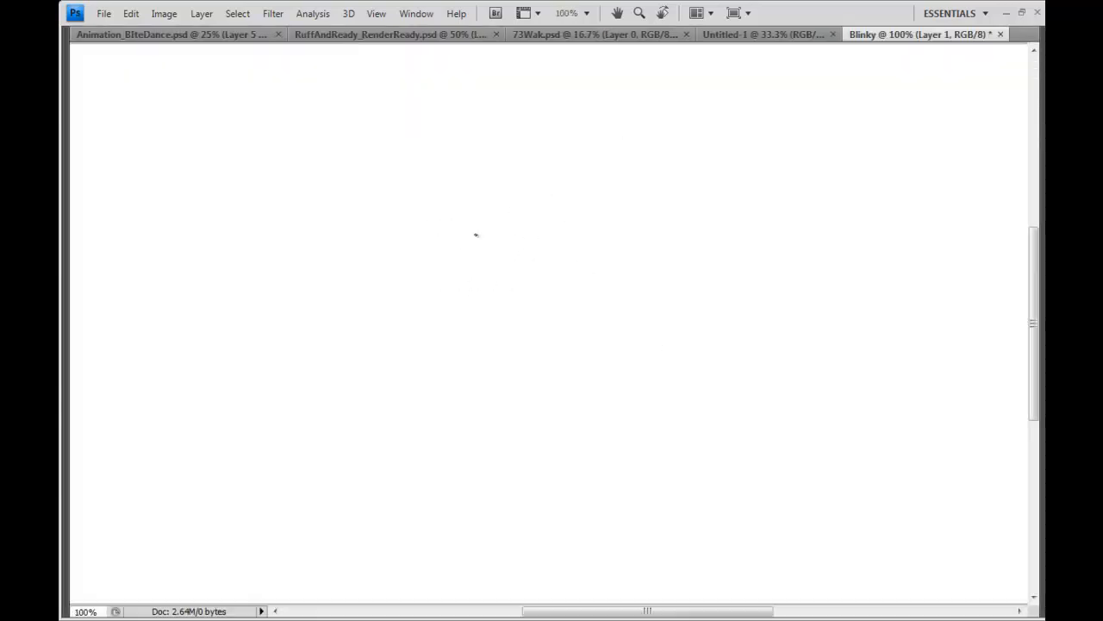
key(ctrl+minus)
key(Tab)
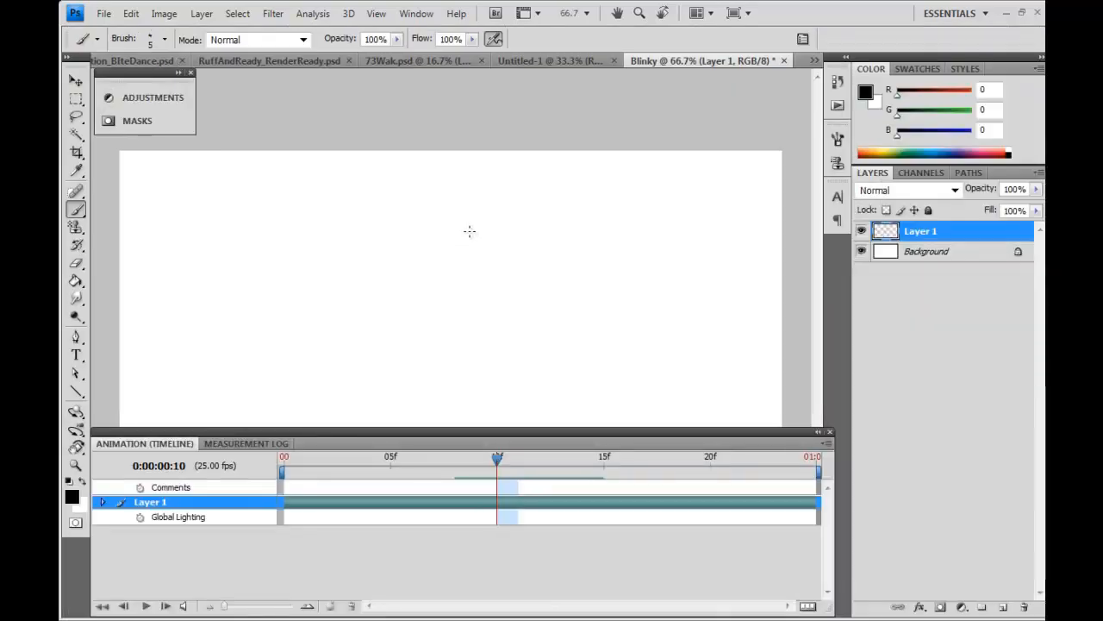
key(f)
key(f)
drag(583, 345, 540, 276)
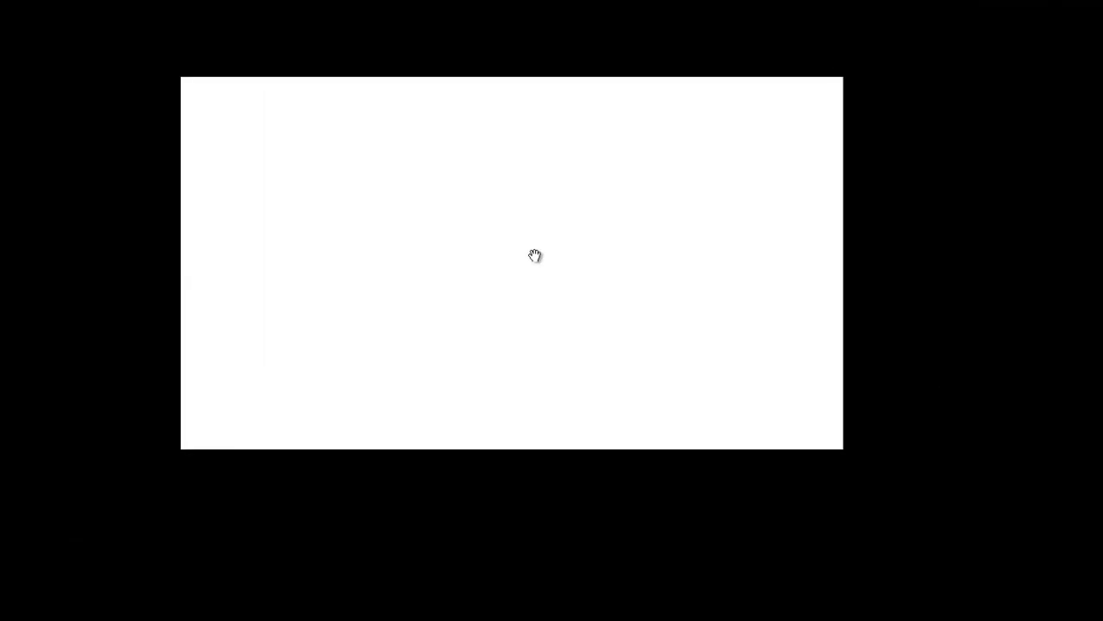
key(ctrl+plus)
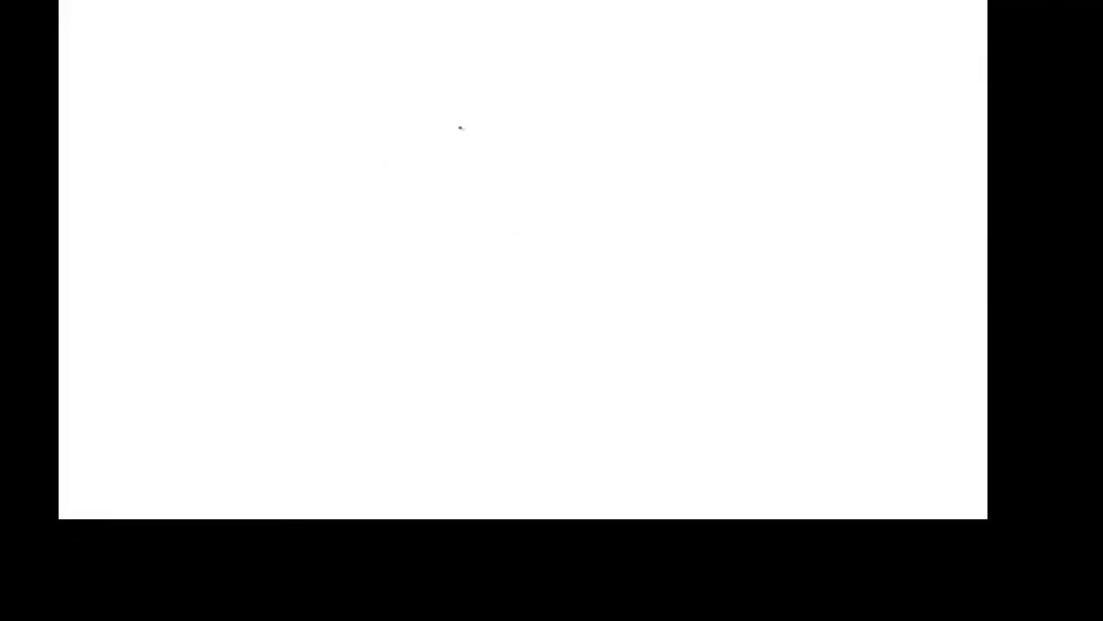
Step: Sketch an oval head with two dot eyes and a small nose on Layer 1
drag(458, 224, 500, 227)
drag(475, 118, 557, 160)
drag(450, 191, 514, 227)
key(ctrl+z)
drag(444, 187, 560, 207)
mouse_move(565, 169)
mouse_down()
mouse_move(522, 235)
mouse_move(567, 167)
mouse_up()
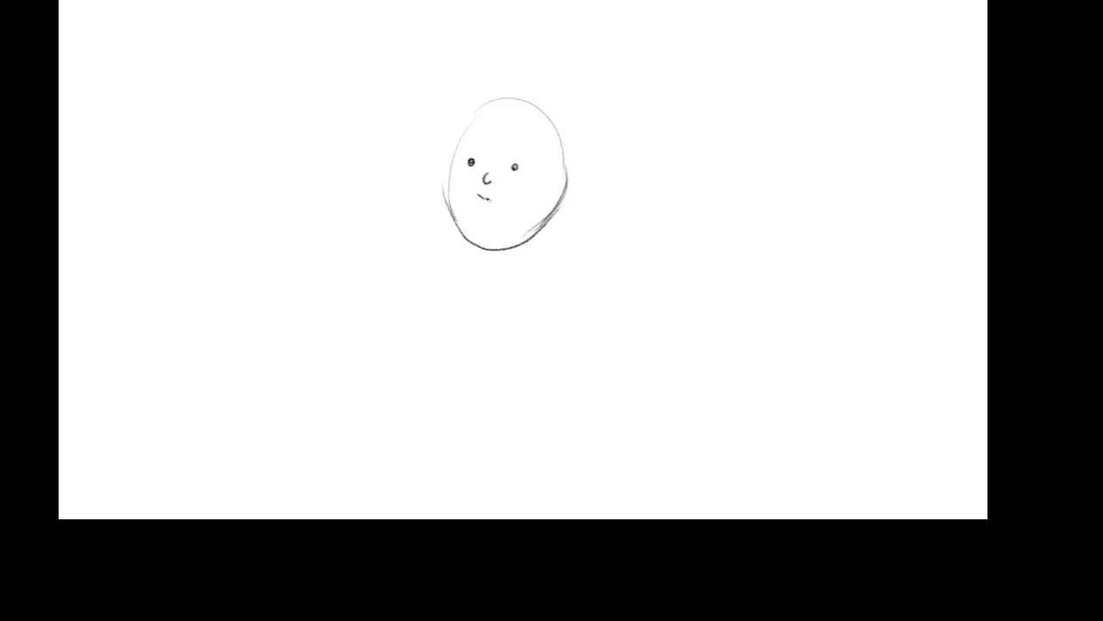
Step: Complete the face sketch with a smile, eyebrows and ears, and reinforce the head outline
drag(496, 200, 507, 195)
drag(564, 168, 562, 190)
drag(555, 181, 558, 185)
drag(439, 184, 452, 220)
drag(488, 112, 468, 133)
drag(510, 95, 484, 107)
Step: Bring the panels back into view and add a new layer above the face sketch
key(f)
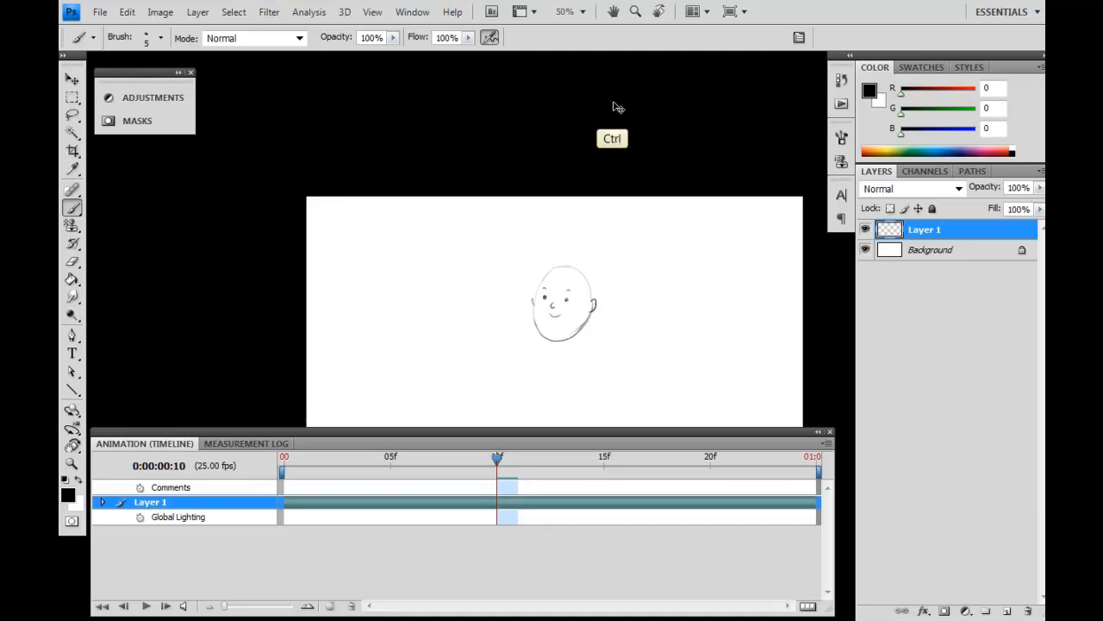
key(ctrl+plus)
drag(699, 363, 680, 306)
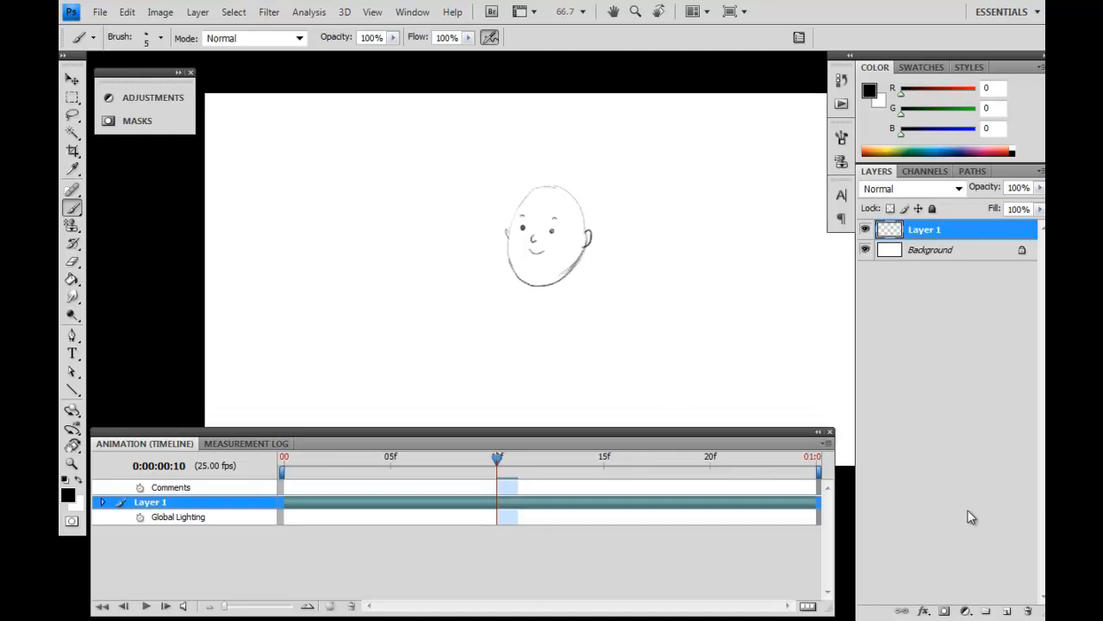
click(1009, 611)
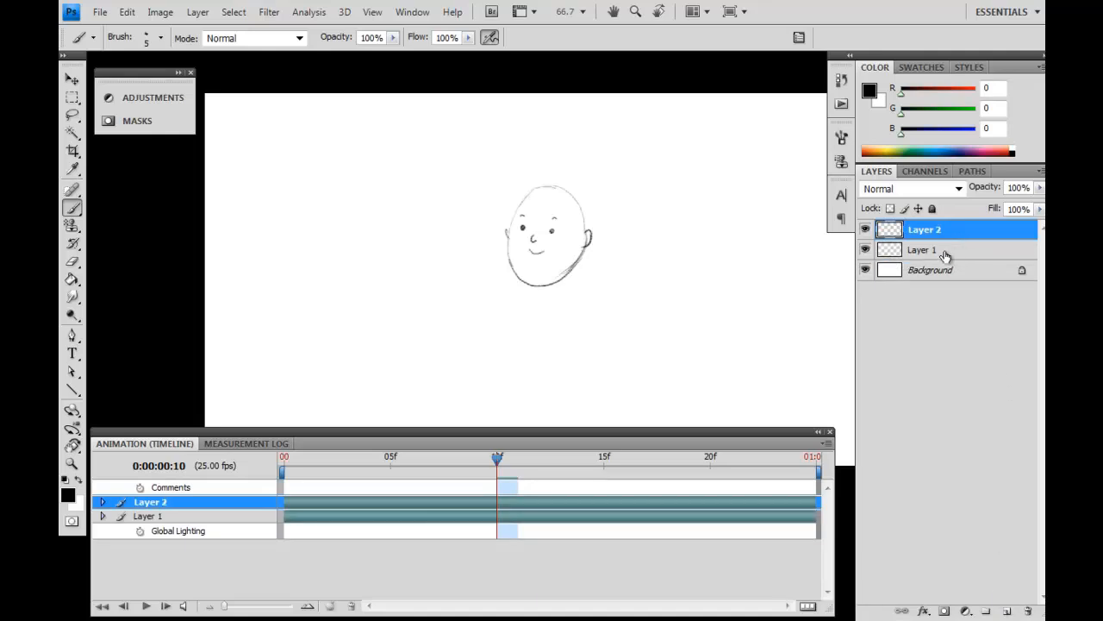
click(501, 515)
click(503, 502)
Step: Set Layer 1's opacity to 30% so the first face serves as a faint tracing guide
click(944, 250)
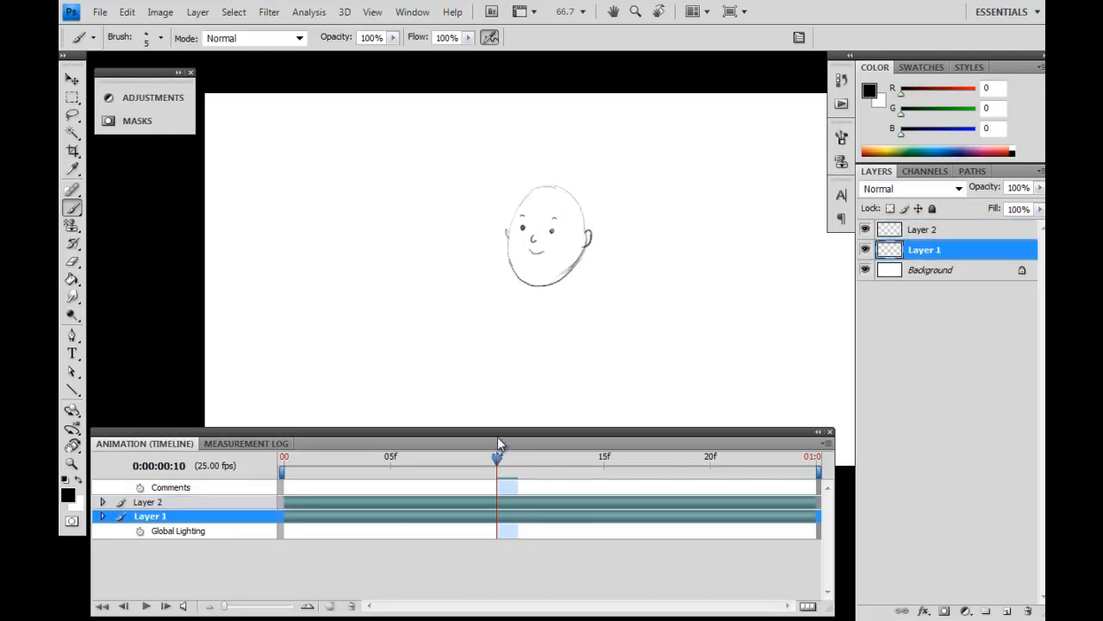
key(ctrl+plus)
drag(667, 227, 645, 305)
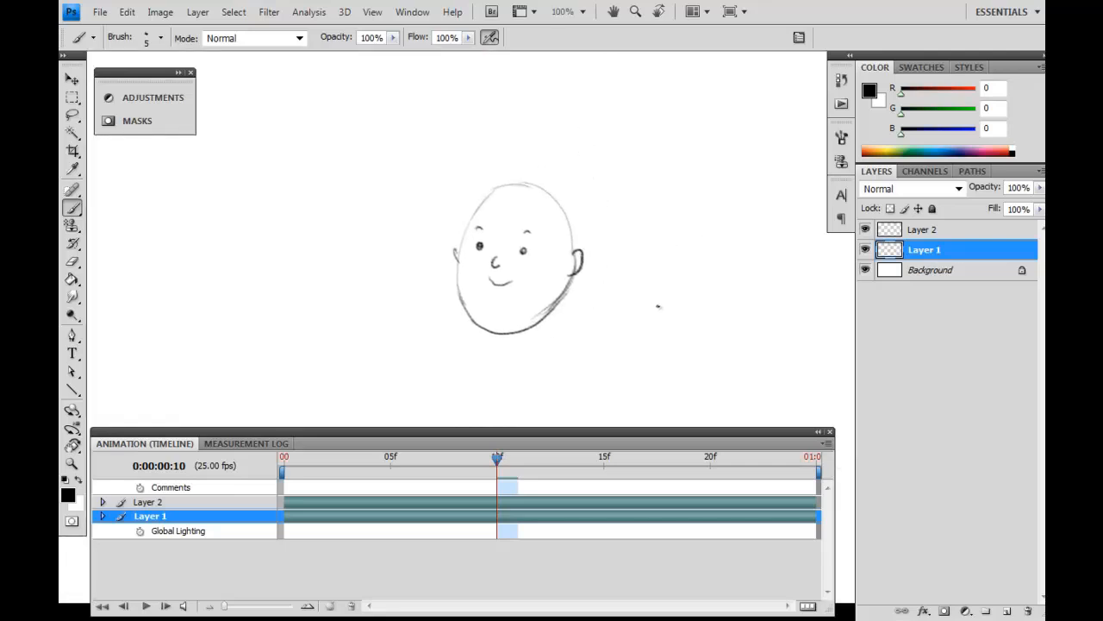
key(v)
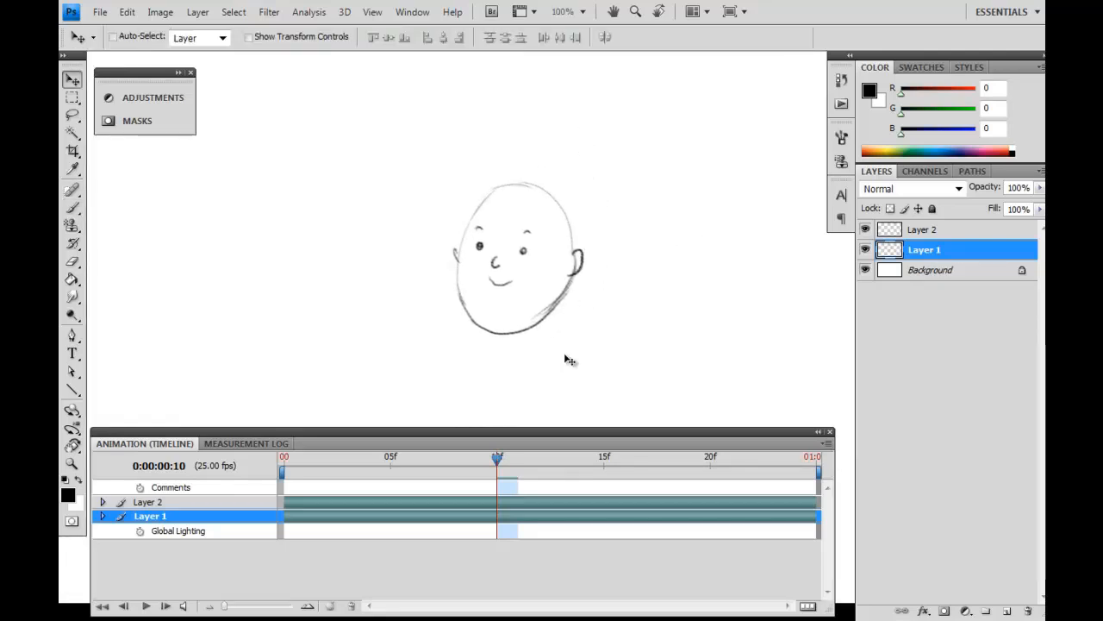
key(3)
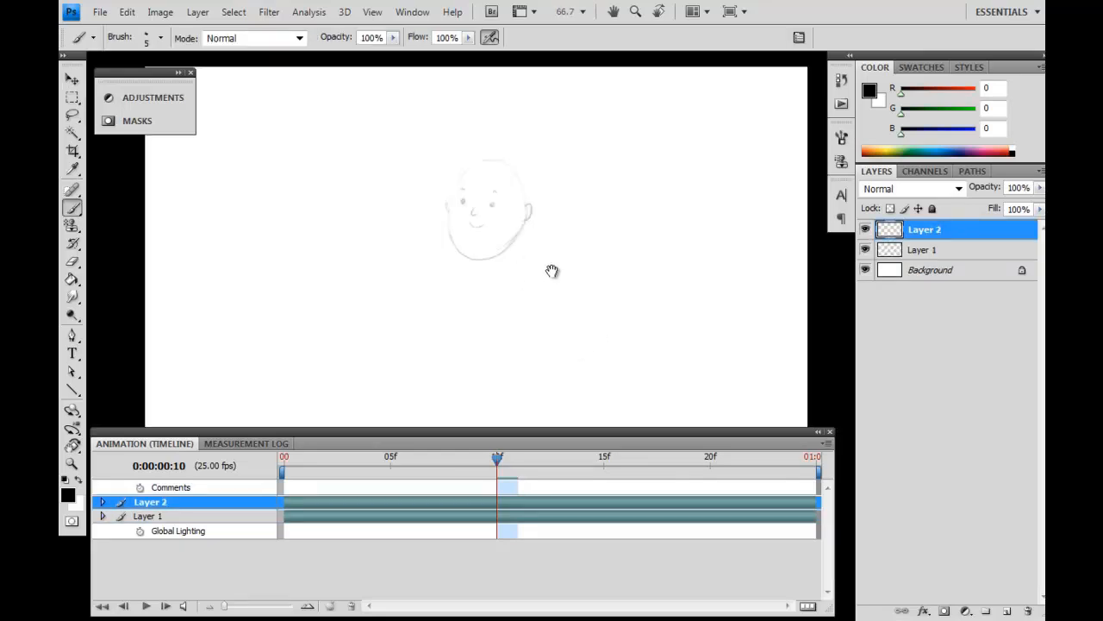
Step: Draw closed eyes, a nose and flat eyebrows over the faded face on Layer 2
drag(552, 272, 543, 296)
key(ctrl+plus)
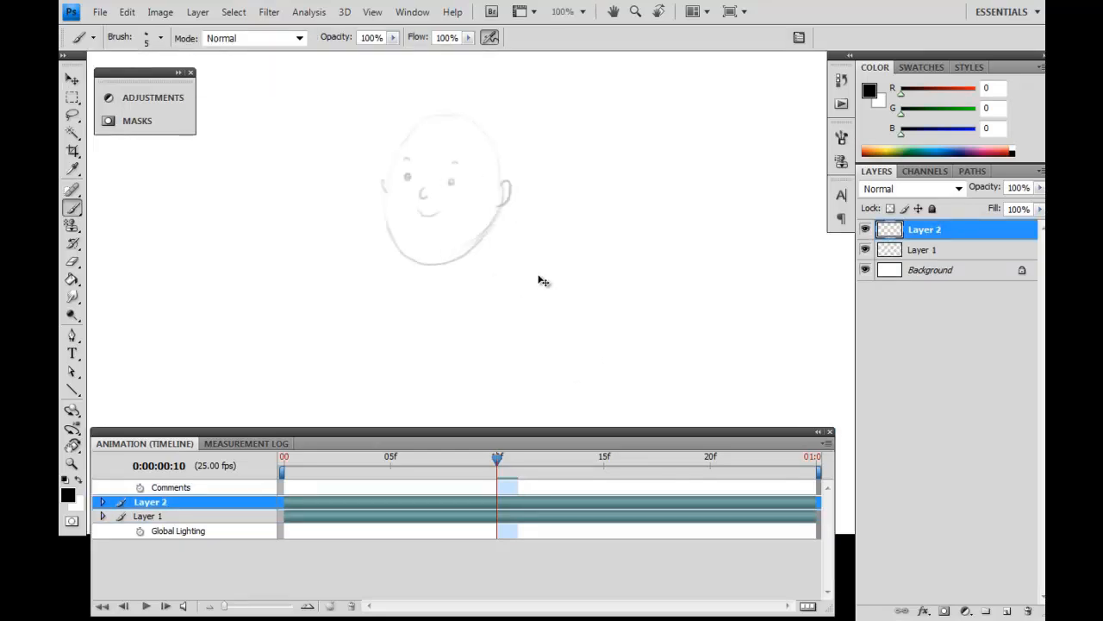
key(ctrl+plus)
drag(454, 150, 603, 362)
drag(496, 244, 519, 246)
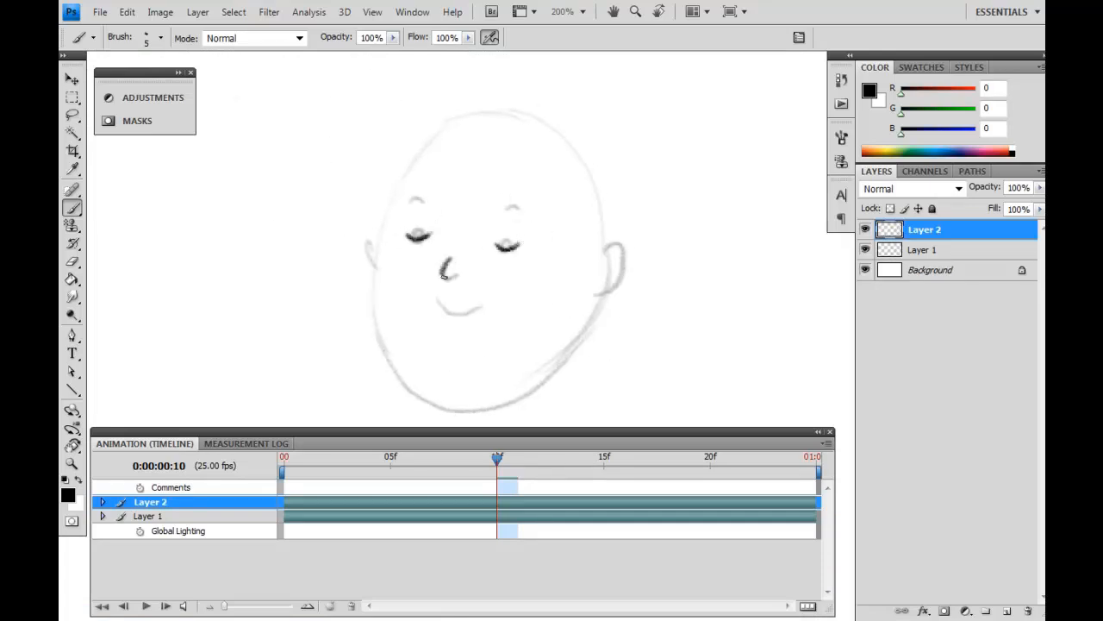
mouse_move(442, 124)
mouse_down()
mouse_move(402, 177)
mouse_move(372, 257)
mouse_up()
drag(403, 208, 430, 206)
drag(504, 210, 530, 209)
Step: Trace the remaining head outline, smile and both ears on Layer 2, redoing strokes that miss the guide
mouse_move(445, 127)
mouse_down()
mouse_move(498, 110)
mouse_move(547, 127)
mouse_move(589, 169)
mouse_move(588, 241)
mouse_move(604, 302)
mouse_up()
mouse_move(377, 252)
mouse_down()
mouse_move(375, 285)
mouse_move(403, 378)
mouse_move(452, 416)
mouse_up()
key(ctrl+z)
drag(375, 264, 428, 399)
drag(601, 294, 496, 400)
key(ctrl+z)
drag(597, 301, 460, 407)
mouse_move(404, 384)
mouse_down()
mouse_move(451, 414)
mouse_move(485, 412)
mouse_move(471, 410)
mouse_up()
key(ctrl+z)
drag(439, 301, 490, 304)
drag(374, 247, 365, 257)
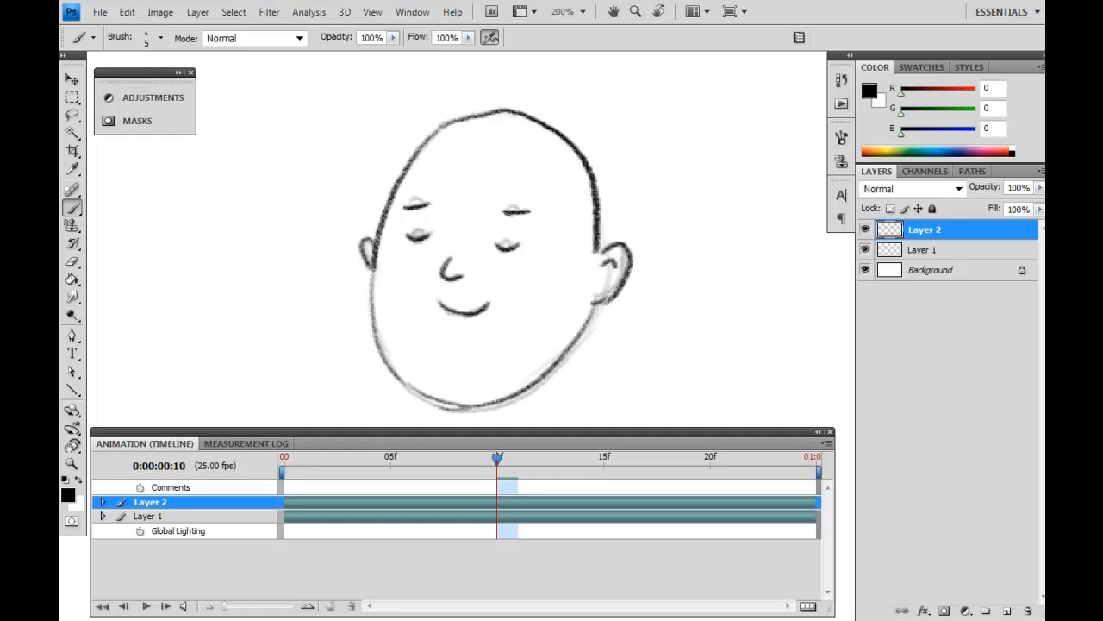
Step: Review the closed-eye face at a smaller zoom and add a new layer above Layer 2
key(ctrl+minus)
key(ctrl+minus)
key(ctrl+minus)
mouse_move(679, 342)
mouse_down()
mouse_move(661, 312)
mouse_move(706, 265)
mouse_up()
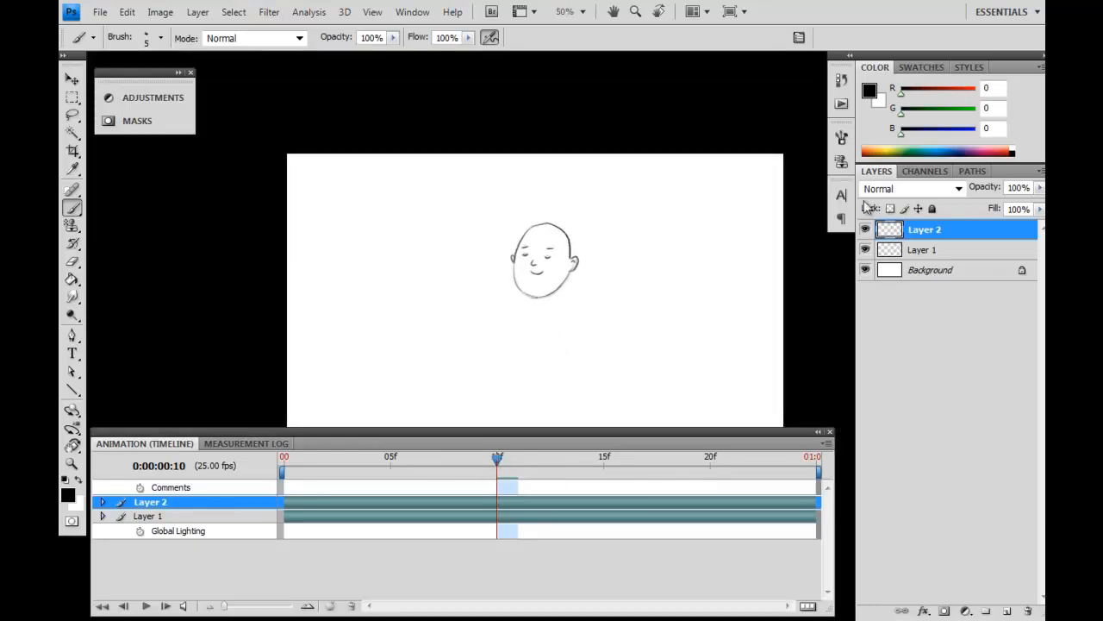
key(ctrl+plus)
key(ctrl+plus)
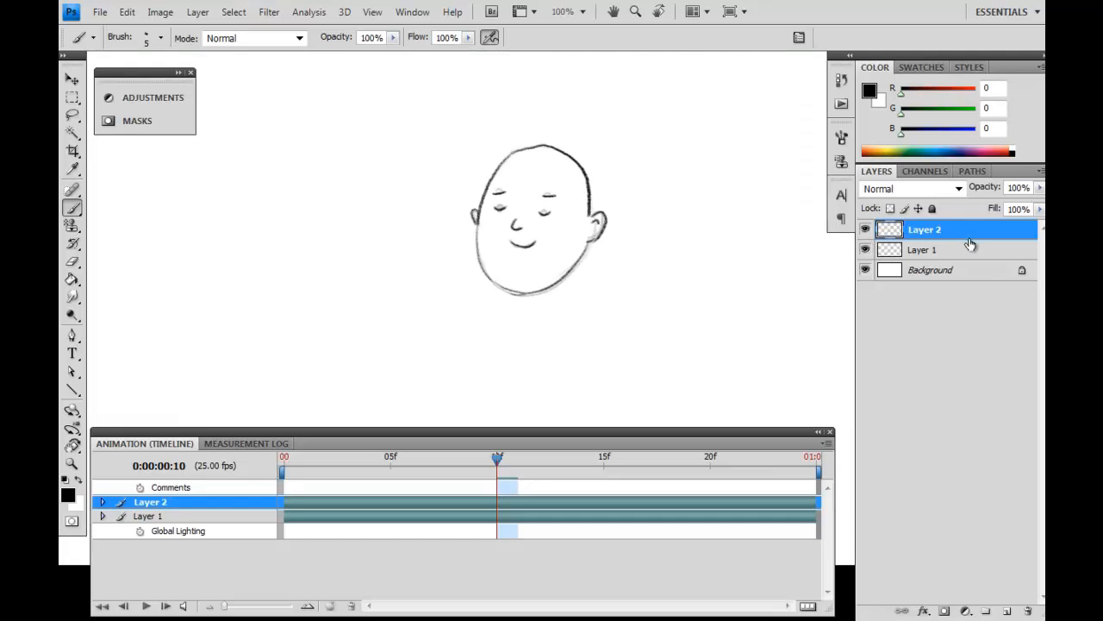
click(1007, 610)
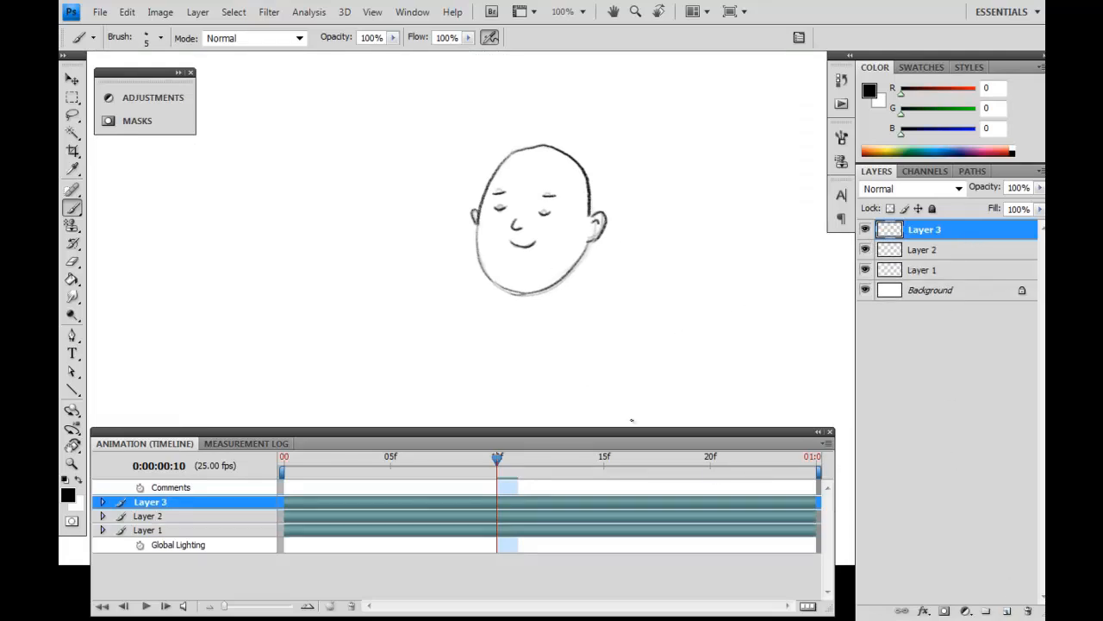
Step: Lower Layer 2's opacity to make it a faint guide and select Layer 3 for drawing
click(556, 516)
key(v)
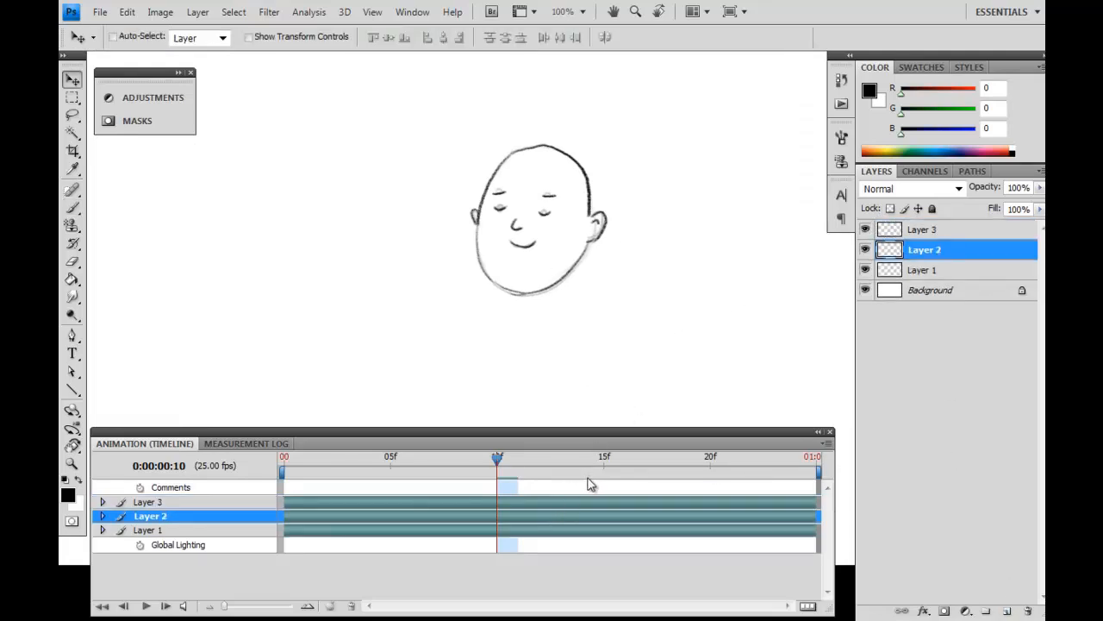
click(924, 230)
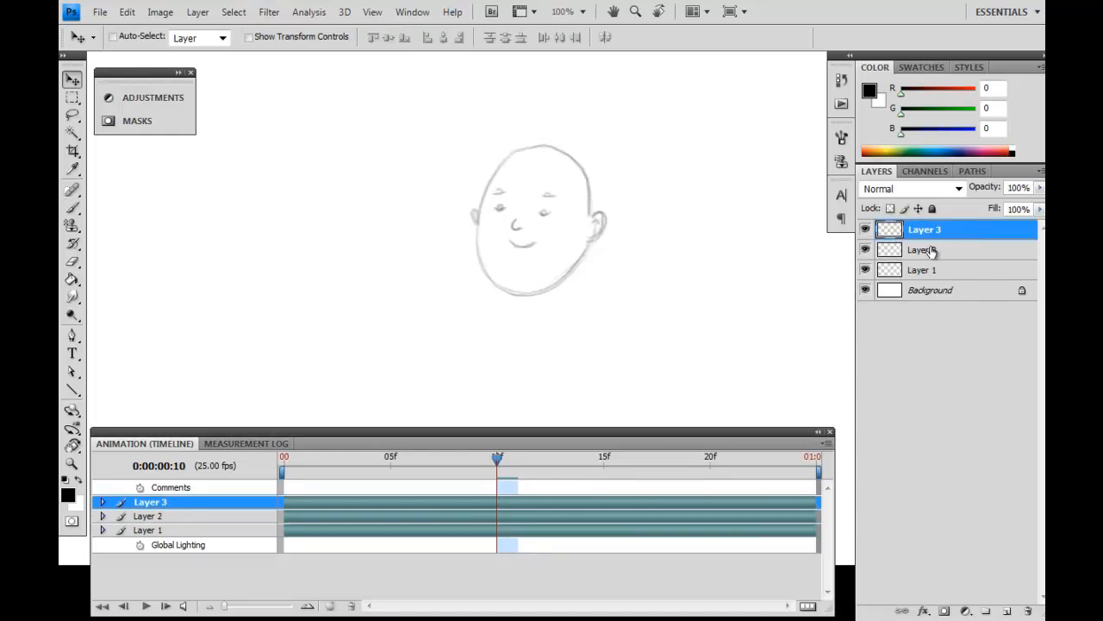
Step: Draw wide-open eyes, raised eyebrows and the nose on Layer 3 over the faded faces
key(ctrl+plus)
key(ctrl+plus)
drag(523, 78, 543, 263)
drag(546, 156, 543, 217)
key(b)
drag(536, 159, 569, 163)
drag(385, 164, 417, 163)
mouse_move(530, 222)
mouse_down()
mouse_move(539, 230)
mouse_move(526, 216)
mouse_move(519, 234)
mouse_up()
drag(399, 205, 468, 277)
mouse_move(452, 179)
mouse_down()
mouse_move(453, 198)
mouse_move(438, 143)
mouse_up()
Step: Trace the full head outline and both ears on Layer 3
key(ctrl+minus)
mouse_move(443, 86)
mouse_down()
mouse_move(404, 131)
mouse_move(376, 186)
mouse_move(371, 230)
mouse_up()
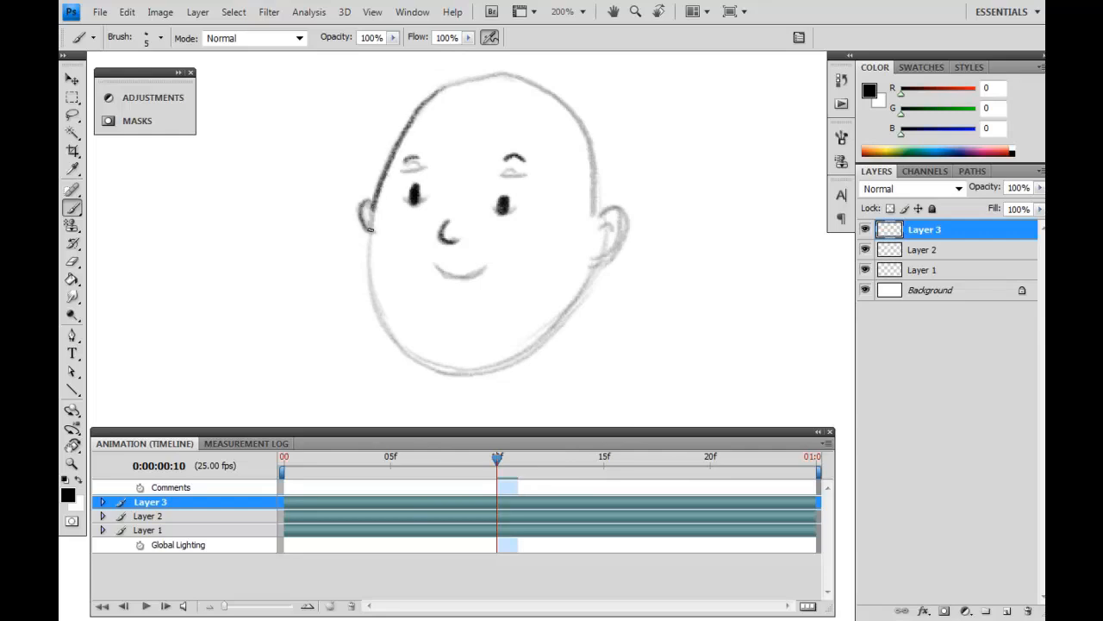
mouse_move(594, 211)
mouse_down()
mouse_move(625, 222)
mouse_move(552, 327)
mouse_move(498, 368)
mouse_up()
mouse_move(373, 231)
mouse_down()
mouse_move(382, 318)
mouse_move(409, 353)
mouse_move(516, 369)
mouse_up()
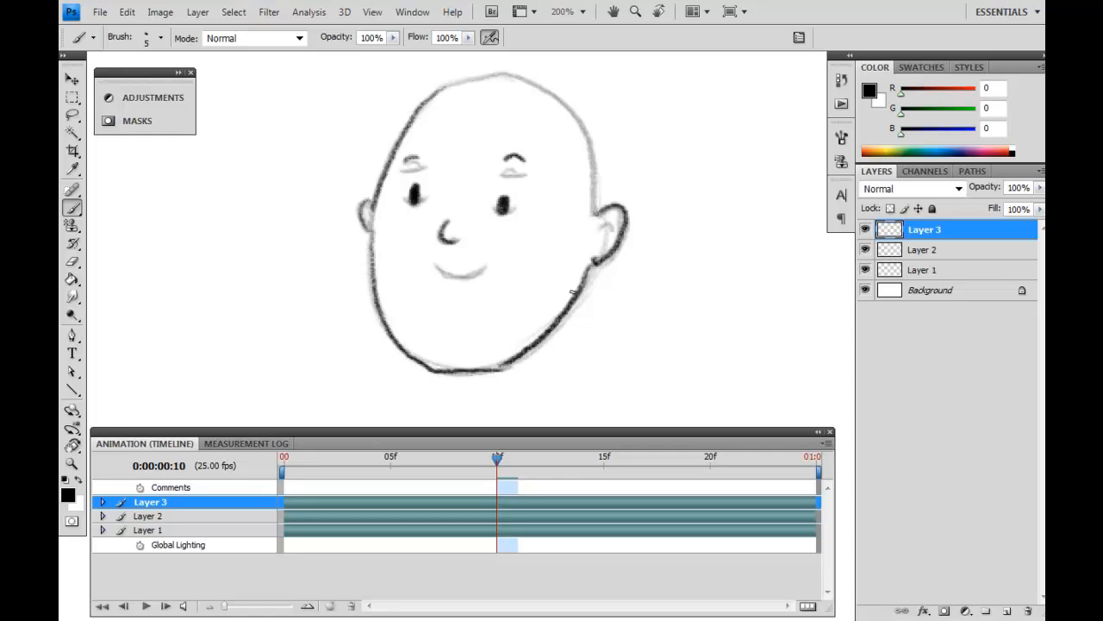
mouse_move(434, 89)
mouse_down()
mouse_move(562, 91)
mouse_move(597, 162)
mouse_move(458, 80)
mouse_move(614, 228)
mouse_move(586, 144)
mouse_move(484, 76)
mouse_move(513, 76)
mouse_move(598, 202)
mouse_up()
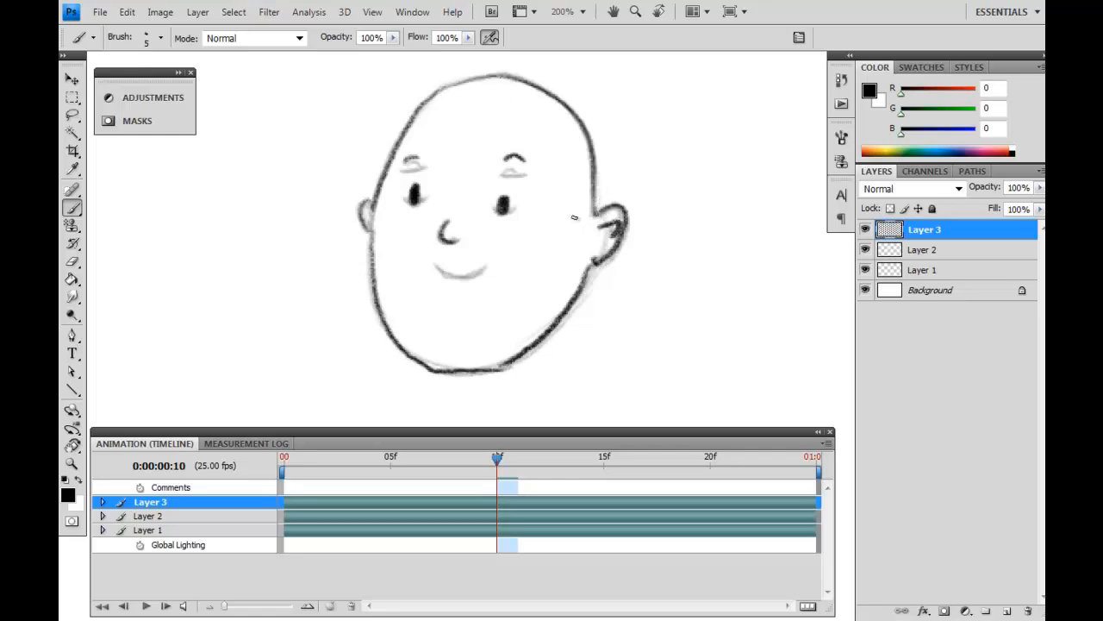
Step: Draw the smiling mouth on the open-eyed face on Layer 3
key(ctrl+minus)
key(ctrl+minus)
key(ctrl+plus)
key(ctrl+plus)
key(ctrl+plus)
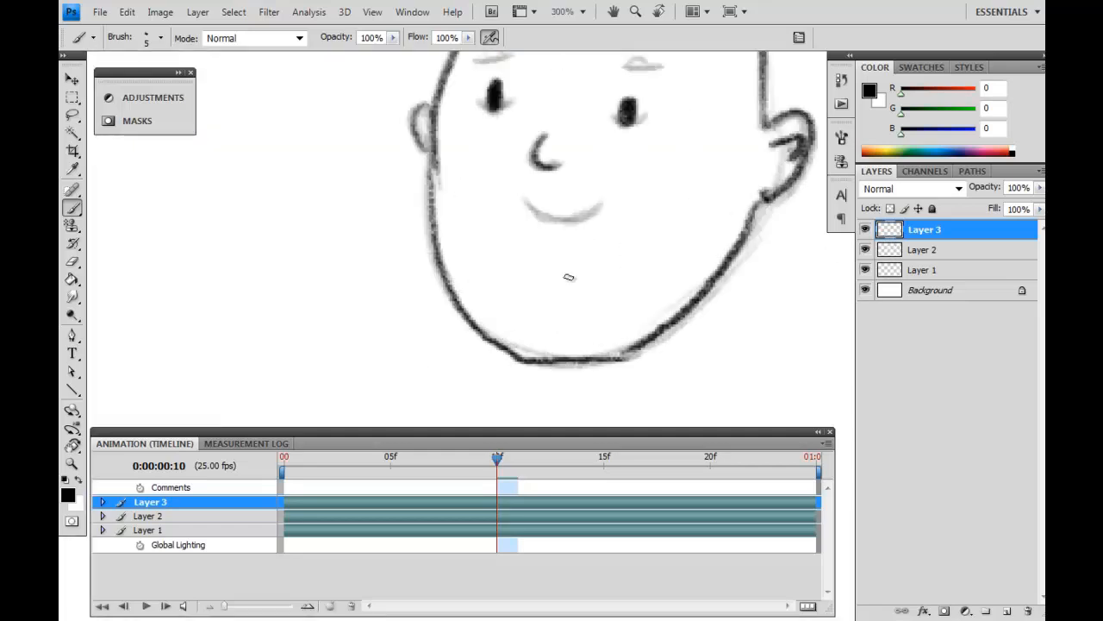
key(ctrl+minus)
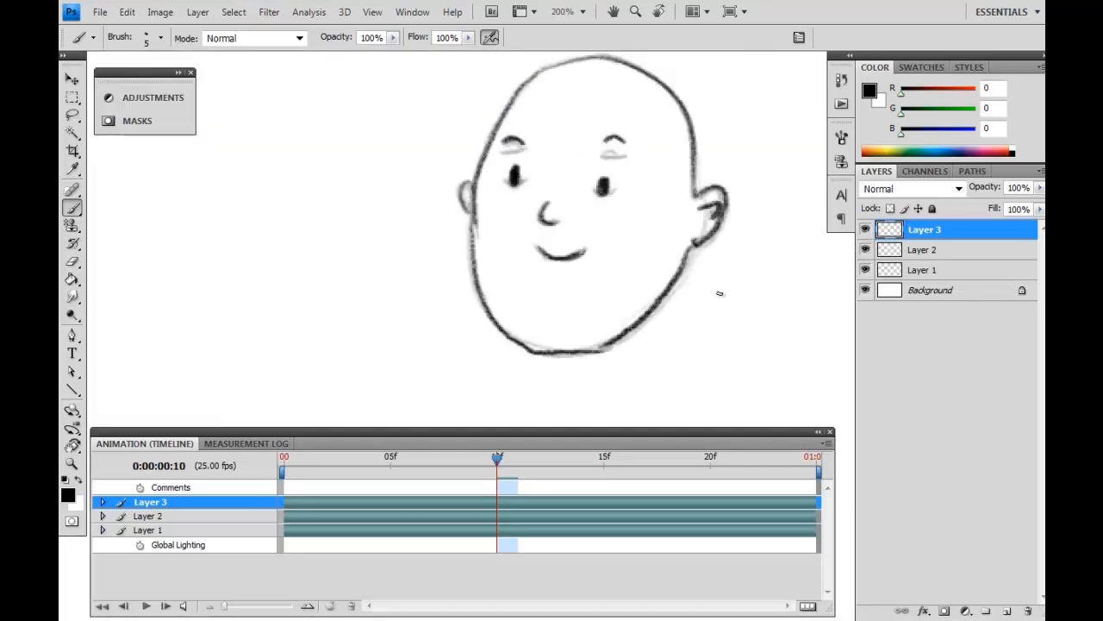
Step: Clean up the angular chin line on Layer 3 with the Eraser and Brush tools
key(ctrl+minus)
key(ctrl+minus)
key(ctrl+plus)
key(ctrl+plus)
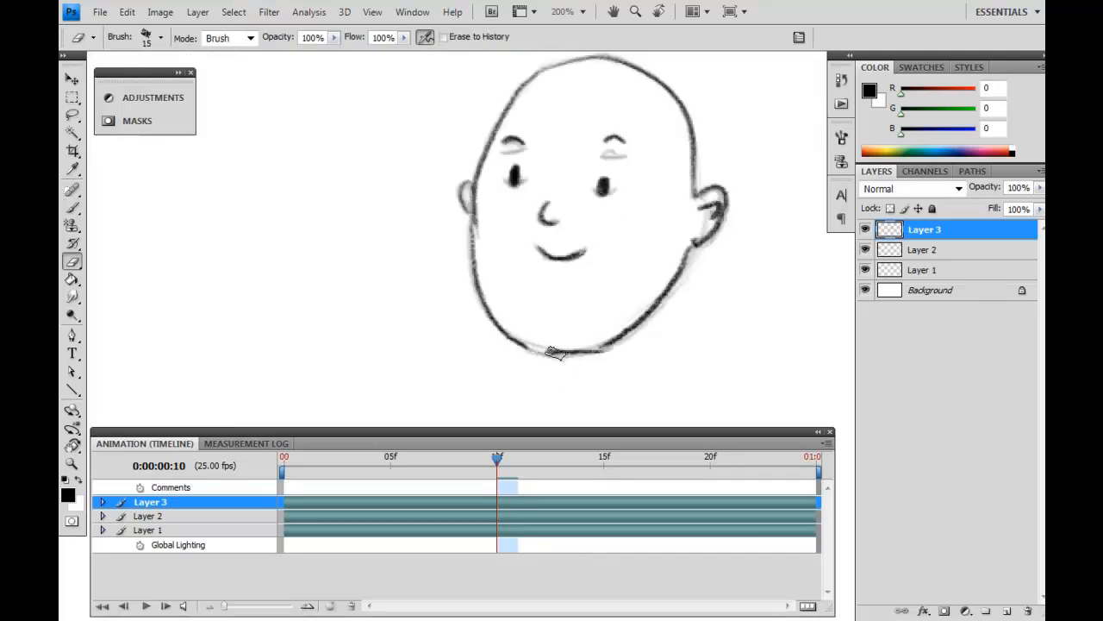
key(ctrl+minus)
key(ctrl+minus)
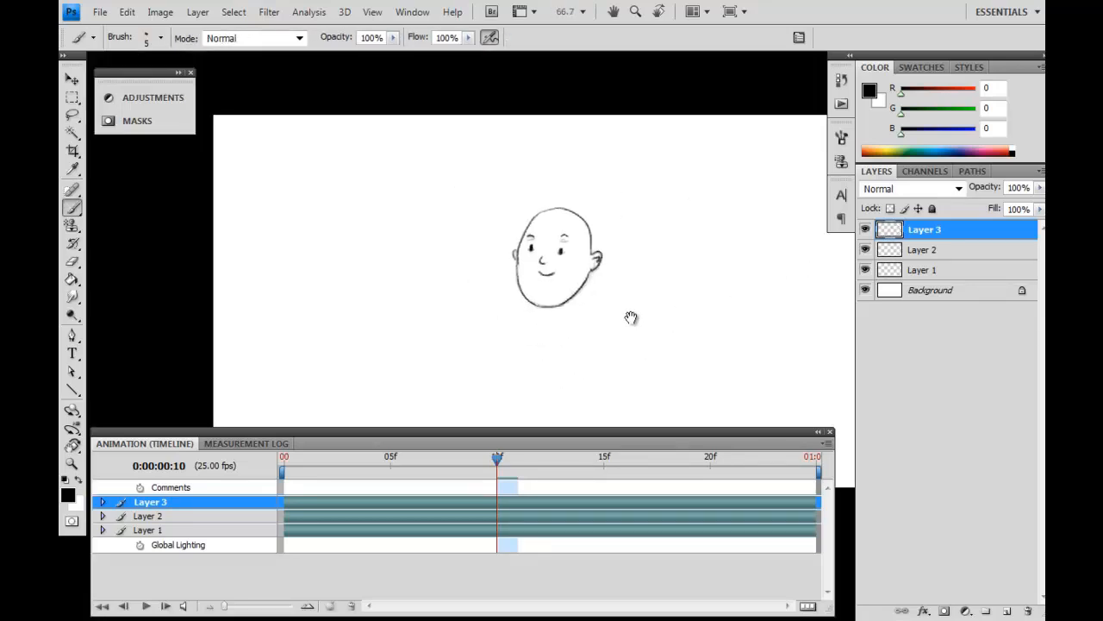
Step: Trim the timeline bars so Layer 1 ends at frame 21, Layer 2 spans frames 21 to 23 and Layer 3 starts at frame 23
drag(286, 505, 777, 517)
mouse_move(284, 516)
mouse_down()
mouse_move(743, 517)
mouse_move(733, 517)
mouse_up()
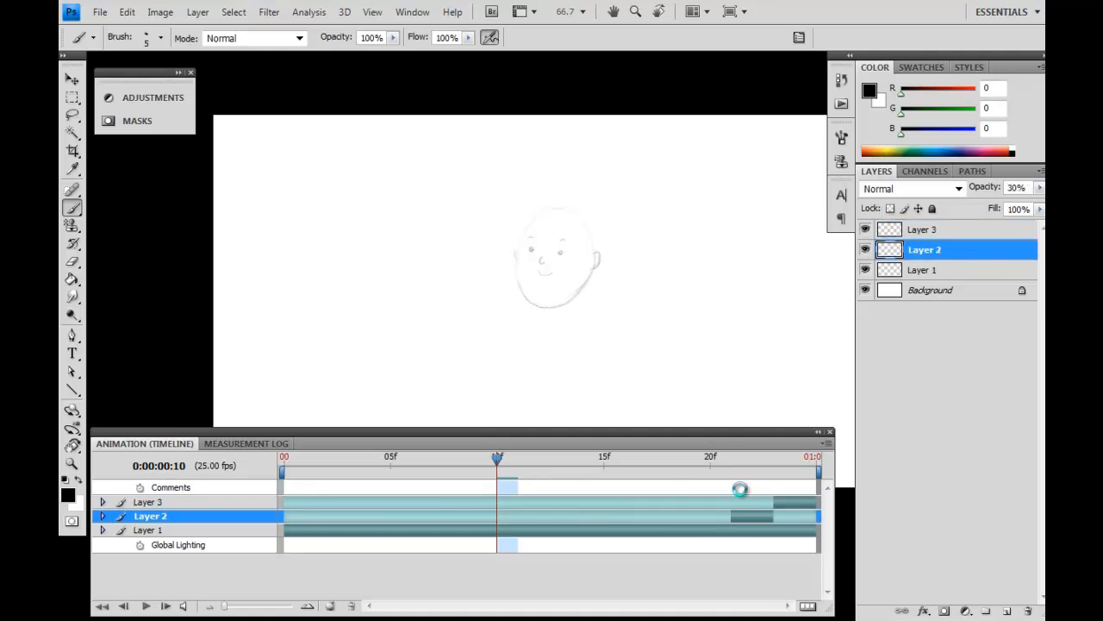
drag(817, 529, 731, 534)
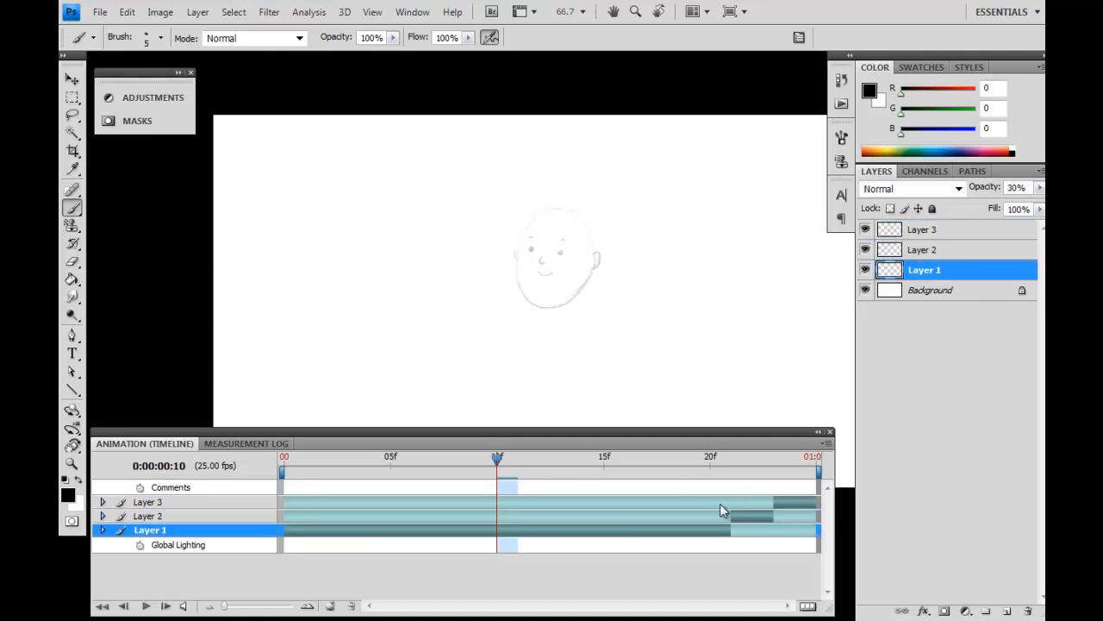
Step: Restore the opacity of the faded guide drawings on Layer 1 and Layer 2 to 100%
key(v)
click(770, 518)
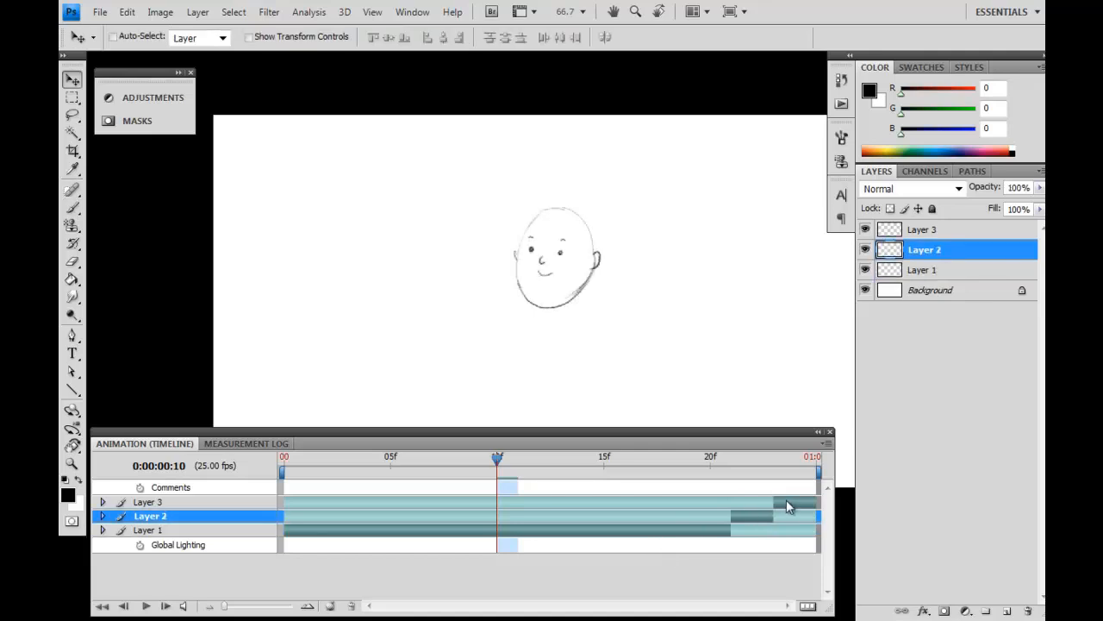
click(507, 526)
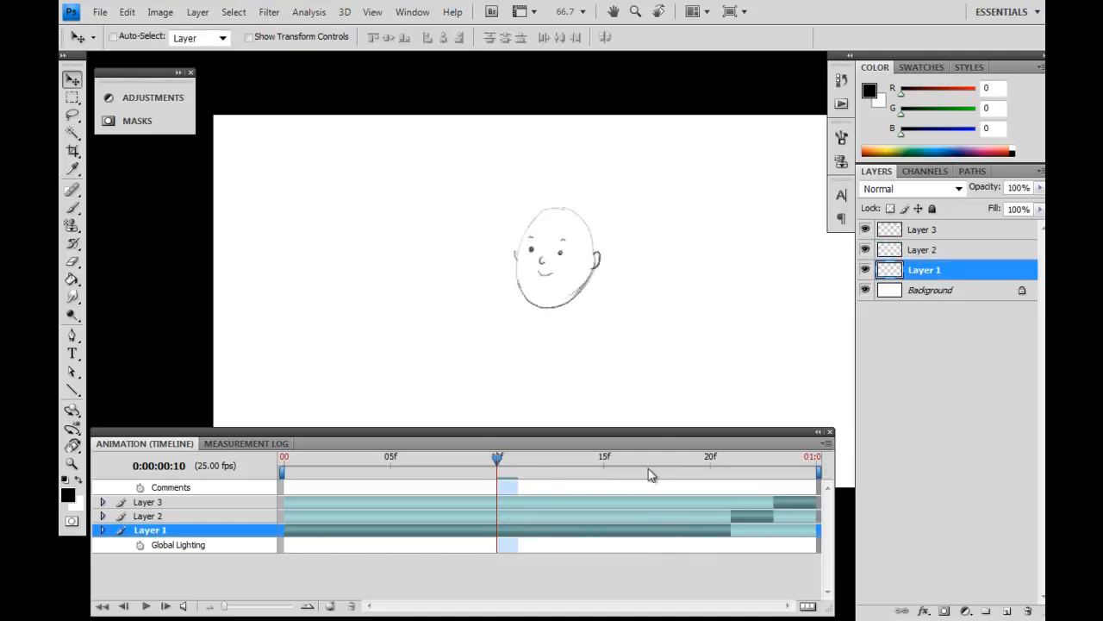
click(743, 515)
click(788, 507)
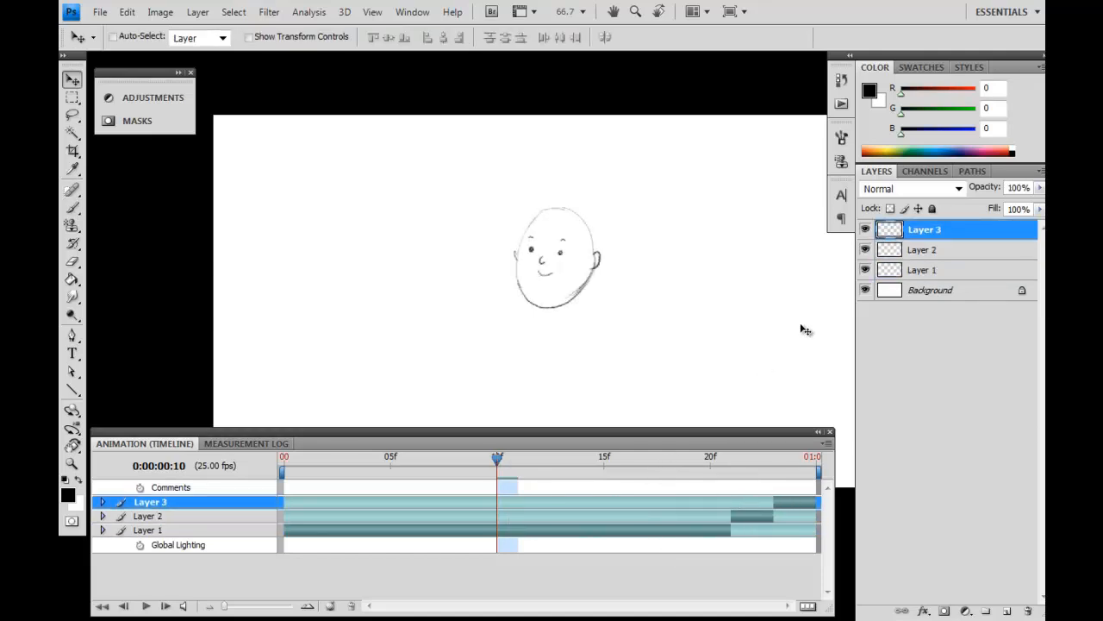
Step: Play the blink animation from frame 0 at a smaller zoom level to check the timing, and stop it
drag(498, 457, 284, 466)
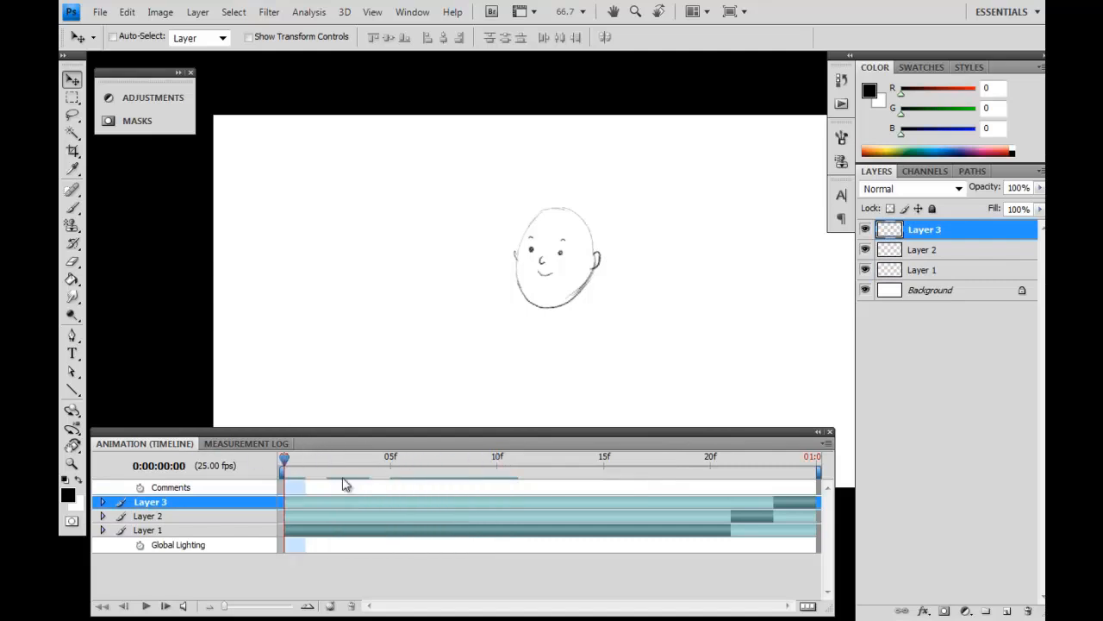
key(ctrl+minus)
key(space)
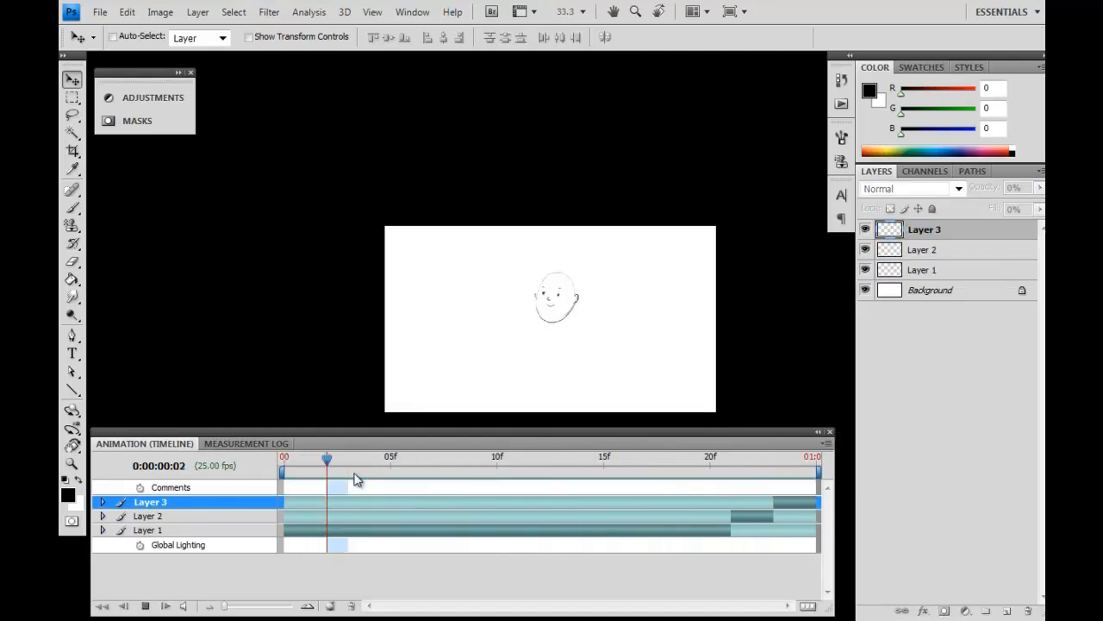
key(ctrl+plus)
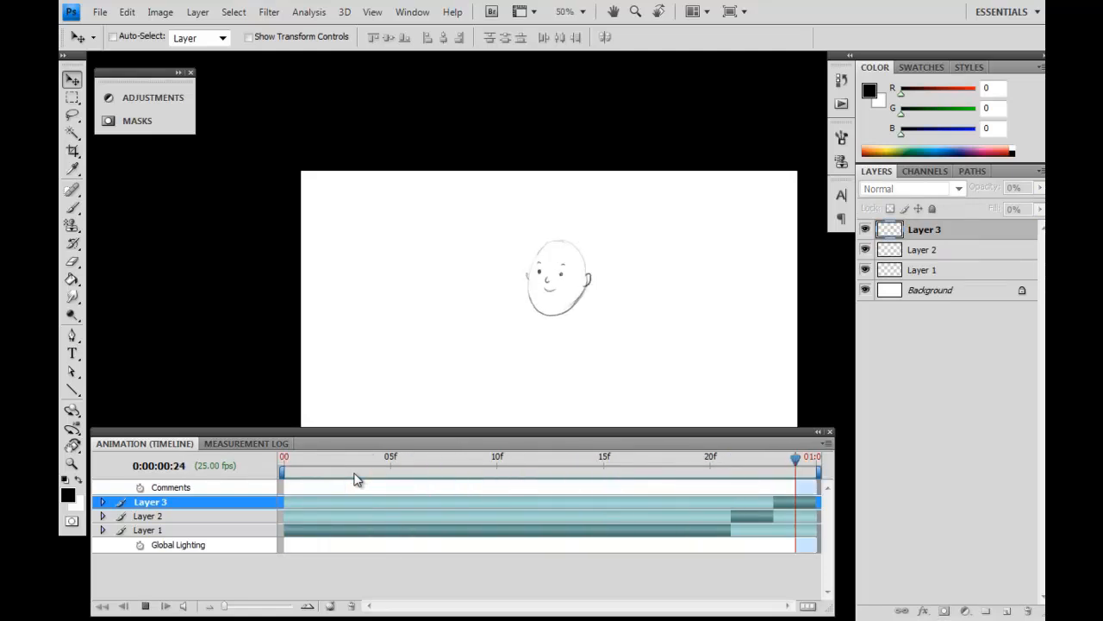
key(space)
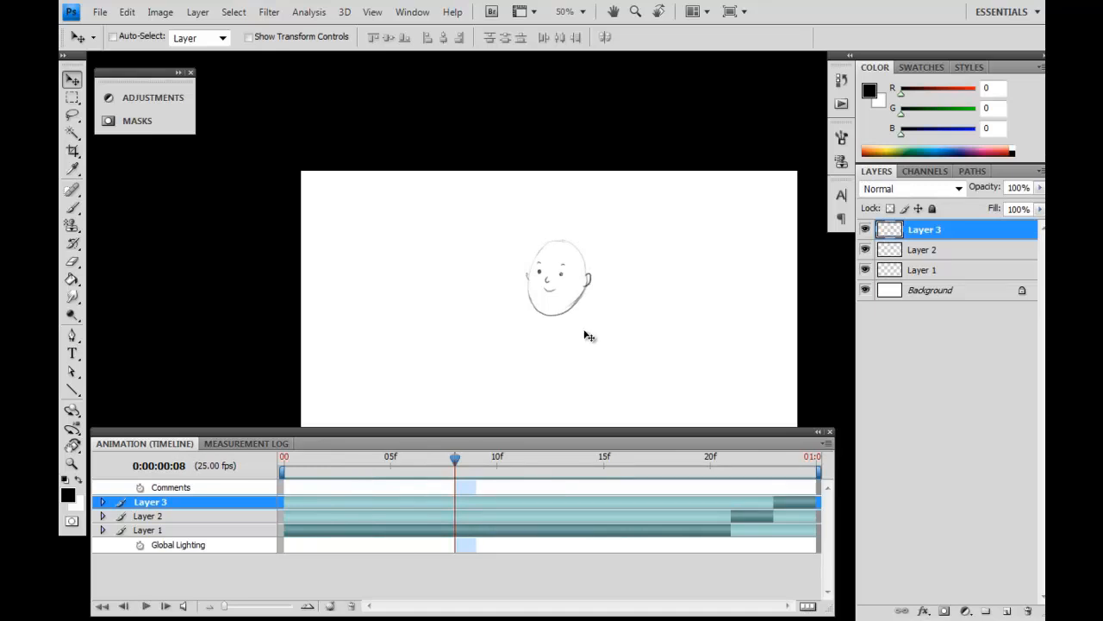
Step: Start a Render Video export of the animation and name the output file Blinky_v01.mov
click(101, 13)
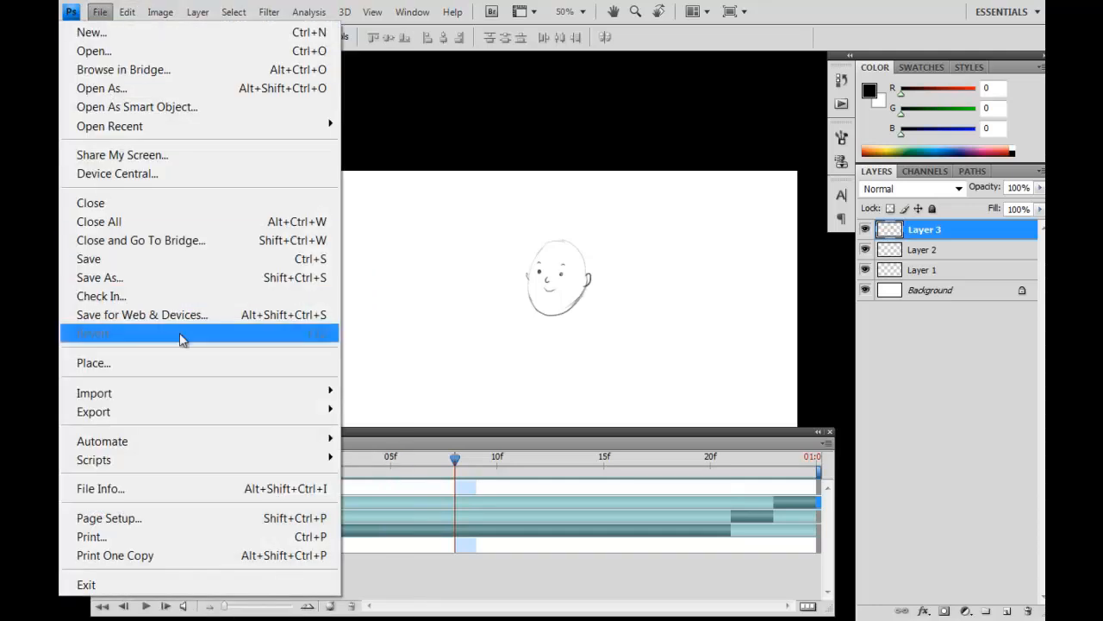
mouse_move(313, 416)
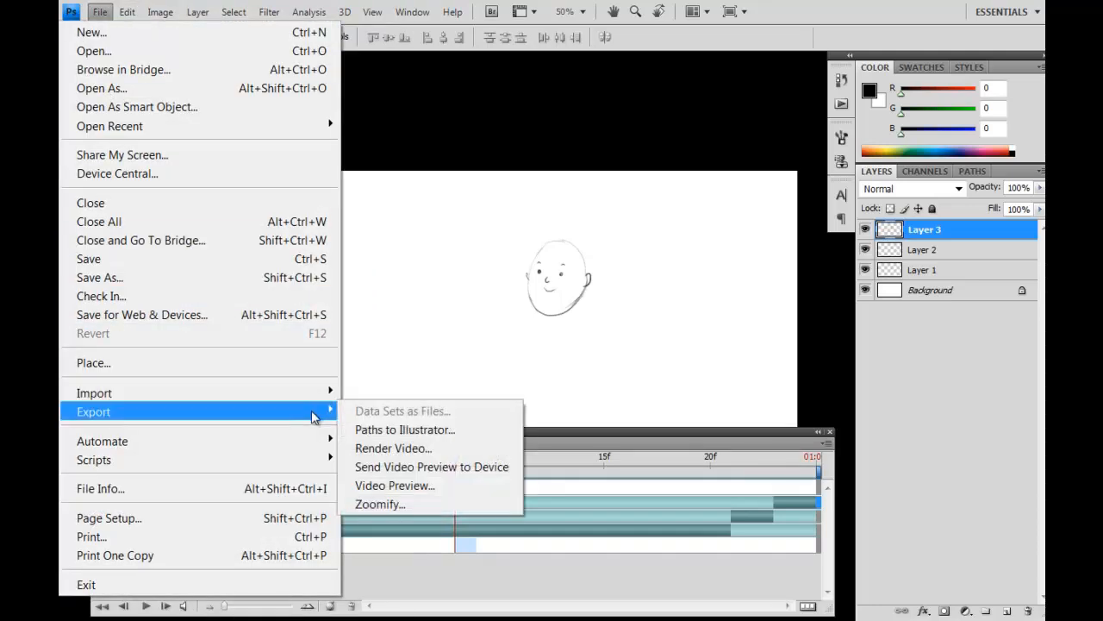
click(458, 448)
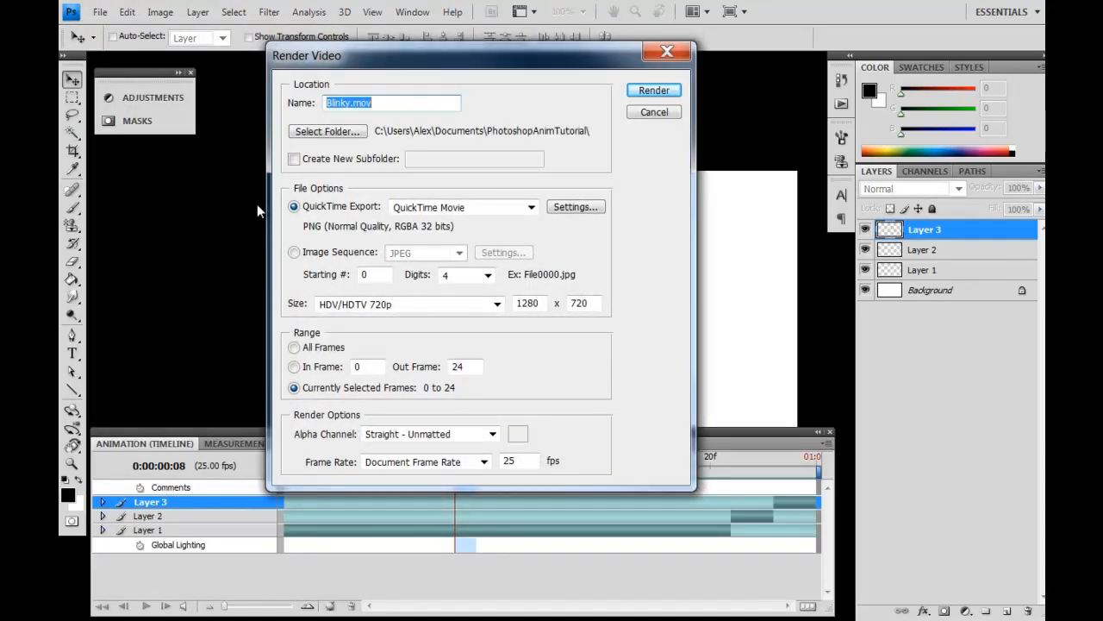
click(369, 103)
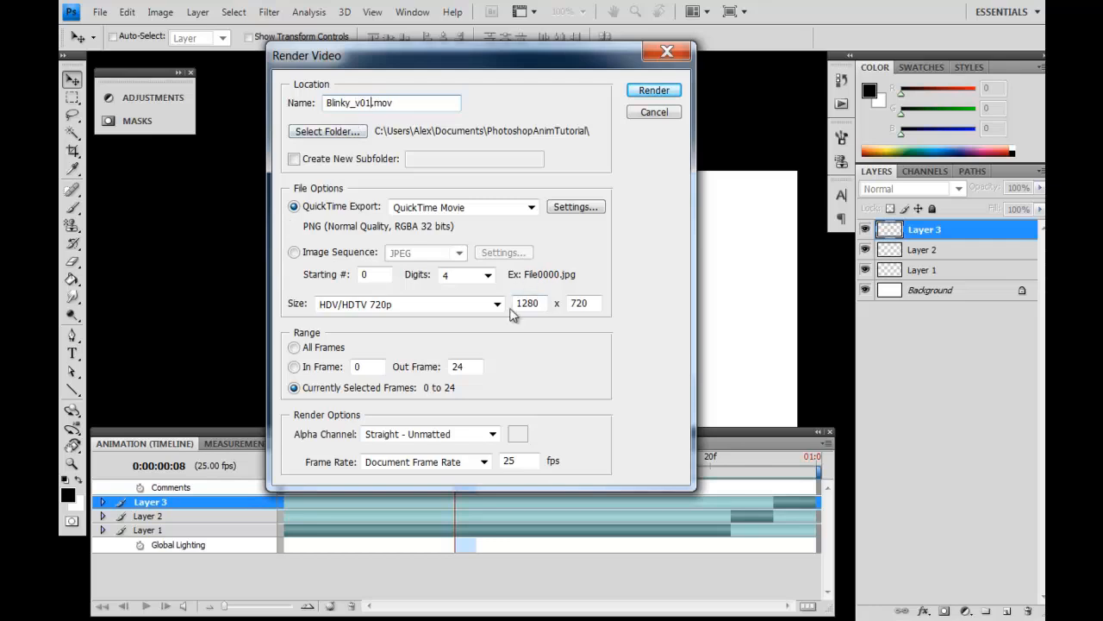
click(345, 131)
mouse_move(678, 289)
mouse_down()
mouse_move(679, 315)
mouse_move(679, 274)
mouse_up()
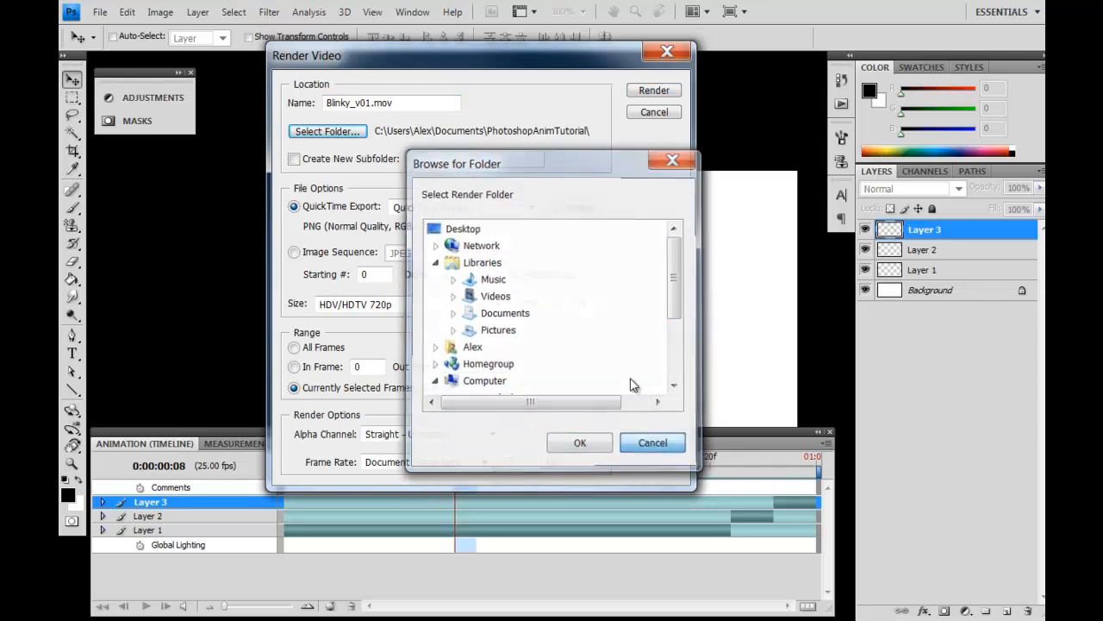
click(653, 444)
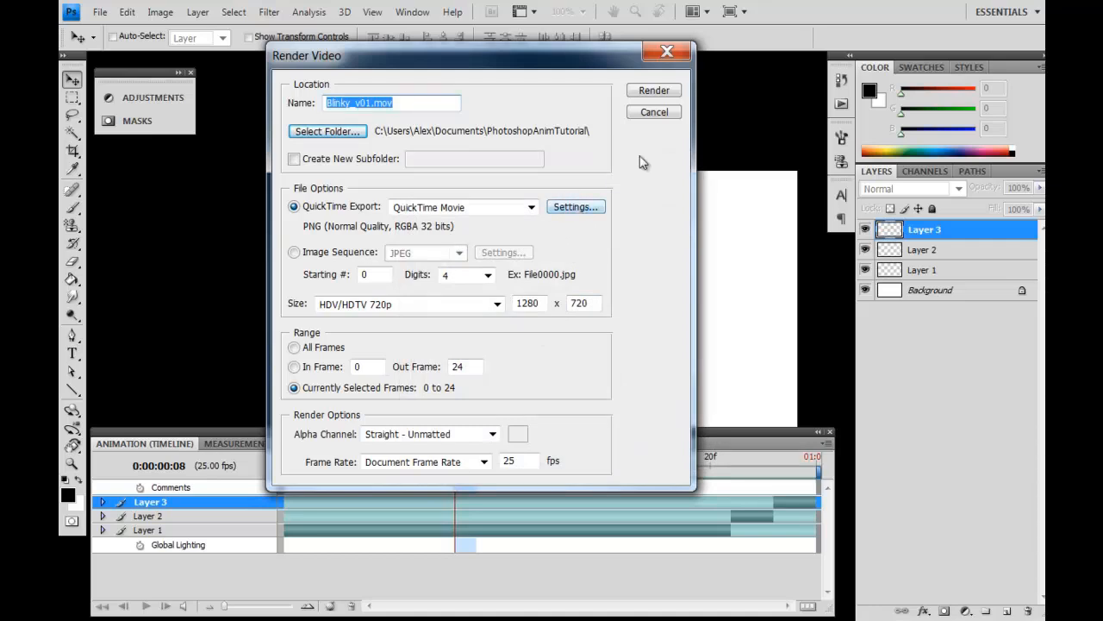
Step: Configure the QuickTime movie's video compression as PNG with a depth of Millions of Colors+
click(575, 207)
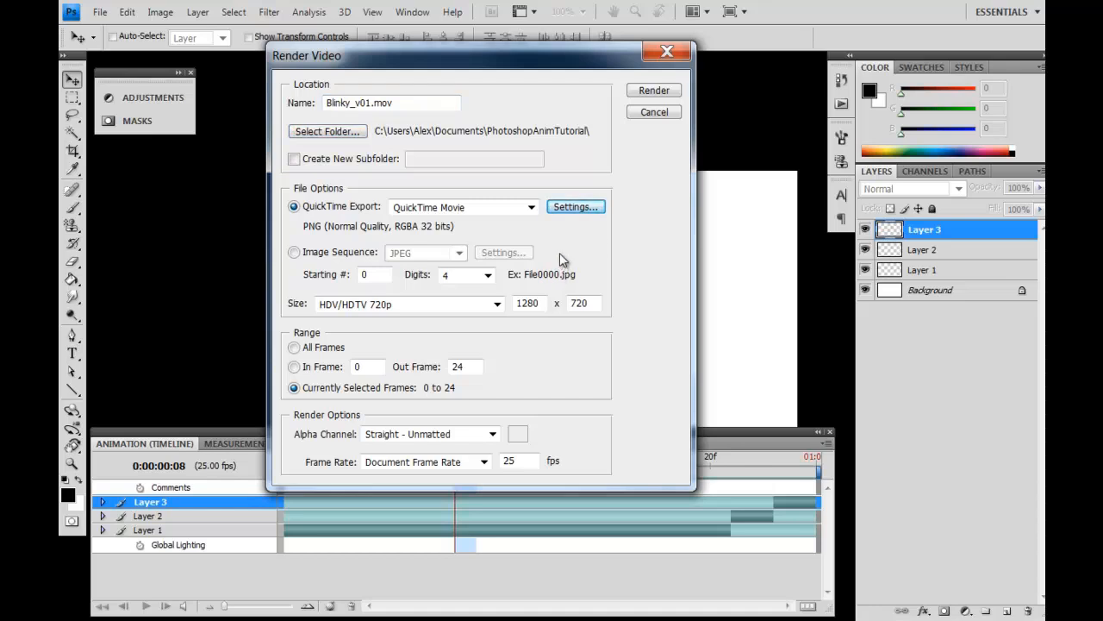
drag(497, 161, 560, 137)
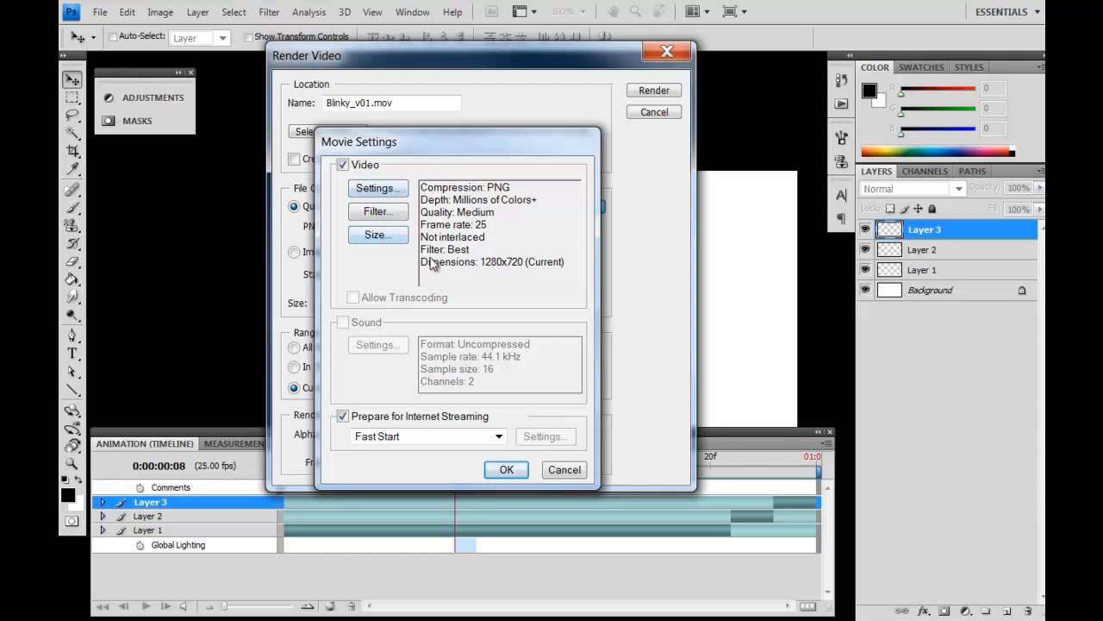
click(369, 187)
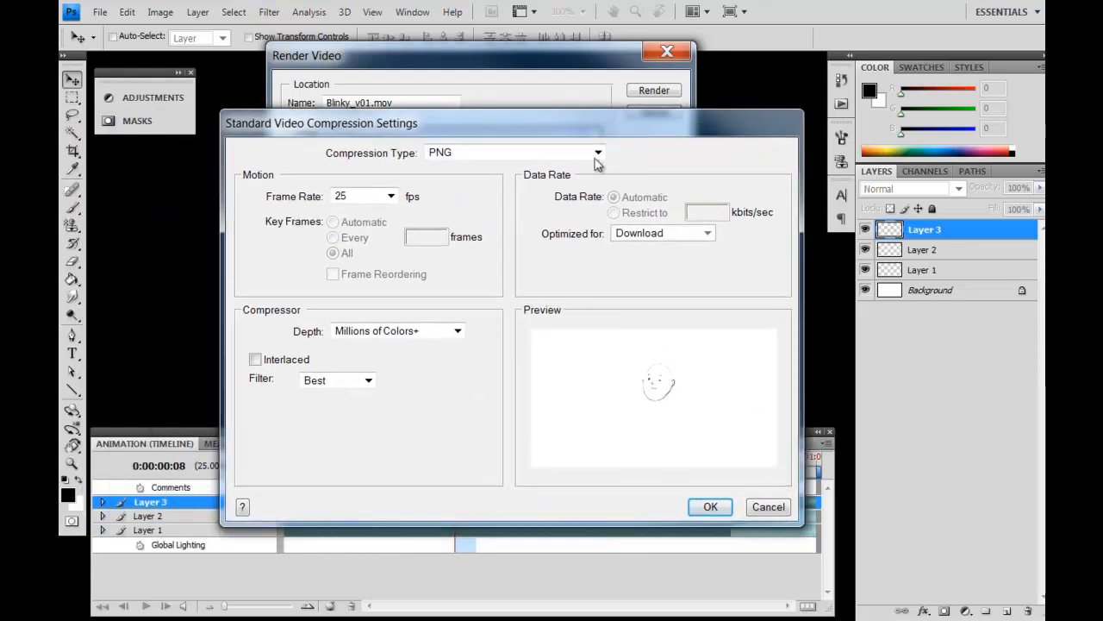
click(597, 153)
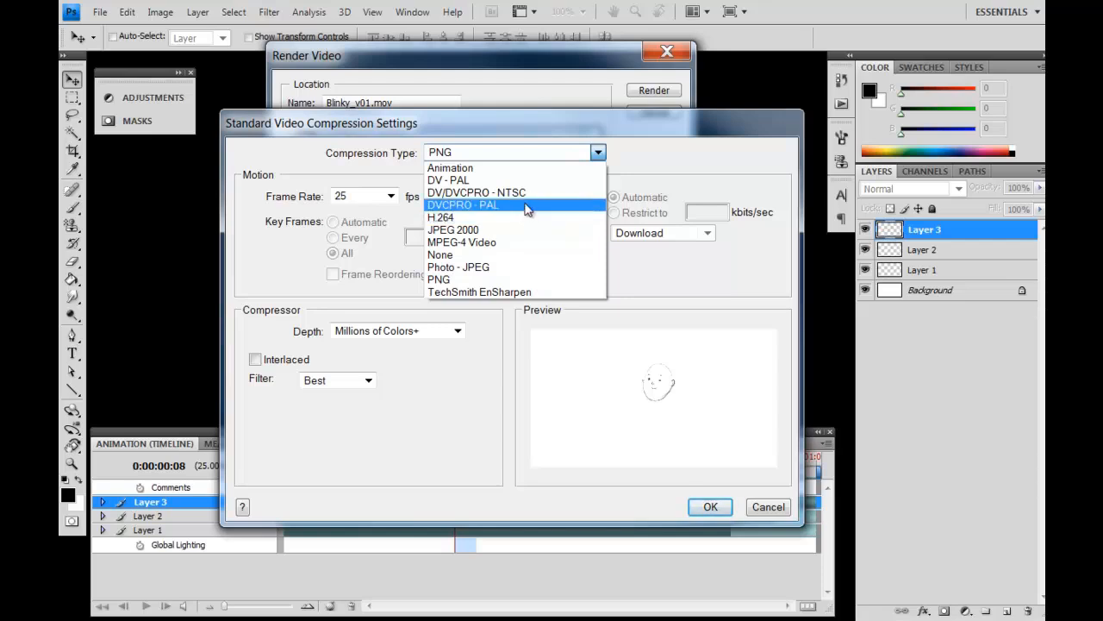
click(626, 163)
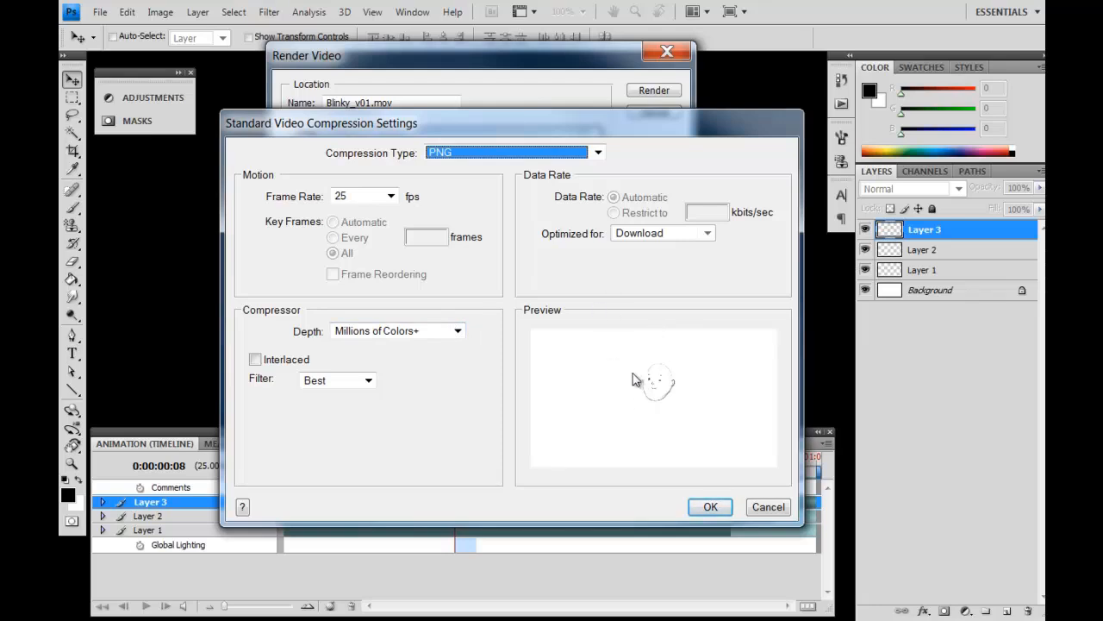
click(461, 333)
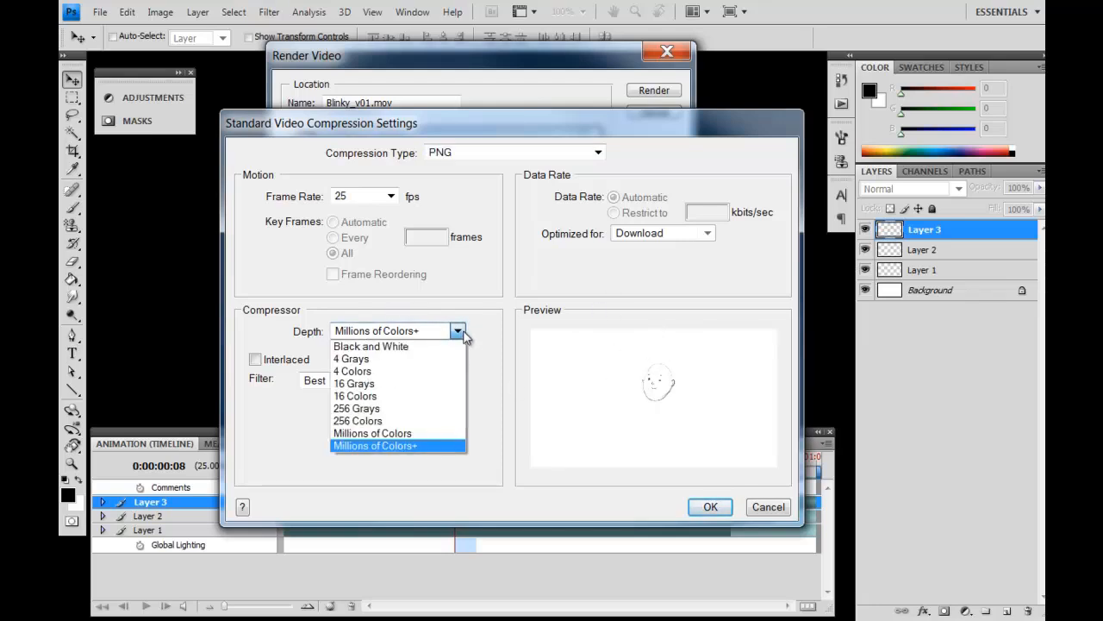
click(407, 447)
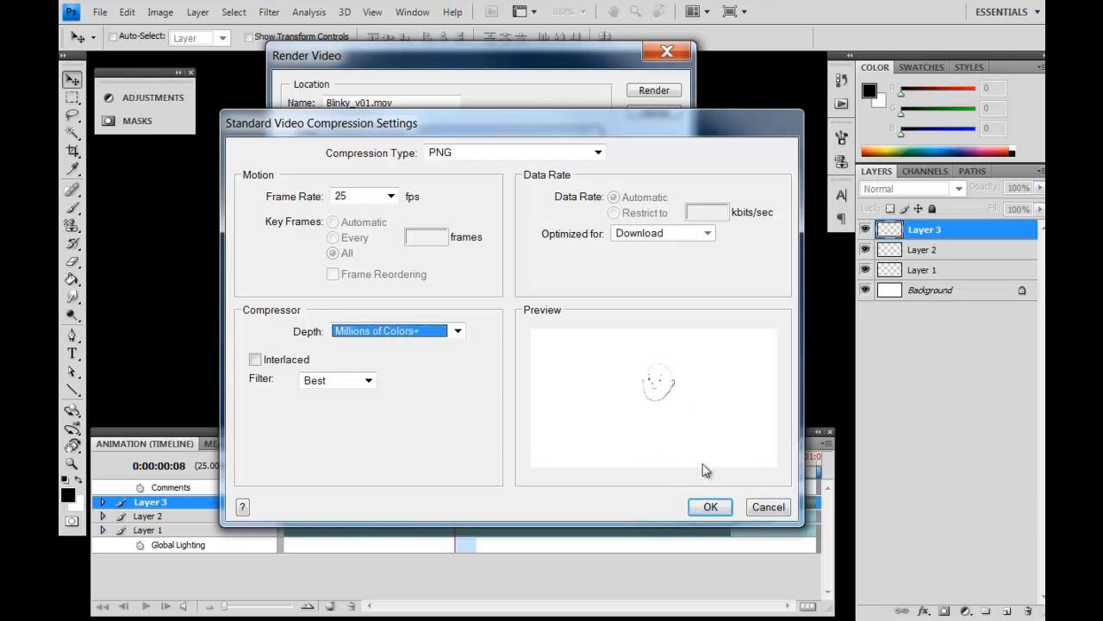
click(711, 507)
key(Return)
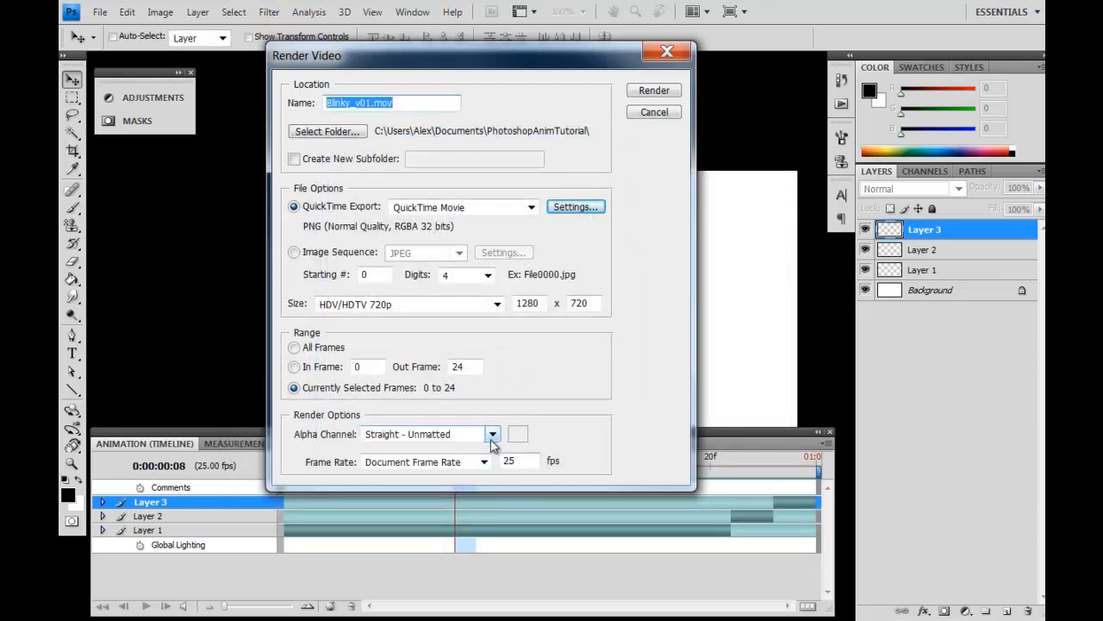
Step: Set the alpha channel to Straight - Unmatted and render the video
click(493, 434)
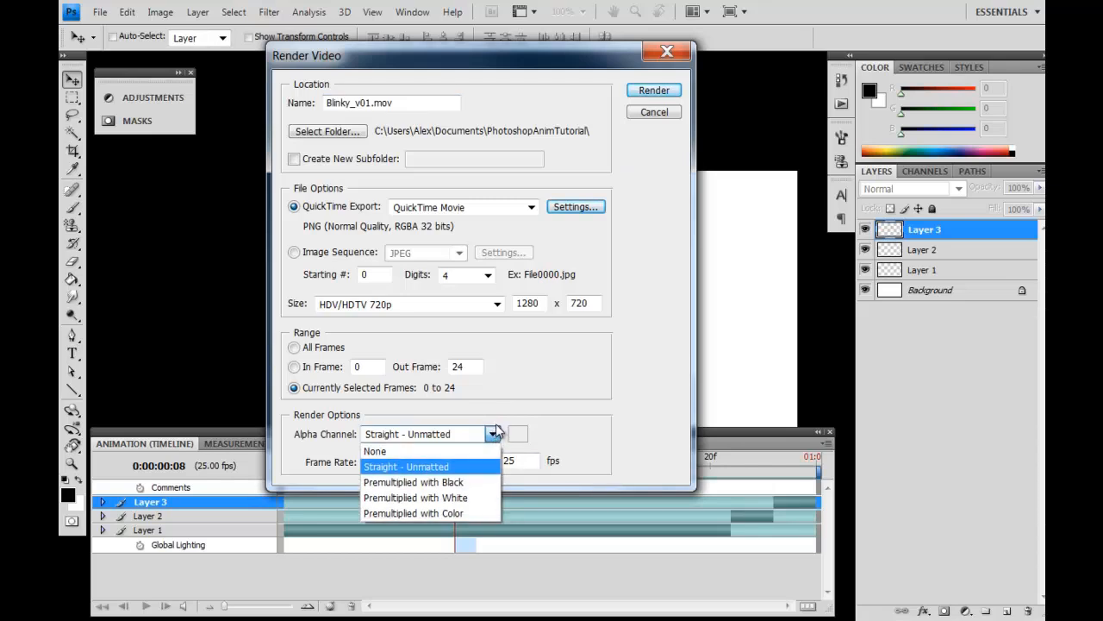
click(494, 436)
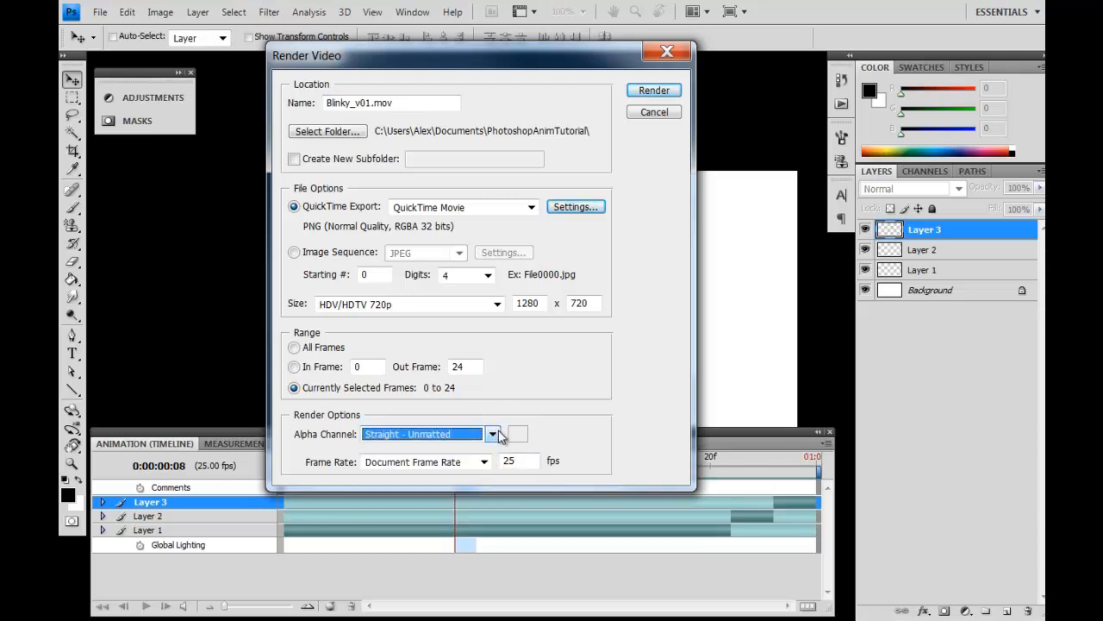
click(494, 435)
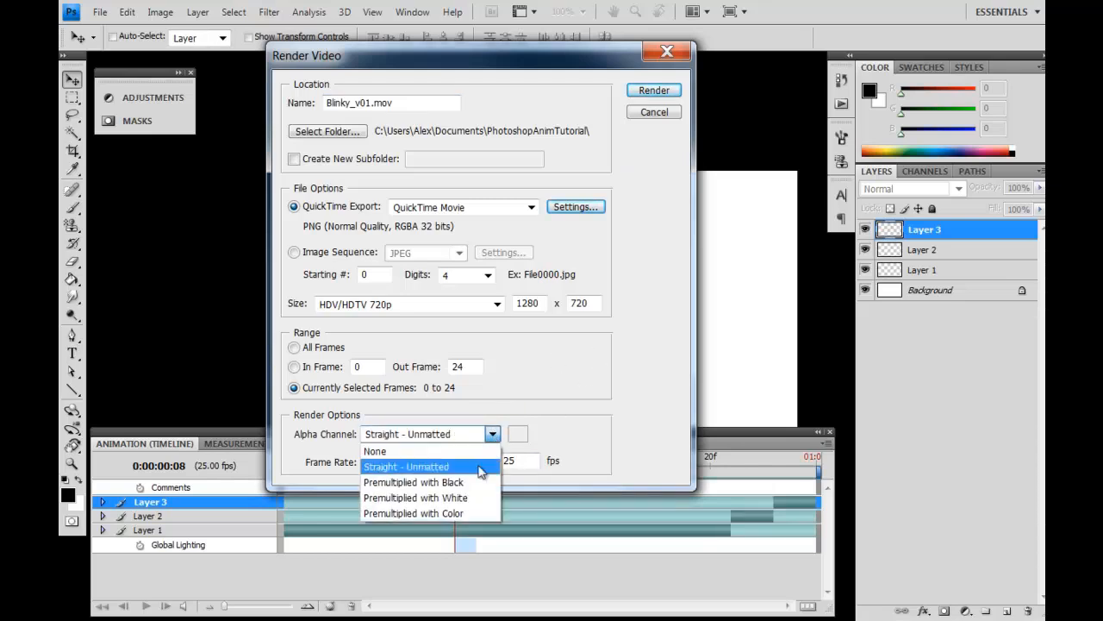
click(481, 467)
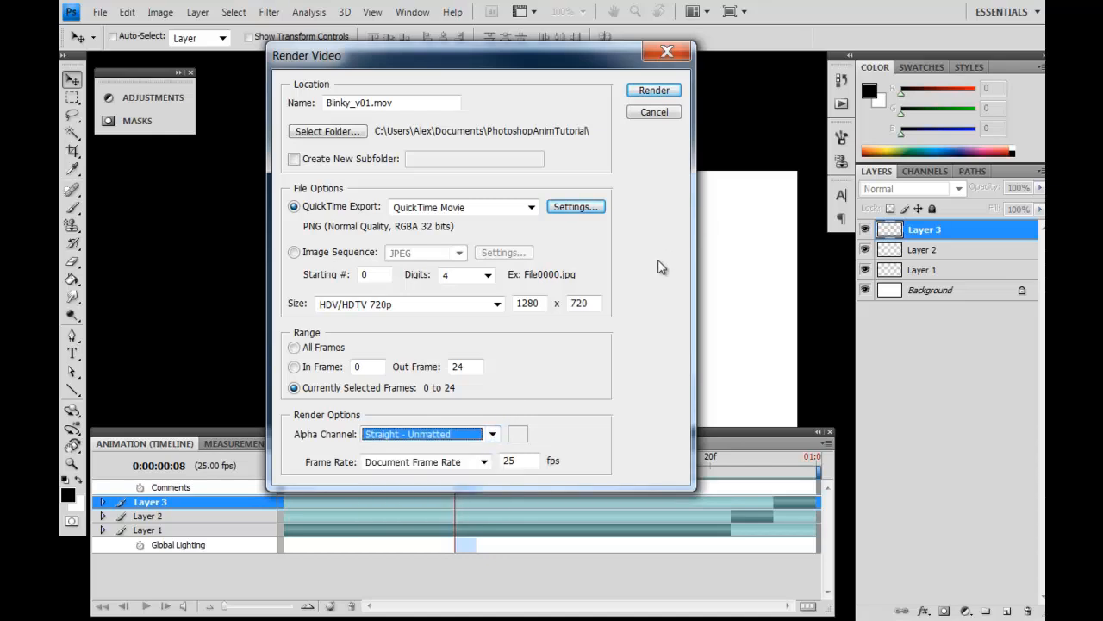
click(655, 90)
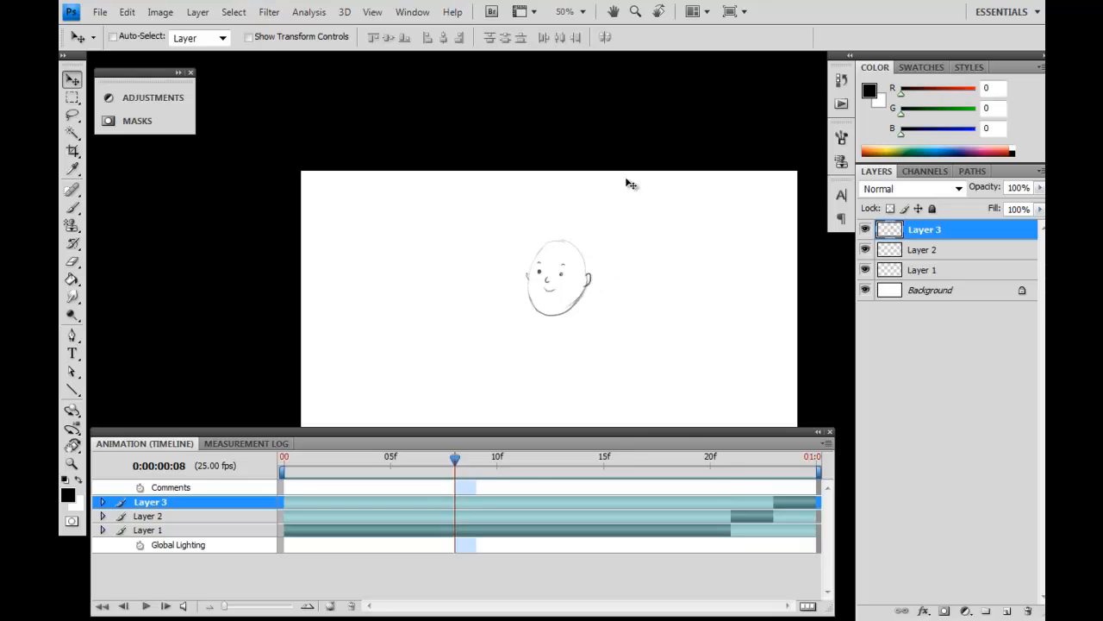
Step: Switch to Windows Explorer and open Blinky_v01.mov from the PhotoshopAnimTutorial folder in QuickTime Player
key(super+e)
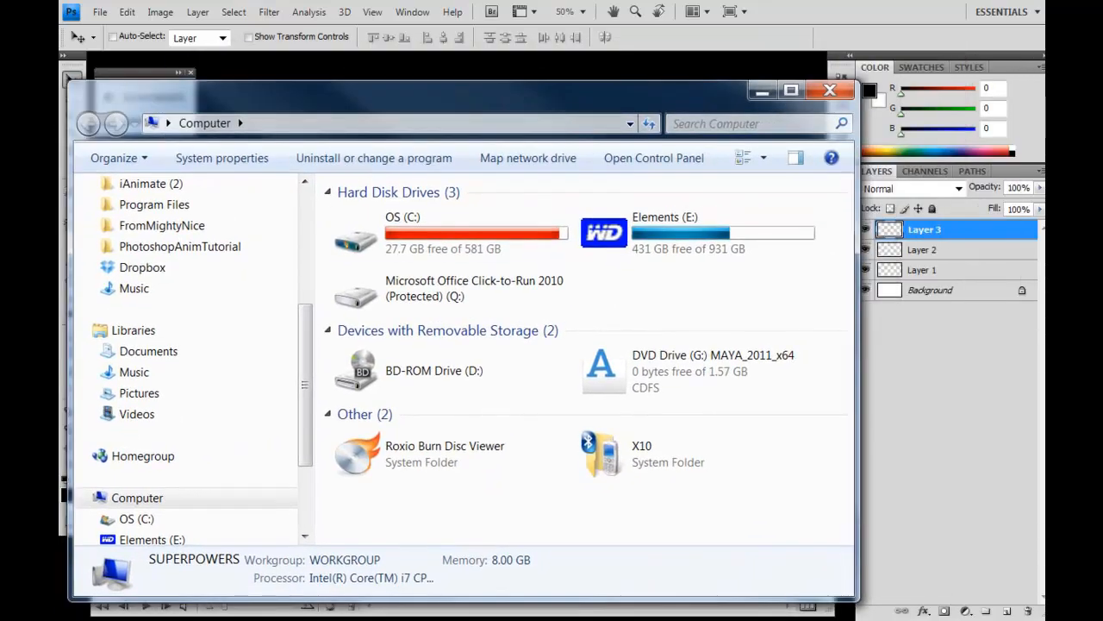
click(221, 248)
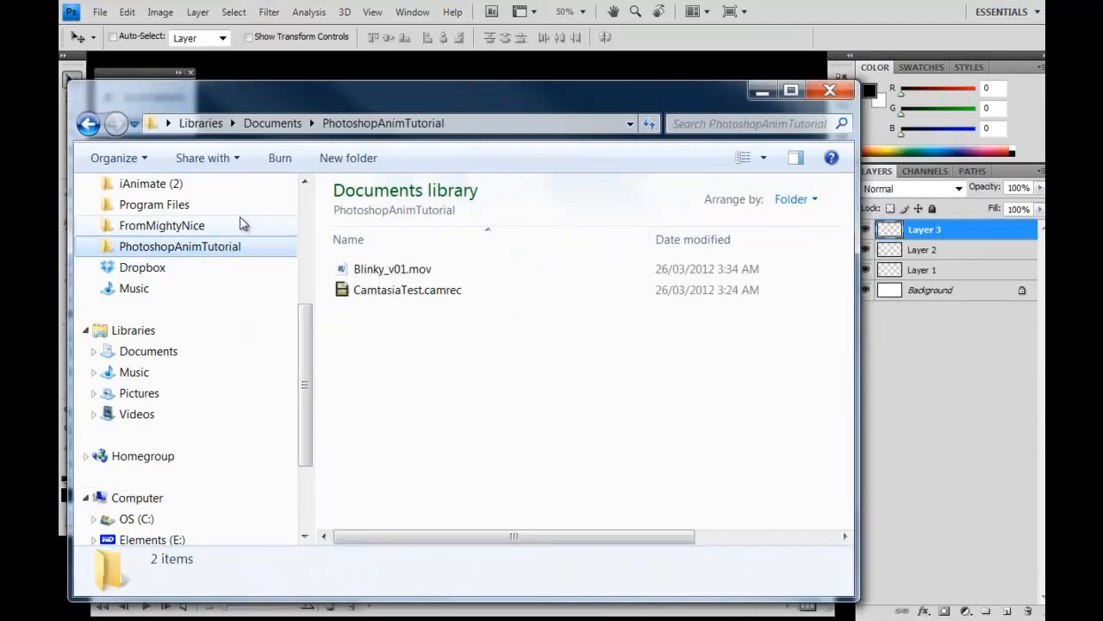
click(422, 270)
right_click(423, 270)
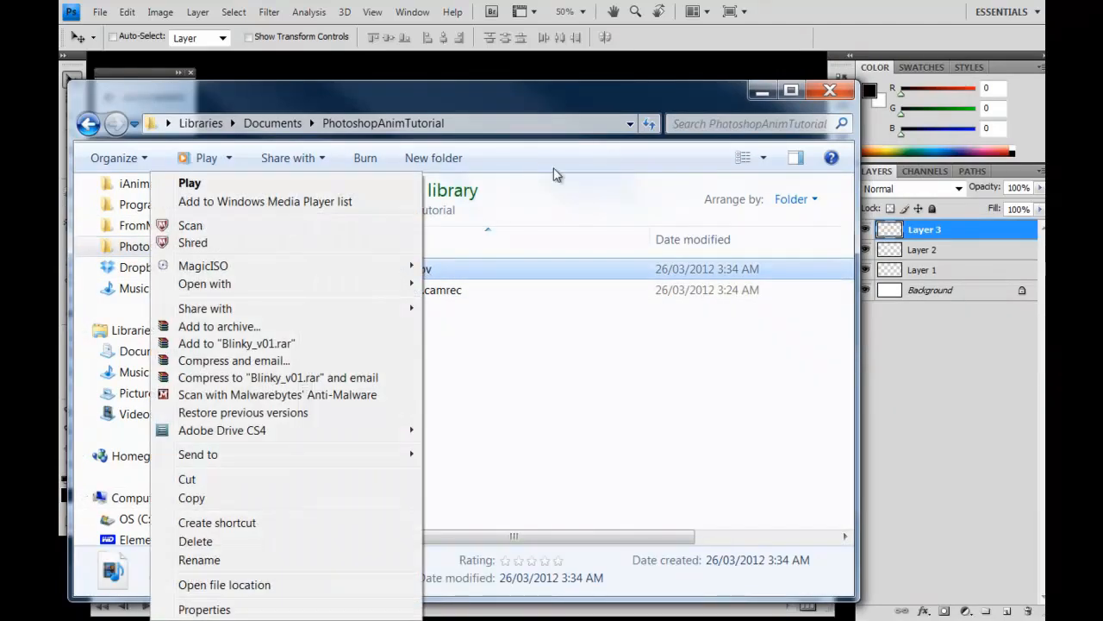
mouse_move(333, 291)
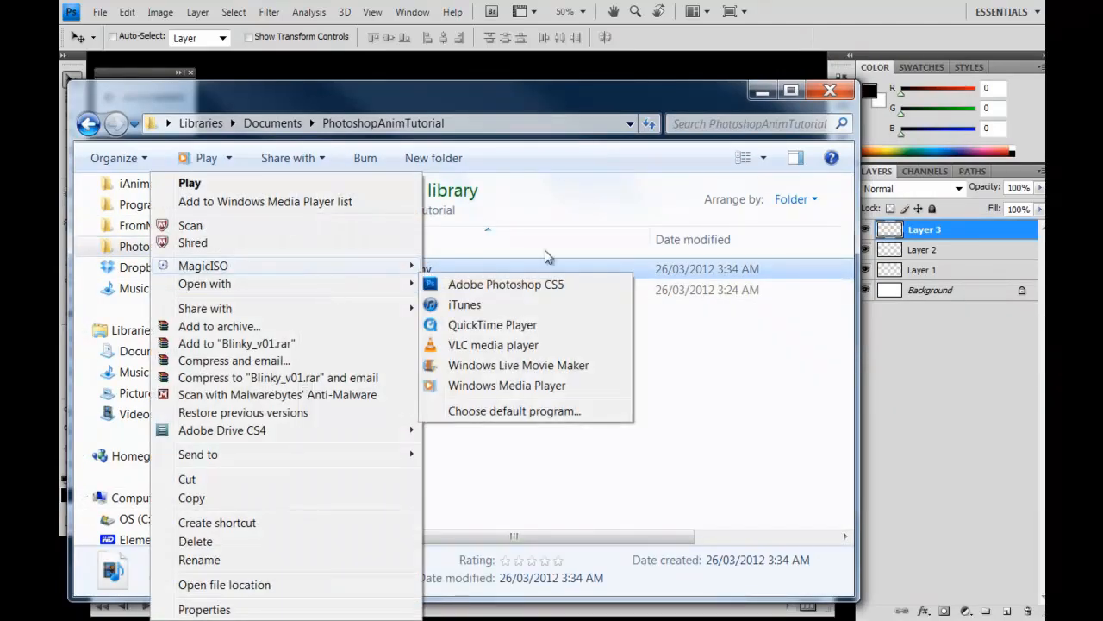
click(519, 326)
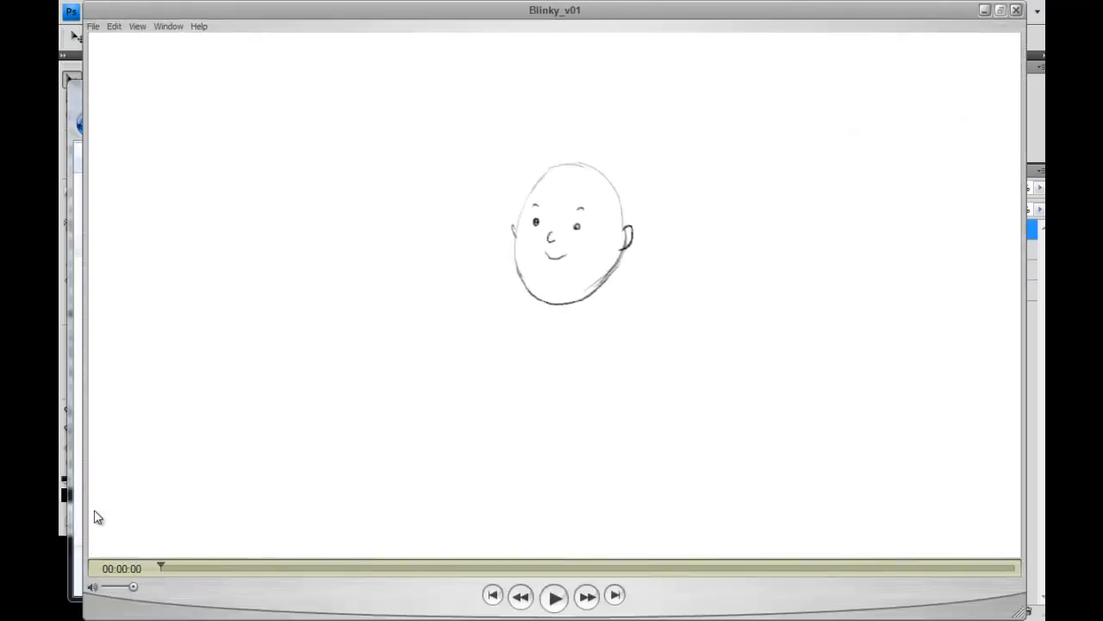
Step: Play the rendered Blinky_v01 movie and scrub through its frames to review the blink
key(space)
key(space)
click(554, 596)
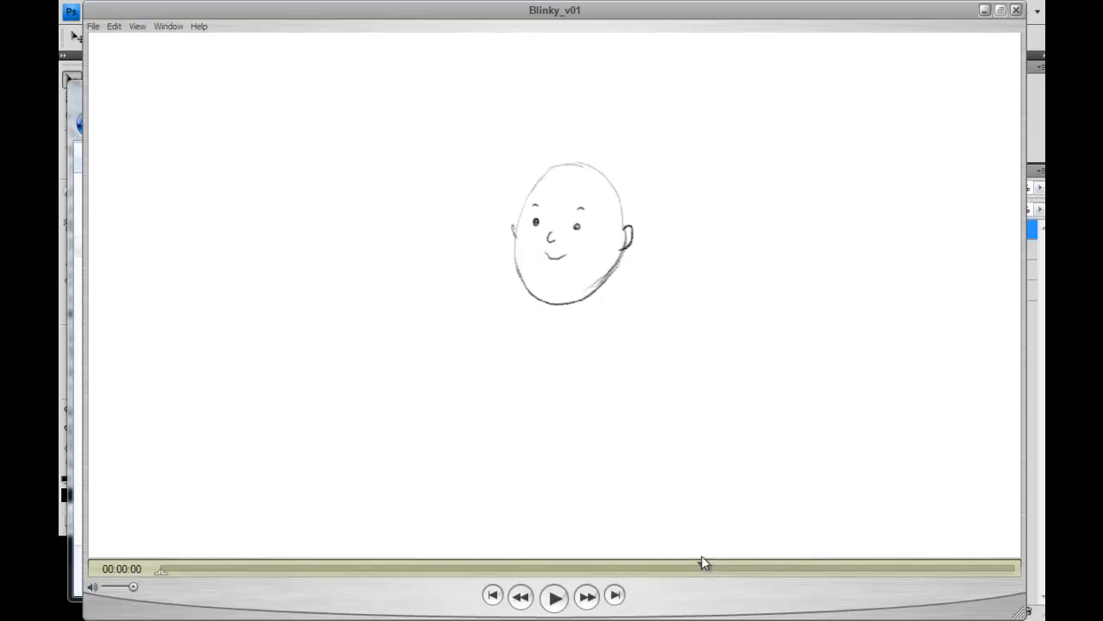
drag(627, 566, 957, 446)
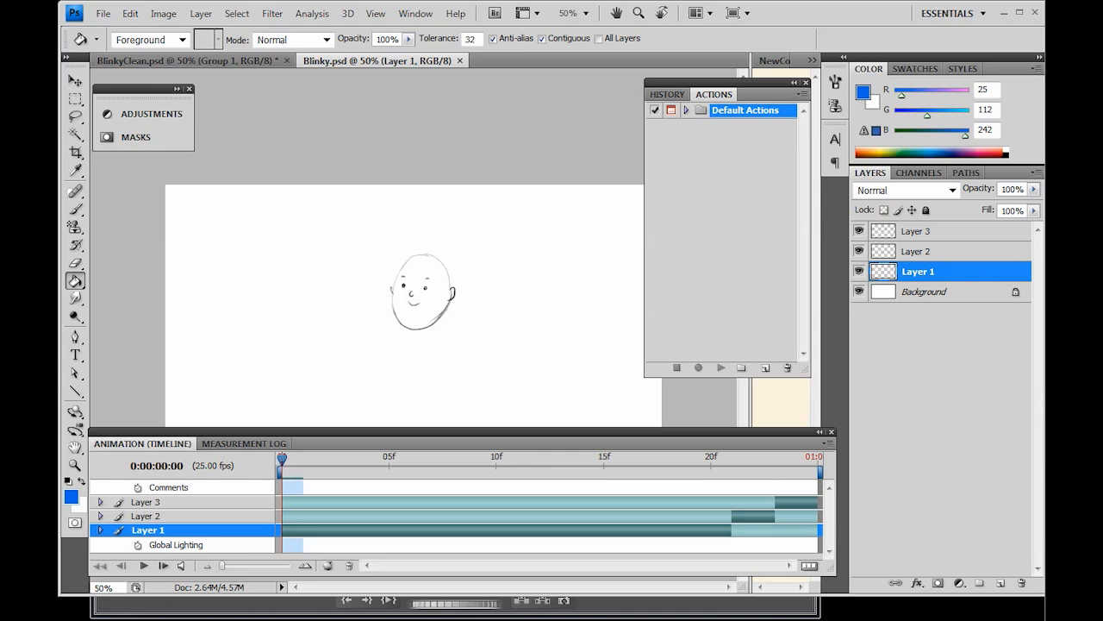
Step: Scrub back and forth through the Blinky timeline to examine how the blink layers appear across the frames
drag(306, 455, 605, 495)
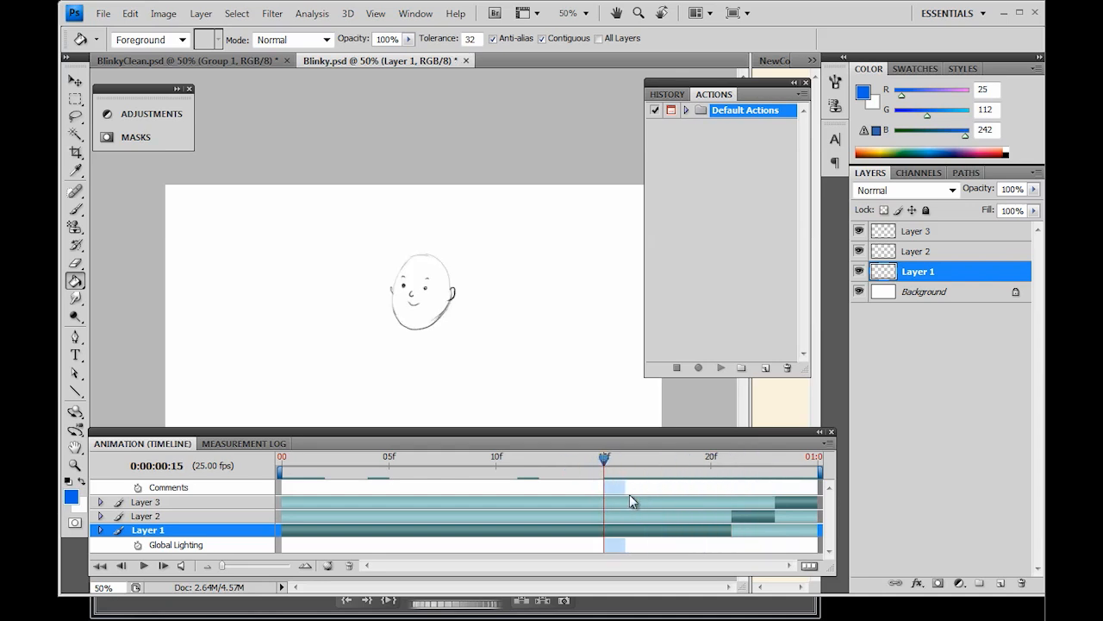
drag(605, 457, 669, 457)
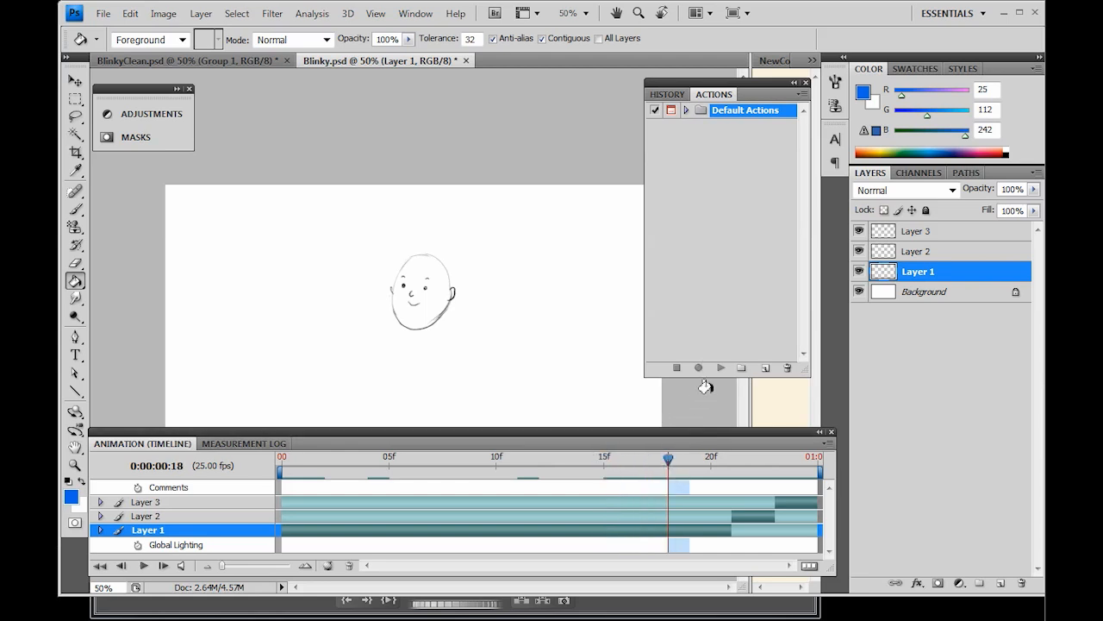
key(b)
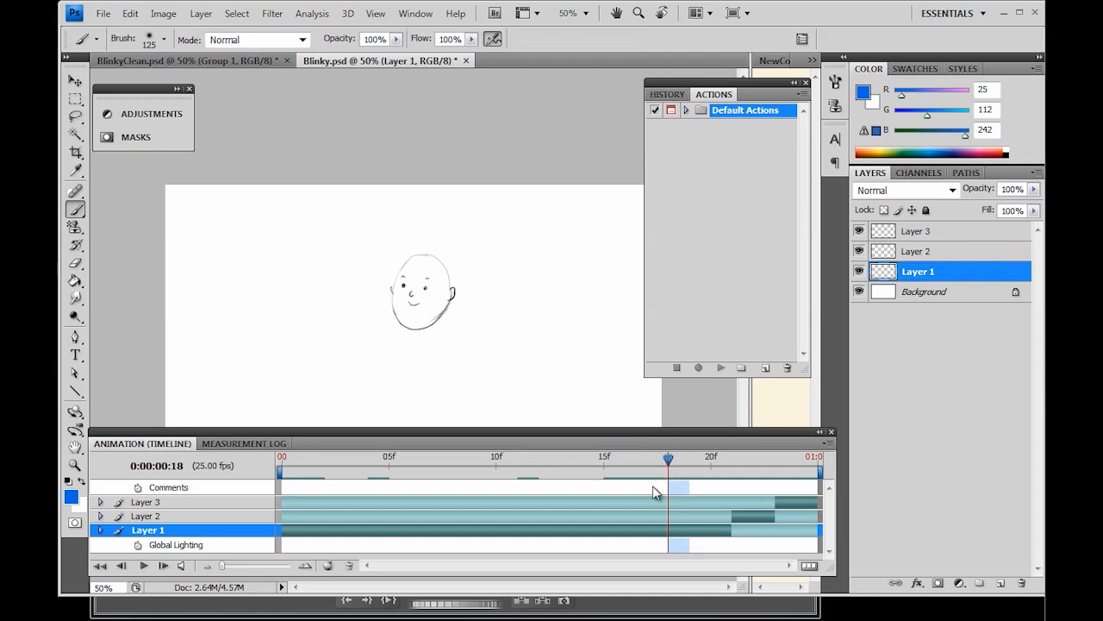
mouse_move(668, 459)
mouse_down()
mouse_move(753, 466)
mouse_move(676, 474)
mouse_move(738, 458)
mouse_move(773, 472)
mouse_move(606, 476)
mouse_move(660, 480)
mouse_move(705, 462)
mouse_move(670, 461)
mouse_move(751, 455)
mouse_move(786, 466)
mouse_move(691, 486)
mouse_move(554, 486)
mouse_up()
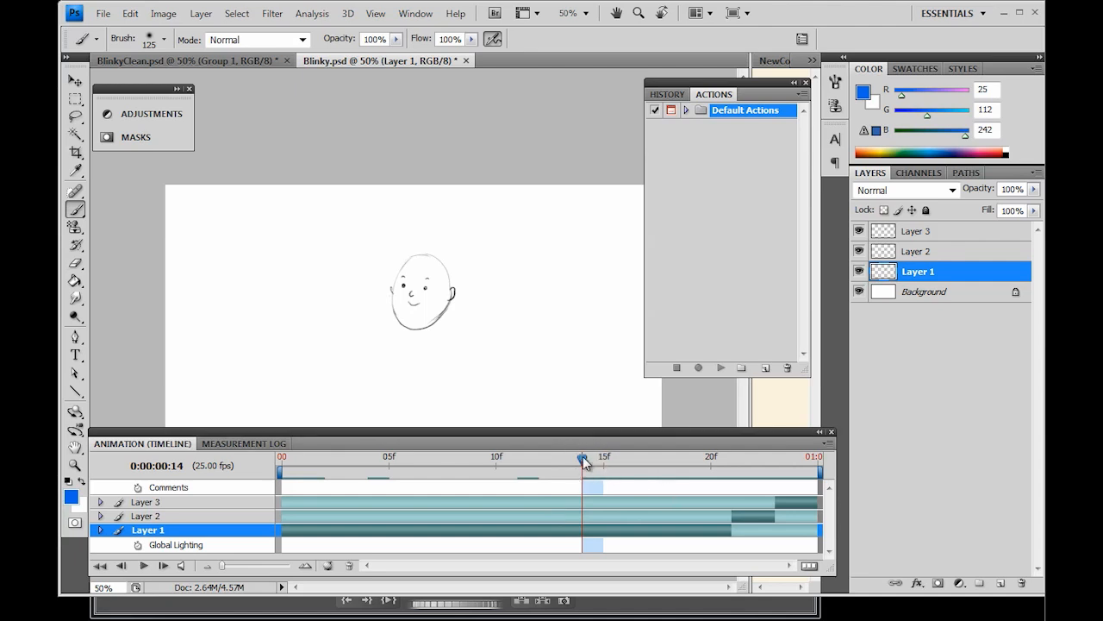
drag(564, 467, 542, 480)
drag(712, 456, 721, 450)
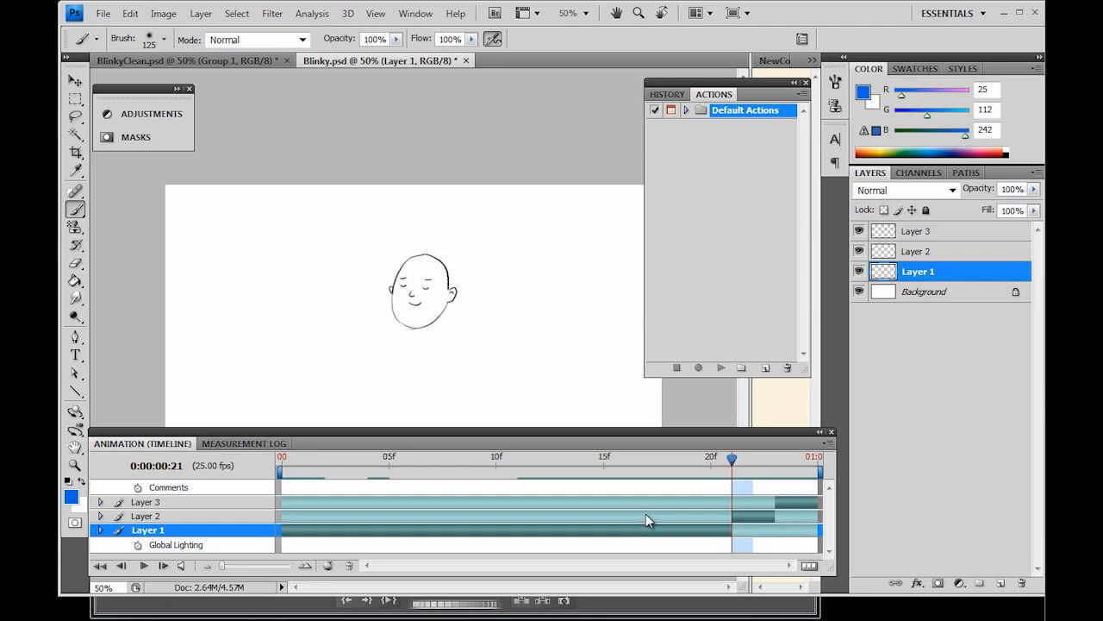
click(769, 468)
drag(770, 470, 732, 466)
mouse_move(714, 474)
mouse_down()
mouse_move(742, 472)
mouse_move(670, 473)
mouse_up()
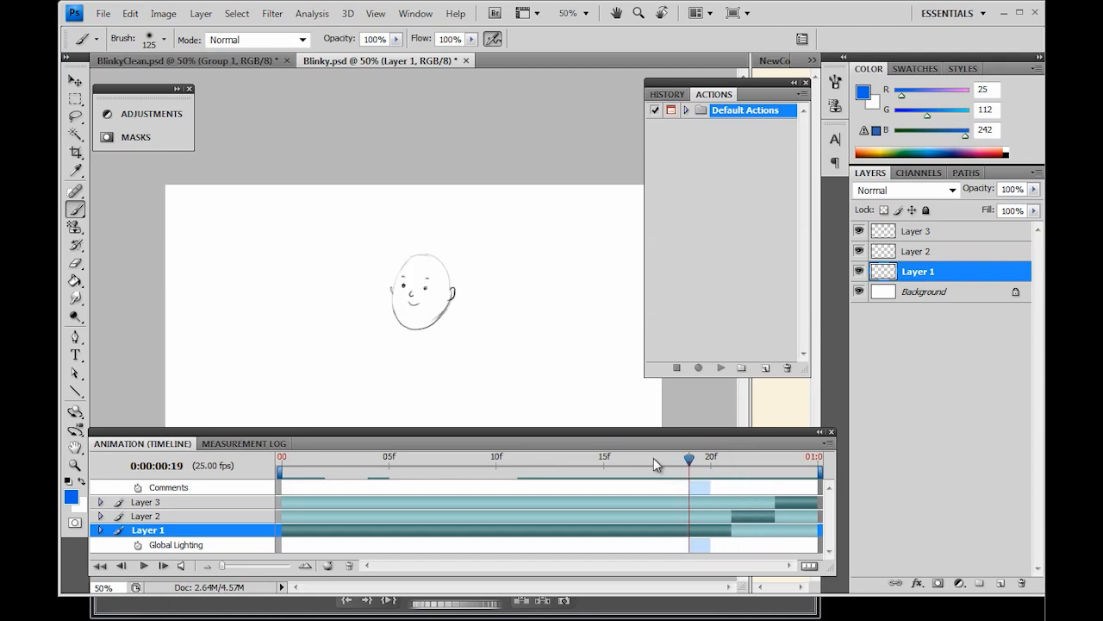
Step: Switch to the BlinkyClean.psd document and play its colored blink animation
click(250, 58)
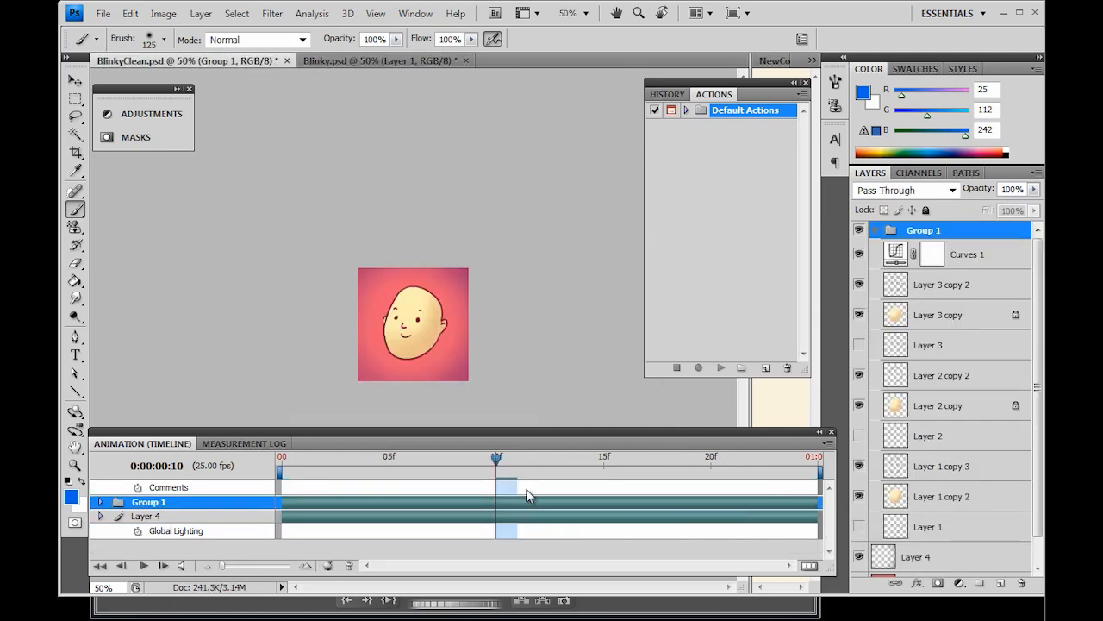
key(space)
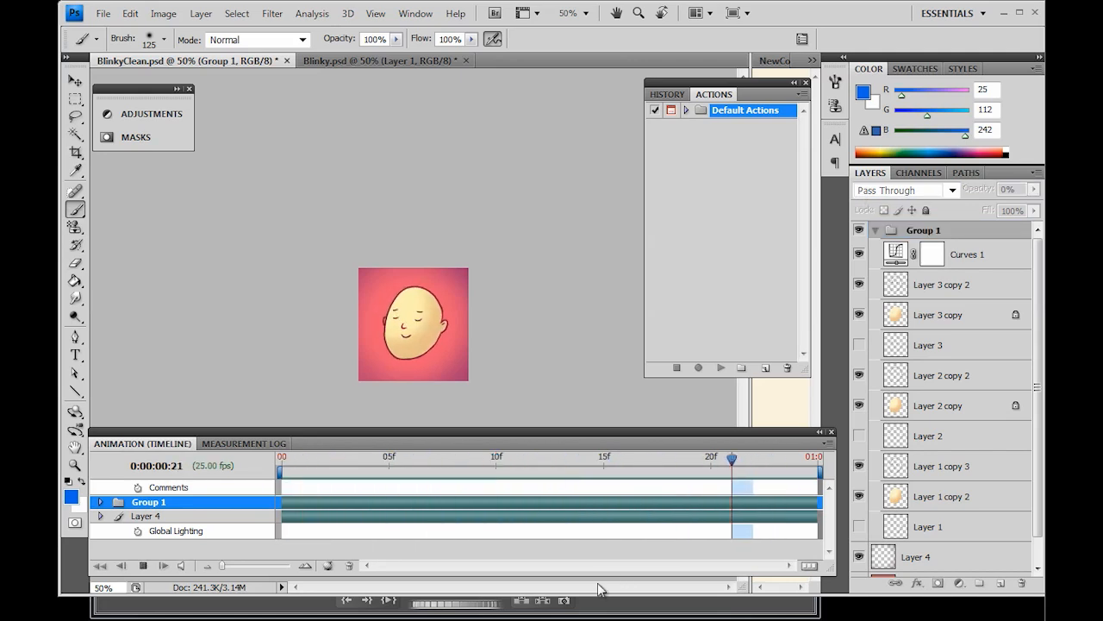
key(space)
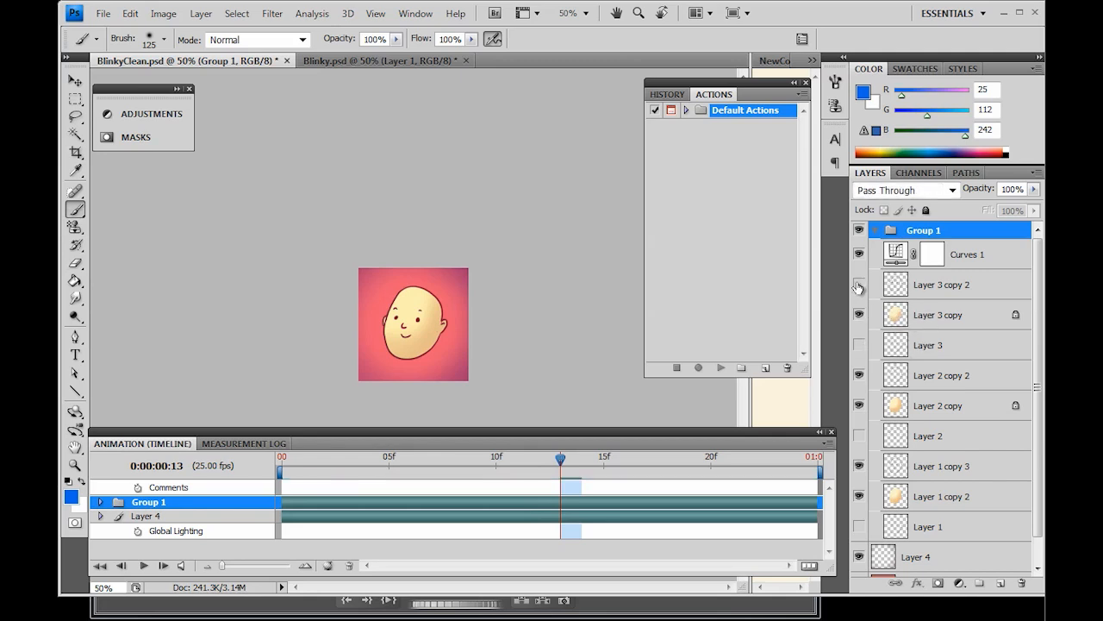
Step: Toggle the visibility of Layer 3 copy 2, Layer 1 copy 3 and Layer 1 copy 2 to examine their artwork
click(869, 285)
click(857, 467)
click(858, 466)
click(860, 498)
click(859, 497)
click(859, 466)
click(860, 466)
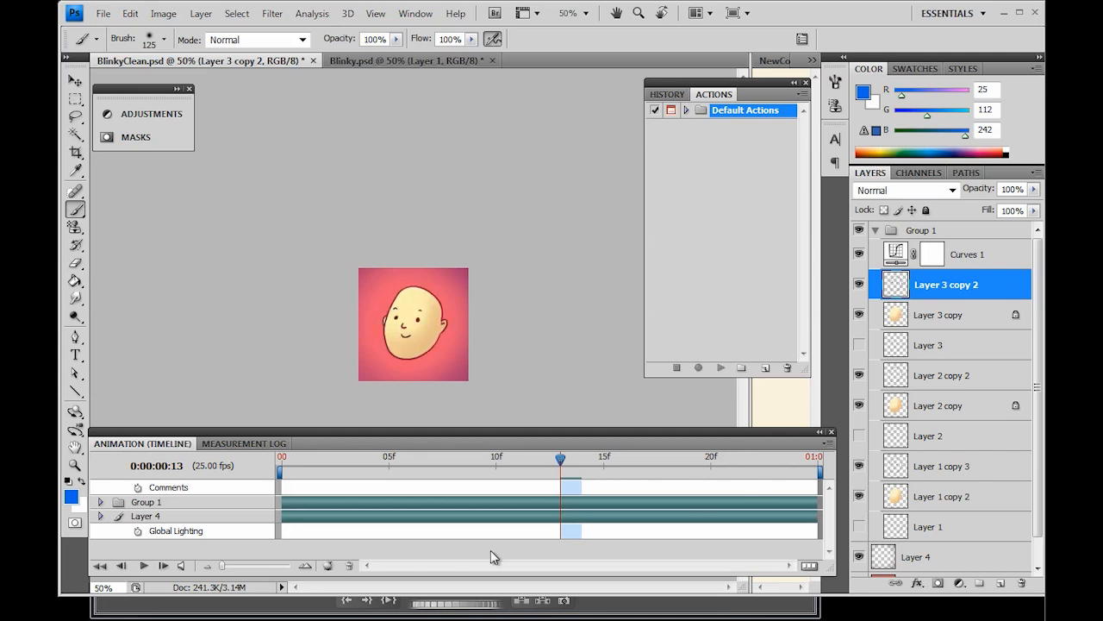
Step: Expand Group 1 on the timeline and scrub its frames at different timeline zoom levels to examine the layer timing
click(100, 501)
mouse_move(829, 505)
mouse_down()
mouse_move(829, 535)
mouse_move(830, 525)
mouse_up()
drag(562, 459, 540, 476)
drag(222, 565, 285, 568)
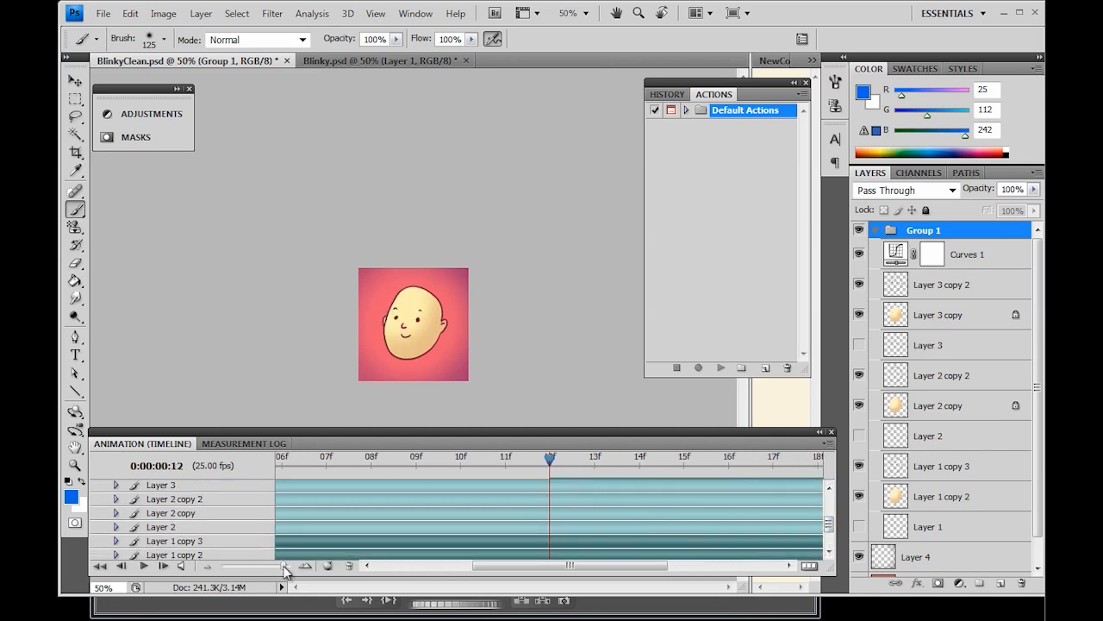
drag(550, 459, 595, 487)
drag(285, 562, 206, 559)
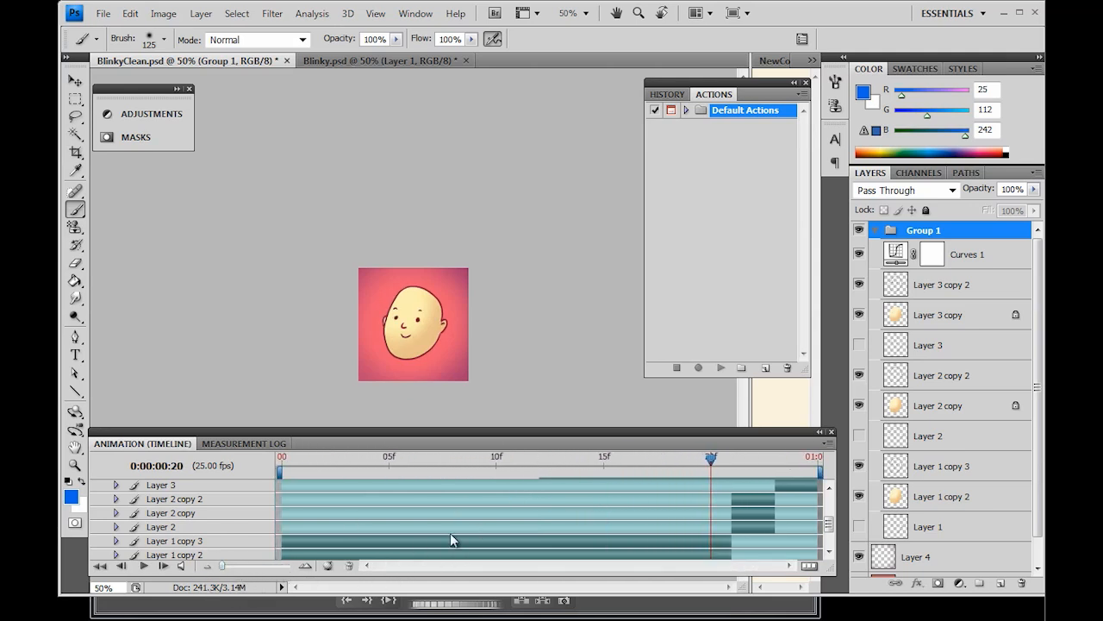
Step: Toggle onion skins on and off in BlinkyClean.psd, and enable them in Blinky.psd at frame 23
click(327, 566)
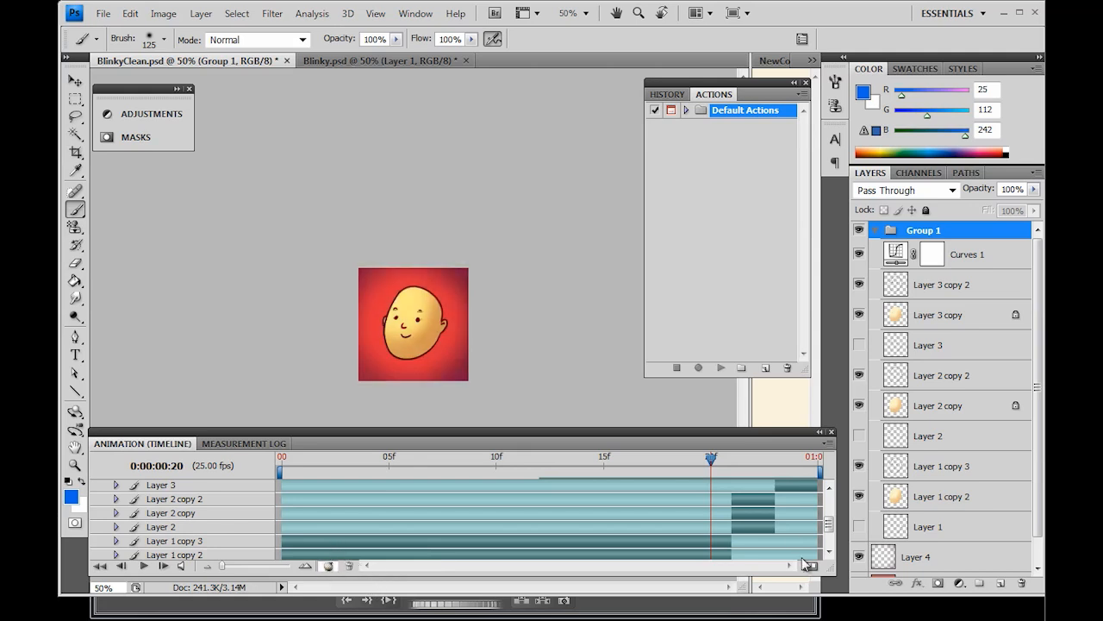
click(333, 565)
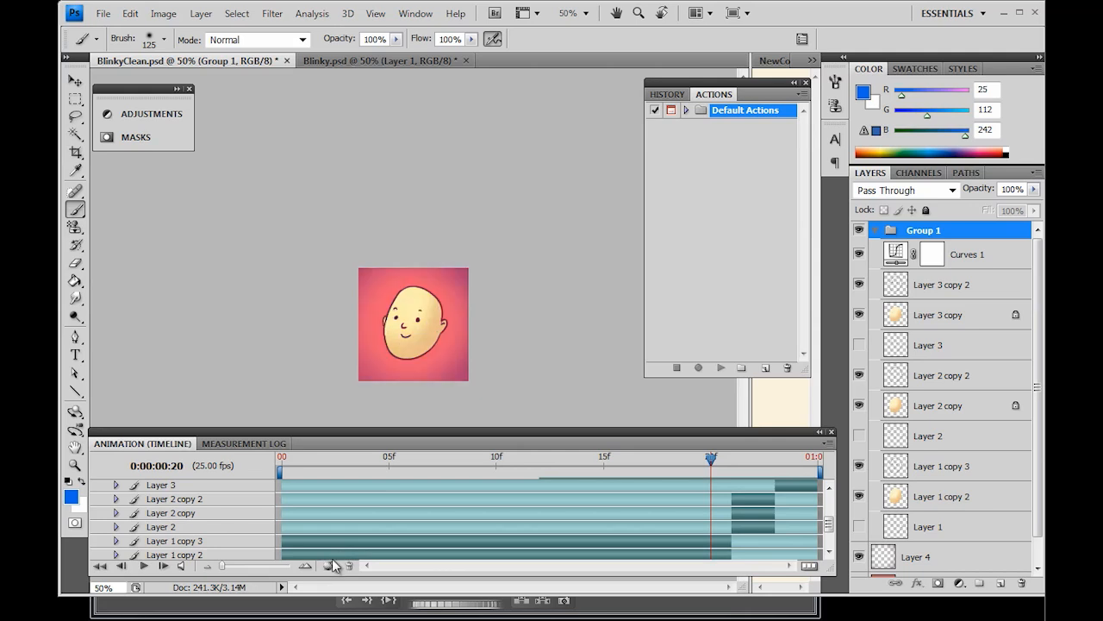
click(371, 61)
click(328, 565)
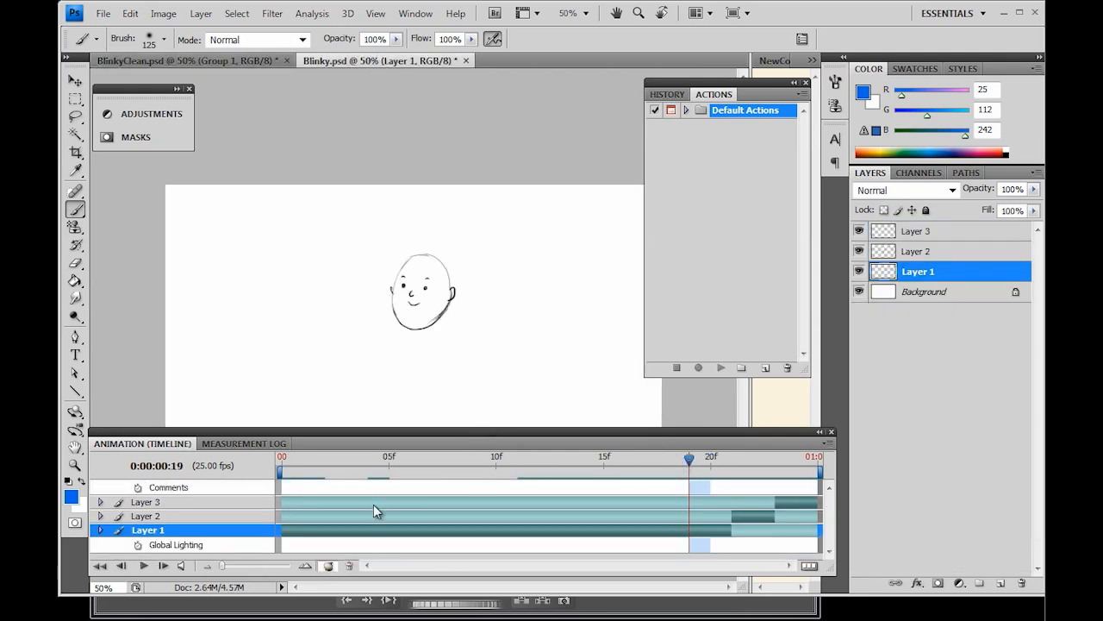
drag(689, 459, 775, 463)
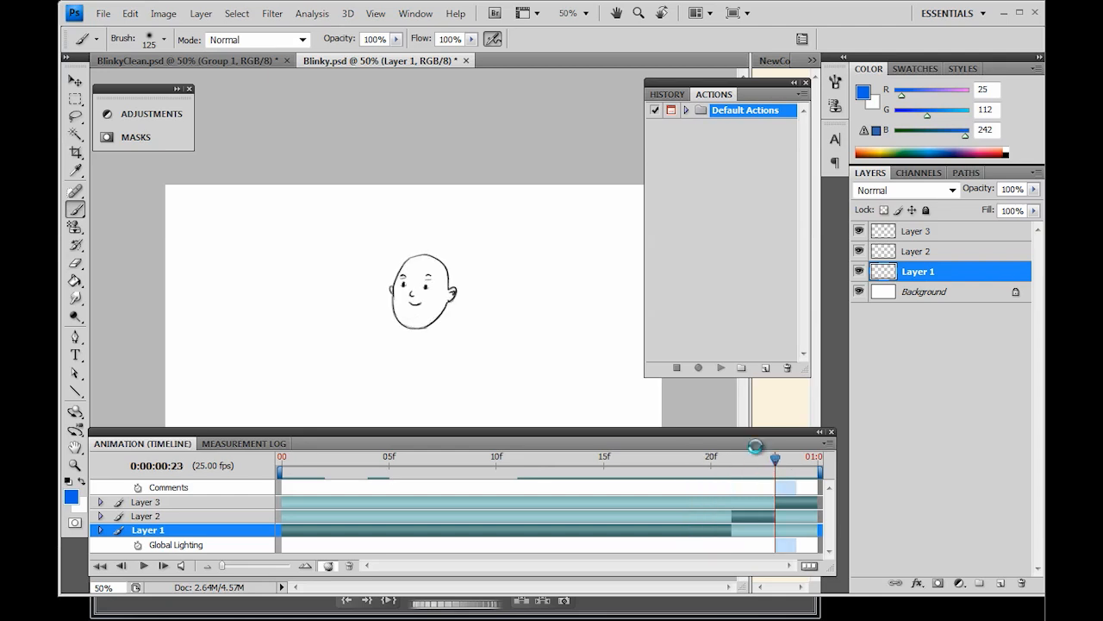
key(ctrl+plus)
key(ctrl+plus)
key(ctrl+plus)
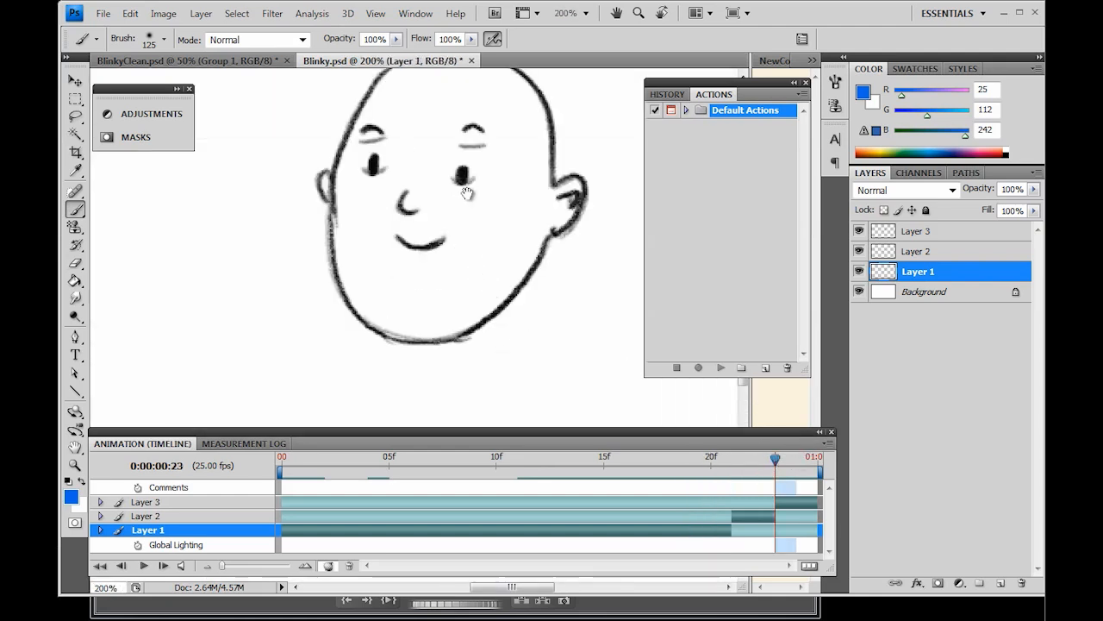
Step: Set the onion skins to 5 frames before and 3 after, trying the Normal blend mode before choosing Multiply
click(830, 443)
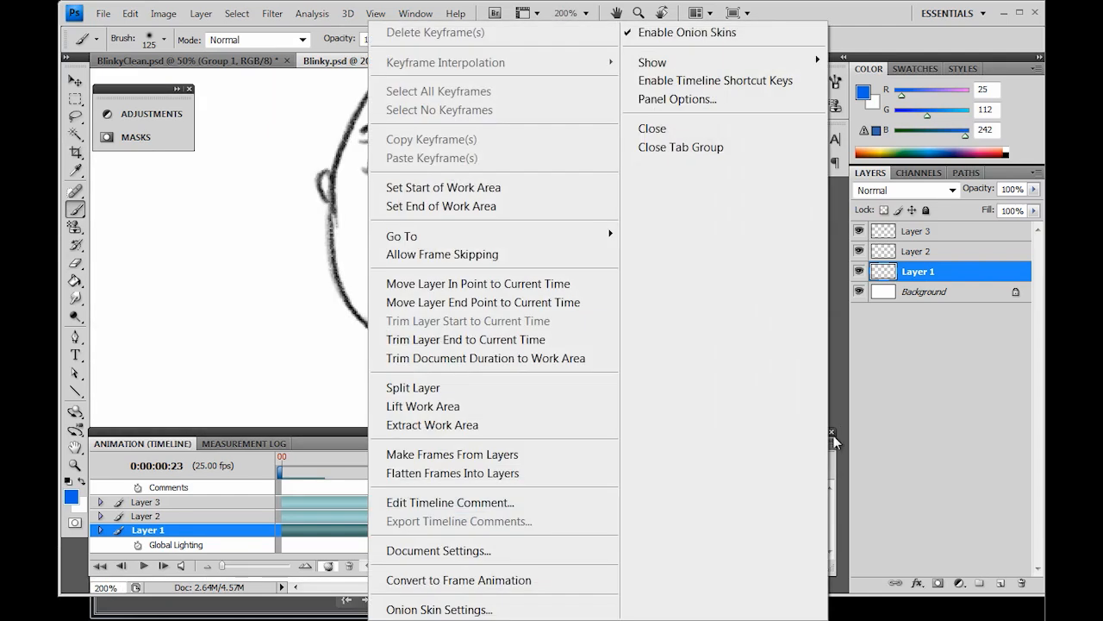
click(466, 607)
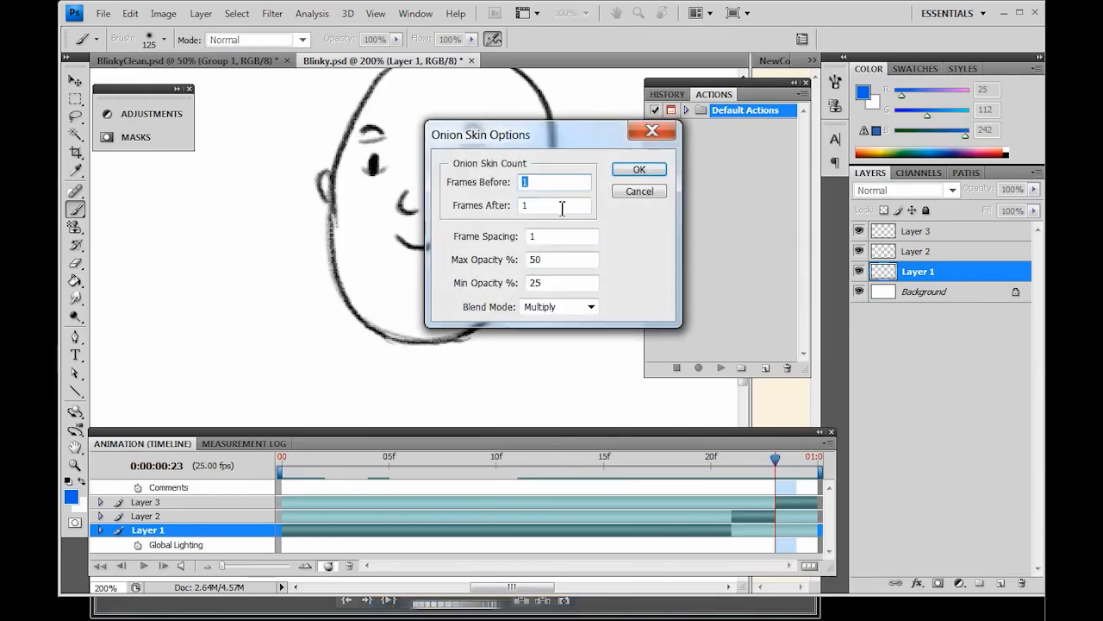
text(5)
key(Tab)
text(3)
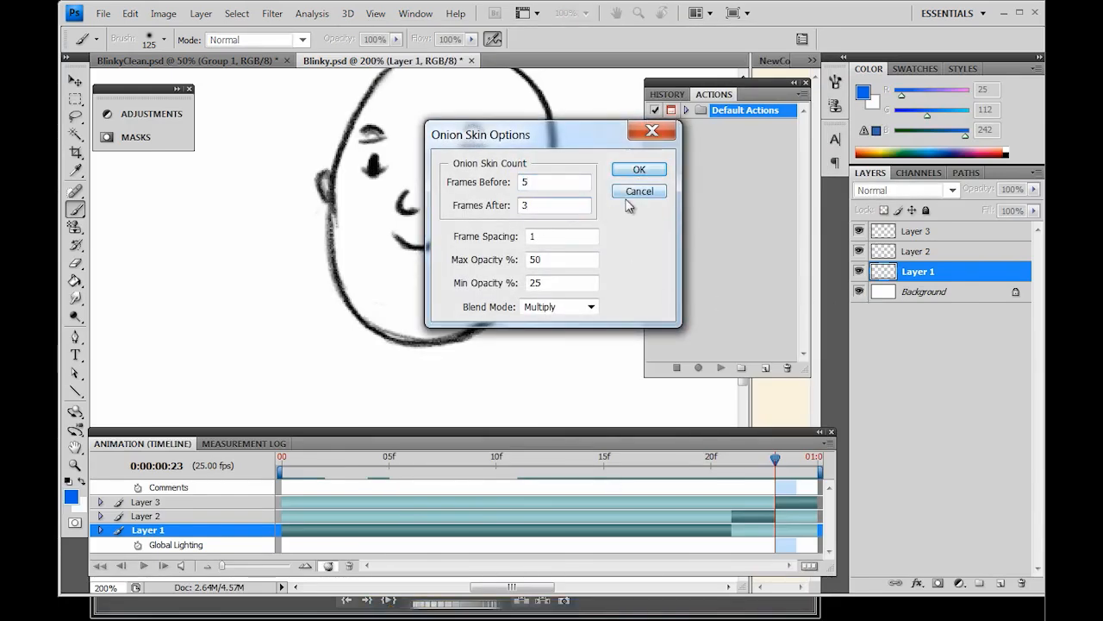
click(591, 307)
click(584, 325)
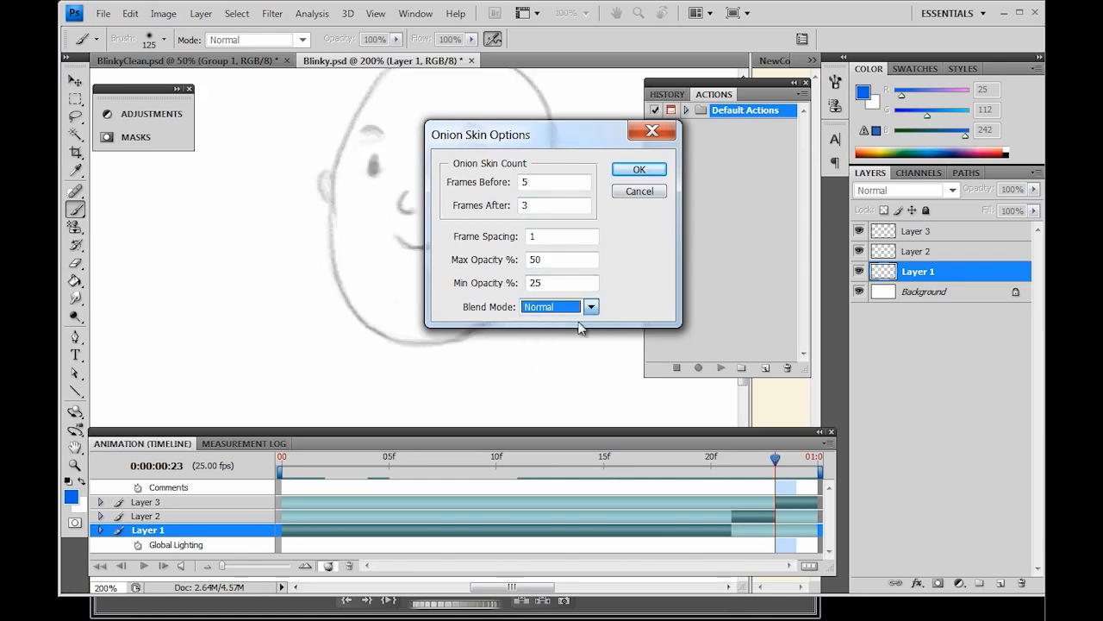
click(589, 307)
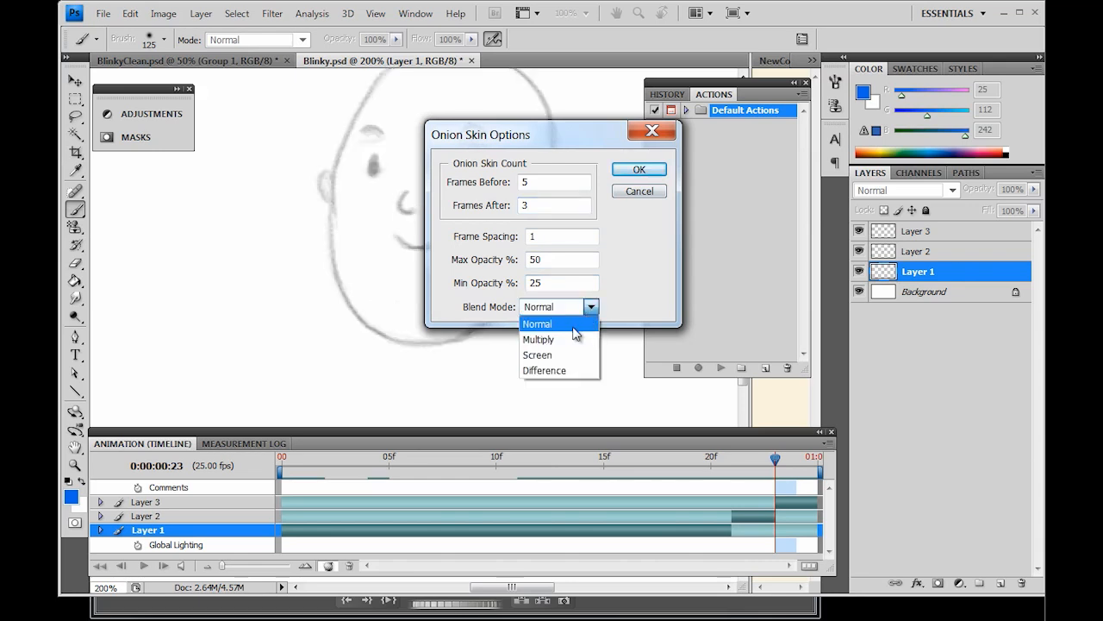
click(569, 338)
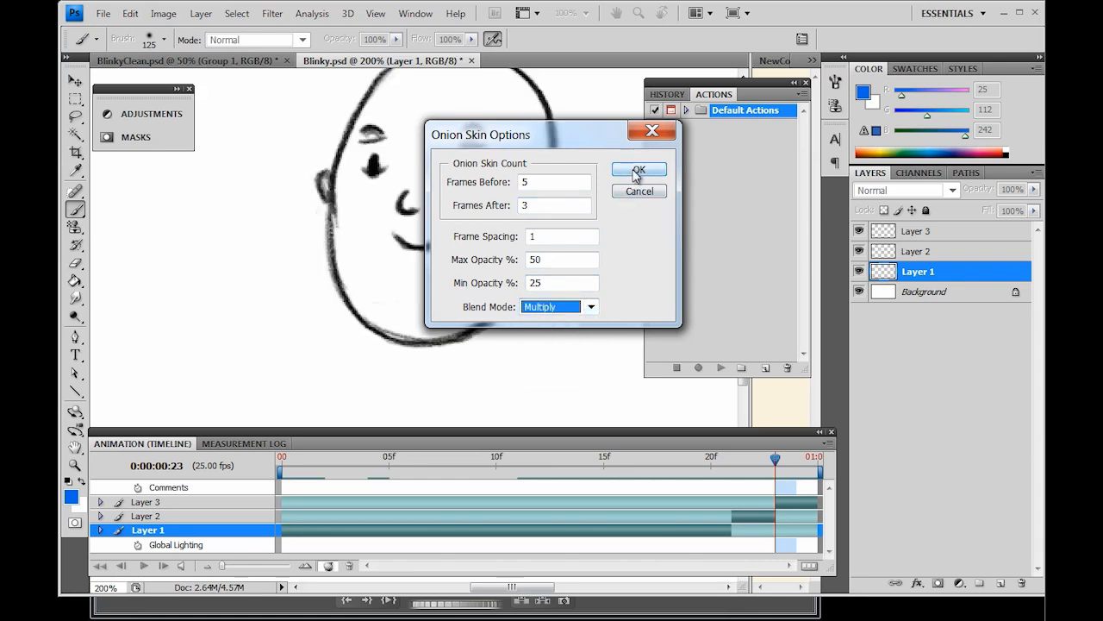
click(639, 169)
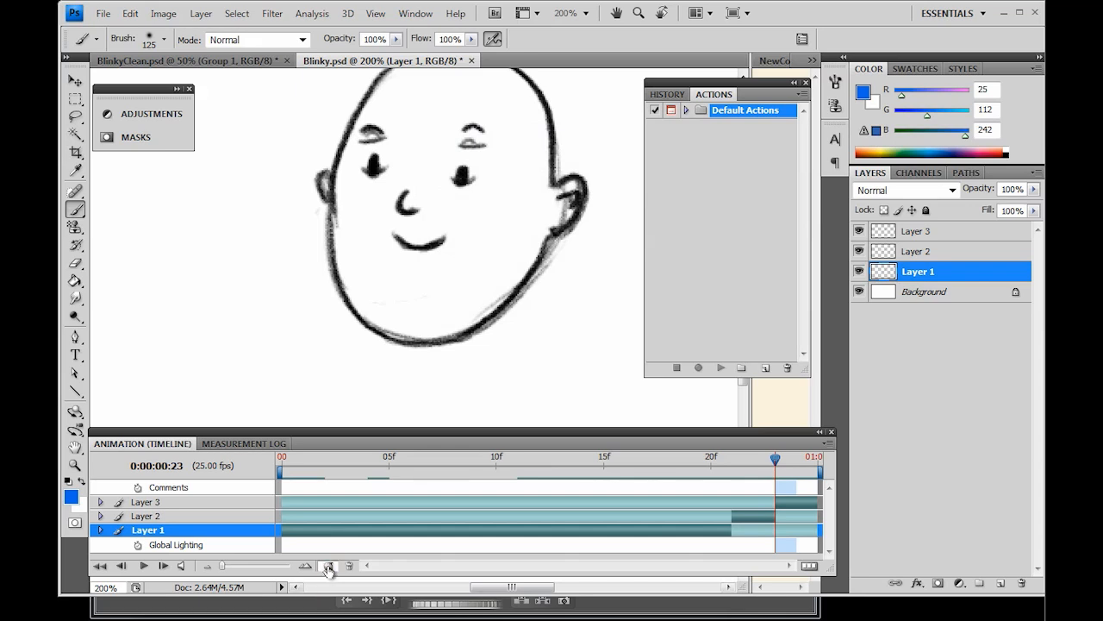
Step: Set the onion skin count to 1 frame before and 1 frame after
click(826, 443)
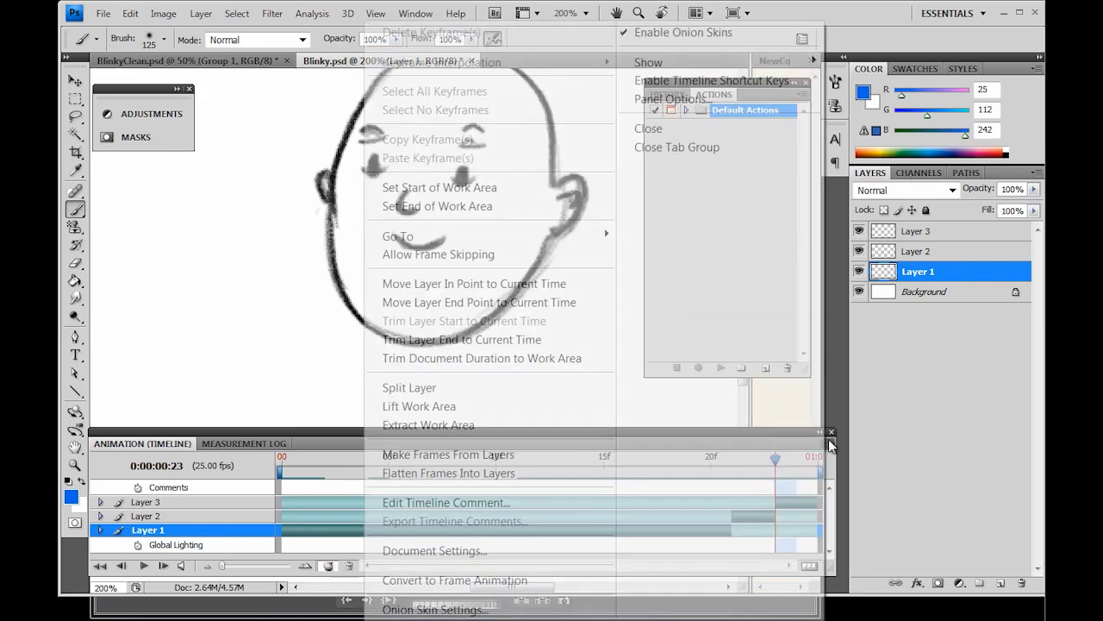
click(496, 551)
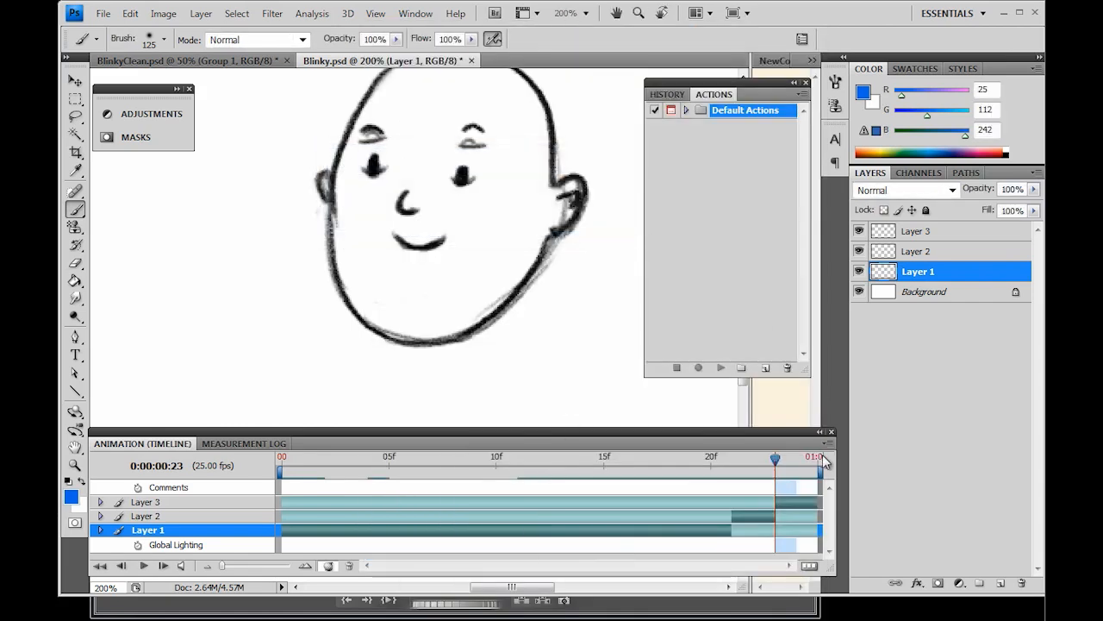
click(827, 443)
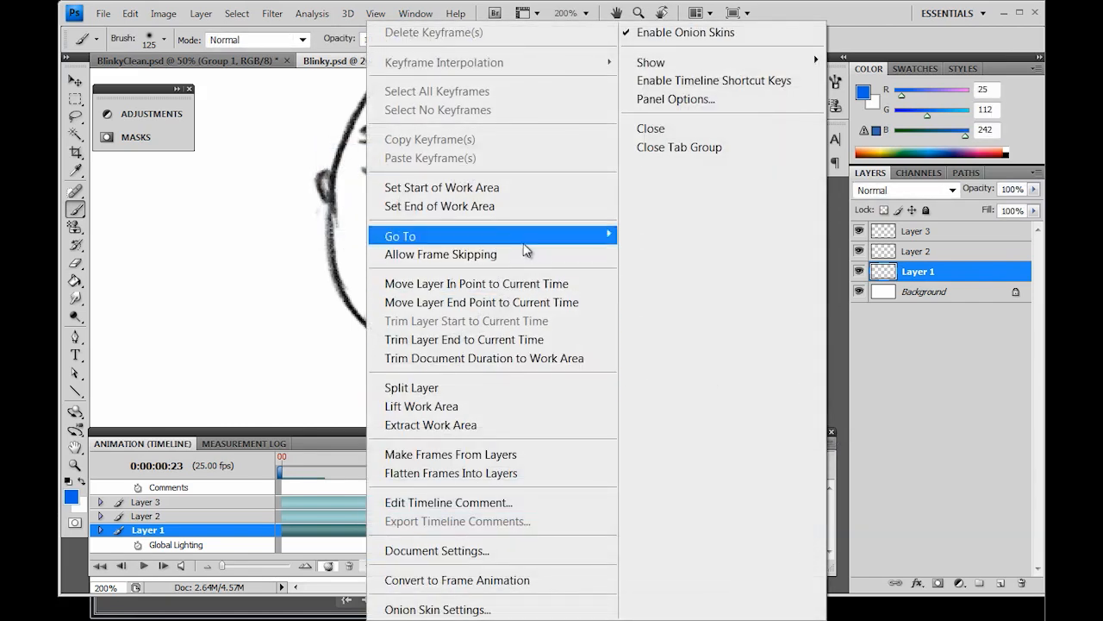
click(470, 609)
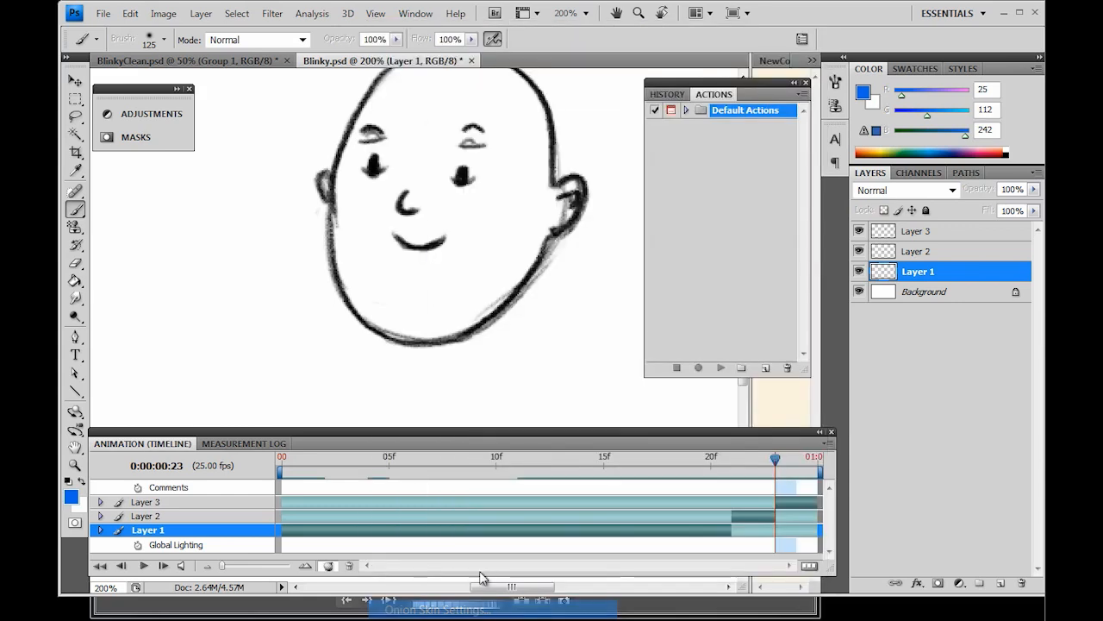
drag(540, 184, 509, 210)
text(11)
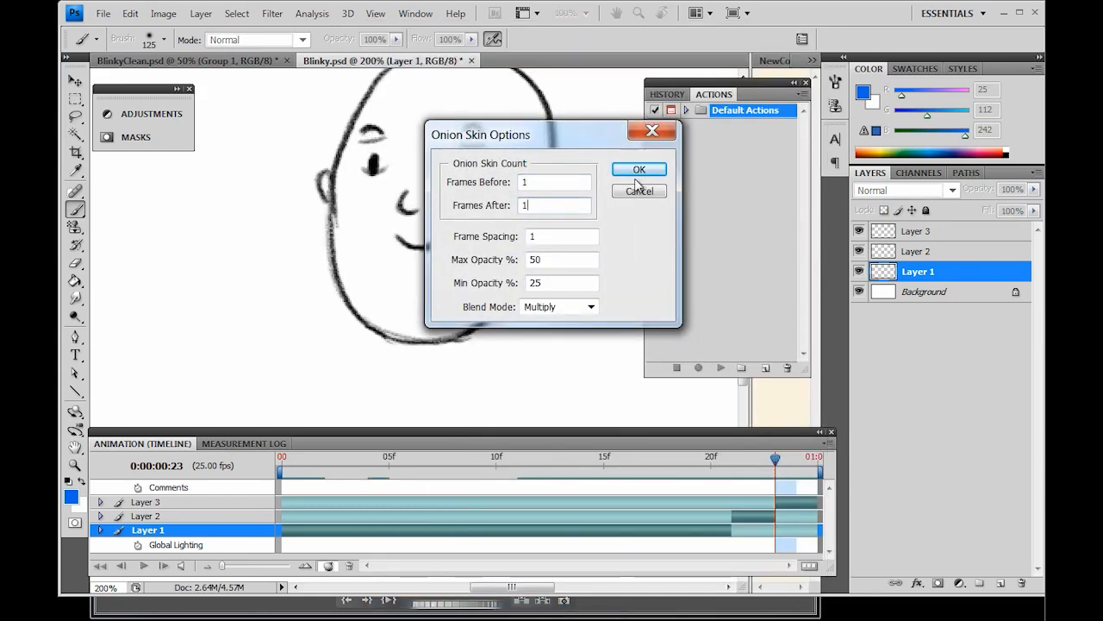
click(638, 170)
Step: Move the playhead to frame 22, select Layer 2 and reduce the brush size for drawing over the onion skins
drag(779, 466, 762, 518)
click(762, 516)
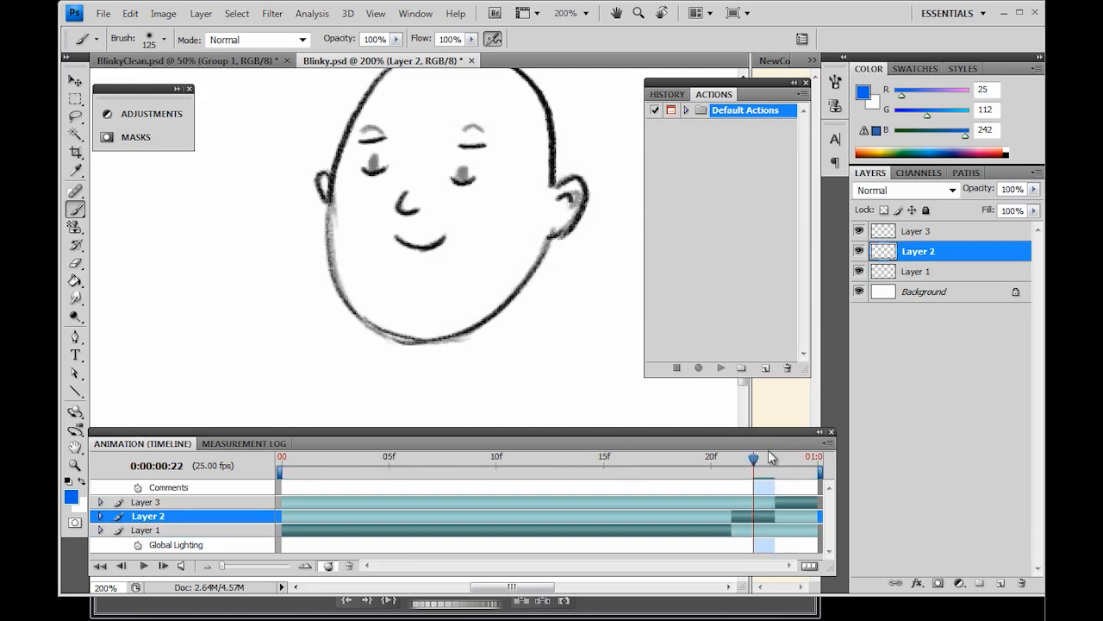
key(bracketleft)
key(bracketleft)
key(bracketleft)
key(bracketleft)
key(bracketleft)
key(bracketleft)
key(bracketleft)
key(bracketleft)
key(bracketleft)
key(bracketleft)
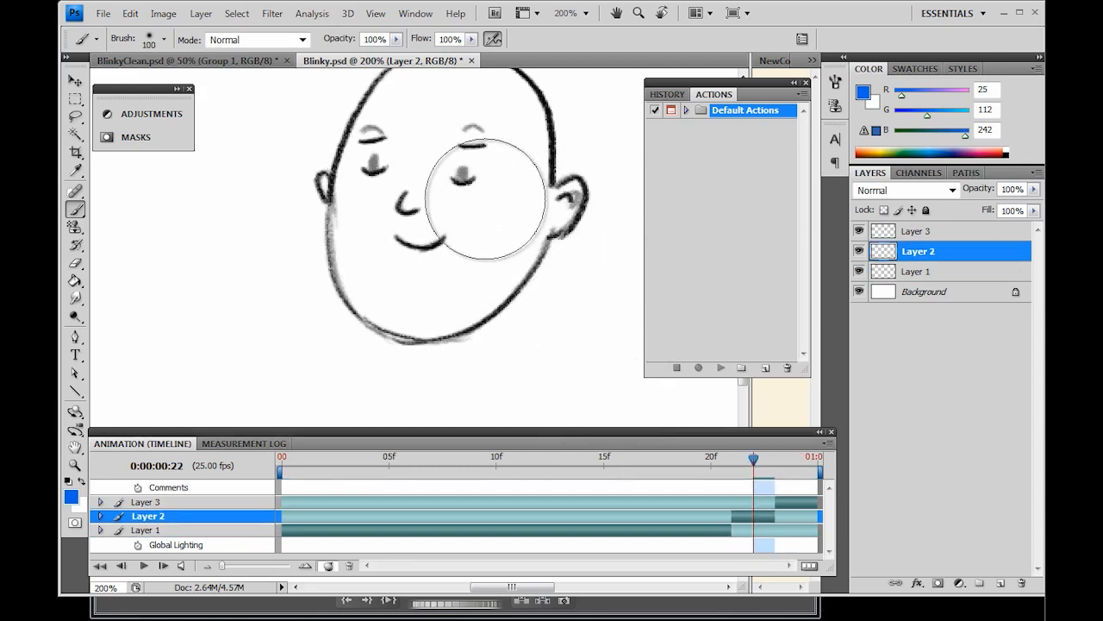
key(bracketleft)
key(bracketleft)
key(bracketleft)
Step: Reset the brush color to default black, undoing the test strokes made on the cheek
drag(543, 189, 525, 235)
key(ctrl+z)
key(d)
mouse_move(537, 191)
mouse_down()
mouse_move(484, 285)
mouse_move(529, 207)
mouse_move(491, 232)
mouse_move(458, 276)
mouse_up()
key(ctrl+z)
Step: Switch to a 9 px brush preset
right_click(512, 182)
click(621, 379)
click(635, 333)
click(632, 307)
Step: Try a curved brush stroke down the cheek on Layer 2 and undo the test strokes
drag(527, 219, 488, 280)
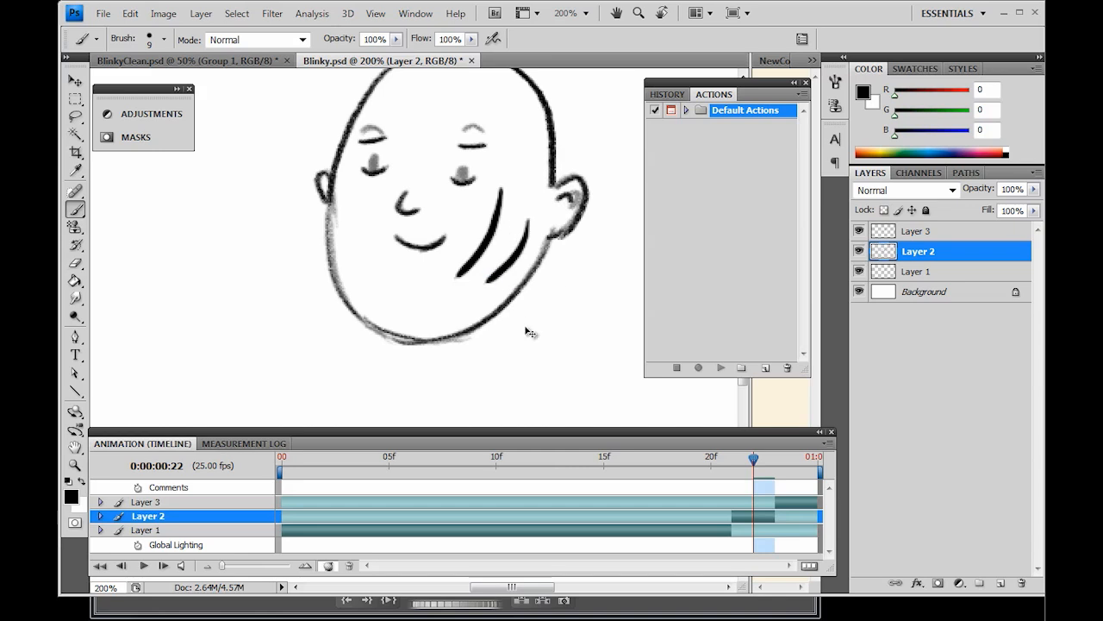
key(ctrl+alt+z)
key(ctrl+alt+z)
key(ctrl+alt+z)
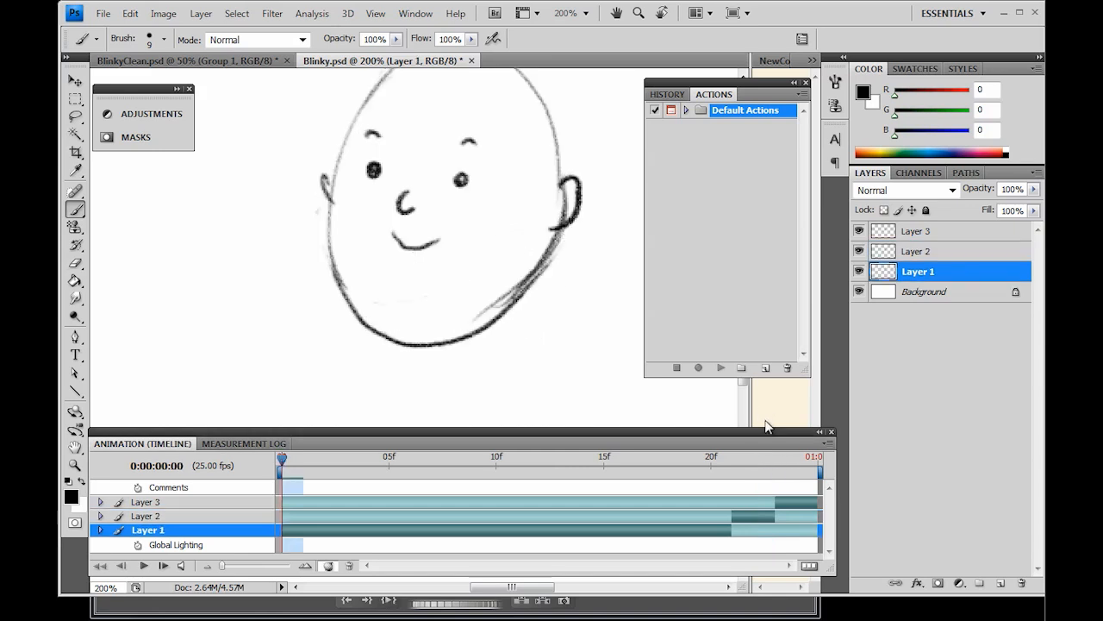
Step: Extend Layer 2's duration back to start at frame 20, and set the layer's opacity to 30%
key(ctrl+minus)
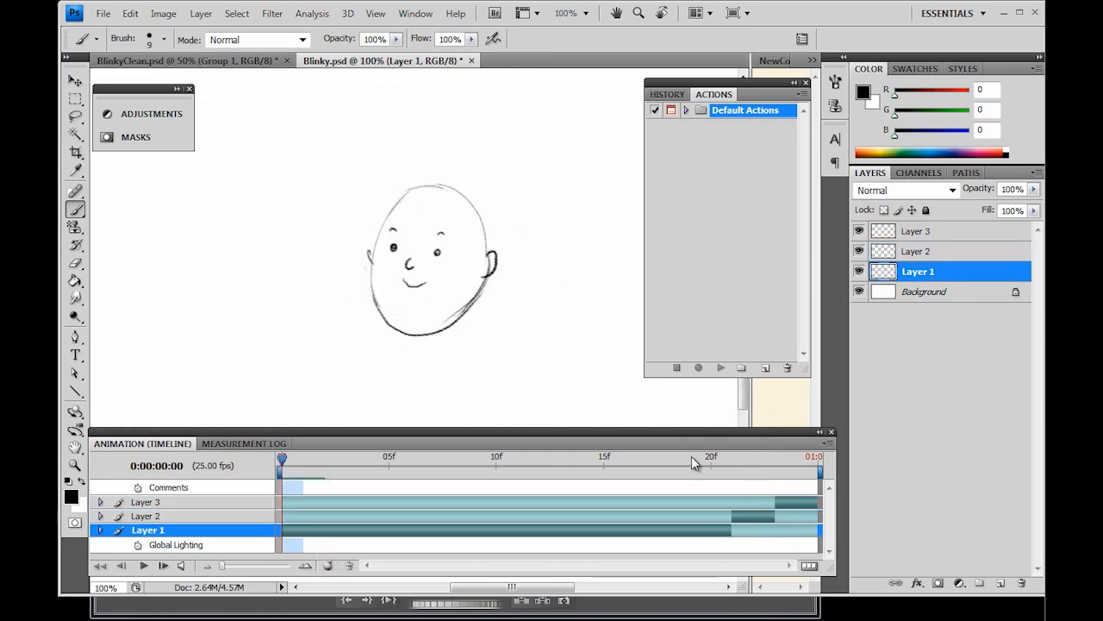
click(692, 456)
drag(690, 464, 717, 462)
click(732, 516)
key(v)
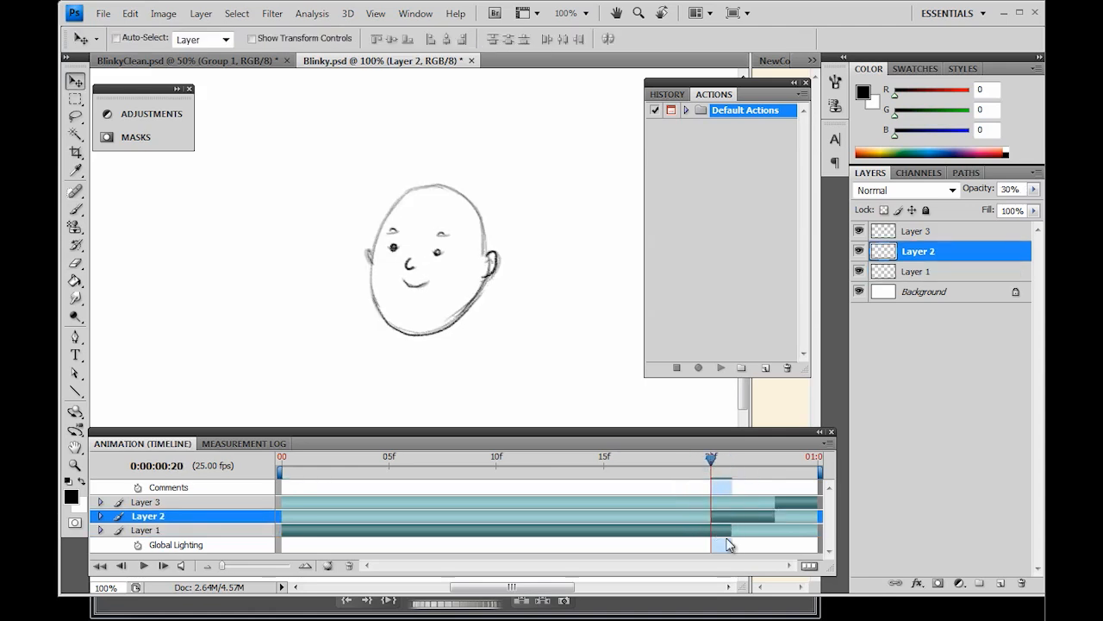
key(ctrl+plus)
key(ctrl+plus)
drag(543, 316, 443, 420)
key(ctrl+minus)
key(ctrl+minus)
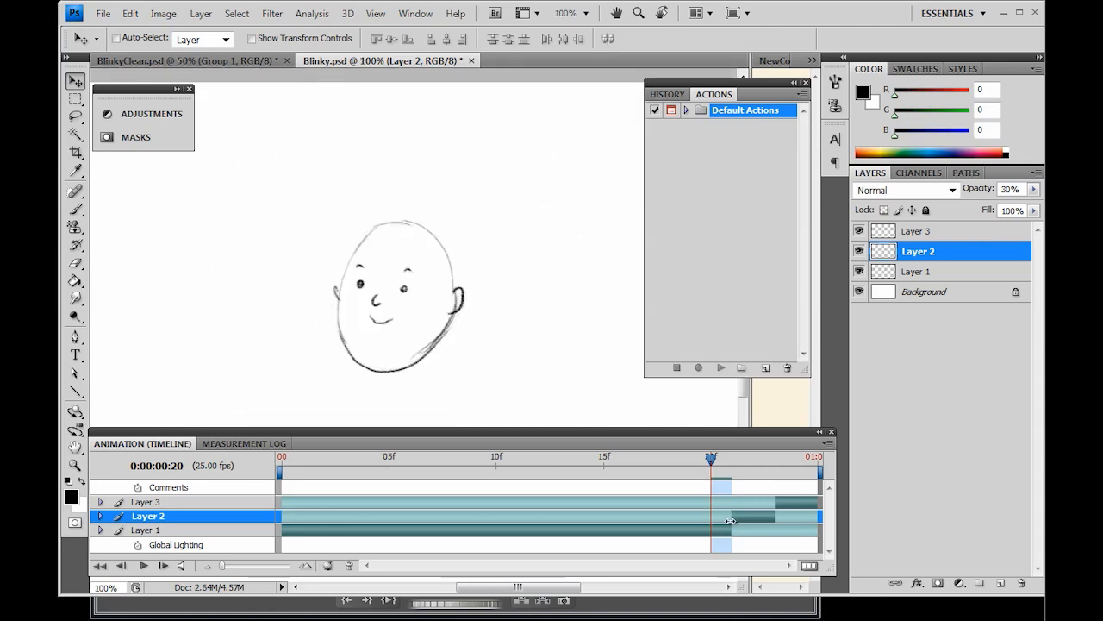
Step: Move the playhead to frame 2 and duplicate Layer 1 so the copy keeps its timeline duration
click(748, 505)
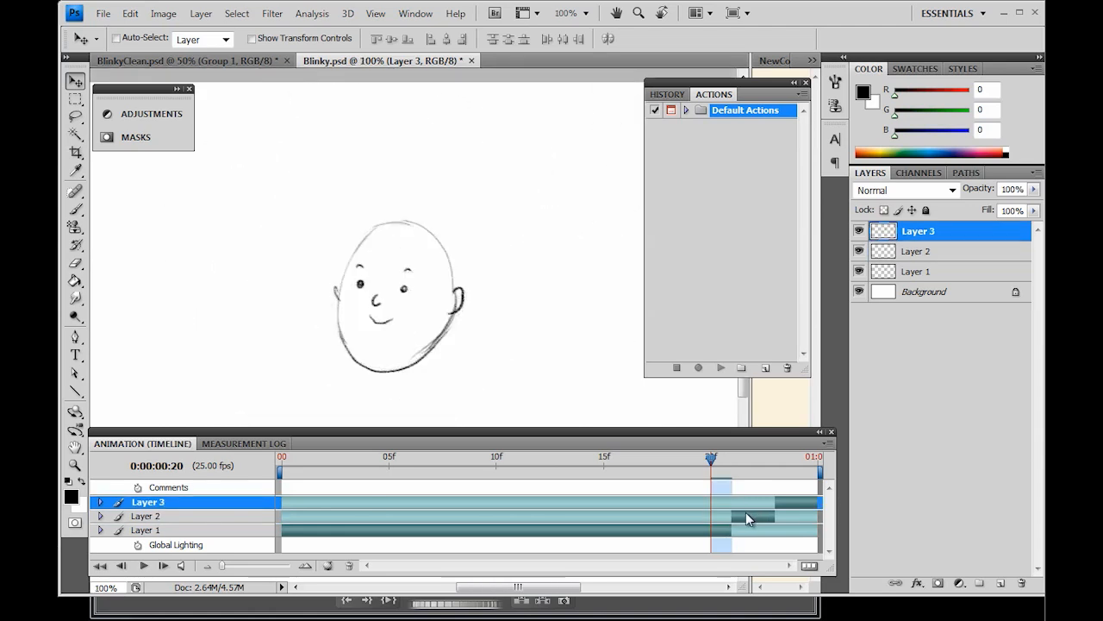
drag(712, 468, 423, 503)
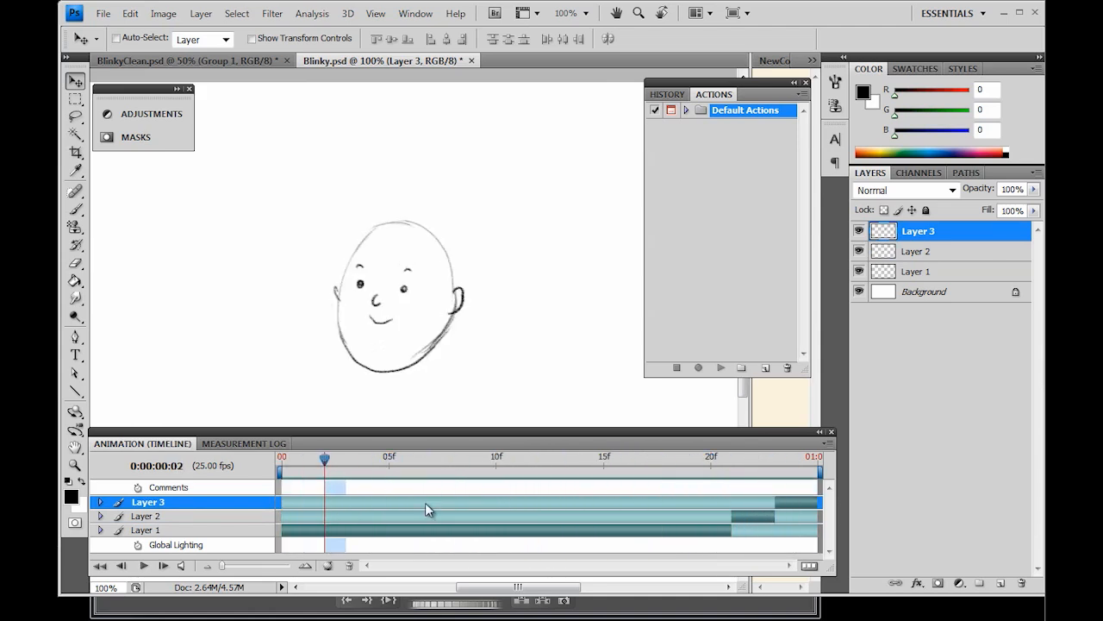
click(408, 530)
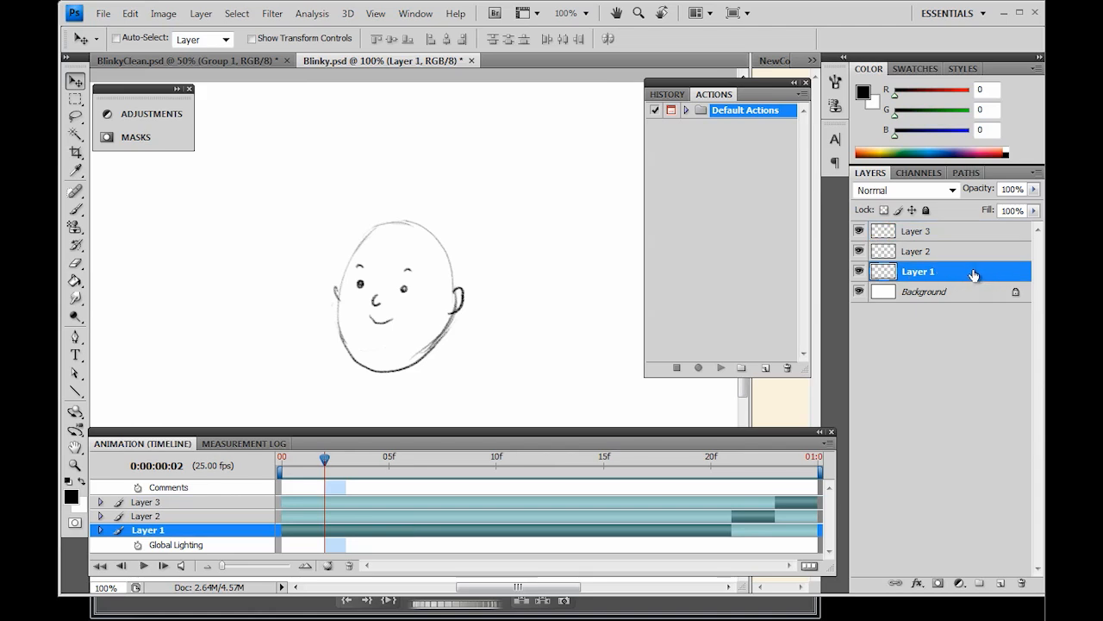
drag(977, 274, 1000, 583)
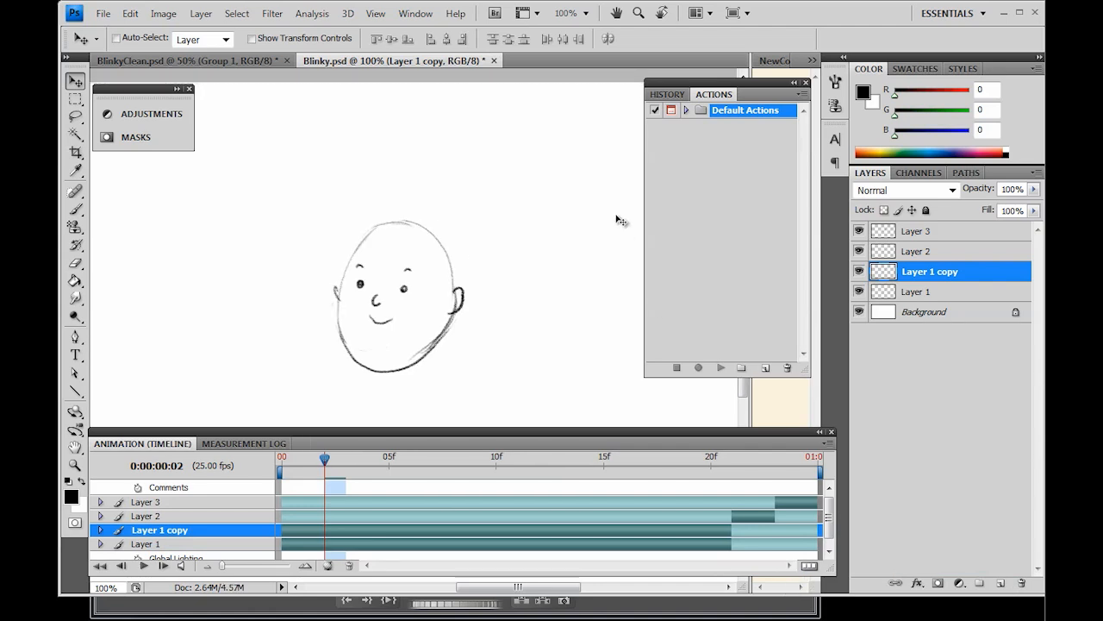
key(ctrl)
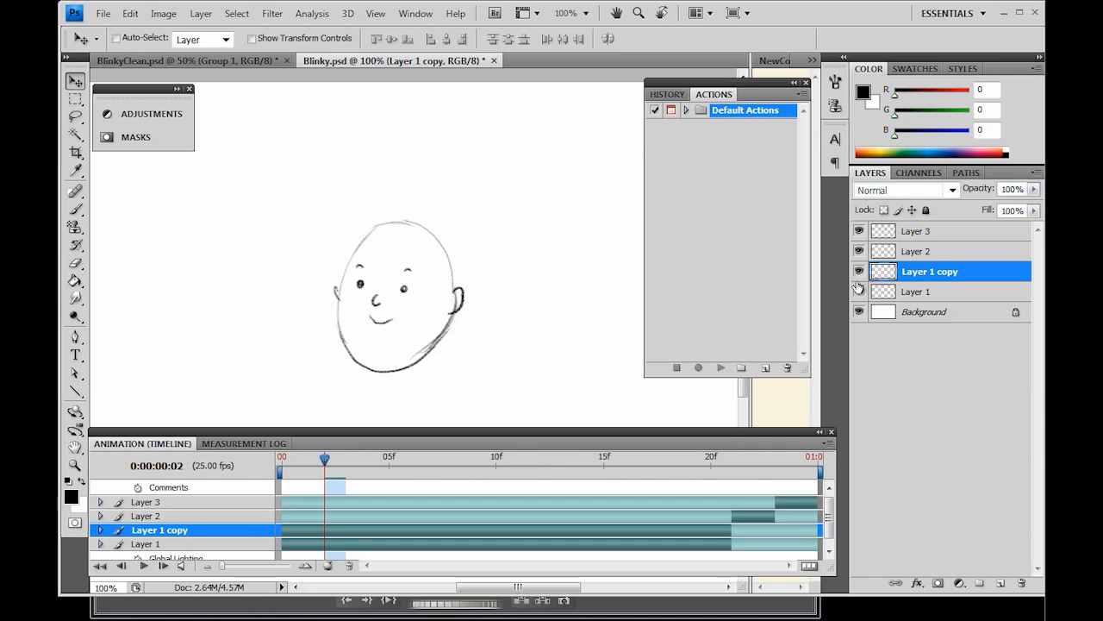
Step: Delete the Layer 1 copy and add a new empty layer directly above Layer 1
drag(994, 277, 1021, 582)
click(969, 290)
click(952, 271)
click(999, 584)
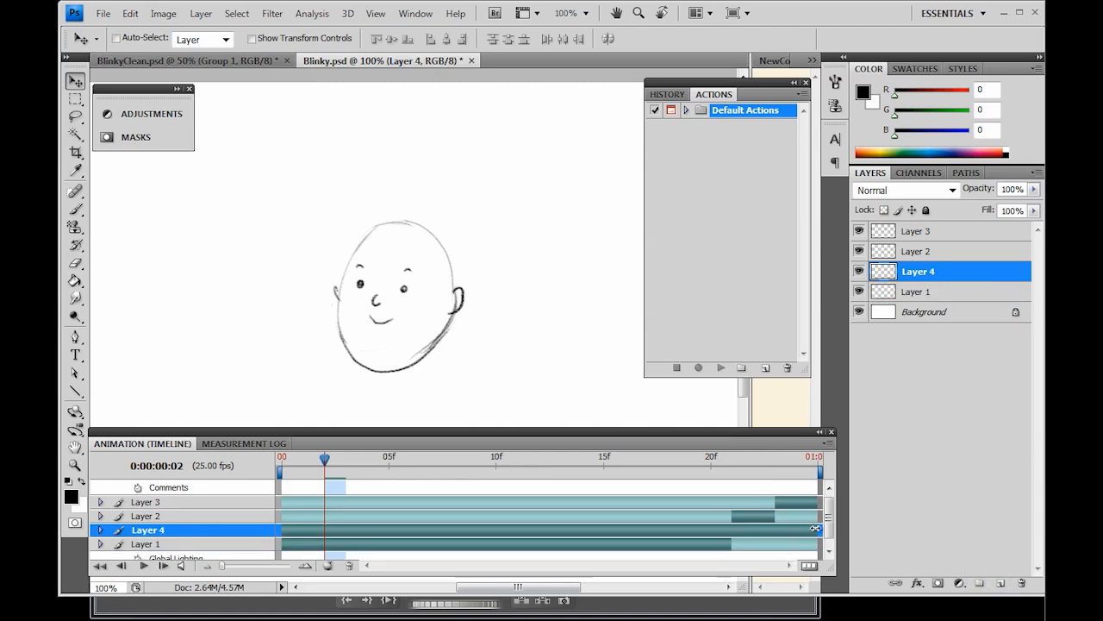
Step: Trim the new empty layer's duration to end at frame 21, level with Layer 1, and delete that layer
drag(815, 530, 745, 532)
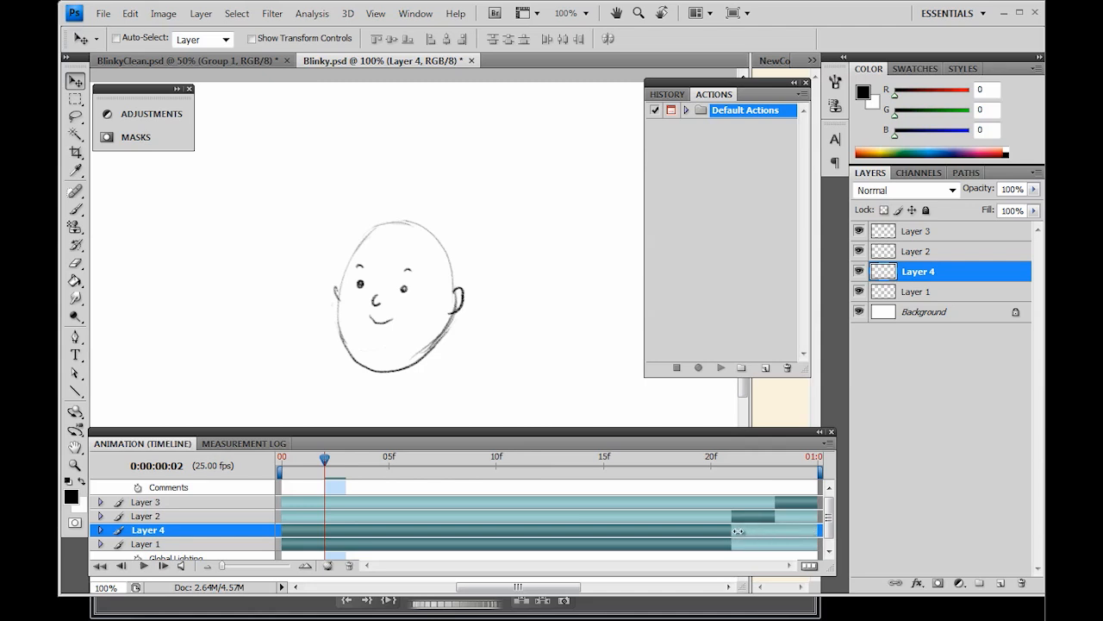
drag(325, 458, 804, 527)
drag(732, 470, 759, 498)
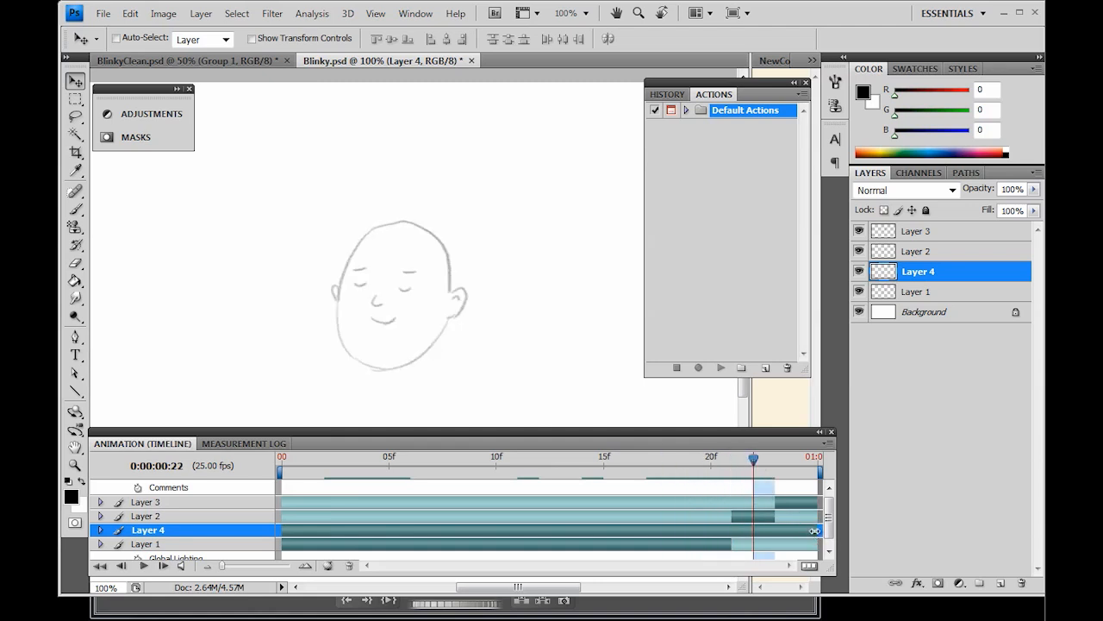
drag(815, 530, 732, 531)
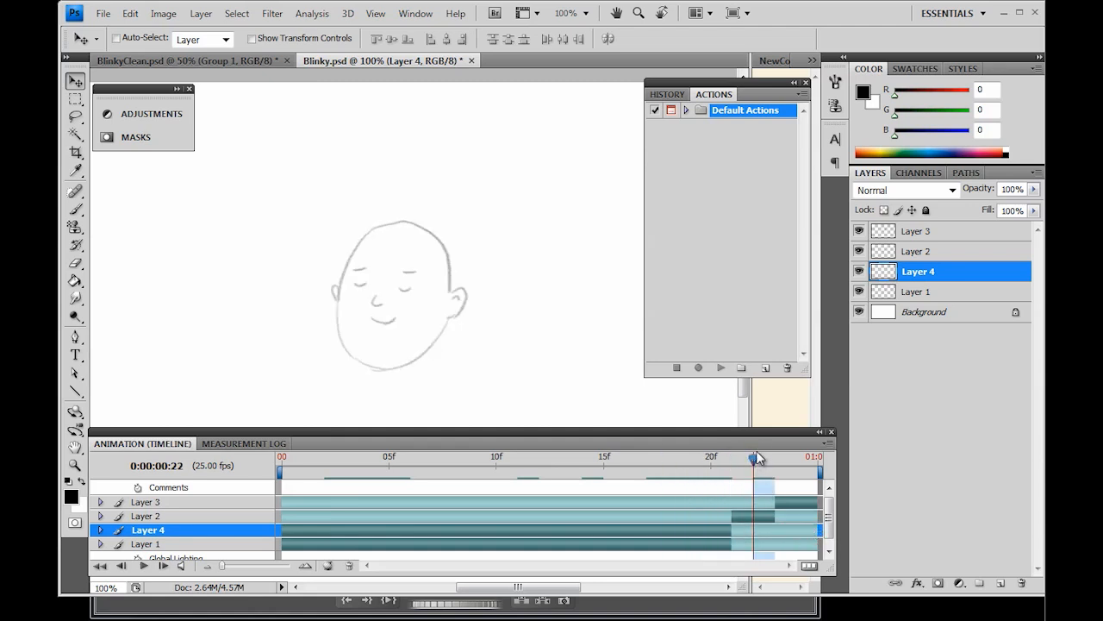
mouse_move(718, 481)
mouse_down()
mouse_move(569, 464)
mouse_move(281, 464)
mouse_up()
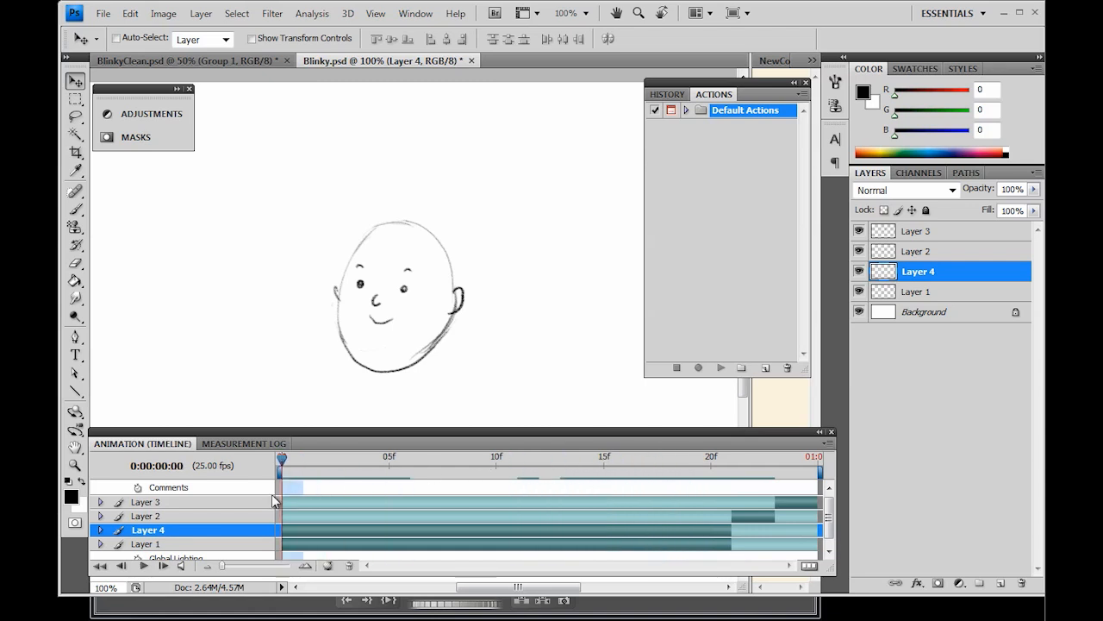
drag(965, 273, 1022, 582)
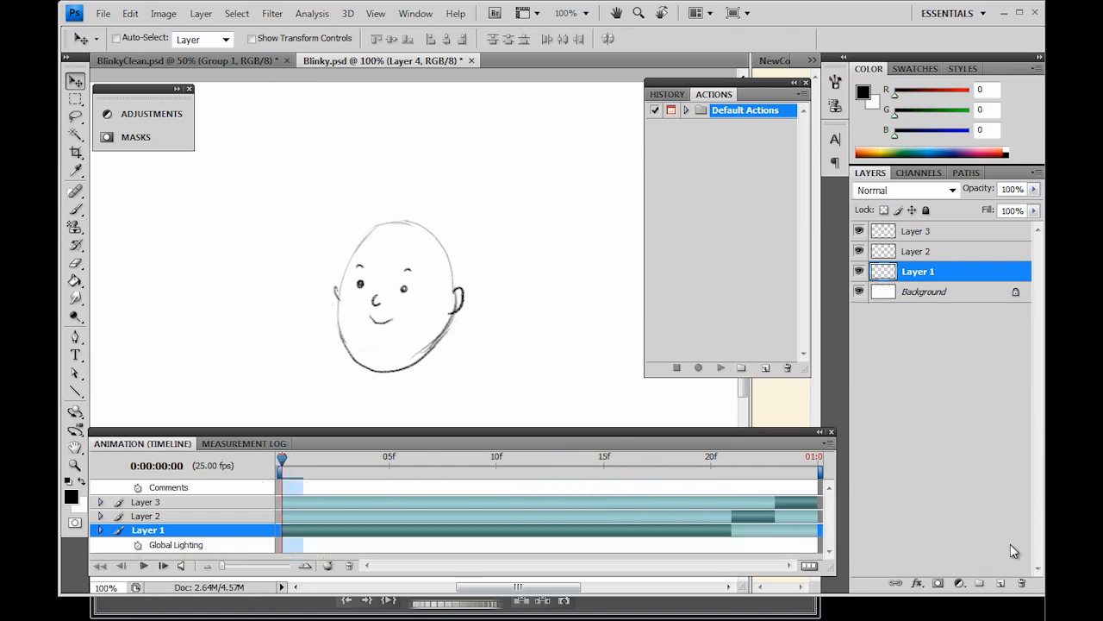
Step: Duplicate Layer 1 with its timeline duration and clear all the artwork from the copy
drag(952, 281, 998, 583)
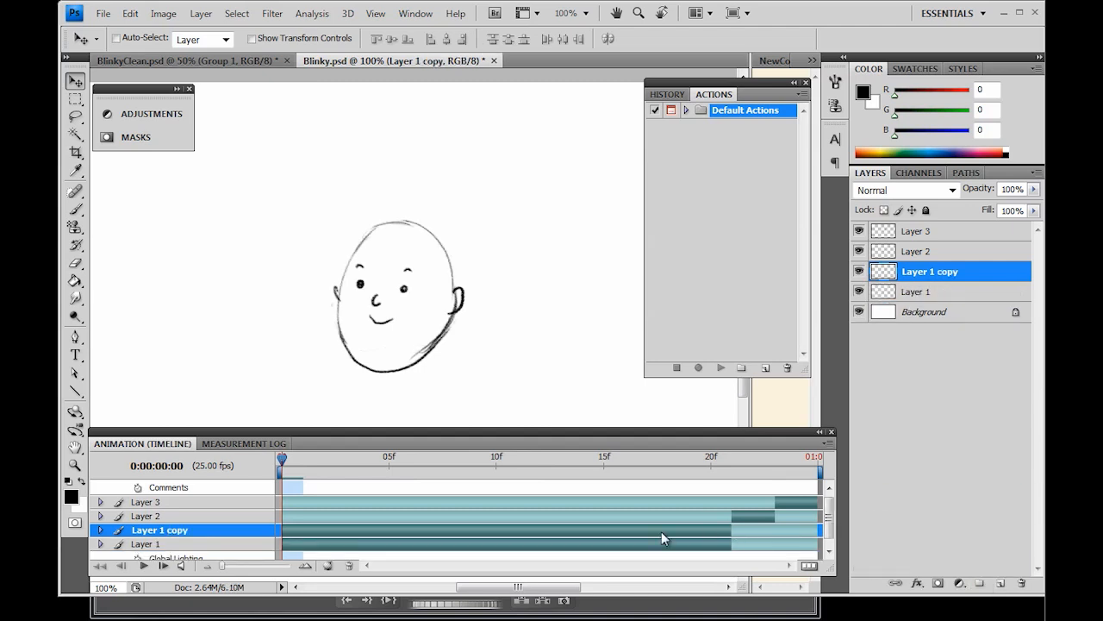
key(ctrl+a)
key(Delete)
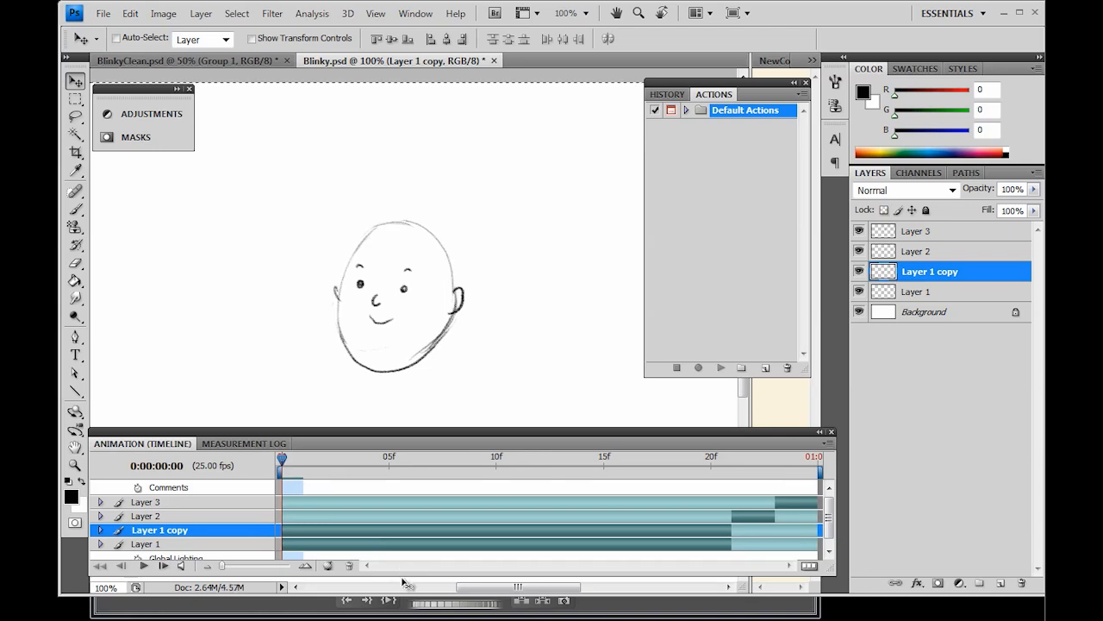
Step: Set Layer 1's opacity to 30% and make the cleared Layer 1 copy the active layer
click(478, 545)
key(3)
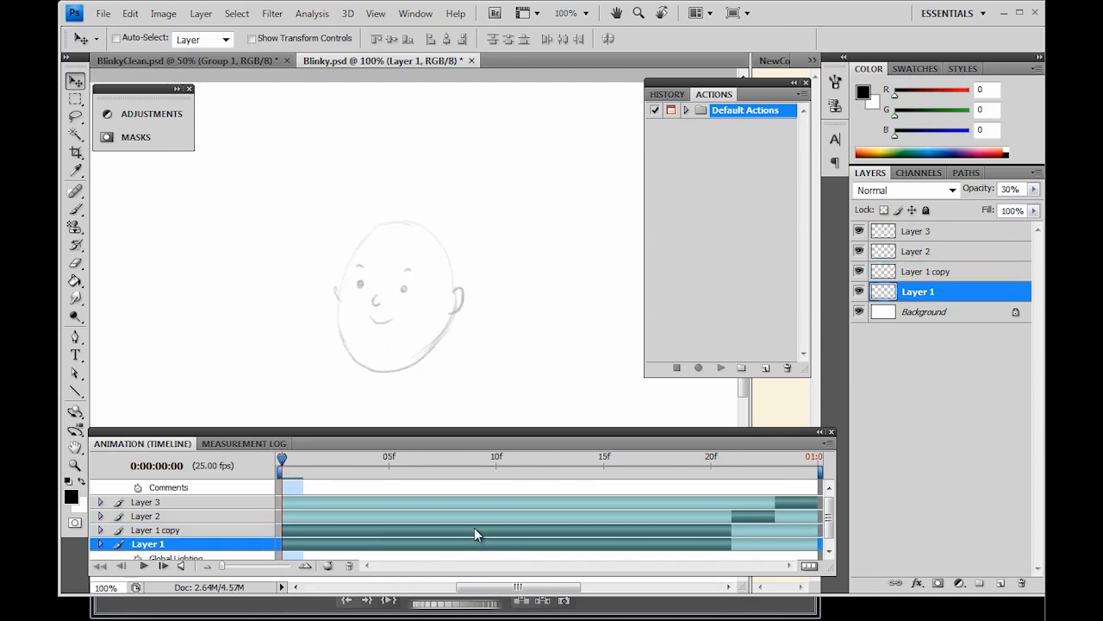
click(475, 529)
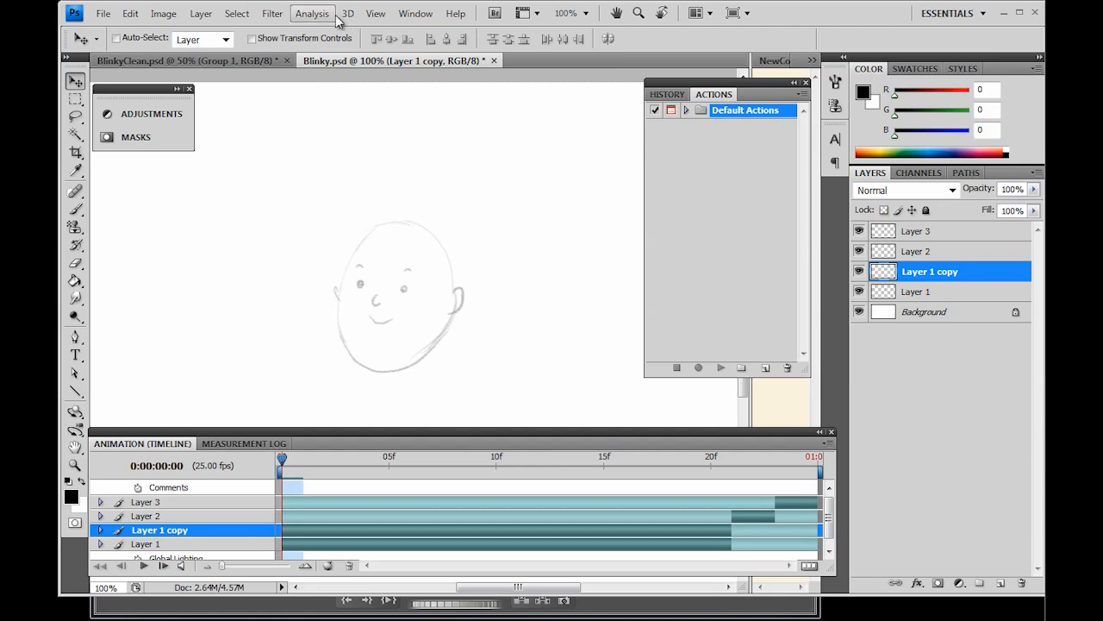
Step: Hide the Actions panel and show it again
click(416, 13)
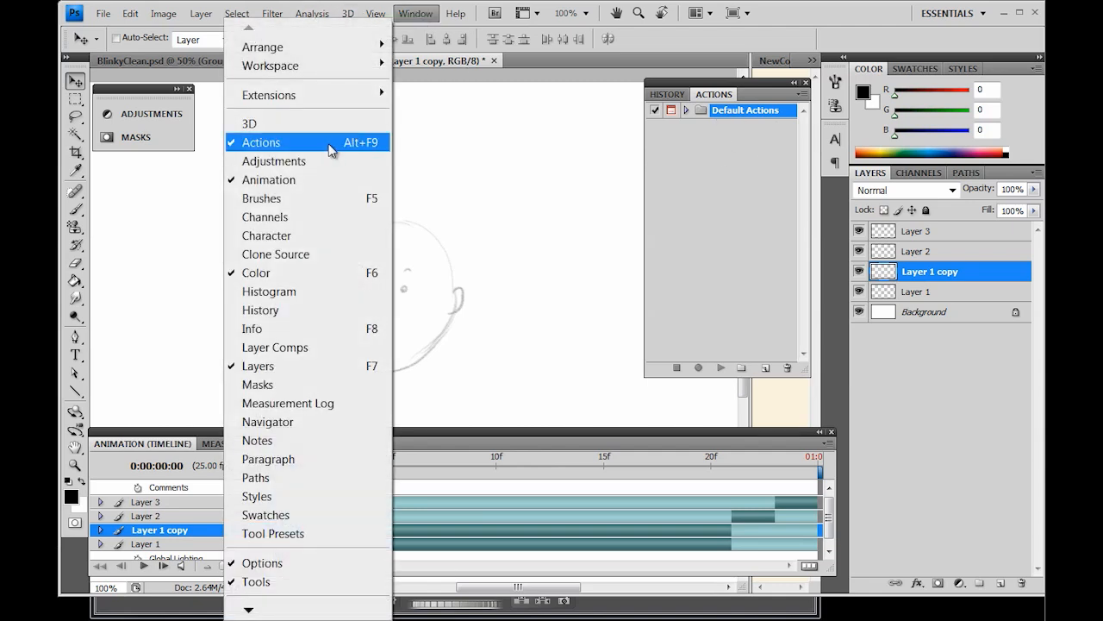
click(334, 148)
click(415, 13)
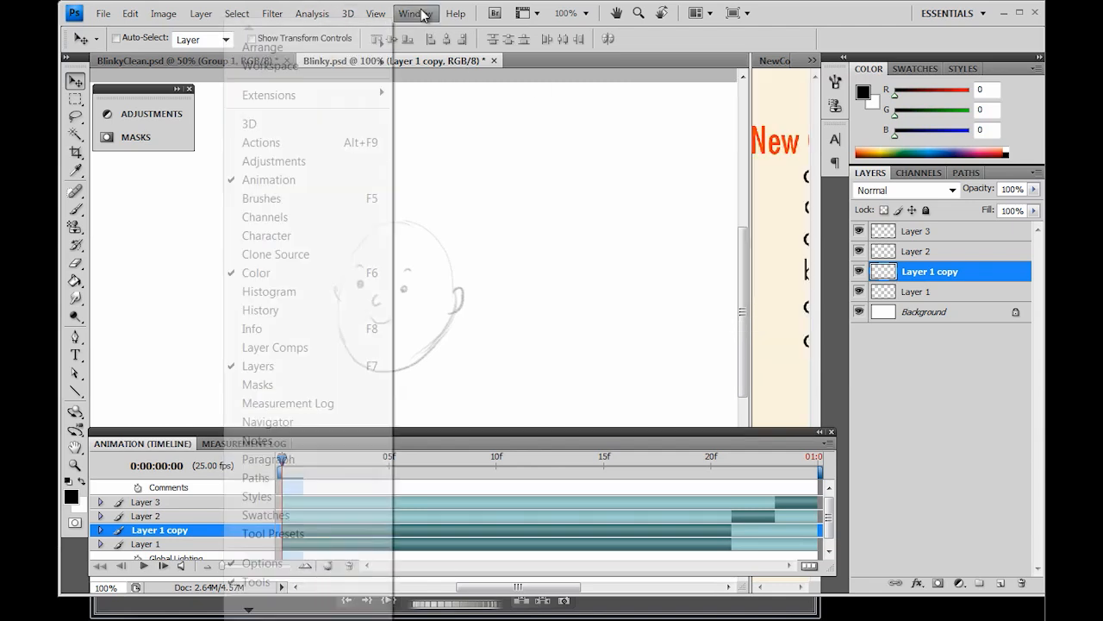
click(307, 147)
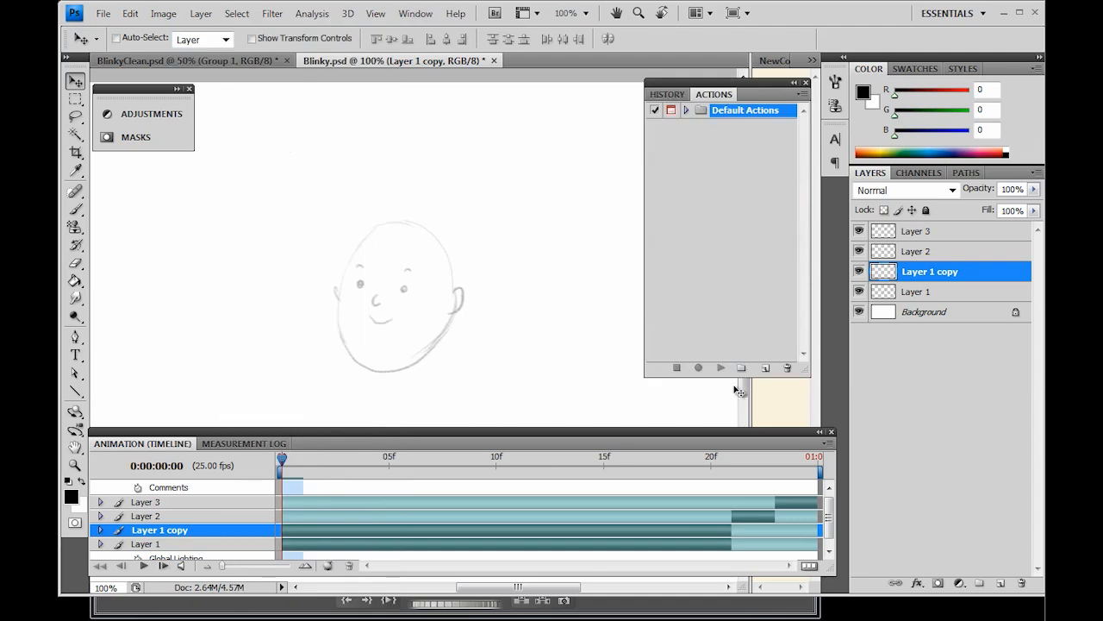
Step: Create a new action set named "Animation"
click(769, 349)
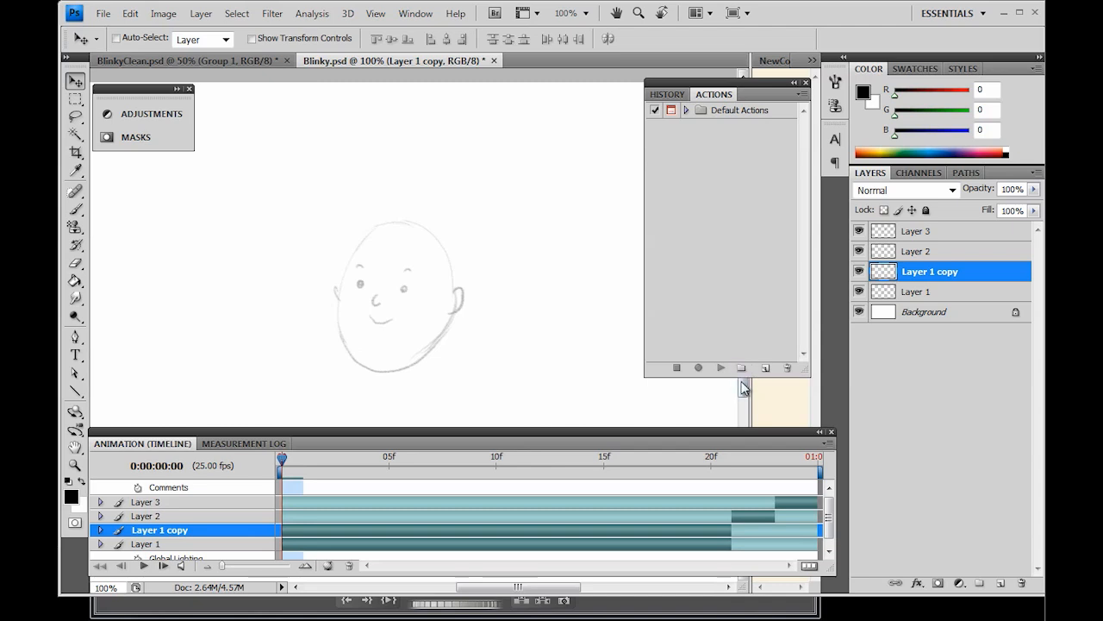
click(741, 369)
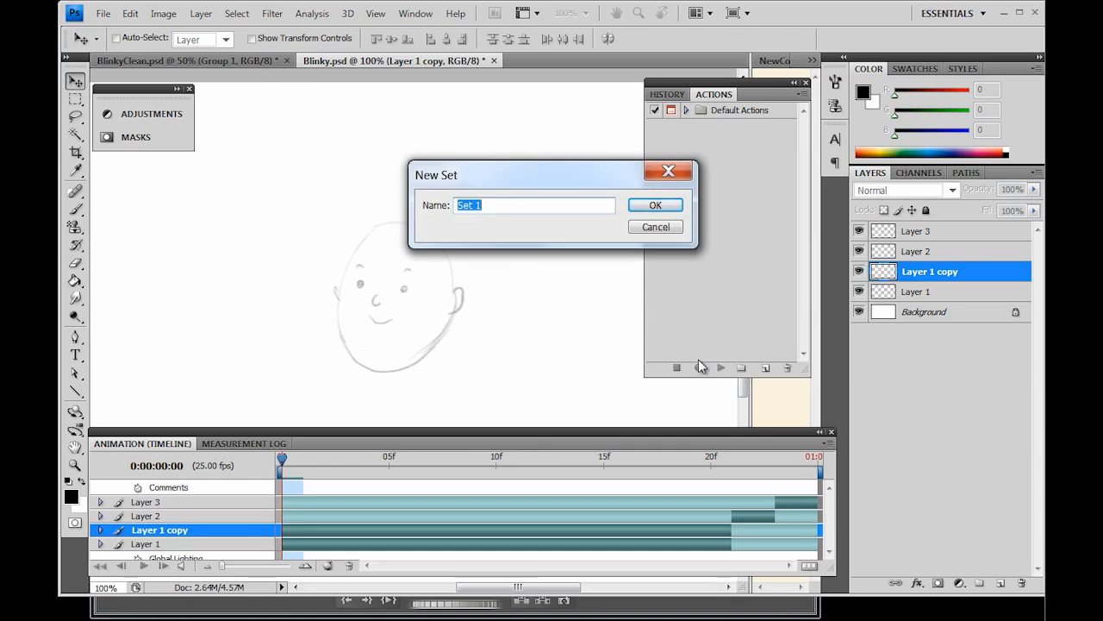
text(Animation)
click(674, 207)
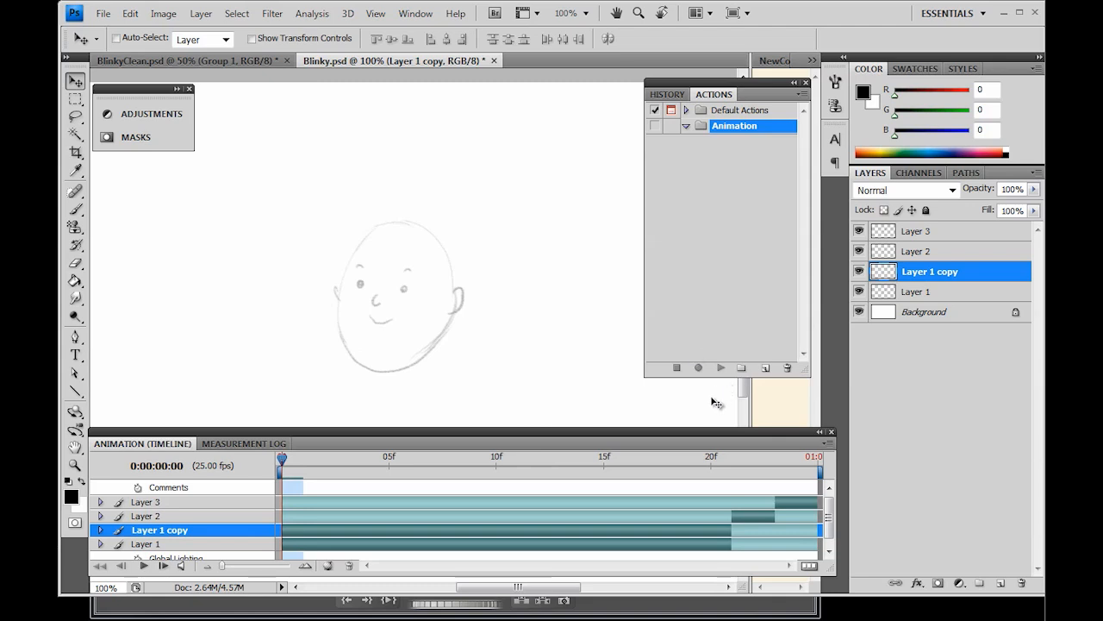
Step: Enlarge the reference document pane beside the face drawing and bring NewFameSteps.psd to the front
drag(750, 404, 444, 334)
click(574, 59)
key(ctrl+Tab)
key(ctrl+Tab)
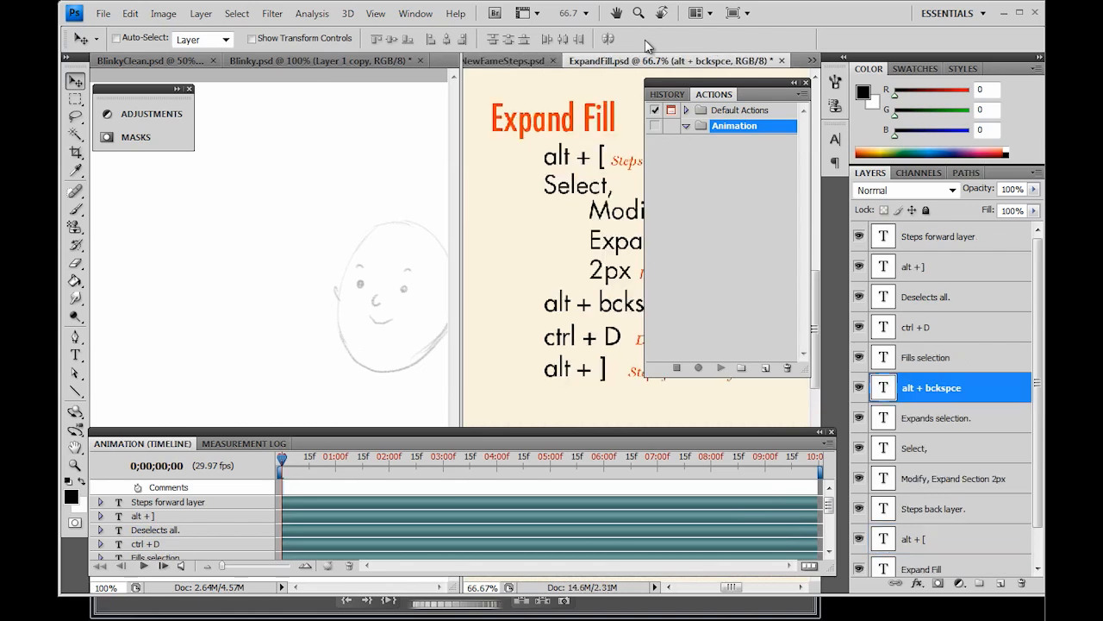
click(503, 60)
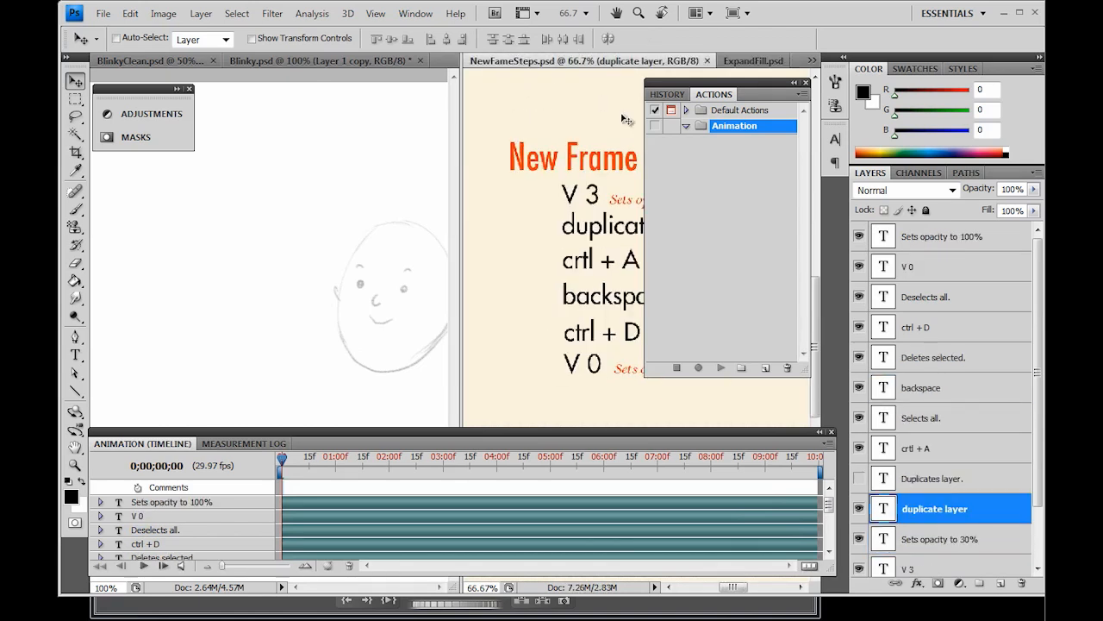
key(ctrl+shift+Tab)
click(812, 61)
click(811, 63)
click(812, 63)
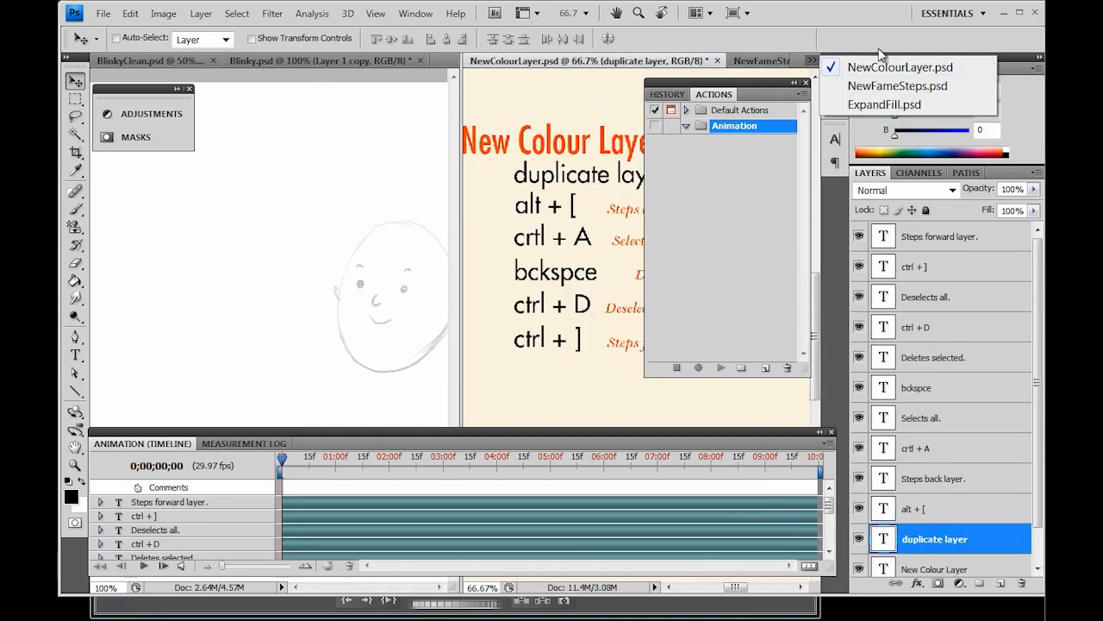
click(928, 94)
Step: Dock the History and Actions panel group above the Layers panel and make Blinky.psd the active document
drag(779, 91, 969, 163)
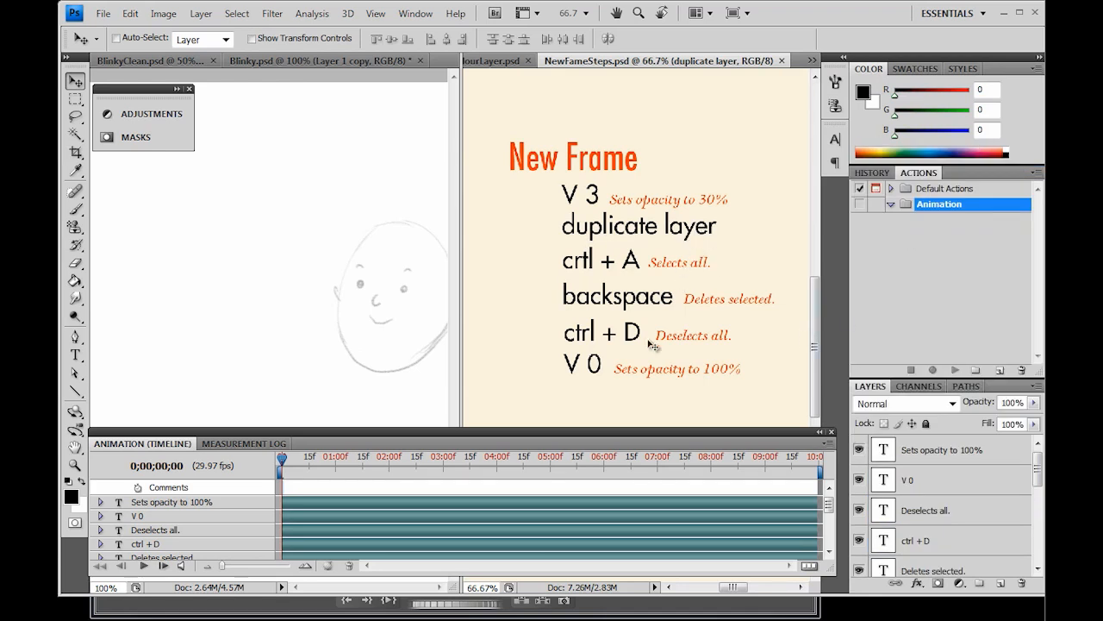
drag(462, 328, 358, 344)
click(413, 352)
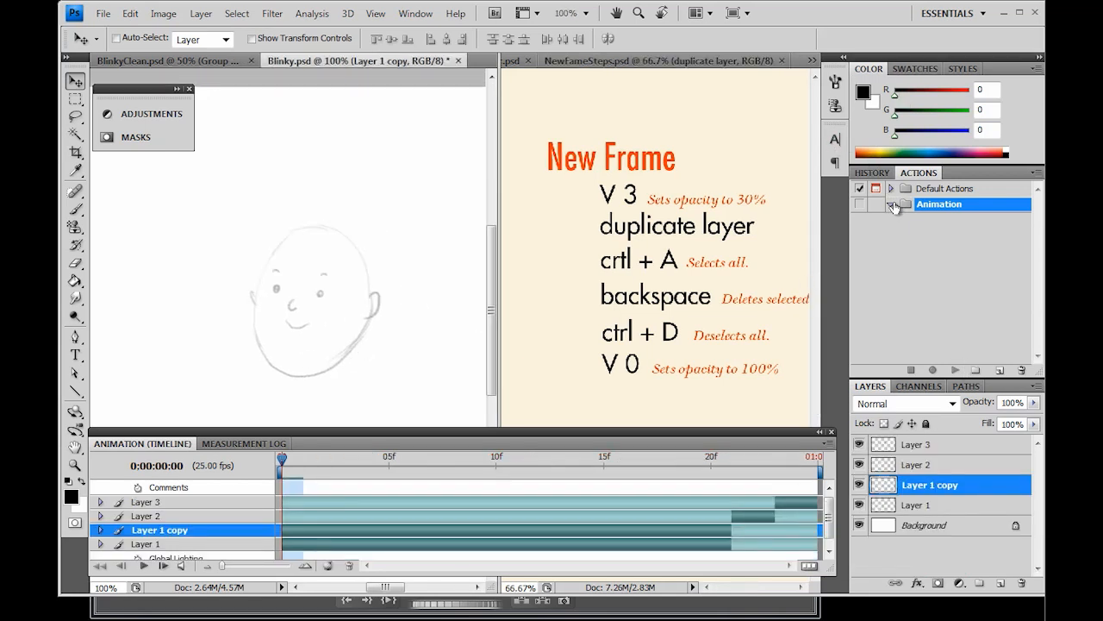
Step: Create a new action named "NewFrame" in the Animation set and start recording it
click(999, 370)
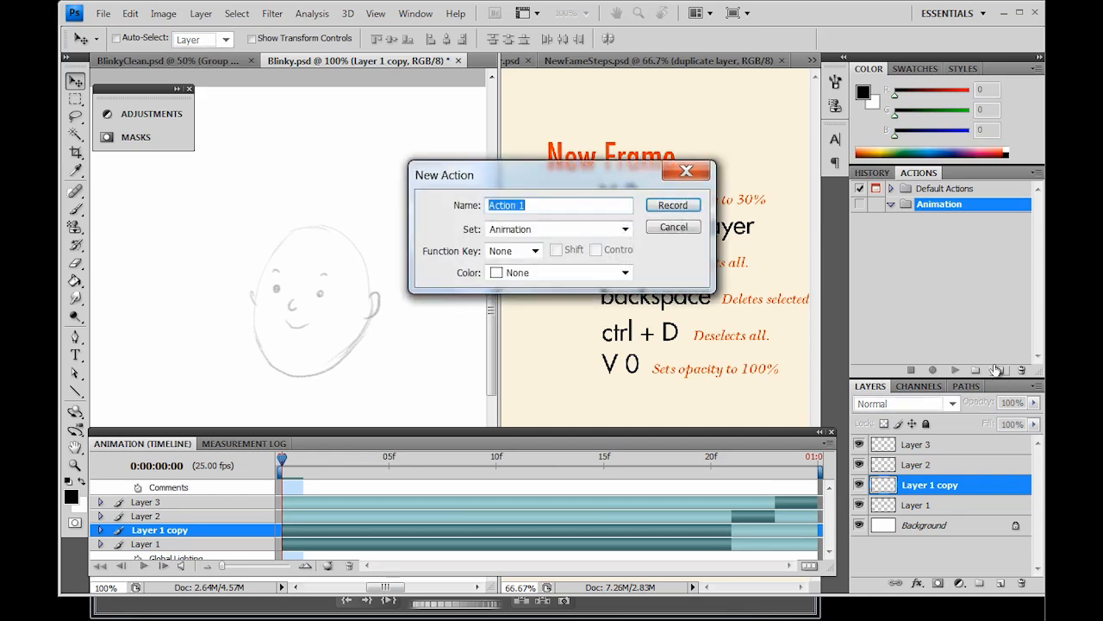
text(NewFrame)
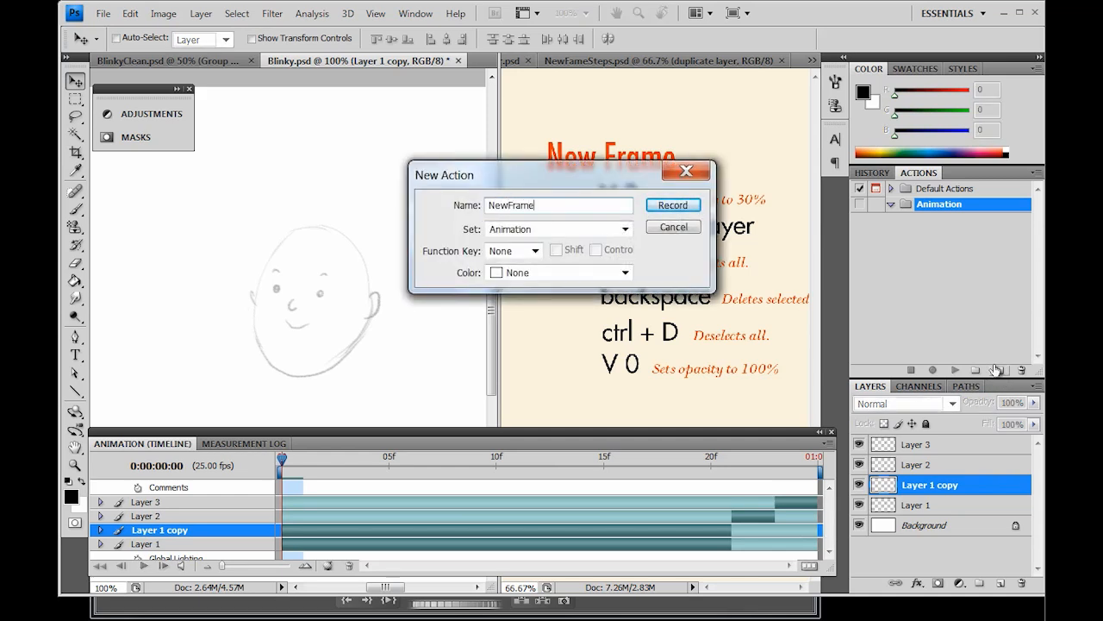
click(625, 229)
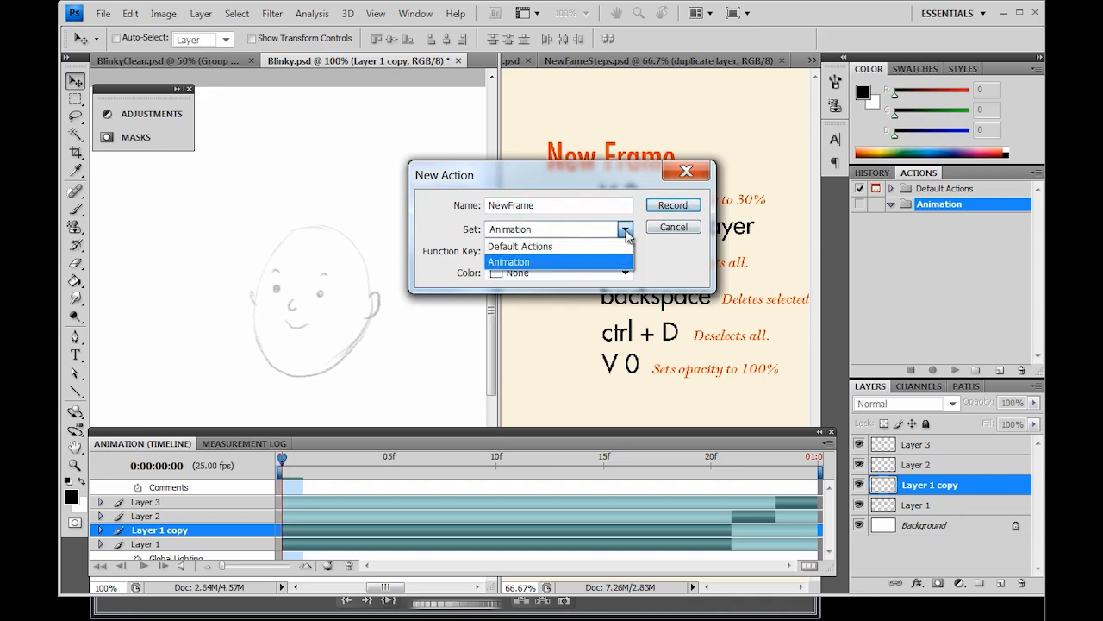
click(627, 231)
click(660, 208)
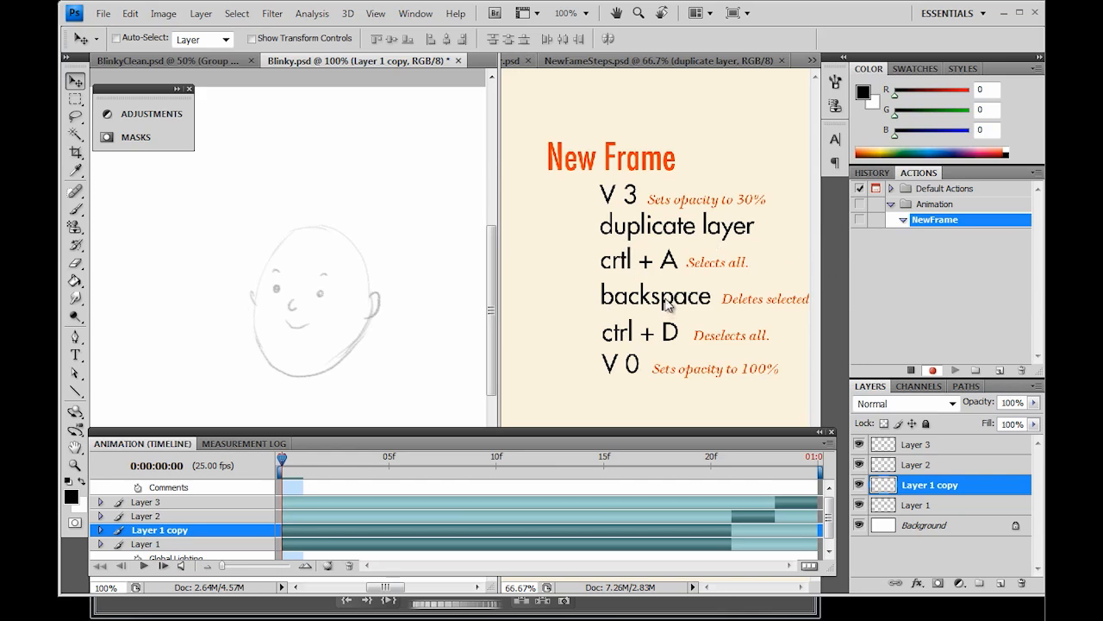
Step: Record setting Layer 1 copy to 30% opacity and duplicating that layer in the NewFrame action
key(3)
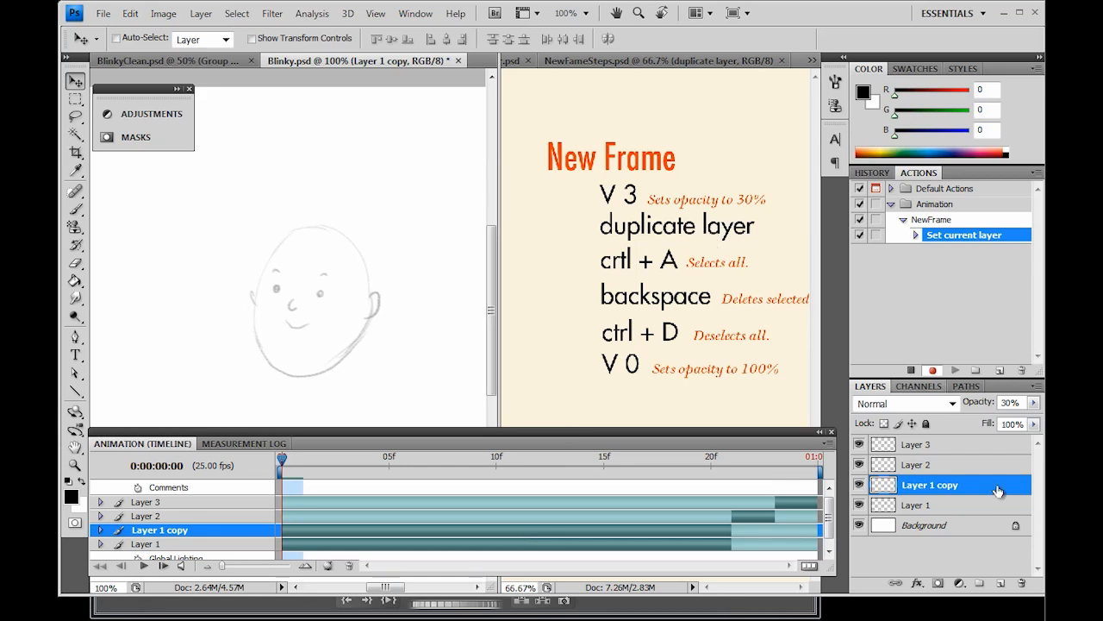
drag(999, 488, 1003, 584)
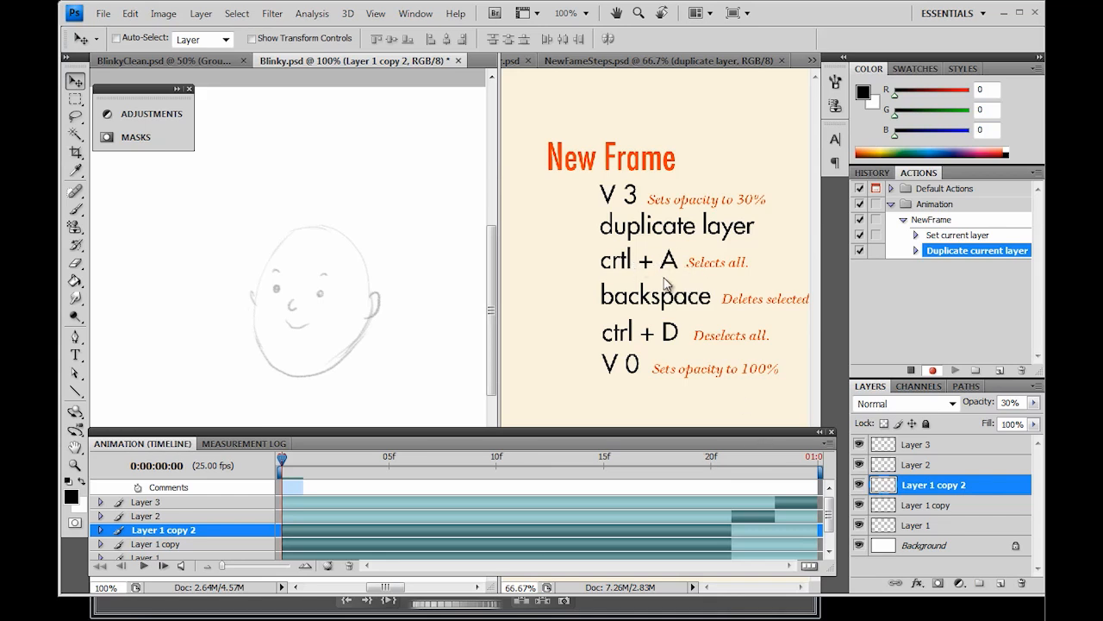
Step: Record clearing the entire contents of the duplicated layer, deselecting, and setting its opacity to 100%
key(ctrl+a)
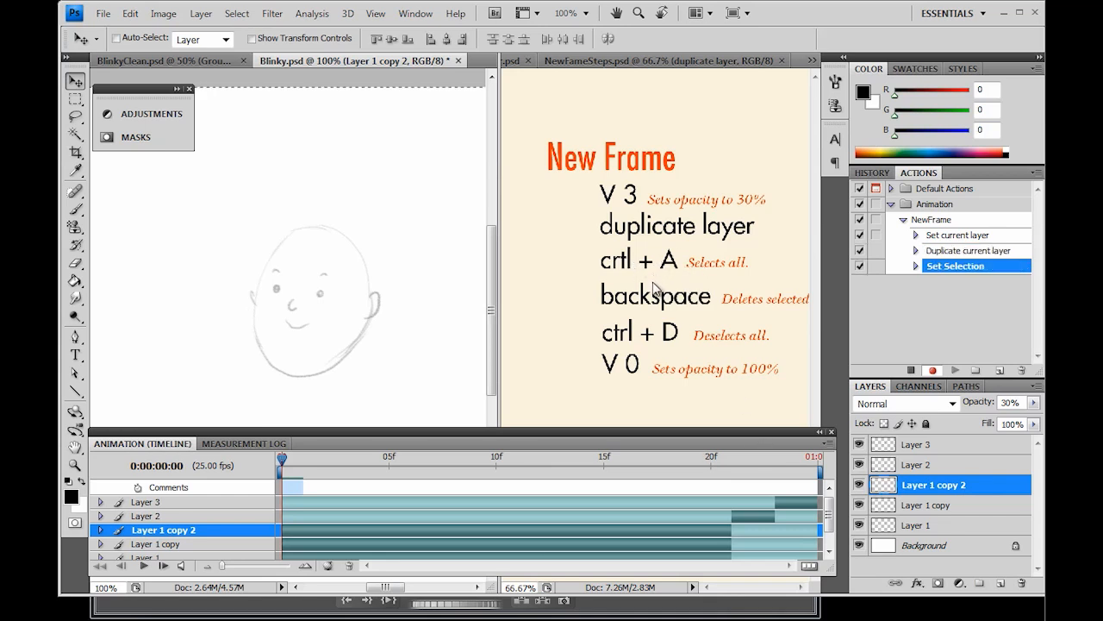
key(BackSpace)
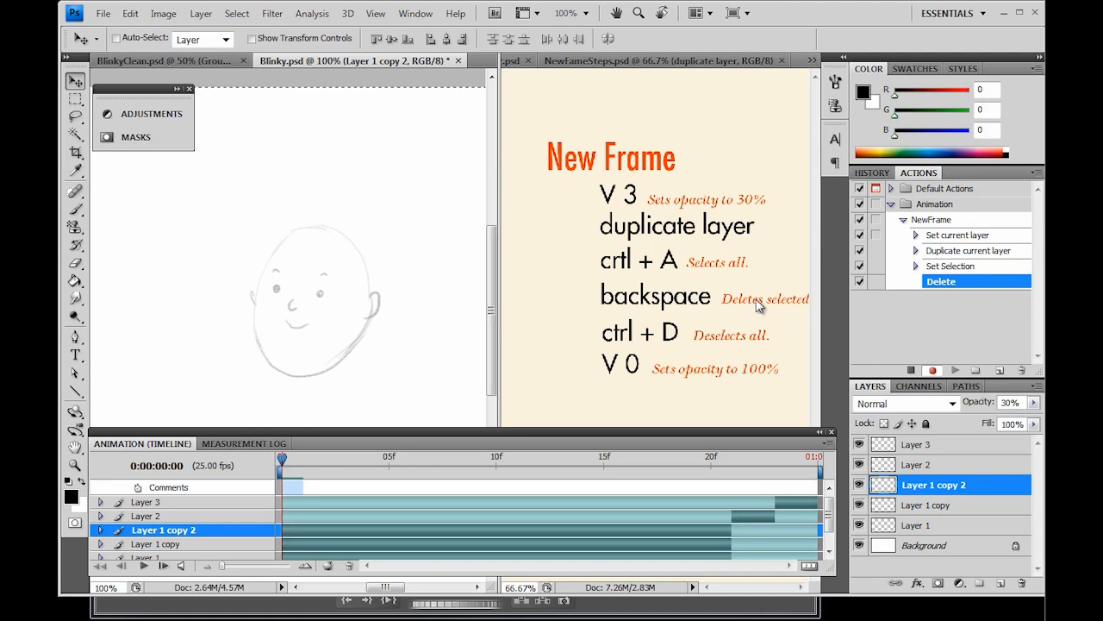
key(ctrl+d)
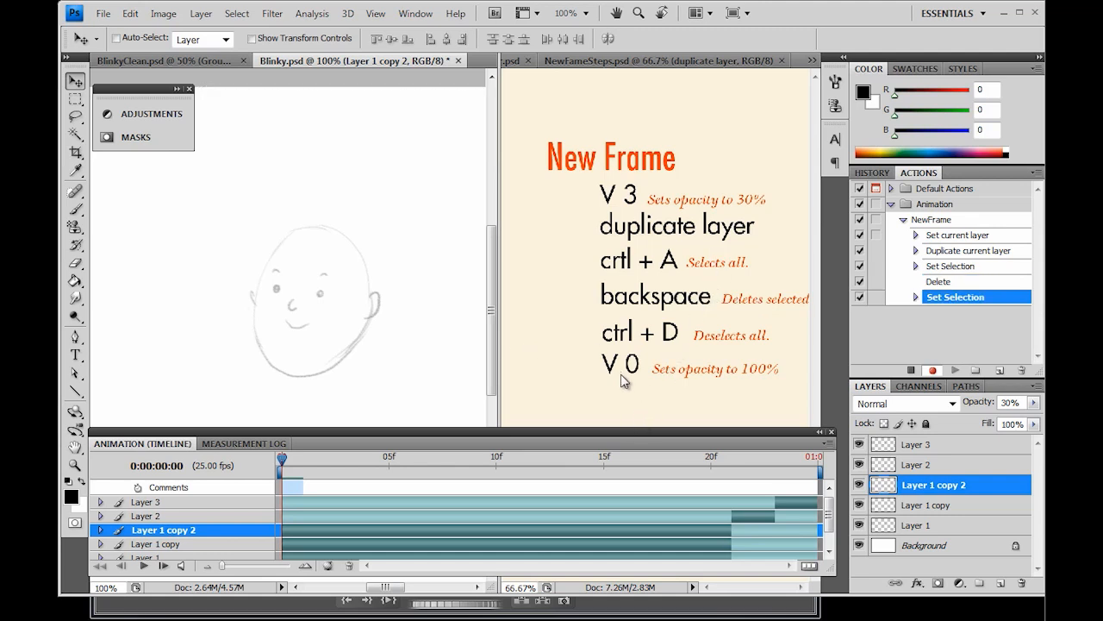
key(0)
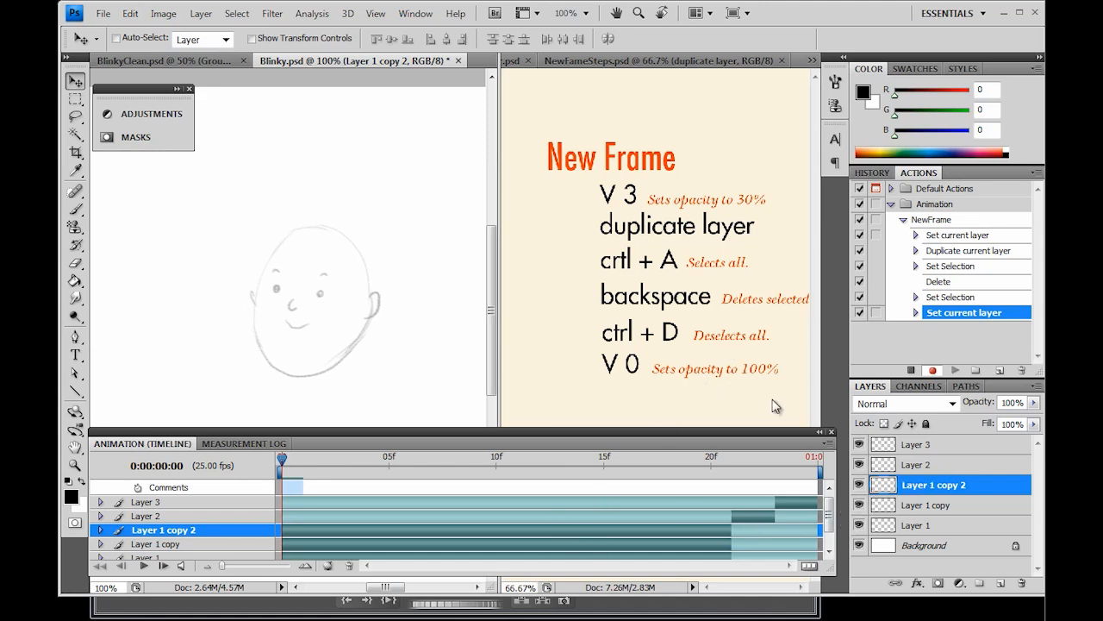
Step: Stop recording, collapse the NewFrame action, and assign F2 as its function key
click(911, 370)
click(903, 221)
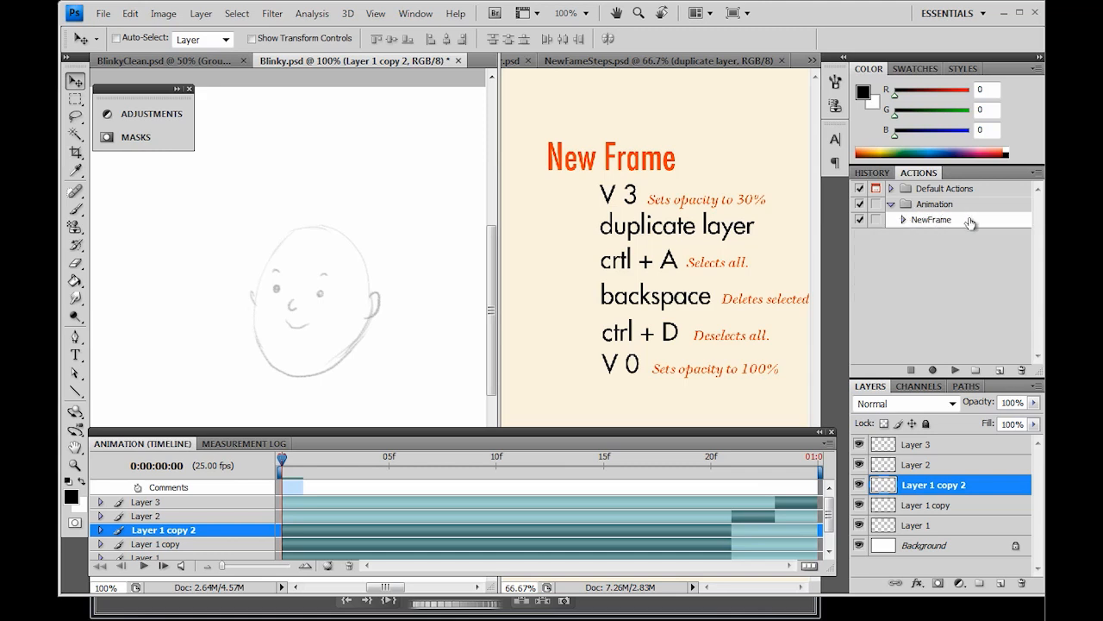
double_click(967, 220)
click(532, 251)
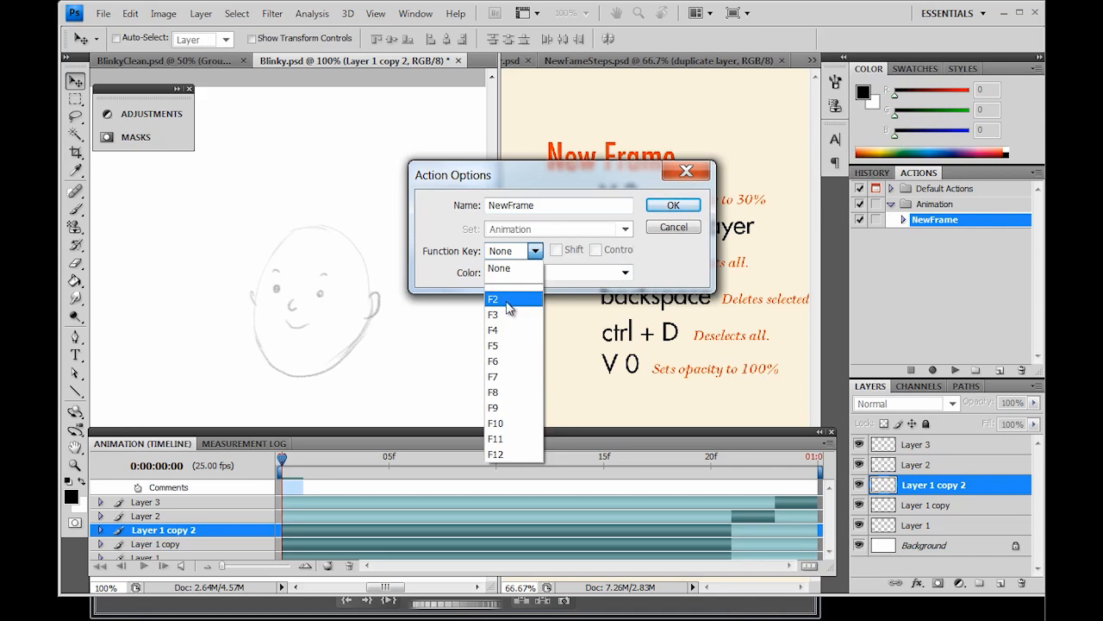
click(511, 299)
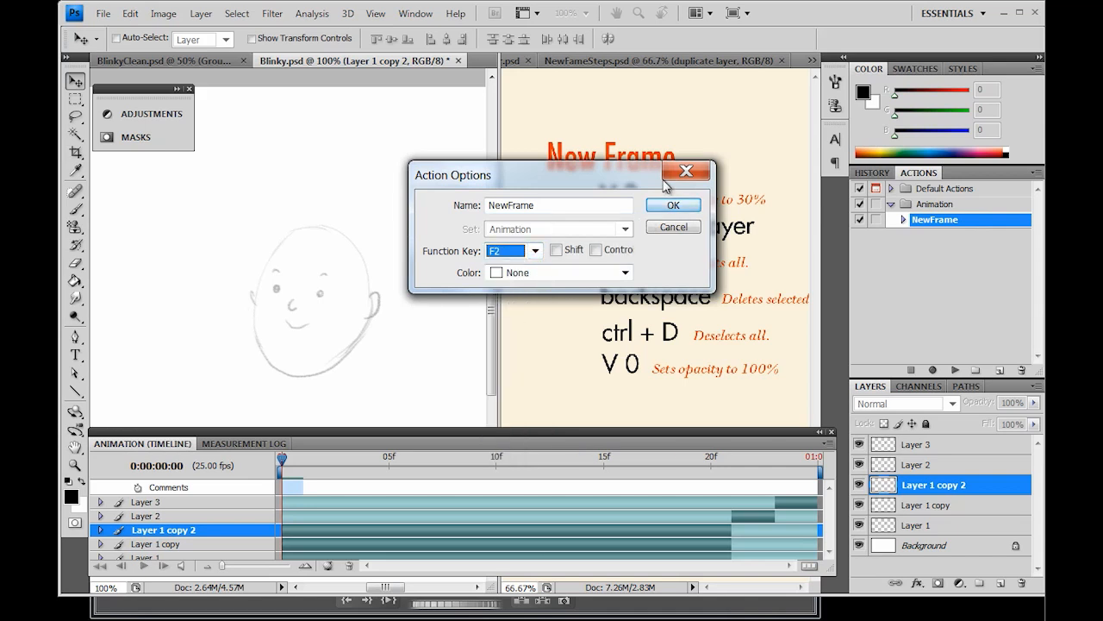
click(675, 205)
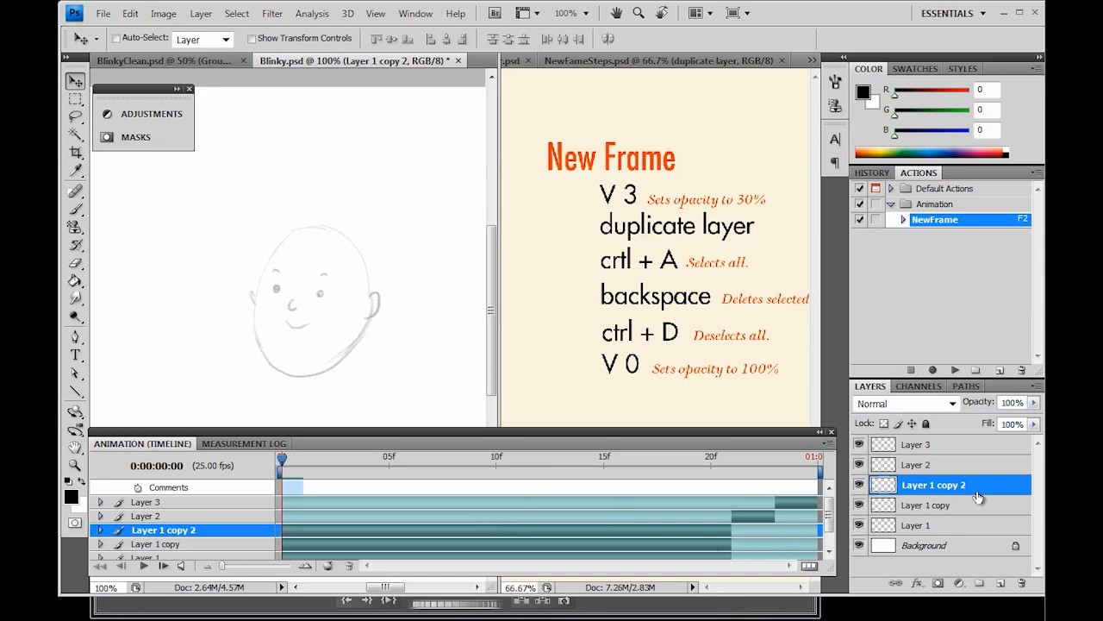
Step: Test the NewFrame action by running it three times, and hide the three new layers
key(F2)
key(F2)
key(F2)
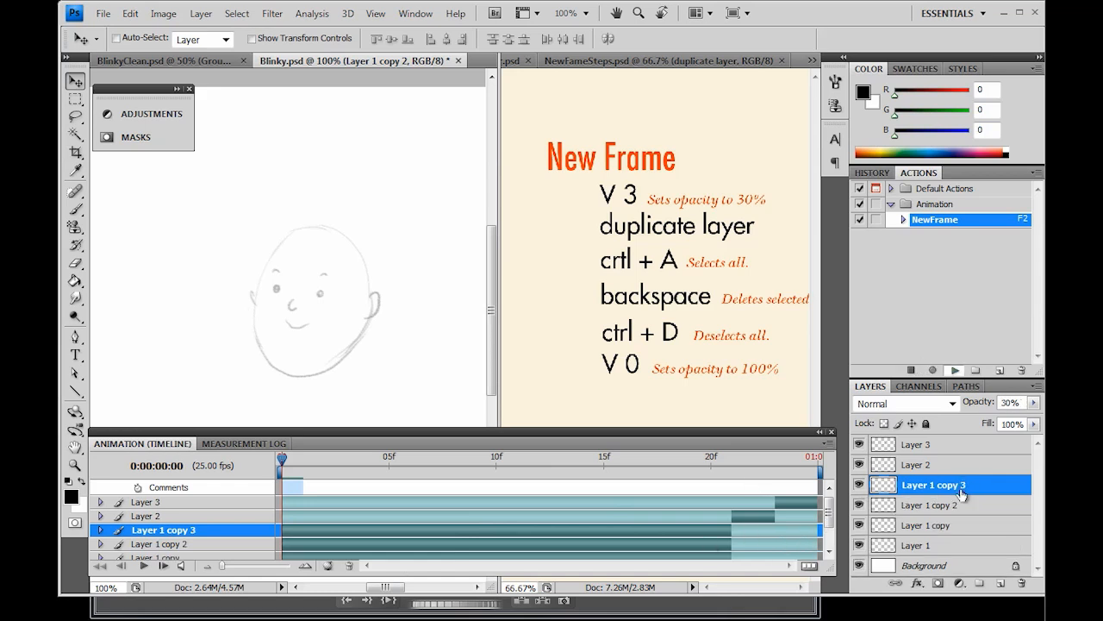
click(860, 488)
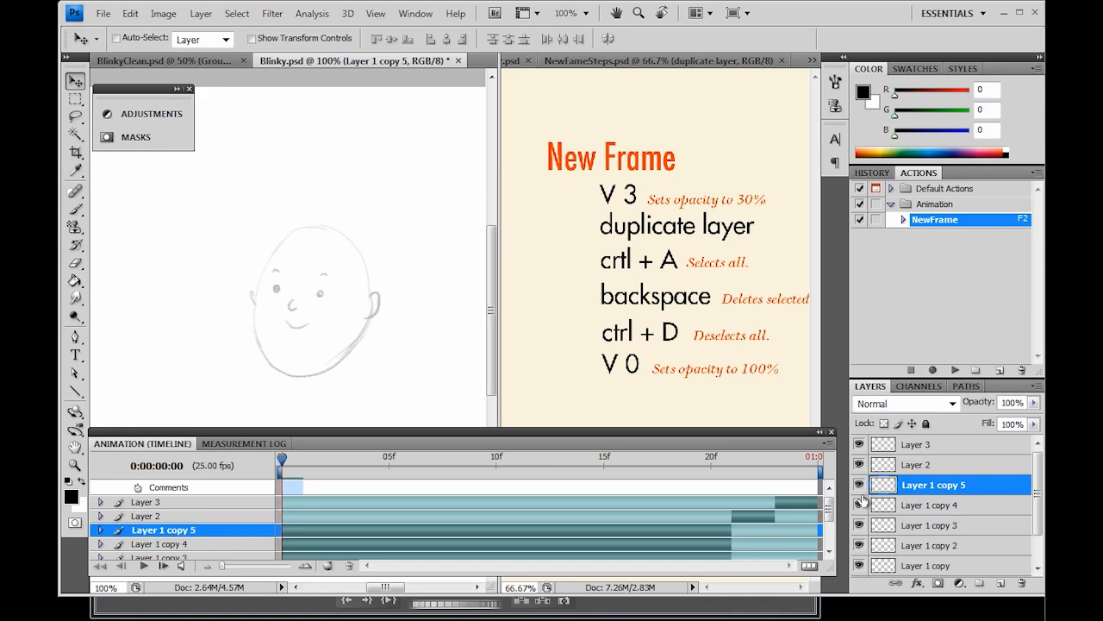
click(860, 506)
click(862, 525)
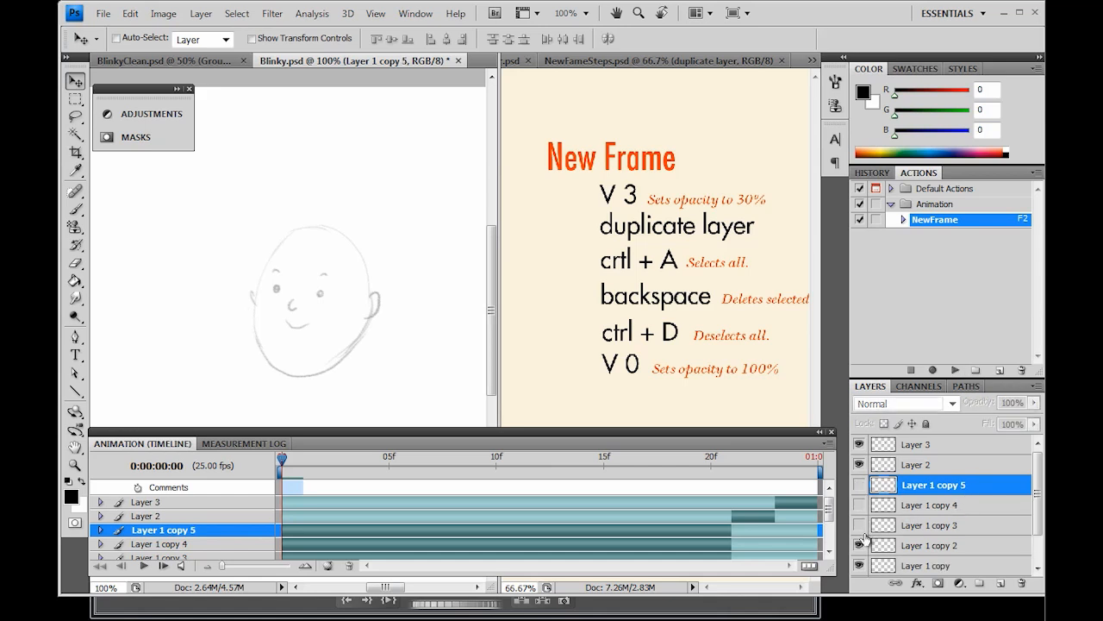
Step: Delete the extra layers from Layer 1 copy 2 through Layer 1 copy 5
shift+click(983, 523)
drag(985, 510, 1022, 584)
drag(1004, 487, 1021, 583)
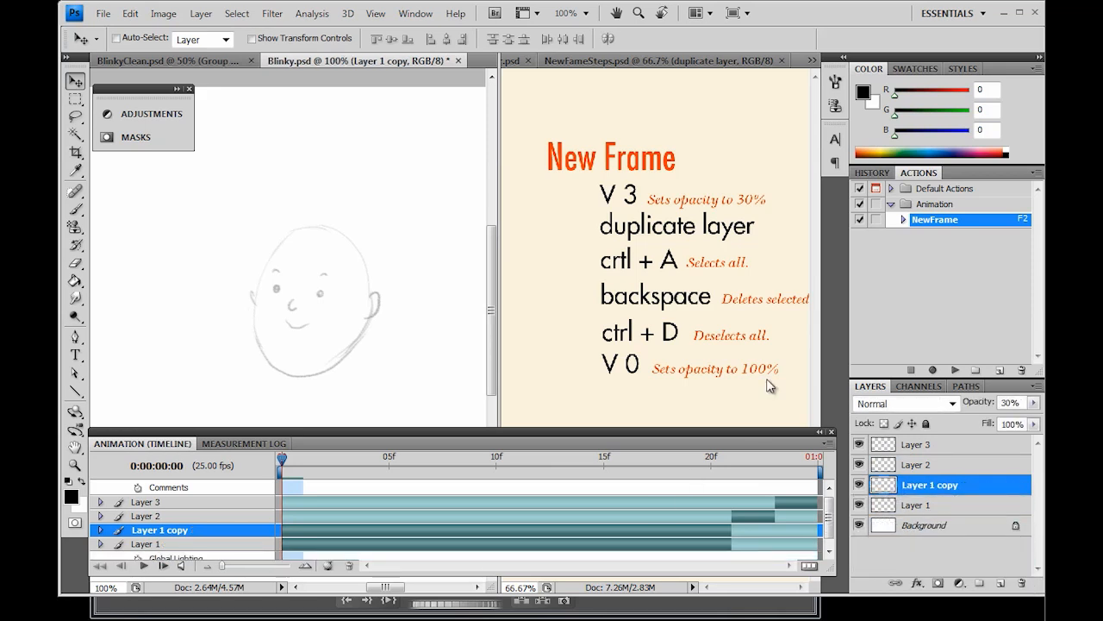
Step: Make Layer 1 copy the active layer for Brush drawing and set its opacity to 100%
click(860, 506)
click(860, 506)
click(917, 508)
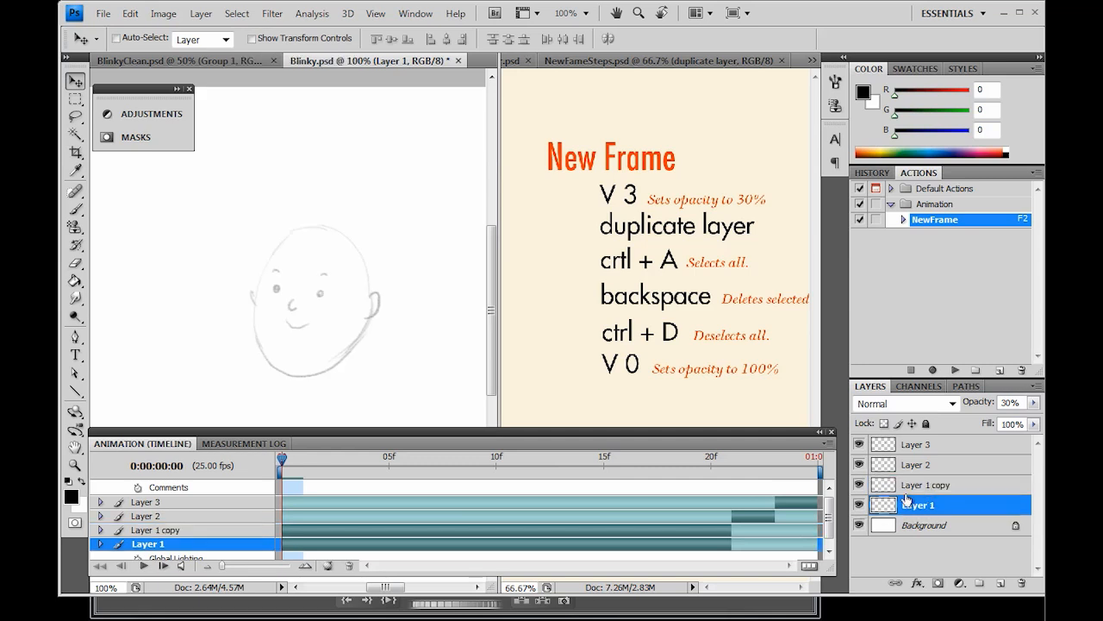
click(931, 487)
key(b)
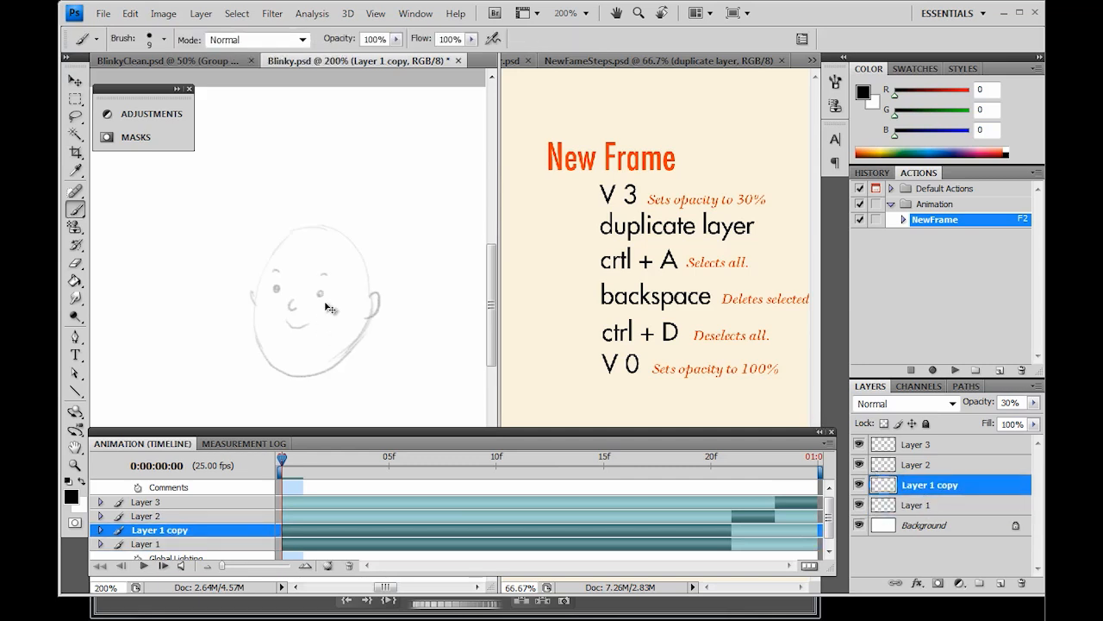
key(ctrl+plus)
key(ctrl+plus)
drag(337, 249, 257, 288)
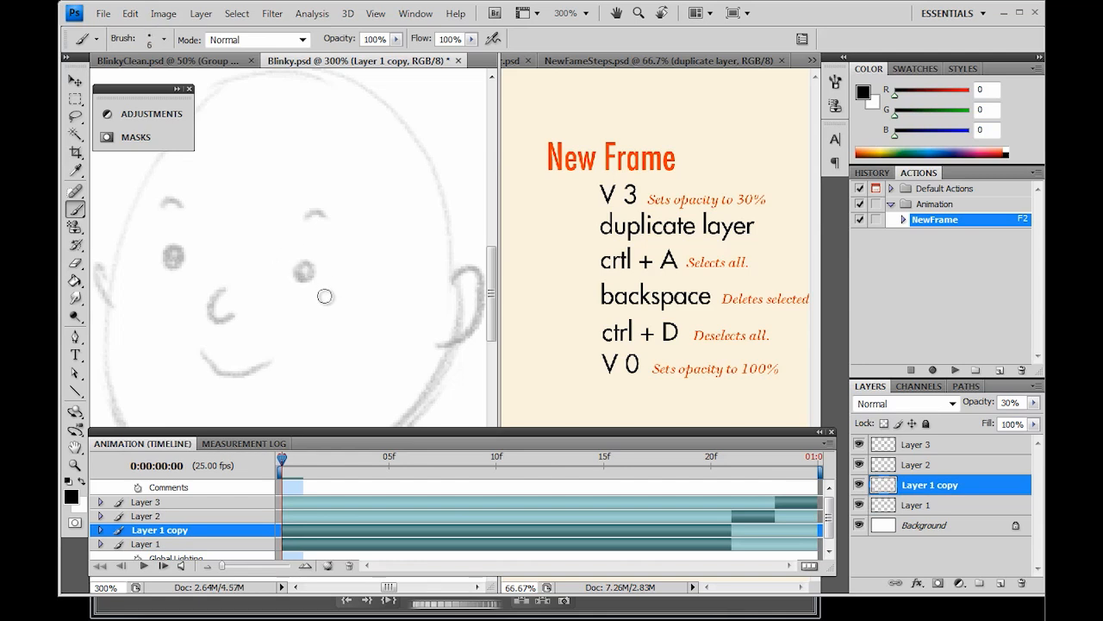
key(v)
key(b)
Step: Ink both eyes and the nose in black over the faded sketch
drag(301, 272, 306, 266)
drag(222, 291, 230, 315)
mouse_move(249, 279)
mouse_down()
mouse_move(299, 266)
mouse_move(332, 290)
mouse_move(267, 280)
mouse_up()
Step: Ink the upper-left head curve from the crown down to the left ear, redoing the stroke until it follows the sketch
mouse_move(351, 100)
mouse_down()
mouse_move(230, 236)
mouse_move(312, 123)
mouse_move(203, 339)
mouse_move(349, 104)
mouse_up()
key(ctrl+z)
key(ctrl+z)
key(ctrl+z)
key(ctrl+z)
mouse_move(217, 337)
mouse_down()
mouse_move(374, 100)
mouse_move(221, 266)
mouse_move(221, 309)
mouse_up()
key(ctrl+z)
key(ctrl+z)
mouse_move(384, 93)
mouse_down()
mouse_move(247, 209)
mouse_move(211, 321)
mouse_up()
key(ctrl+z)
key(ctrl+z)
drag(356, 94, 211, 302)
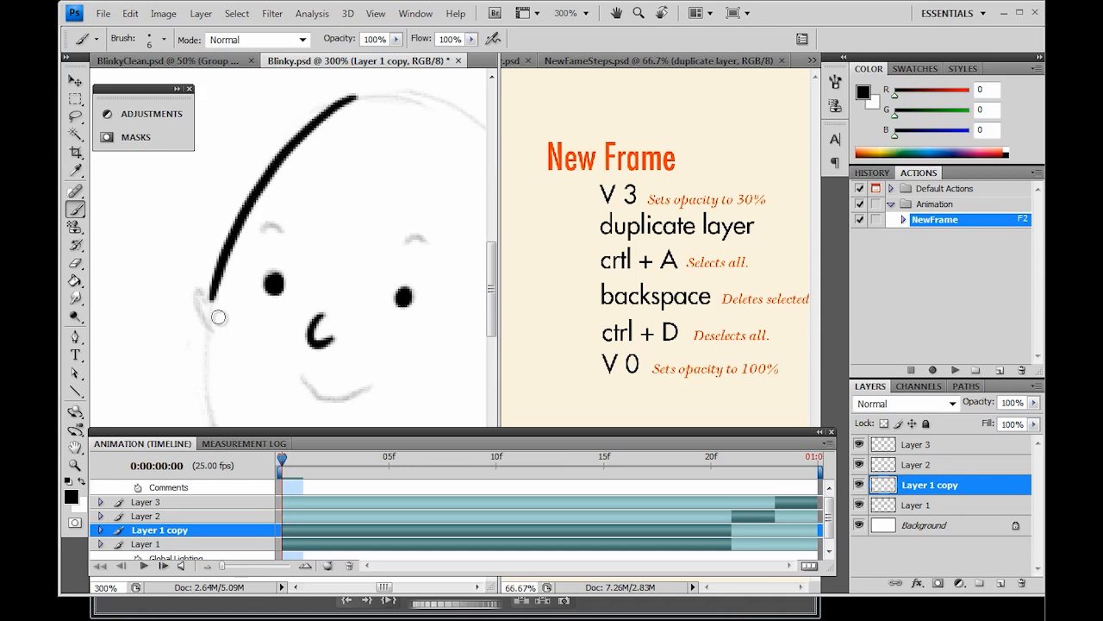
Step: Reduce the brush size to 5 px and ink both eyebrows over the sketch
mouse_move(256, 357)
mouse_down()
mouse_move(212, 216)
mouse_move(172, 290)
mouse_up()
key(bracketleft)
drag(325, 174, 346, 171)
drag(182, 168, 207, 161)
Step: Ink the outer curve of the right ear, undoing unwanted strokes
drag(451, 296, 329, 307)
mouse_move(343, 258)
mouse_down()
mouse_move(382, 252)
mouse_move(360, 311)
mouse_up()
key(ctrl+z)
mouse_move(348, 248)
mouse_down()
mouse_move(339, 313)
mouse_move(372, 248)
mouse_move(345, 313)
mouse_up()
key(ctrl+z)
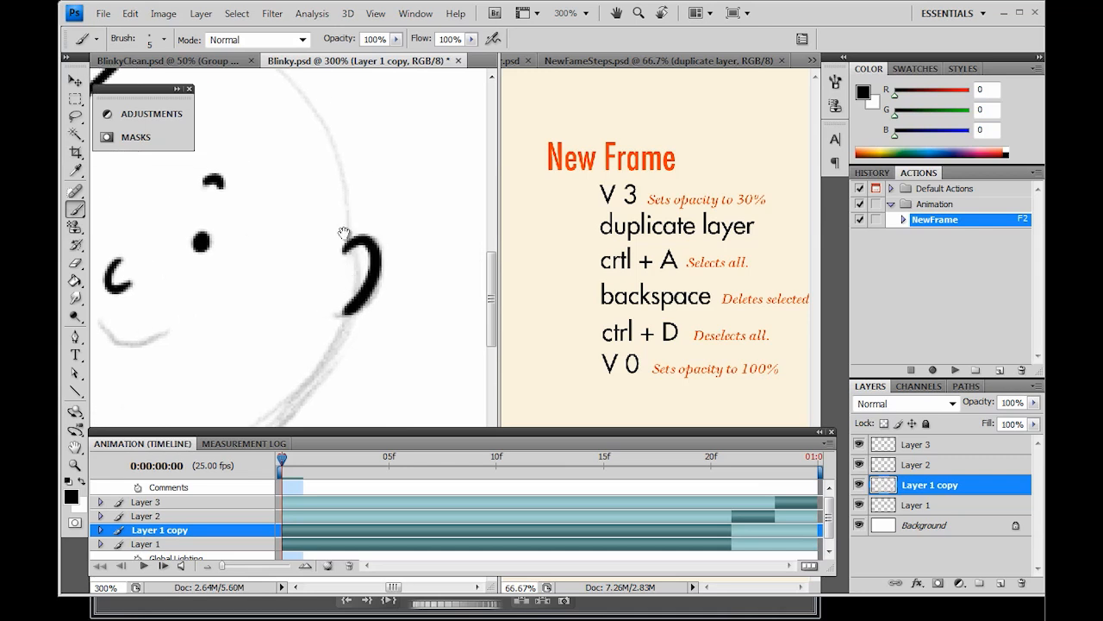
Step: Hide the panels and ink the head curve from the crown to the right ear, redoing the stroke until it fits
drag(344, 228, 397, 313)
key(Tab)
drag(310, 155, 482, 384)
key(ctrl+z)
drag(307, 155, 500, 367)
key(ctrl+z)
drag(308, 162, 504, 362)
key(ctrl+z)
drag(304, 158, 493, 362)
key(ctrl+z)
drag(295, 162, 488, 379)
key(ctrl+z)
drag(301, 163, 516, 347)
key(ctrl+z)
drag(296, 157, 504, 370)
key(ctrl+z)
drag(303, 159, 496, 379)
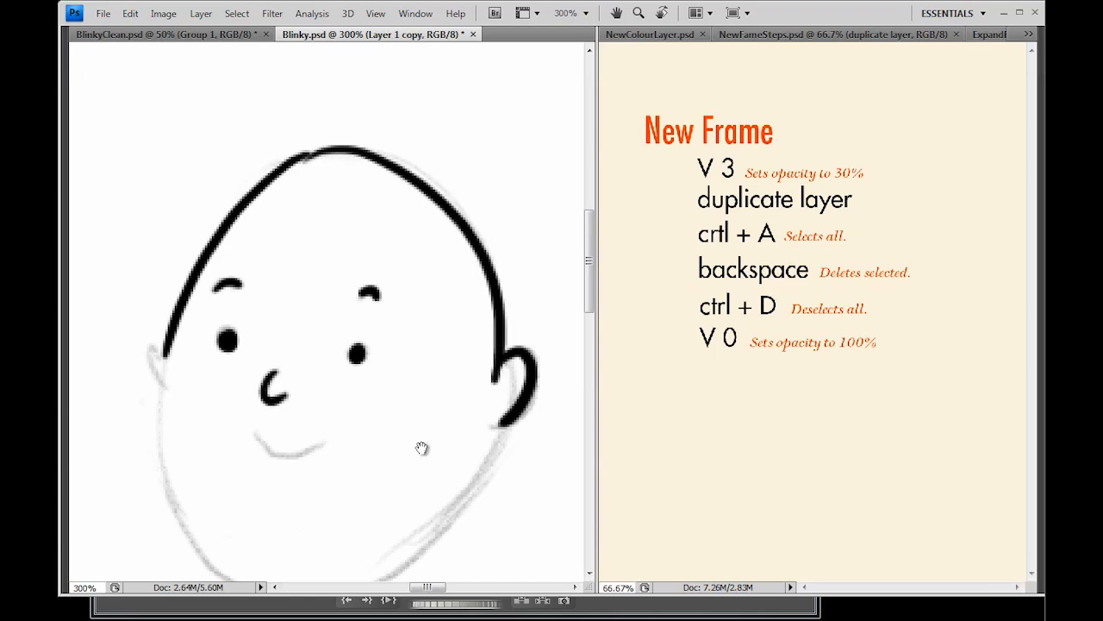
Step: Clean up the join at the crown and redraw it as one smooth arc
drag(360, 170, 368, 167)
drag(304, 155, 370, 148)
key(b)
drag(273, 171, 388, 143)
key(ctrl+z)
drag(274, 177, 384, 148)
Step: Ink the smile and the left cheek curve from the ear down to the chin
scroll(284, 285, down, 5)
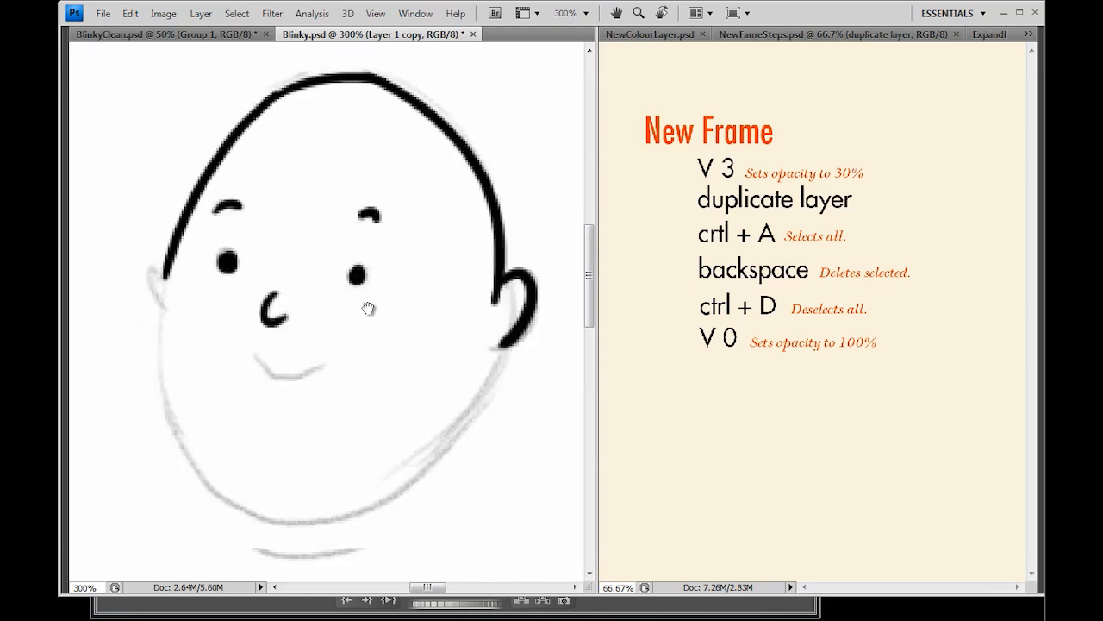
drag(259, 271, 325, 279)
mouse_move(165, 190)
mouse_down()
mouse_move(192, 364)
mouse_move(392, 418)
mouse_up()
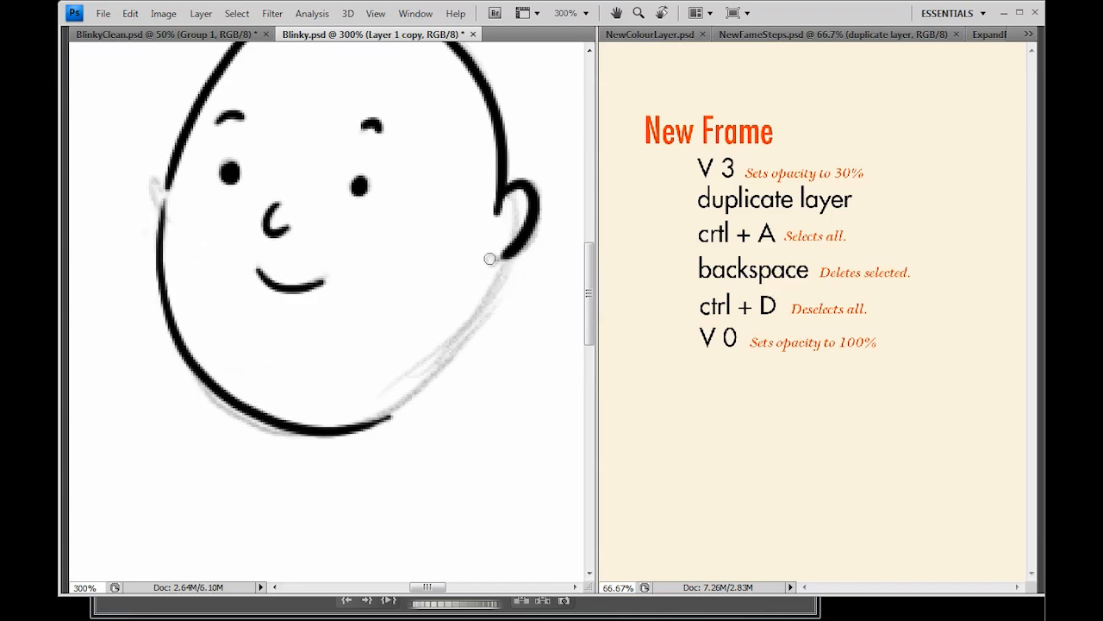
Step: Ink the jaw curve from the right ear to the chin and smooth its join with the left curve
drag(500, 252, 393, 420)
key(ctrl+z)
mouse_move(503, 252)
mouse_down()
mouse_move(458, 341)
mouse_move(392, 420)
mouse_up()
key(ctrl+z)
mouse_move(503, 255)
mouse_down()
mouse_move(481, 293)
mouse_move(312, 443)
mouse_up()
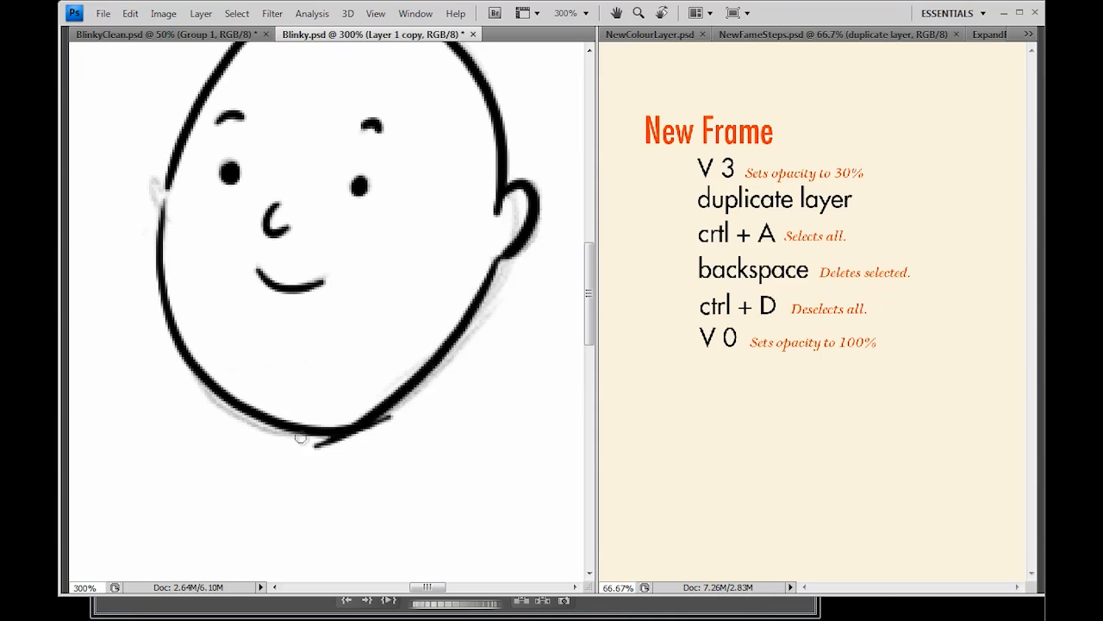
key(ctrl+z)
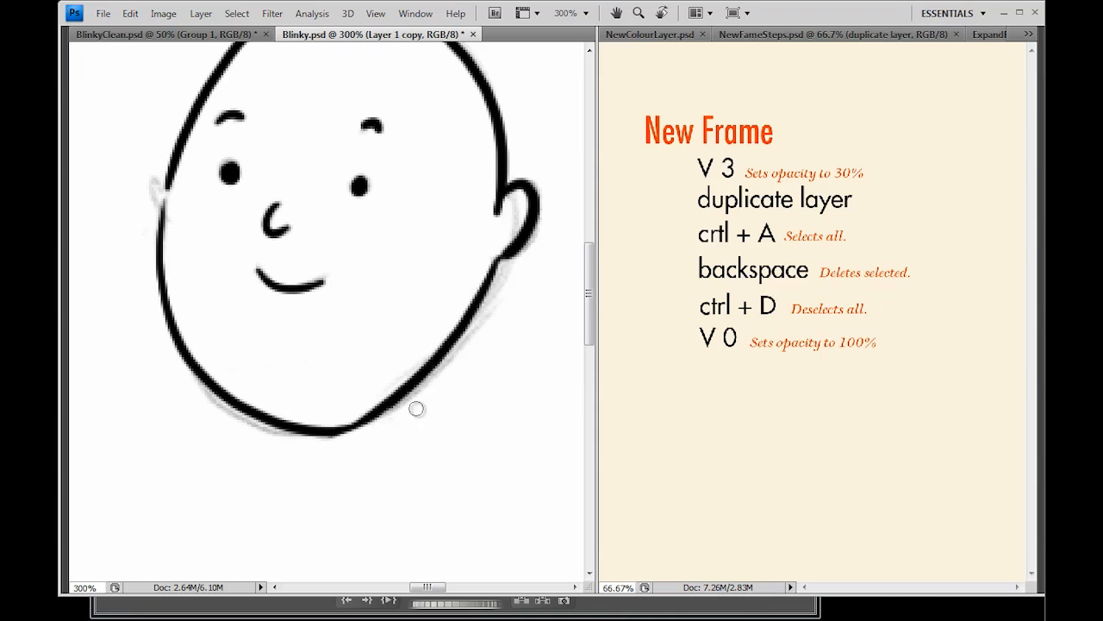
mouse_move(384, 390)
mouse_down()
mouse_move(310, 430)
mouse_move(380, 409)
mouse_up()
Step: Ink the left ear outline and add a short inner line to the right ear
mouse_move(177, 157)
mouse_down()
mouse_move(151, 259)
mouse_move(163, 278)
mouse_up()
key(ctrl+z)
key(ctrl+z)
mouse_move(178, 153)
mouse_down()
mouse_move(163, 261)
mouse_move(157, 233)
mouse_up()
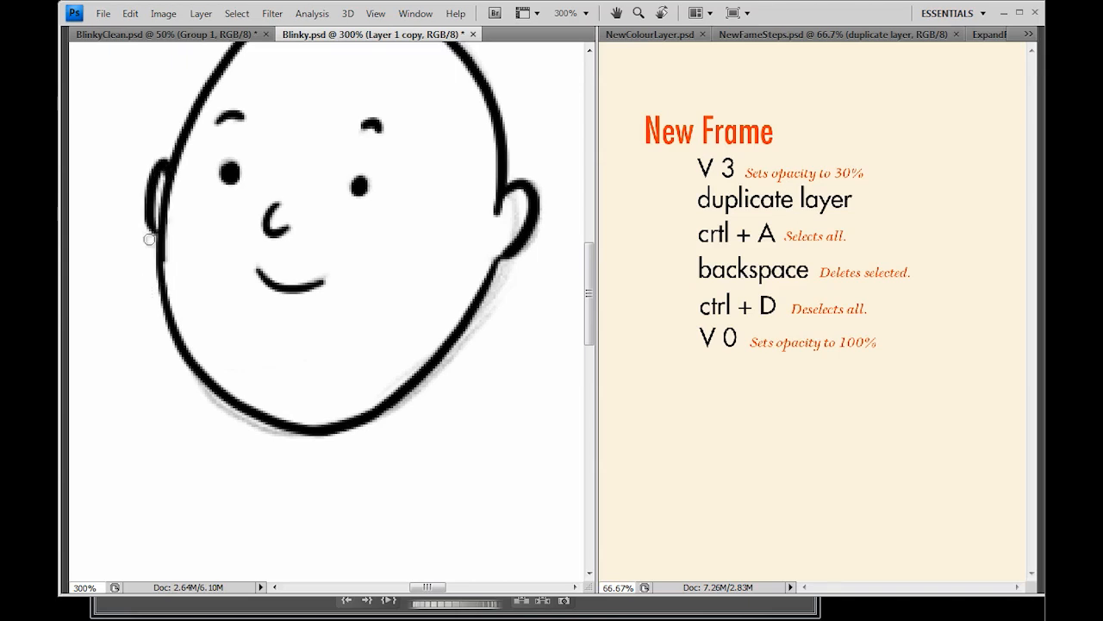
drag(506, 209, 500, 216)
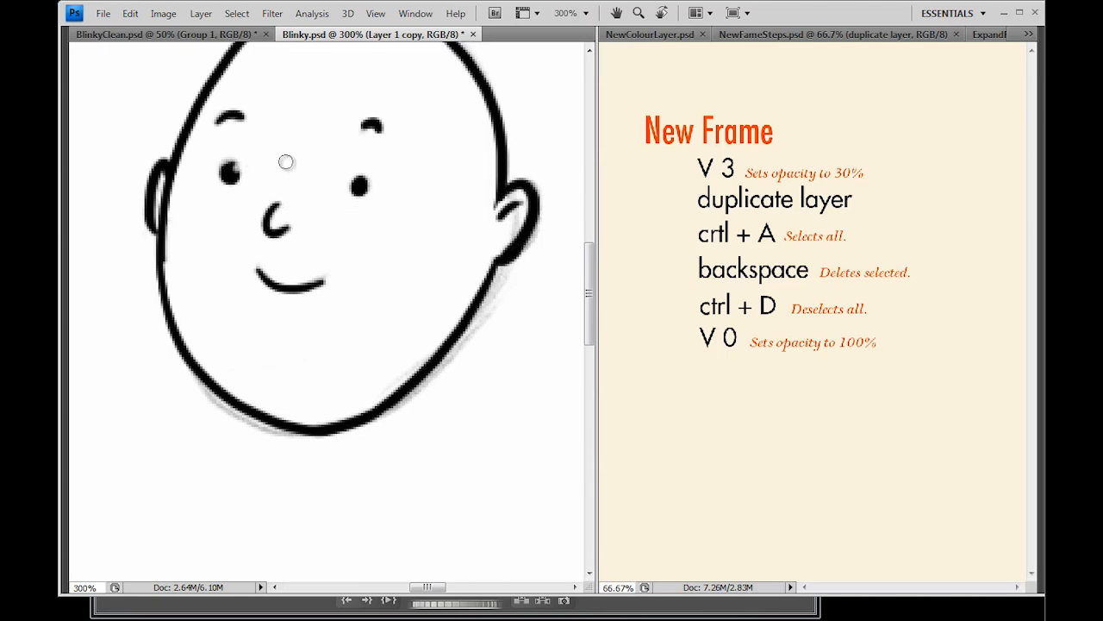
Step: Retouch the left cheek line and the right corner of the smile
key(ctrl+minus)
key(ctrl+minus)
key(ctrl+minus)
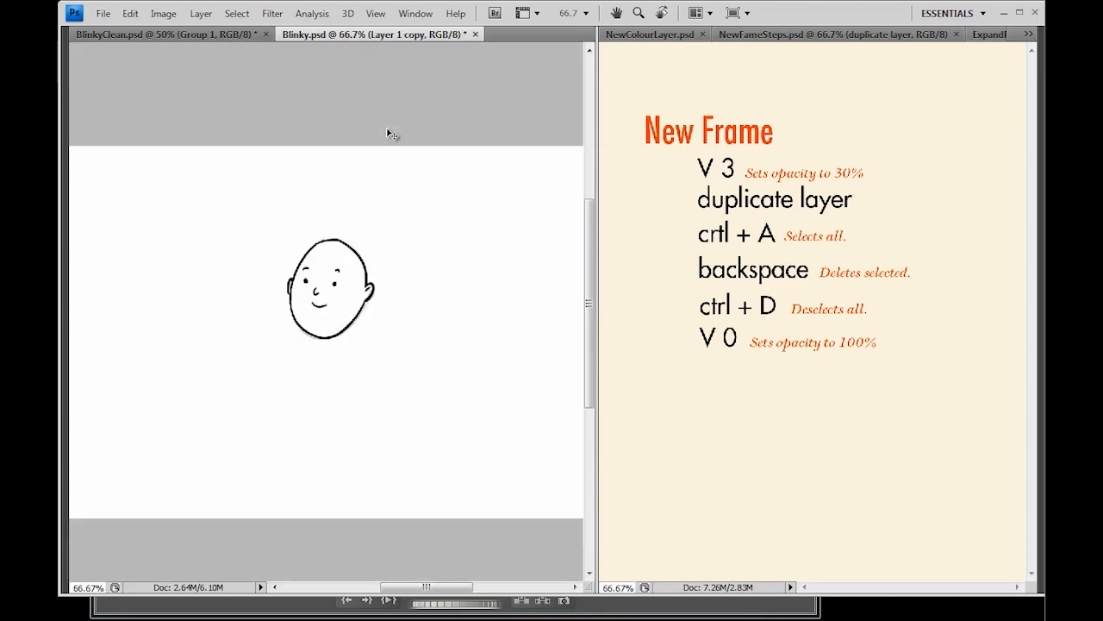
key(ctrl+plus)
key(ctrl+plus)
mouse_move(227, 268)
mouse_down()
mouse_move(253, 358)
mouse_move(241, 340)
mouse_up()
key(ctrl+z)
key(ctrl+minus)
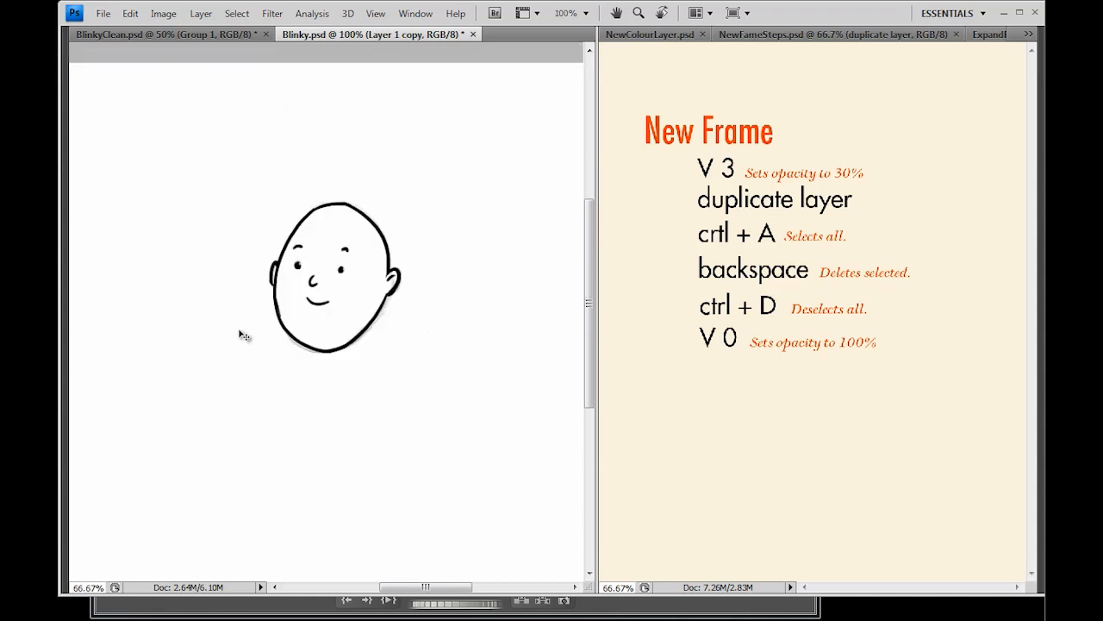
key(ctrl+plus)
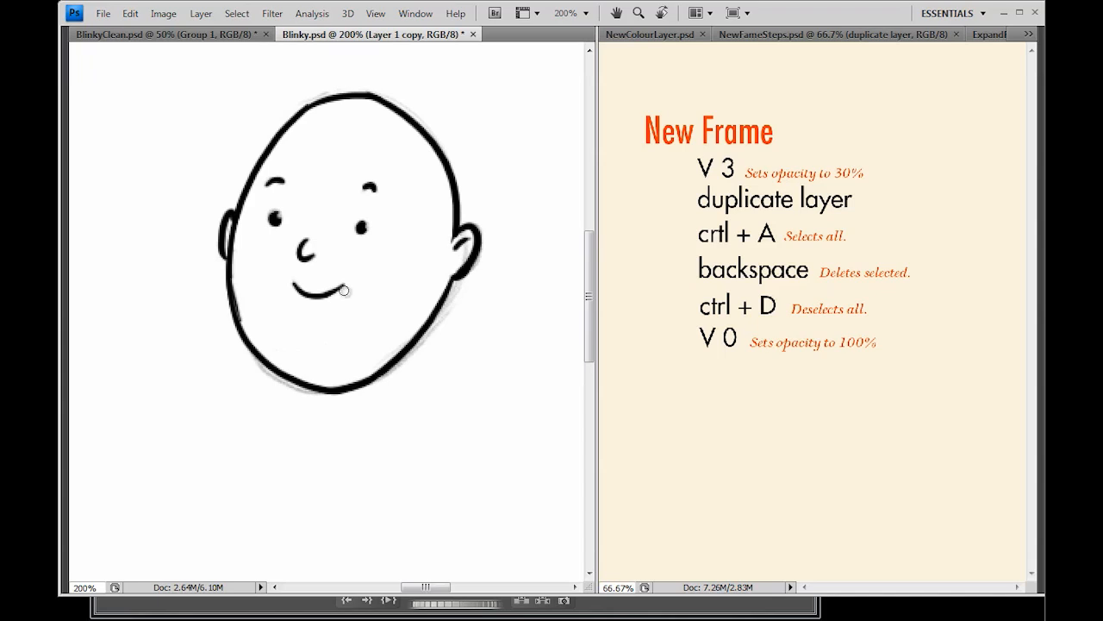
key(ctrl+plus)
key(ctrl+plus)
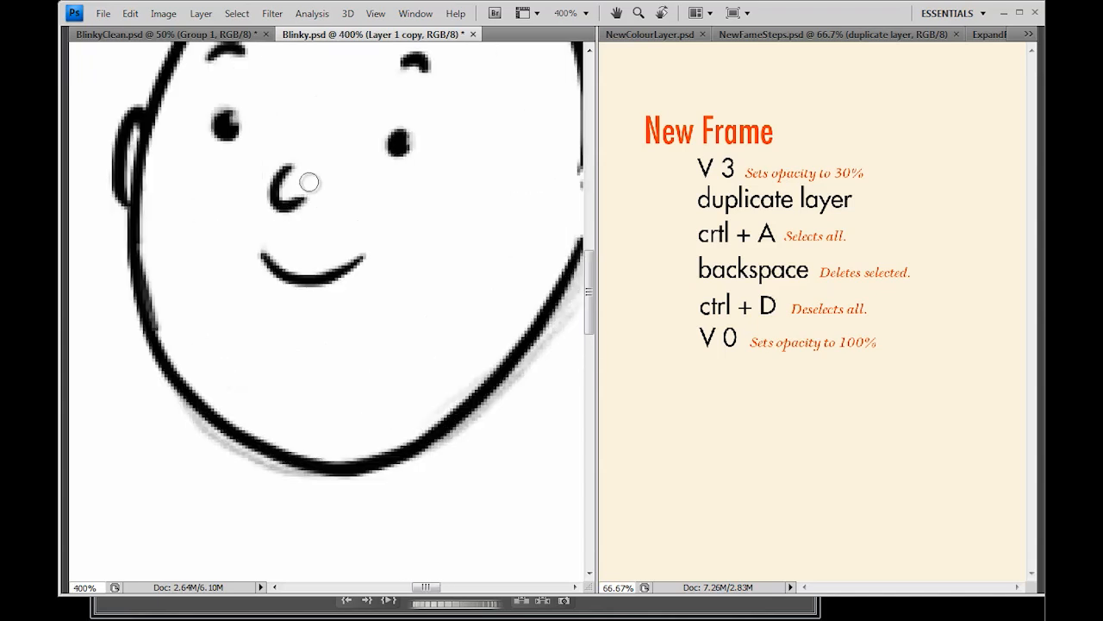
Step: Bring back the panels and hide the Layer 1 sketch so only the inked face shows
key(ctrl+minus)
key(ctrl+minus)
key(ctrl+minus)
key(ctrl+minus)
key(Tab)
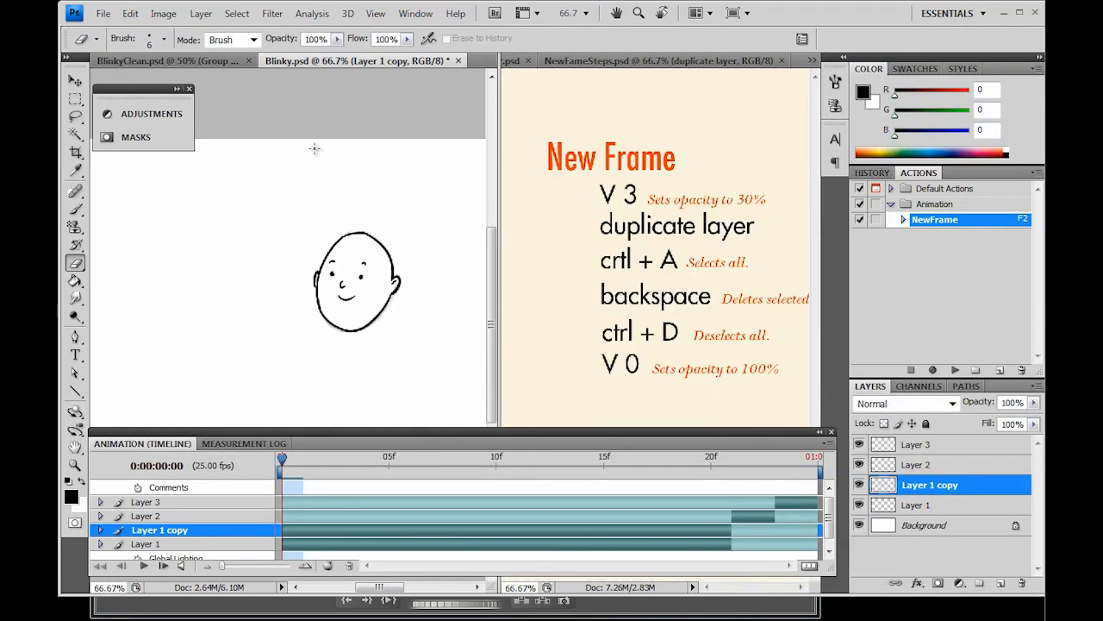
click(859, 504)
Step: Crop the canvas to a small area around the inked face and switch to the Eraser
key(ctrl+minus)
key(ctrl+minus)
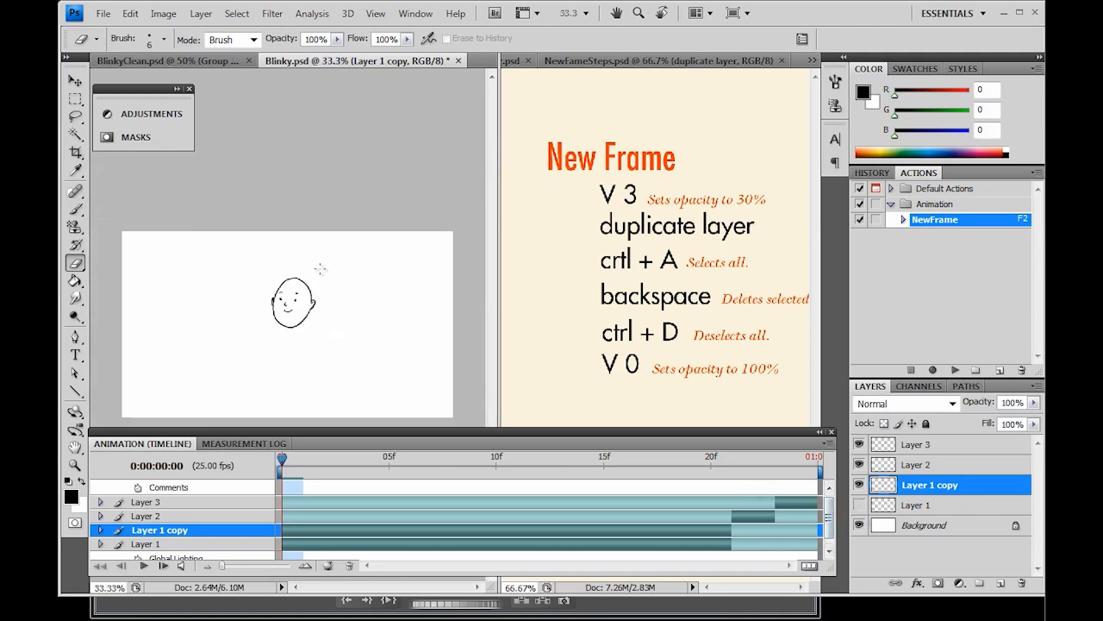
key(c)
mouse_move(255, 267)
mouse_down()
mouse_move(336, 335)
mouse_move(296, 341)
mouse_up()
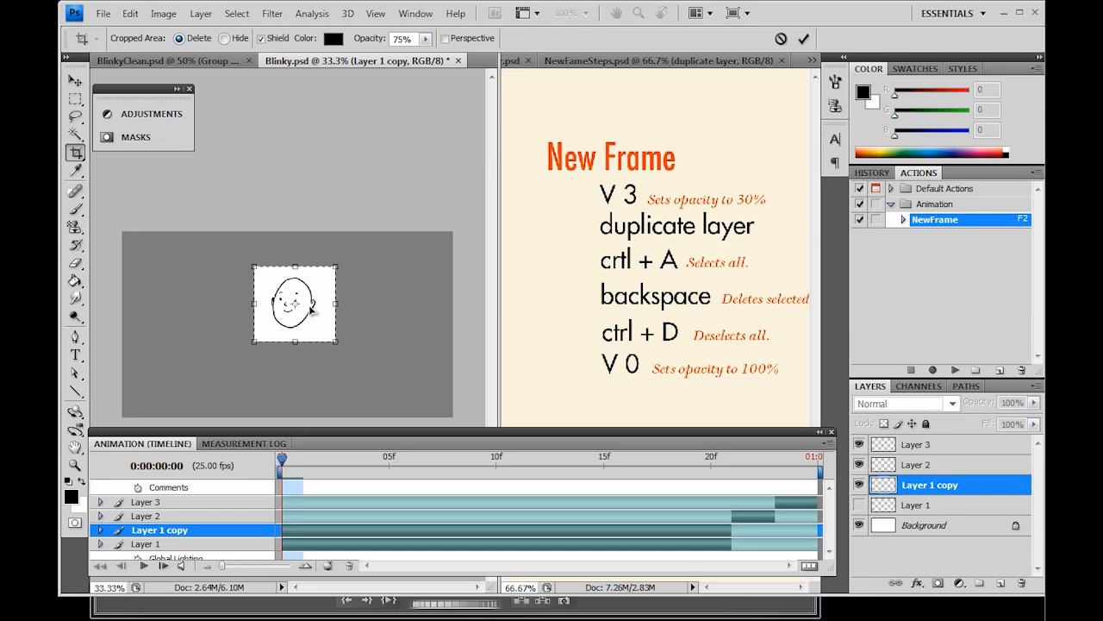
key(Return)
key(ctrl+1)
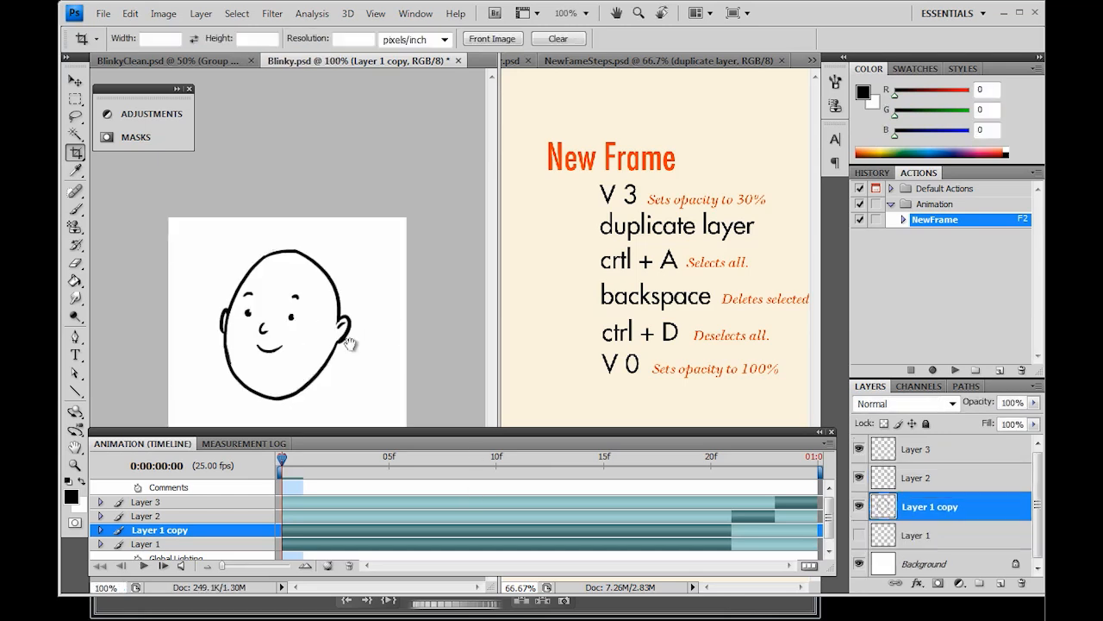
key(ctrl+plus)
key(e)
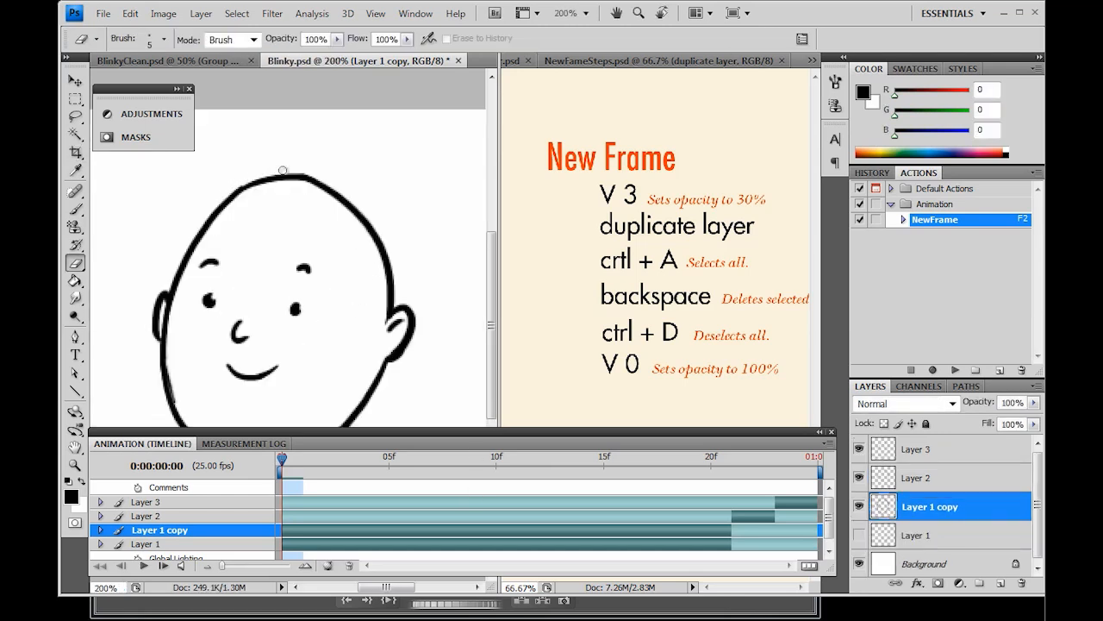
key(ctrl+minus)
key(ctrl+minus)
key(ctrl+plus)
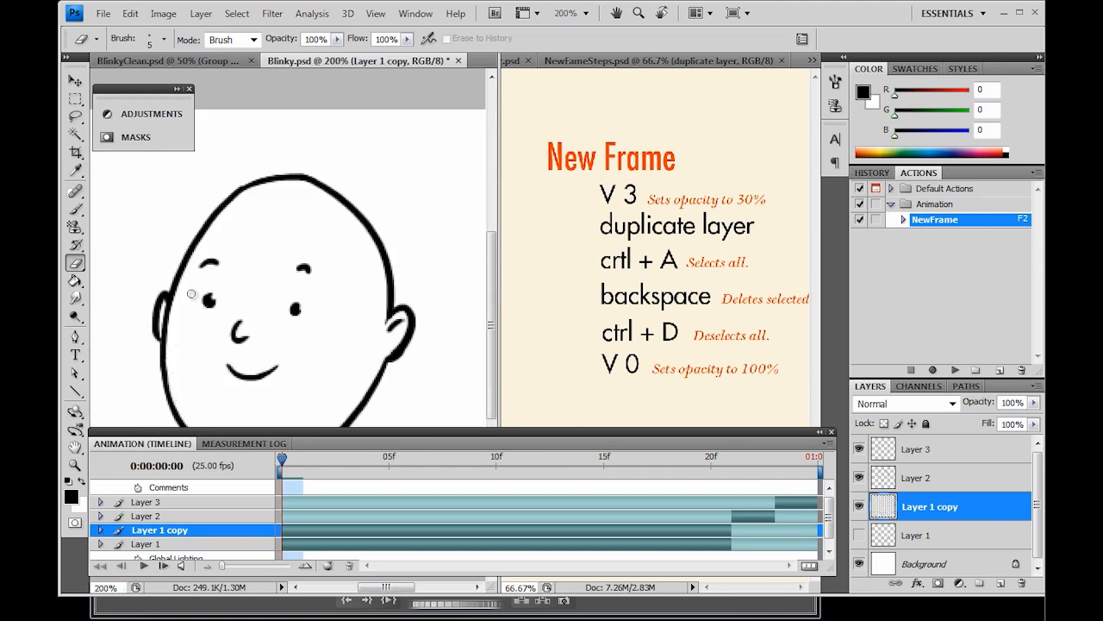
key(ctrl+minus)
key(ctrl+plus)
key(ctrl+minus)
key(ctrl+minus)
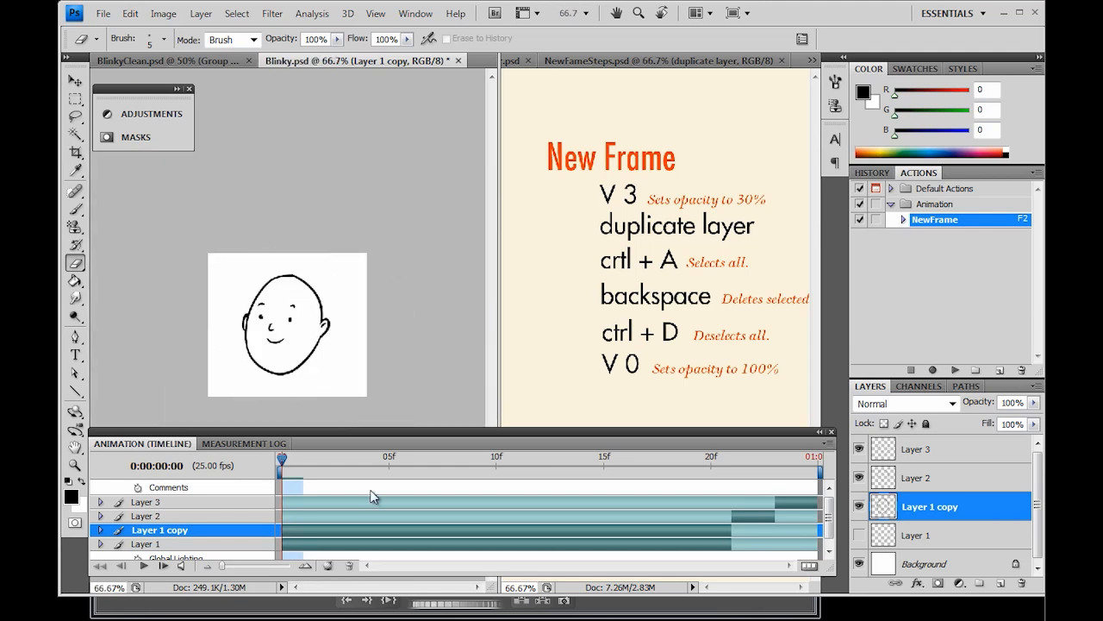
Step: Compare the inked Layer 1 copy with the Layer 1 sketch by switching their visibility, leaving only the inked layer shown
click(859, 506)
click(859, 506)
click(861, 536)
click(860, 507)
click(860, 536)
click(859, 506)
Step: Switch to the Paint Bucket and set the foreground colour to bright red (f70b0b)
key(ctrl+plus)
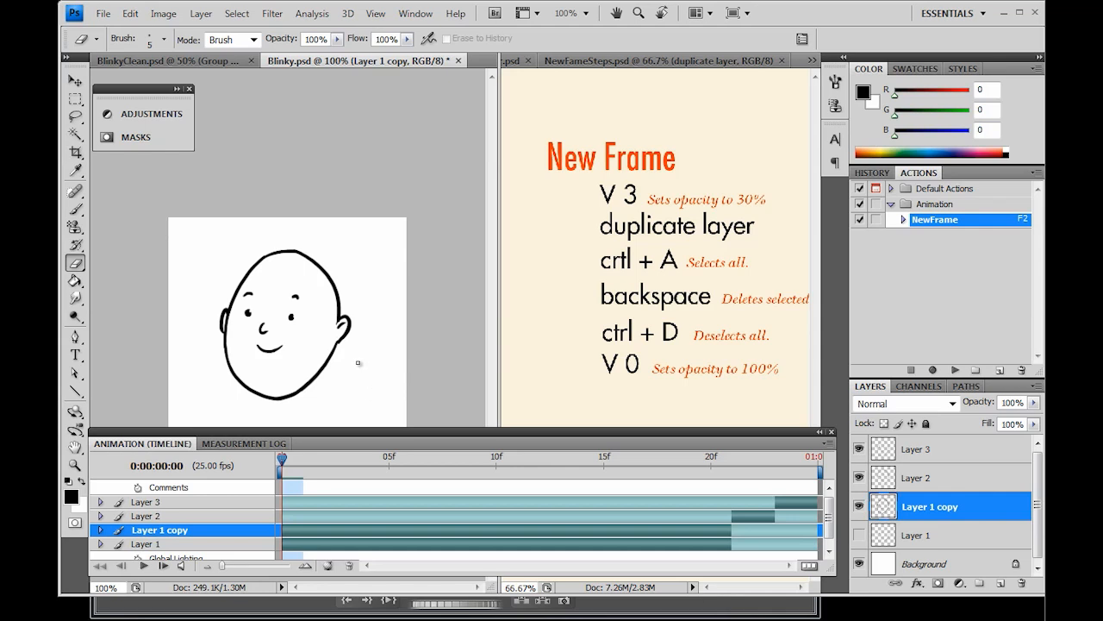
key(g)
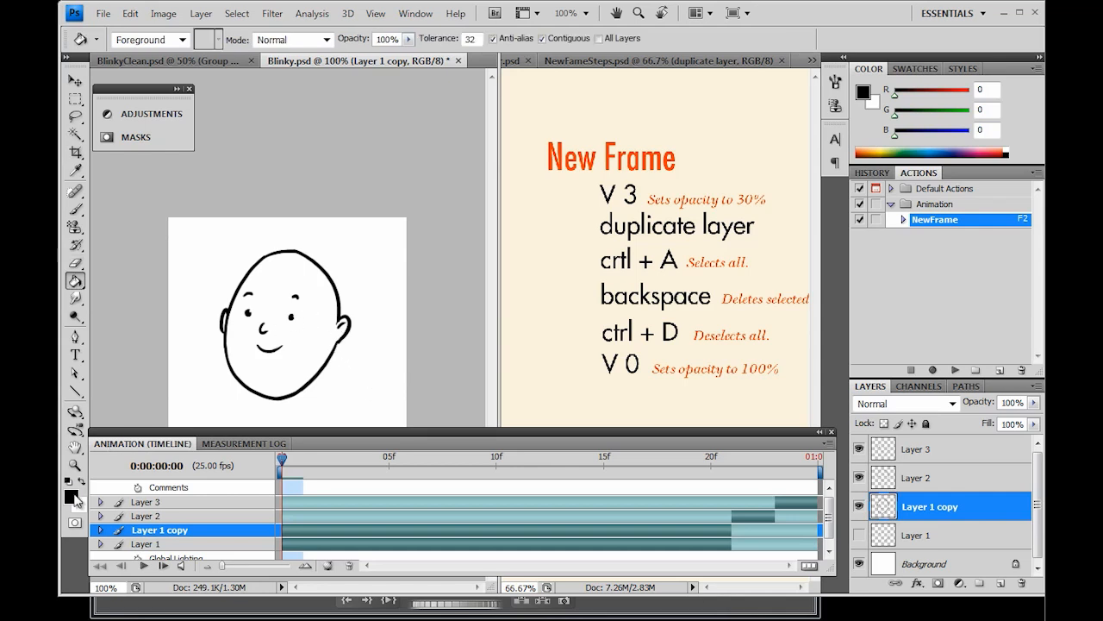
click(73, 497)
click(751, 129)
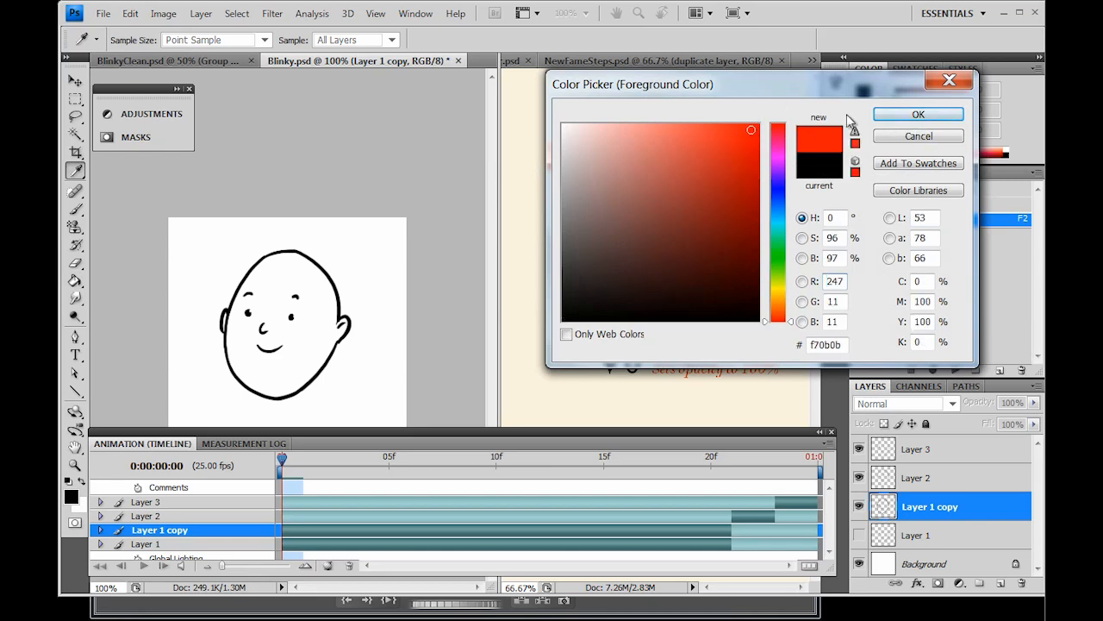
key(Return)
Step: Try filling the face with red directly on the inked Layer 1 copy, inspect the fill along the line edges, and undo it
key(ctrl+plus)
click(290, 313)
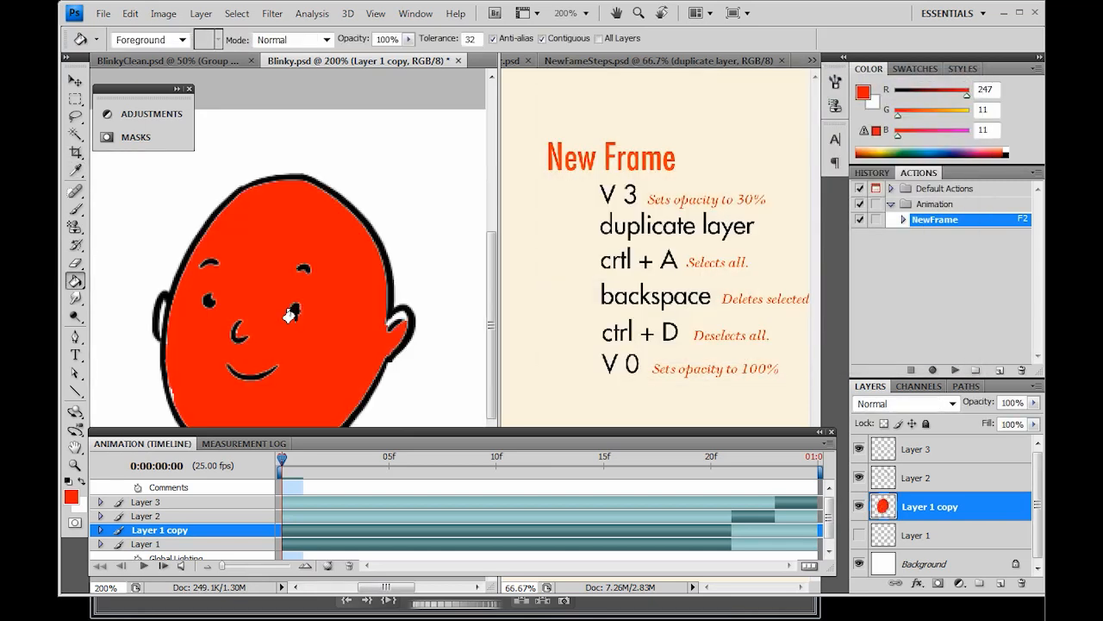
scroll(291, 315, up, 4)
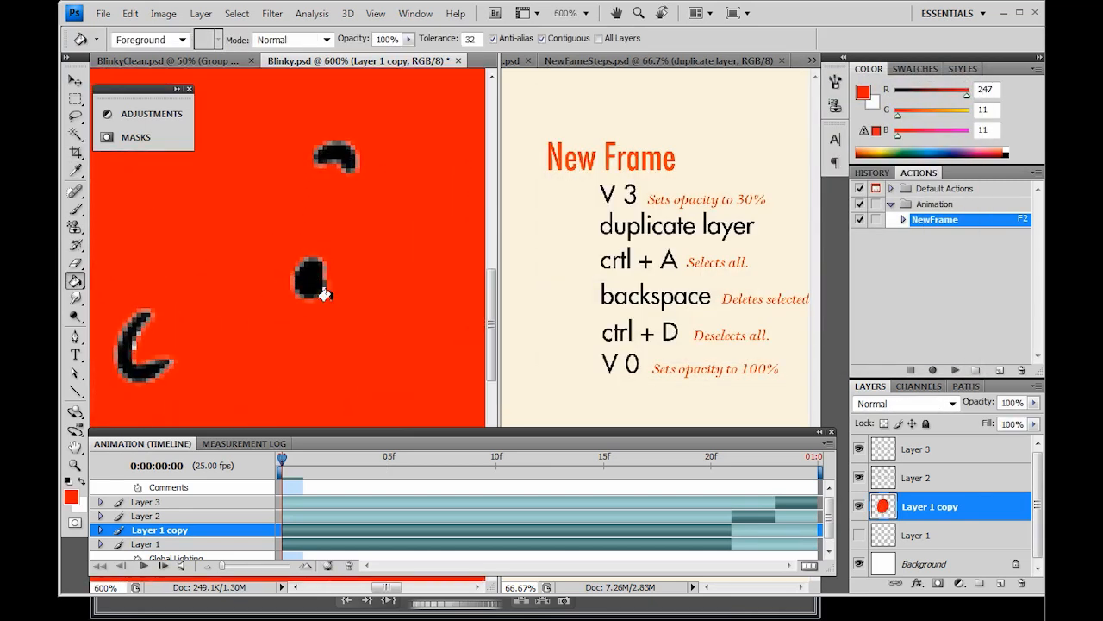
scroll(317, 269, down, 3)
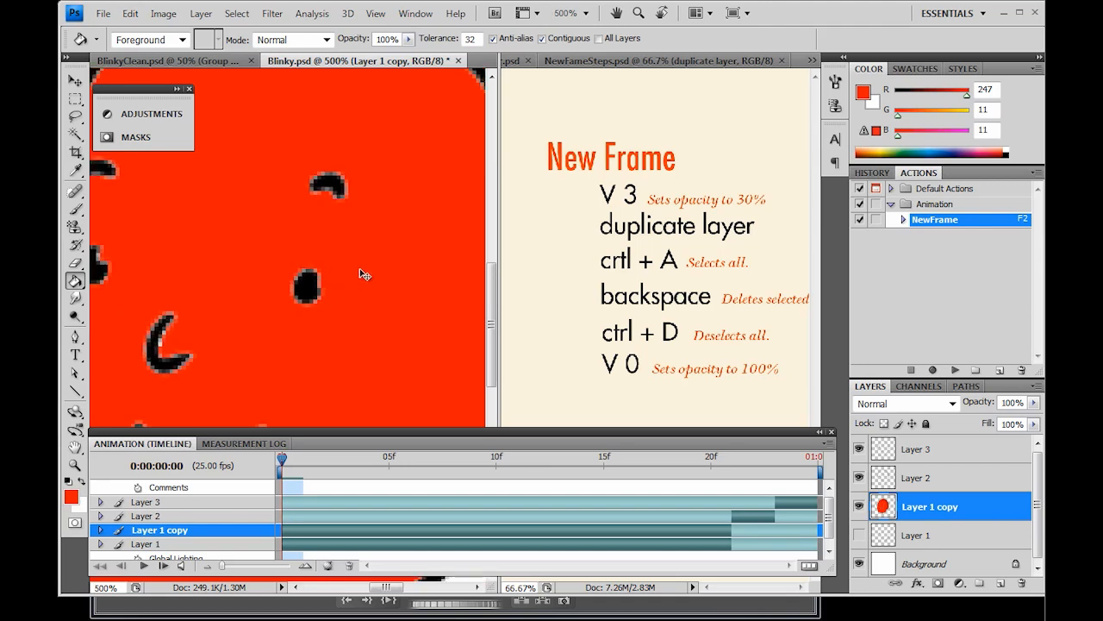
scroll(171, 179, up, 4)
scroll(147, 181, down, 2)
scroll(340, 190, down, 5)
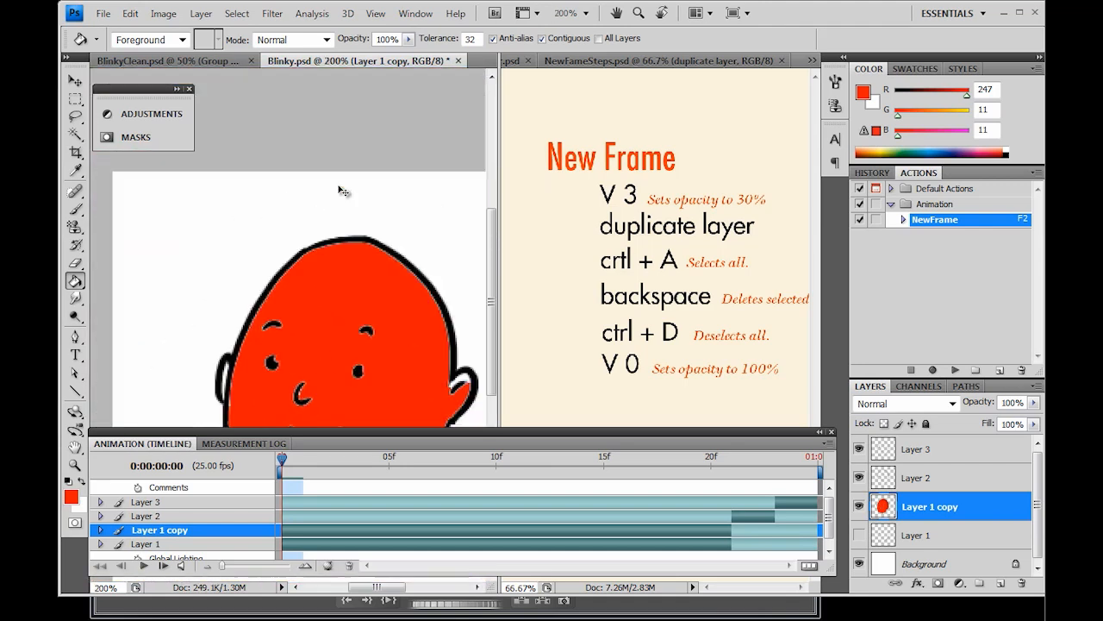
scroll(345, 190, up, 2)
key(ctrl+z)
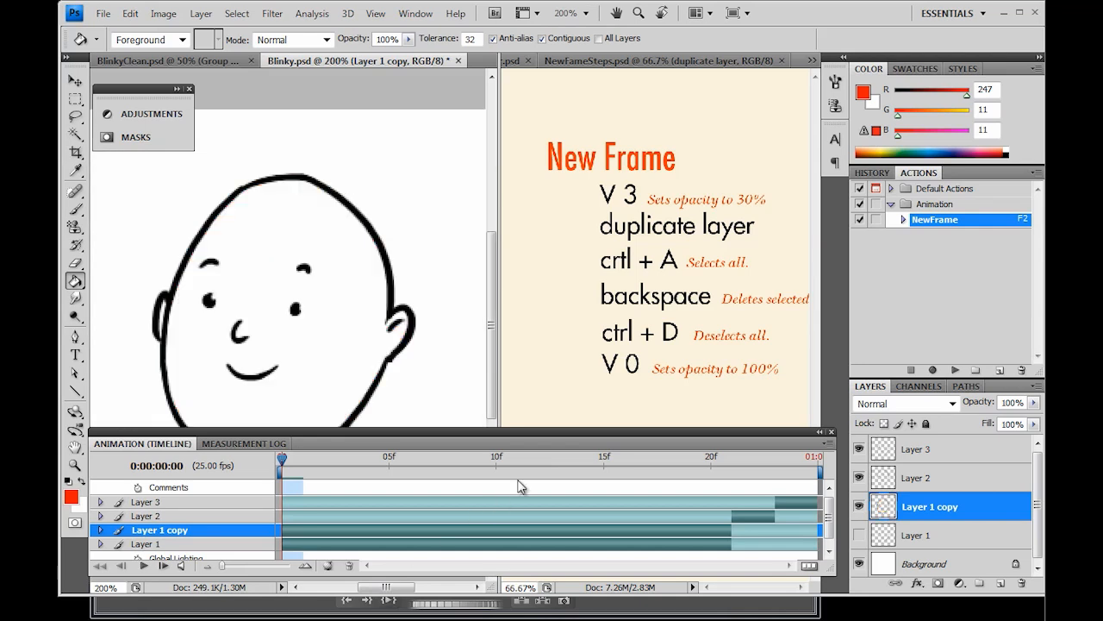
Step: Return the playhead to the first frame and show the NewColourLayer.psd notes beside the face drawing
key(ctrl+plus)
key(space)
key(ctrl+minus)
drag(391, 369, 409, 279)
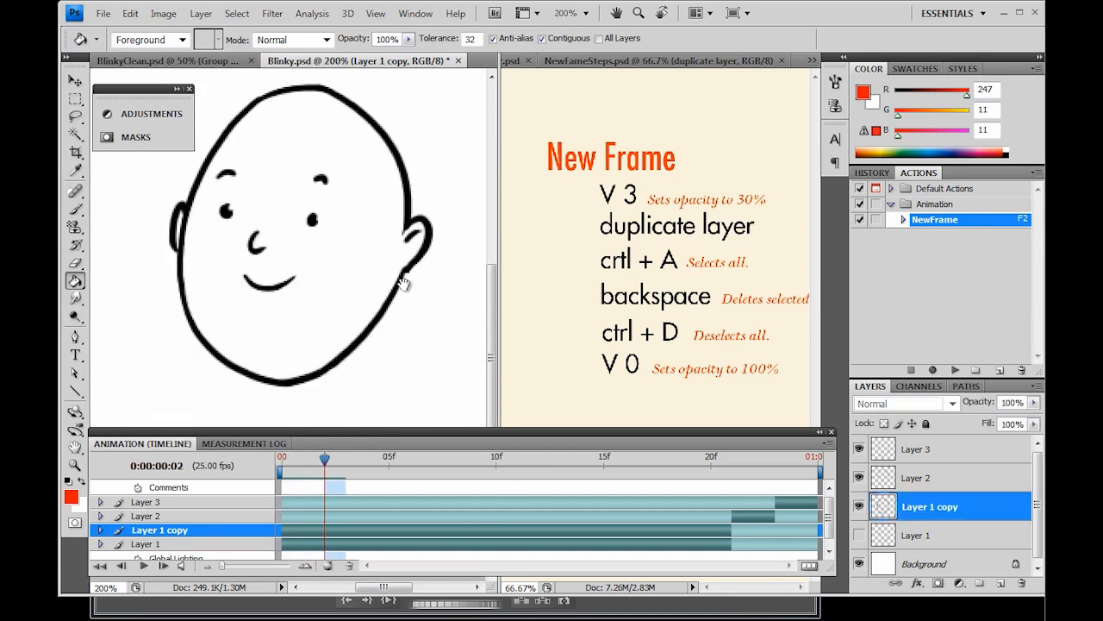
drag(325, 460, 281, 461)
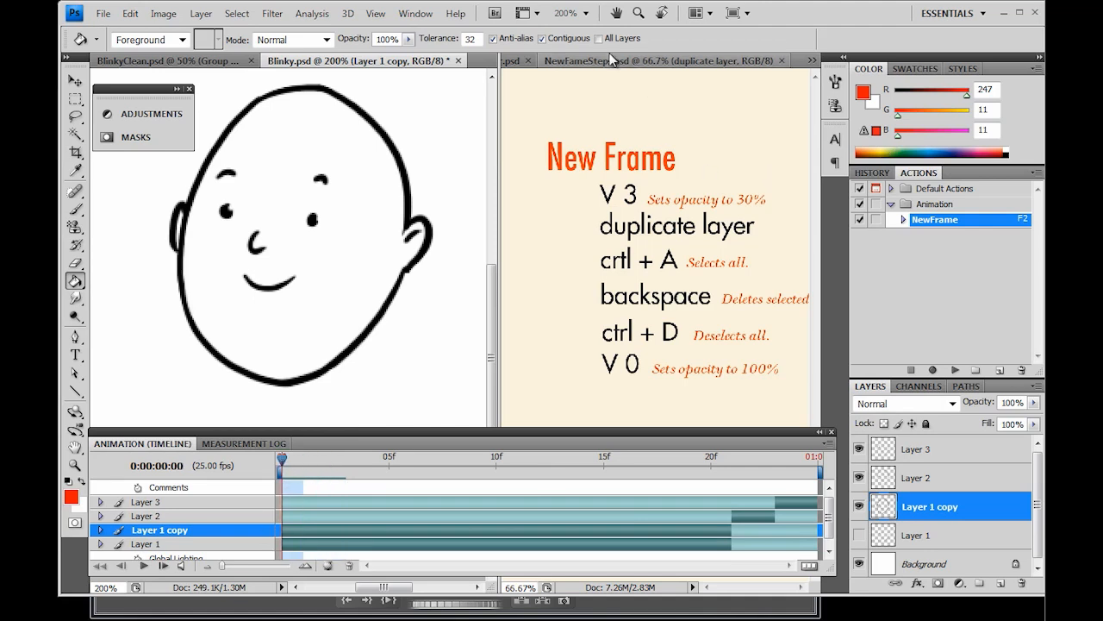
click(811, 59)
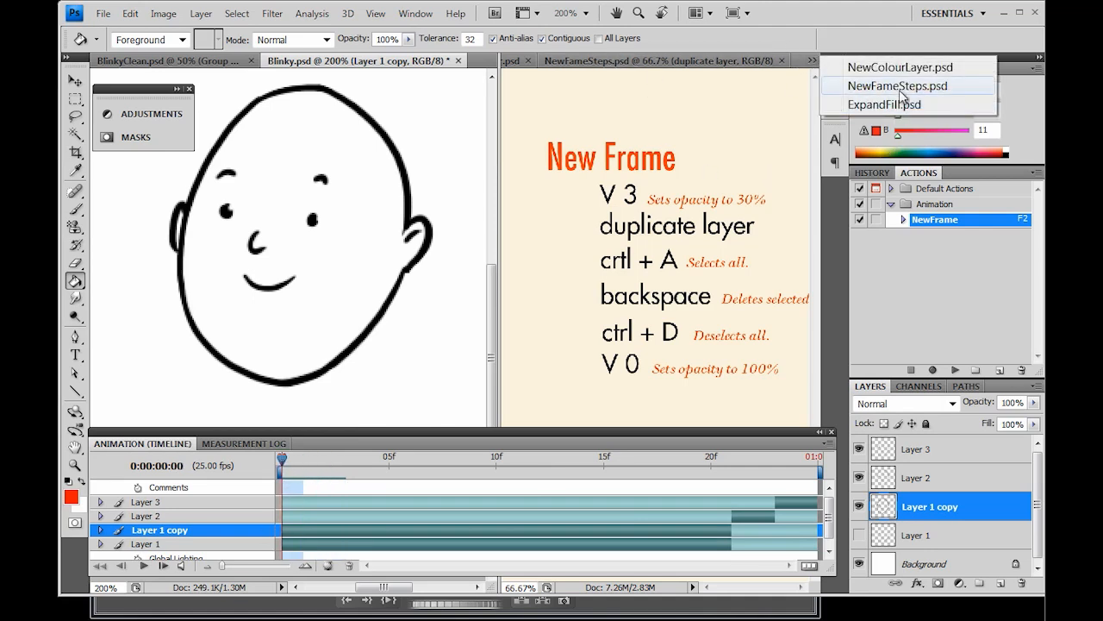
click(883, 67)
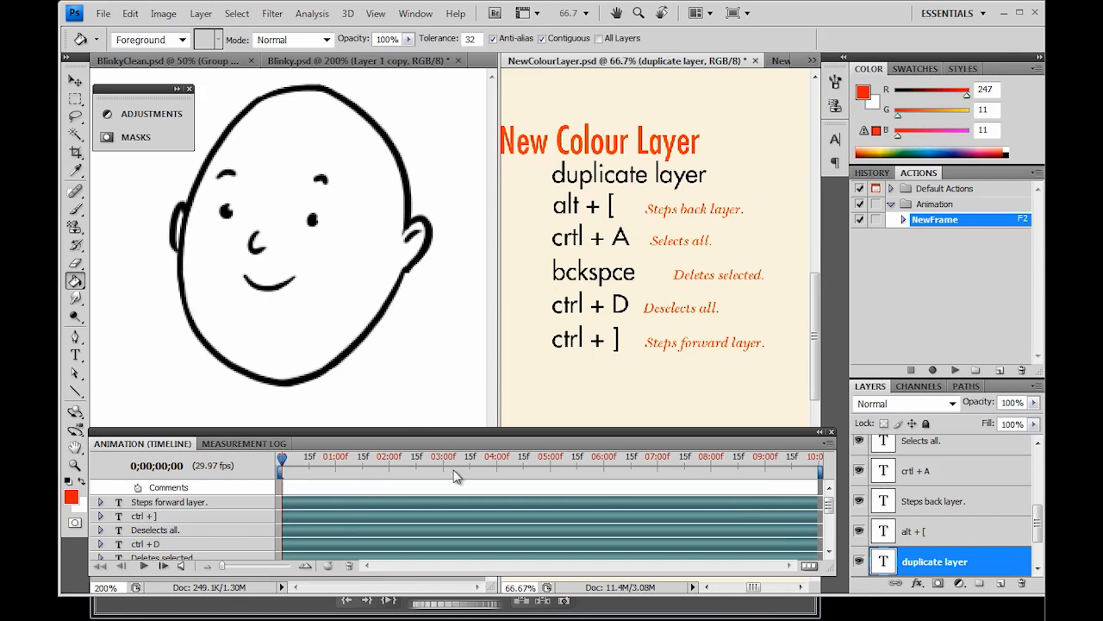
Step: Return to the Blinky.psd document with the Move tool and check Layer 1 copy by switching its visibility off and on
key(v)
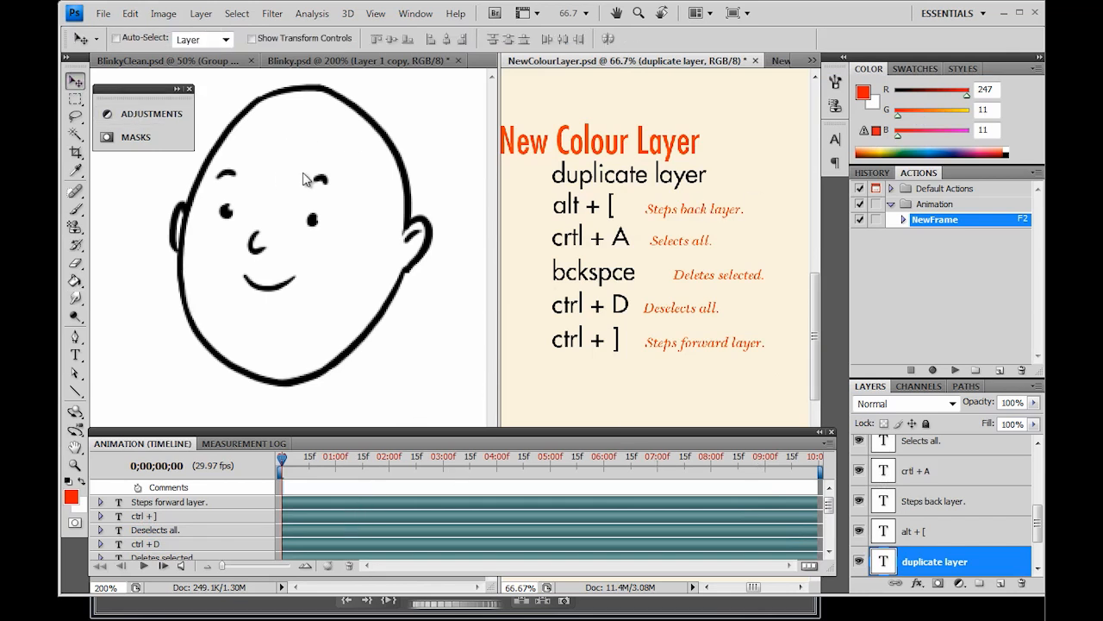
click(389, 123)
key(ctrl+minus)
click(859, 505)
click(860, 506)
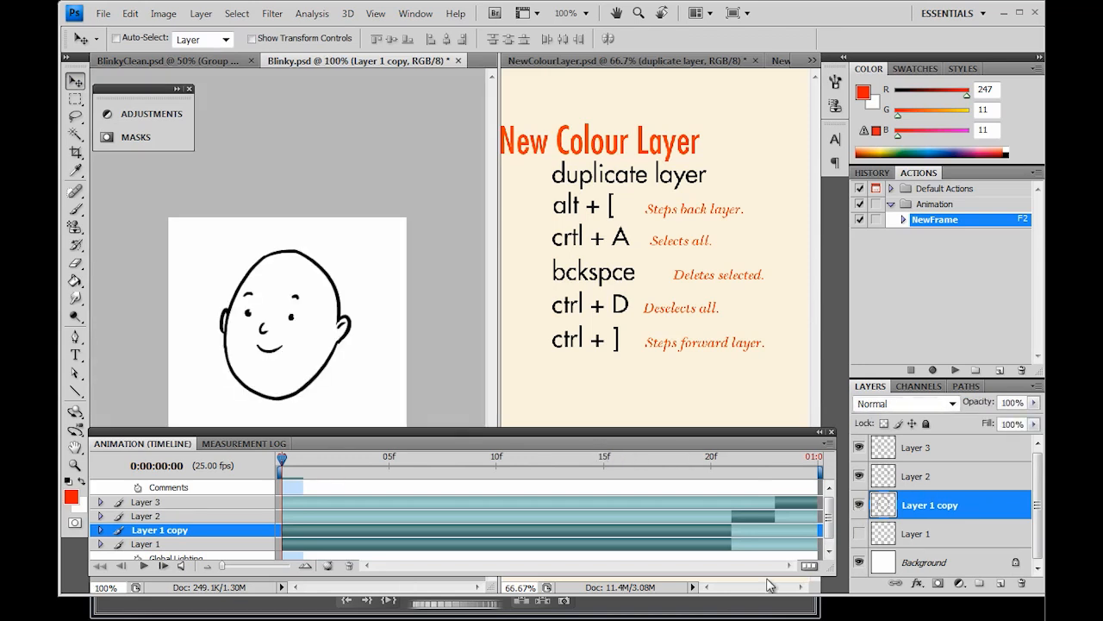
click(854, 509)
click(854, 509)
Step: Start recording a new action named NewColourLayer in the Animation set
click(999, 370)
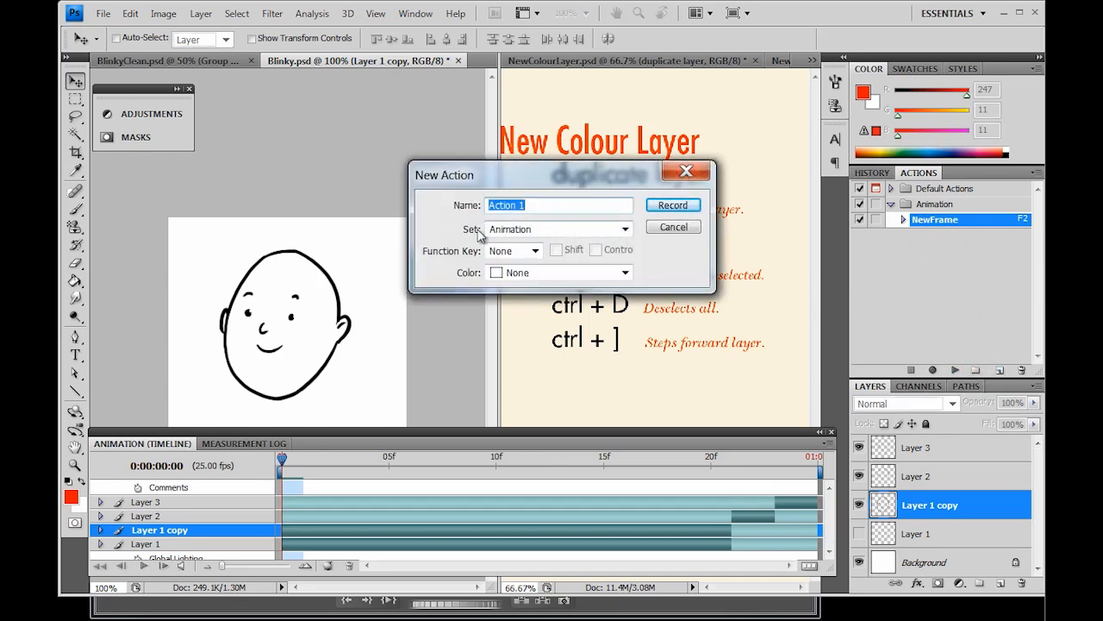
text(NewC)
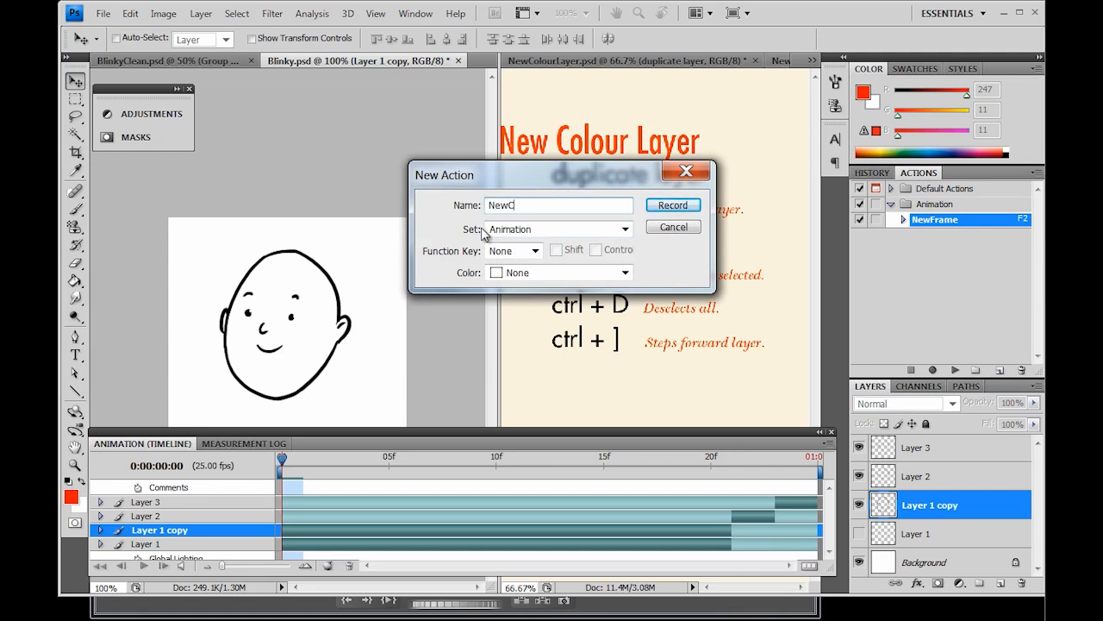
text(olourLayer)
click(671, 205)
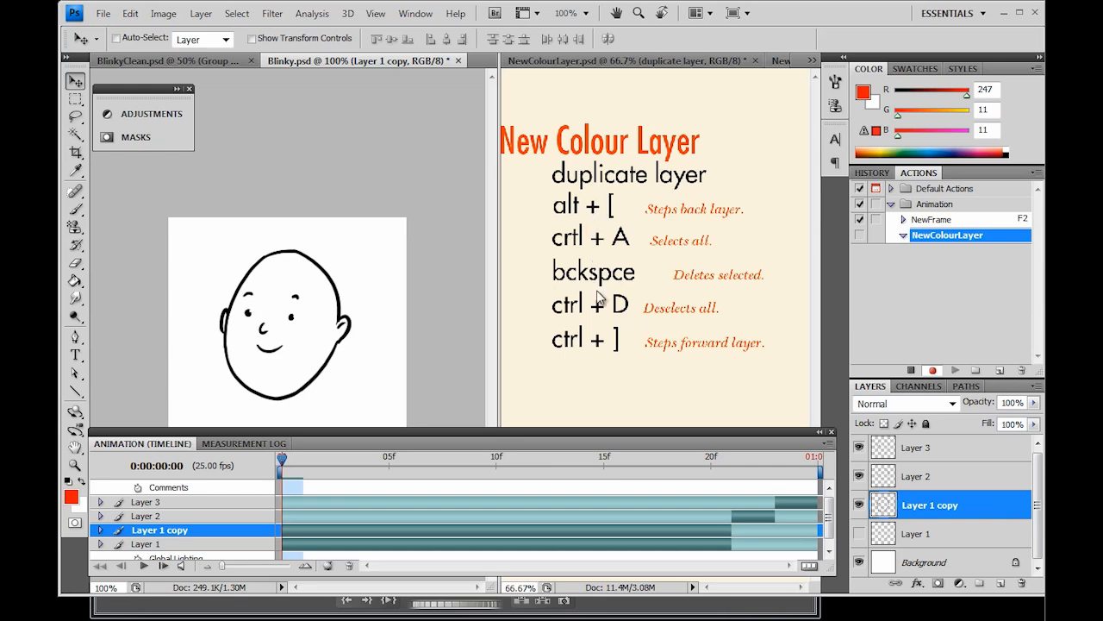
Step: Record duplicating Layer 1 copy, clearing all content from the layer below the duplicate and reselecting the layer above, and stop recording
drag(978, 509, 999, 583)
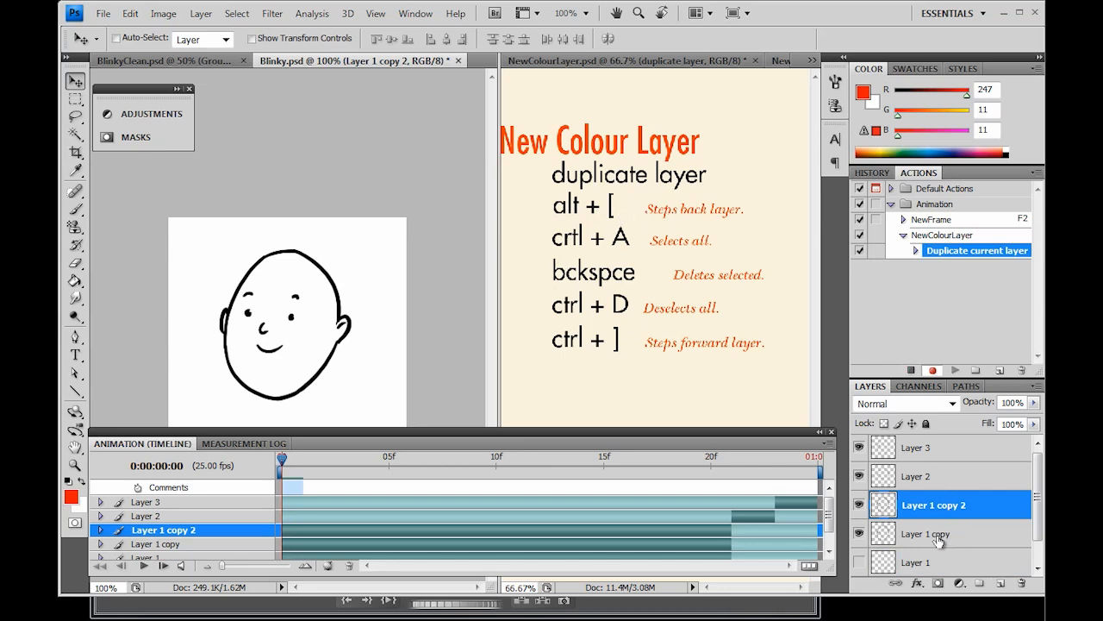
key(alt+bracketleft)
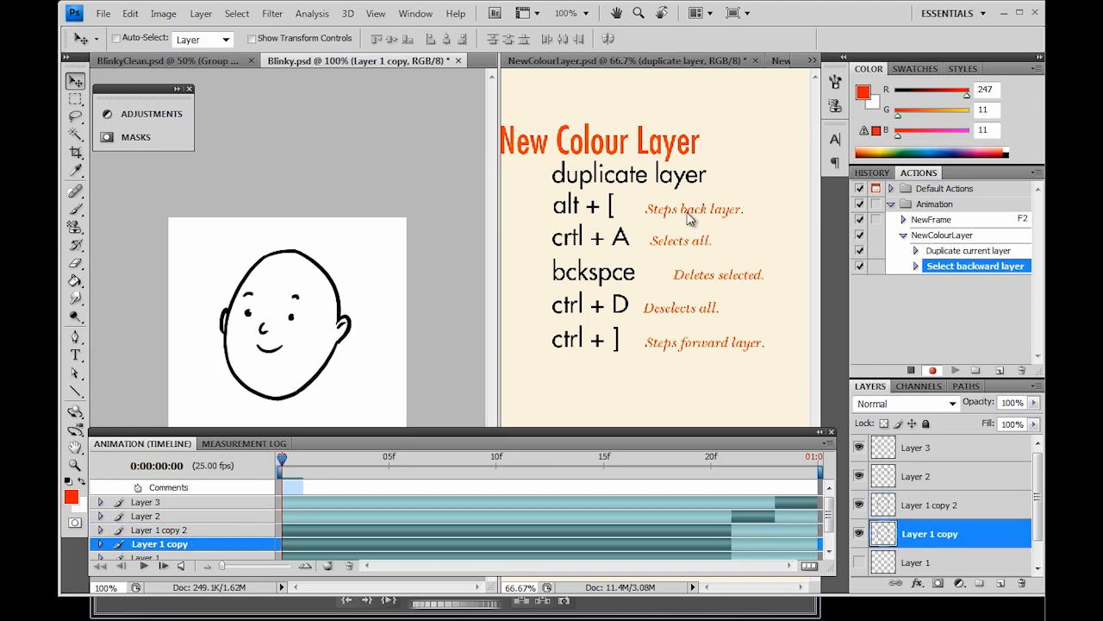
key(ctrl+a)
key(BackSpace)
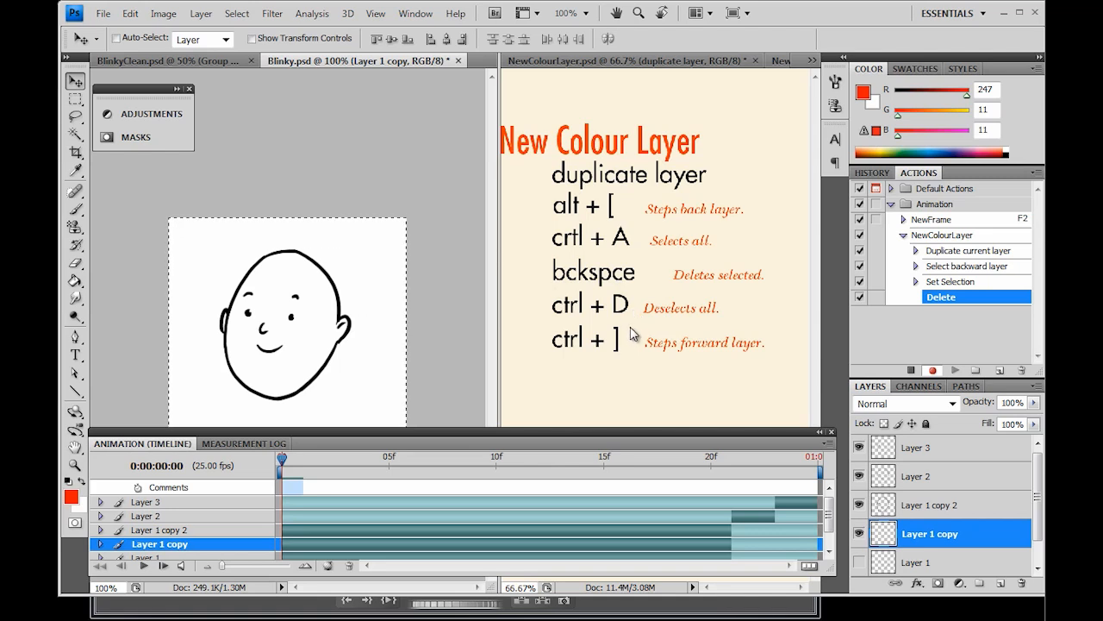
key(ctrl+d)
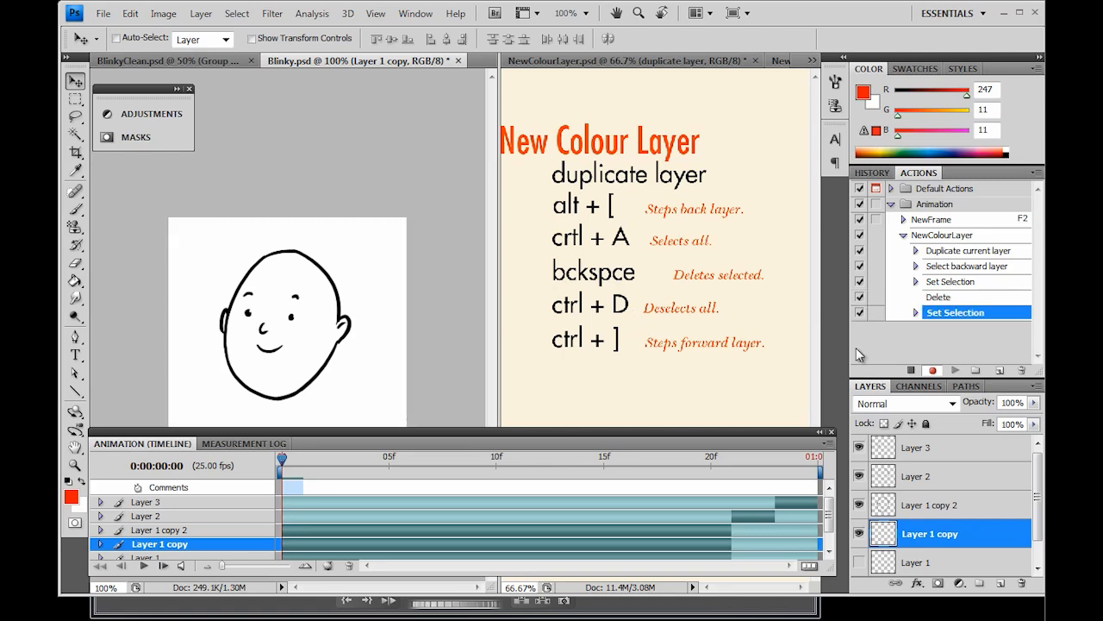
key(alt+bracketright)
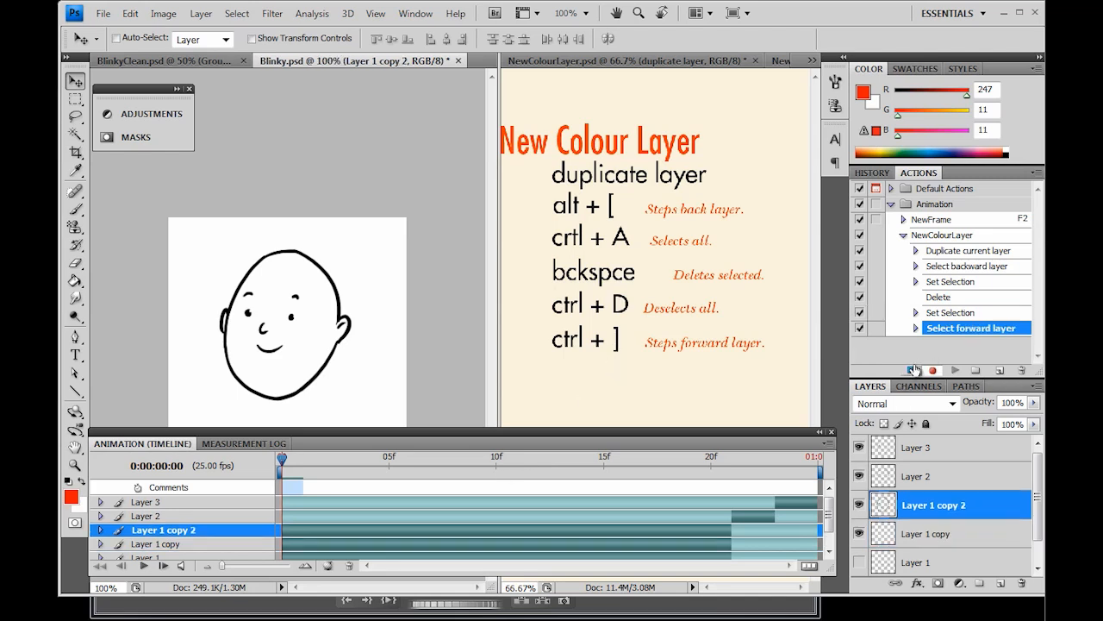
click(912, 371)
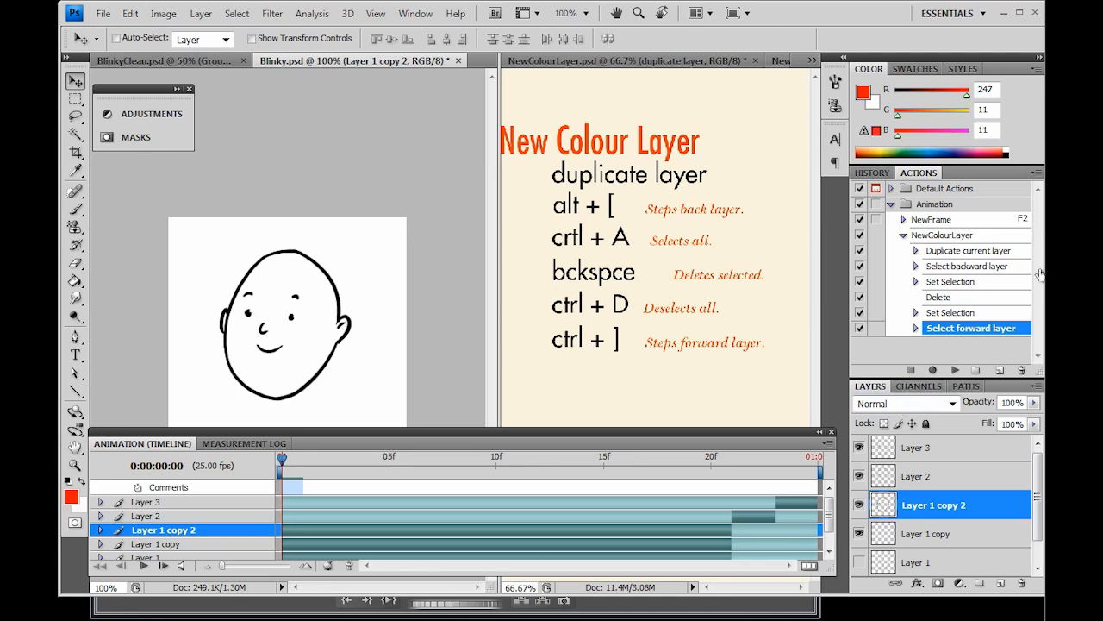
Step: Assign the F3 function key to the NewColourLayer action
click(963, 236)
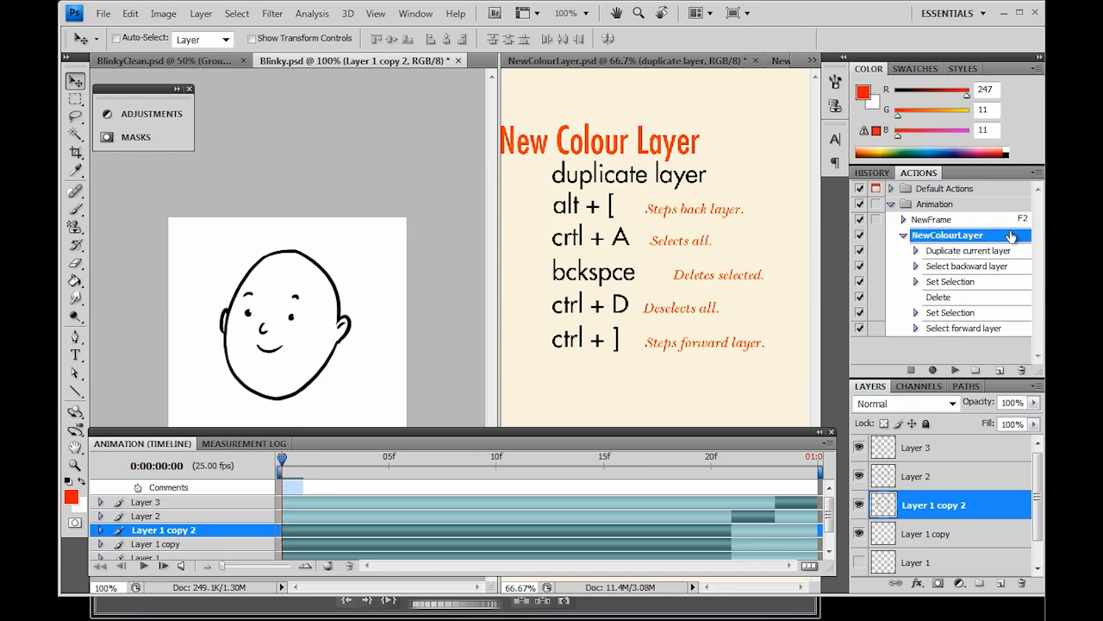
double_click(1010, 237)
click(534, 250)
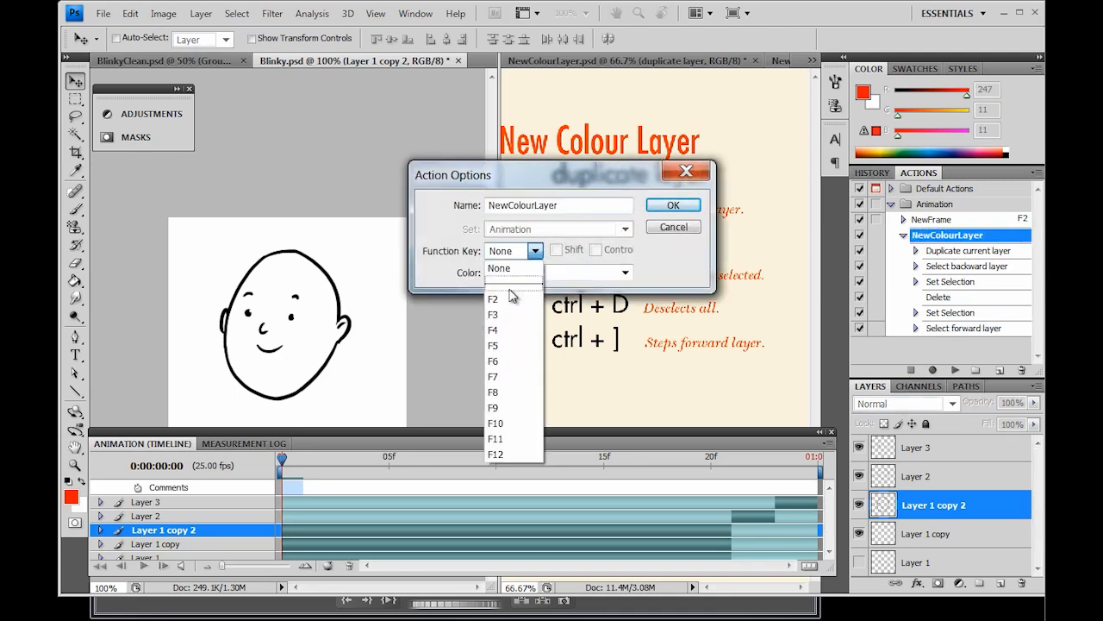
click(509, 309)
click(686, 205)
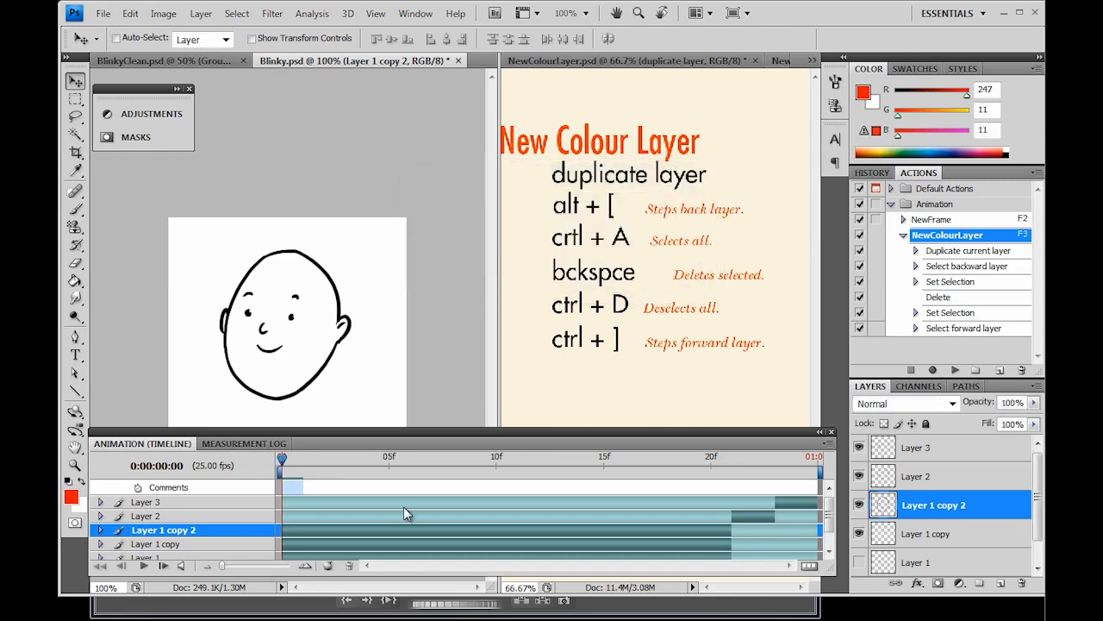
Step: Collapse the NewColourLayer action's recorded steps and return the playhead to the first frame
key(space)
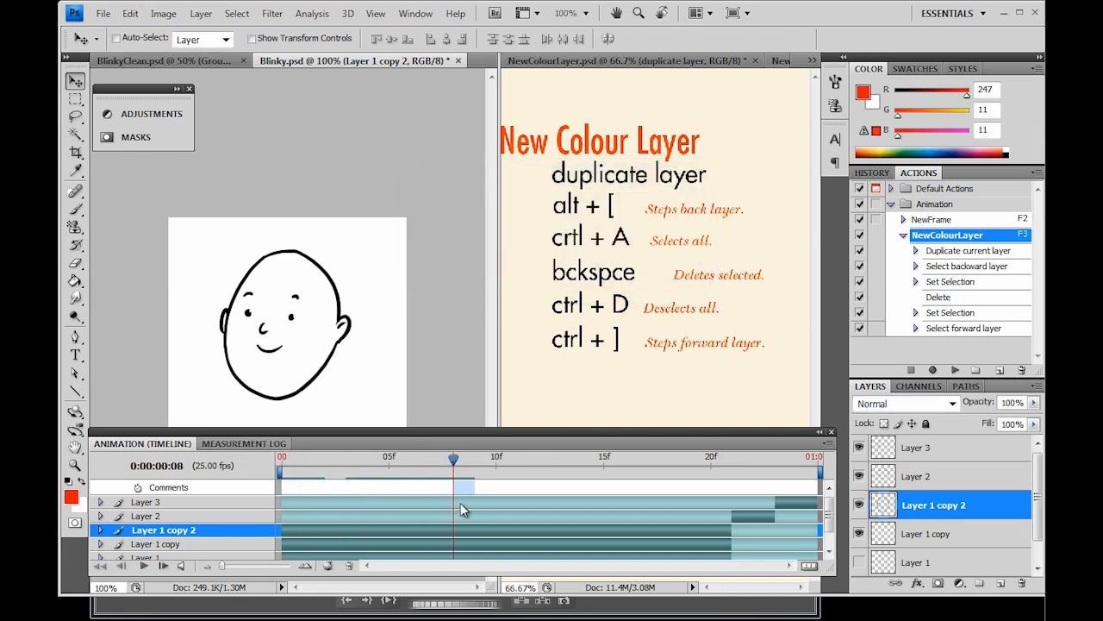
click(946, 540)
click(932, 511)
click(941, 541)
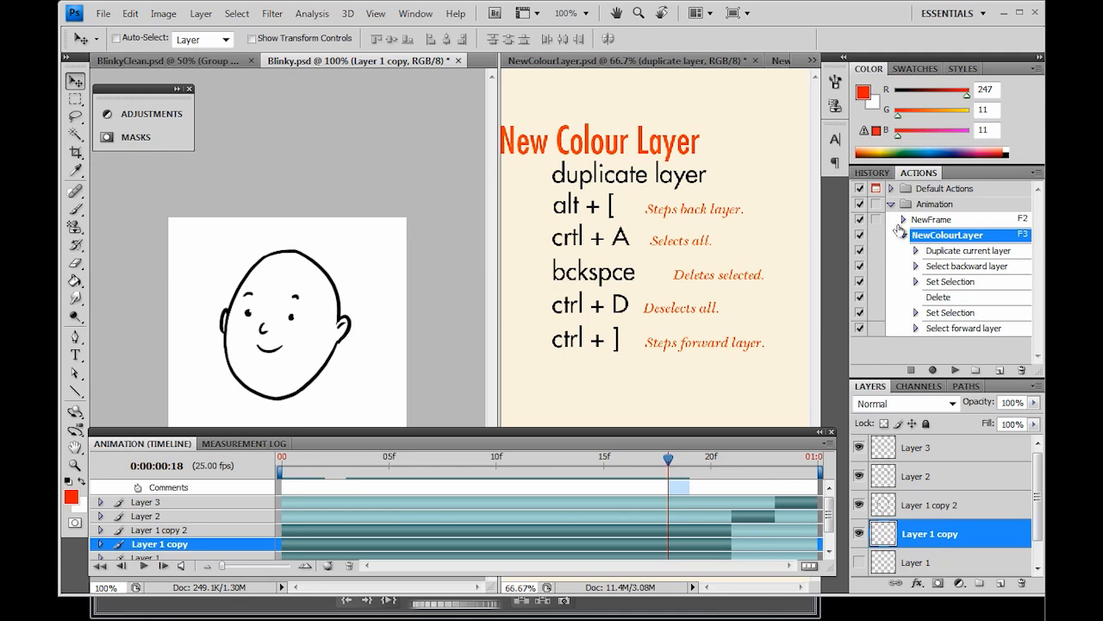
click(905, 236)
drag(662, 459, 281, 459)
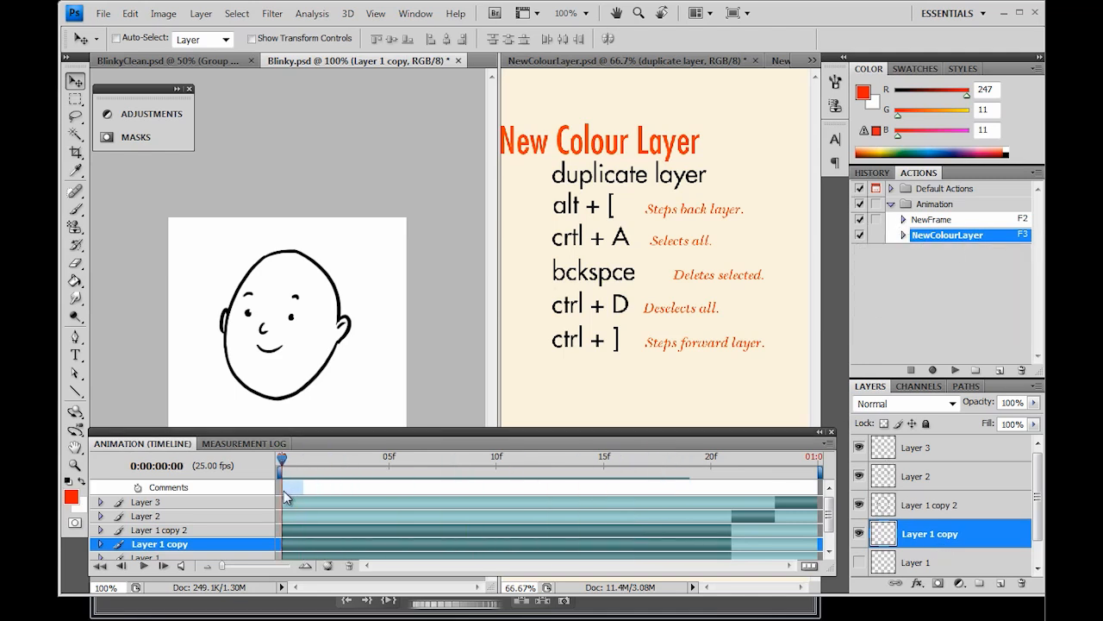
Step: Check the emptied Layer 1 copy by switching its visibility off and on, and select Layer 1 copy 2
click(860, 534)
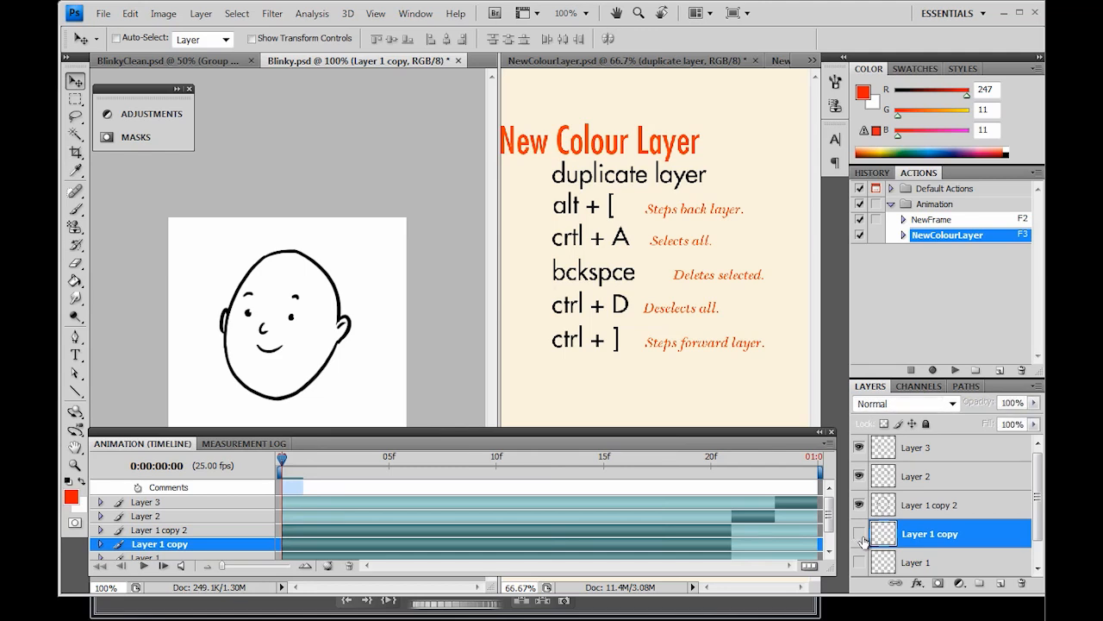
click(859, 533)
click(313, 529)
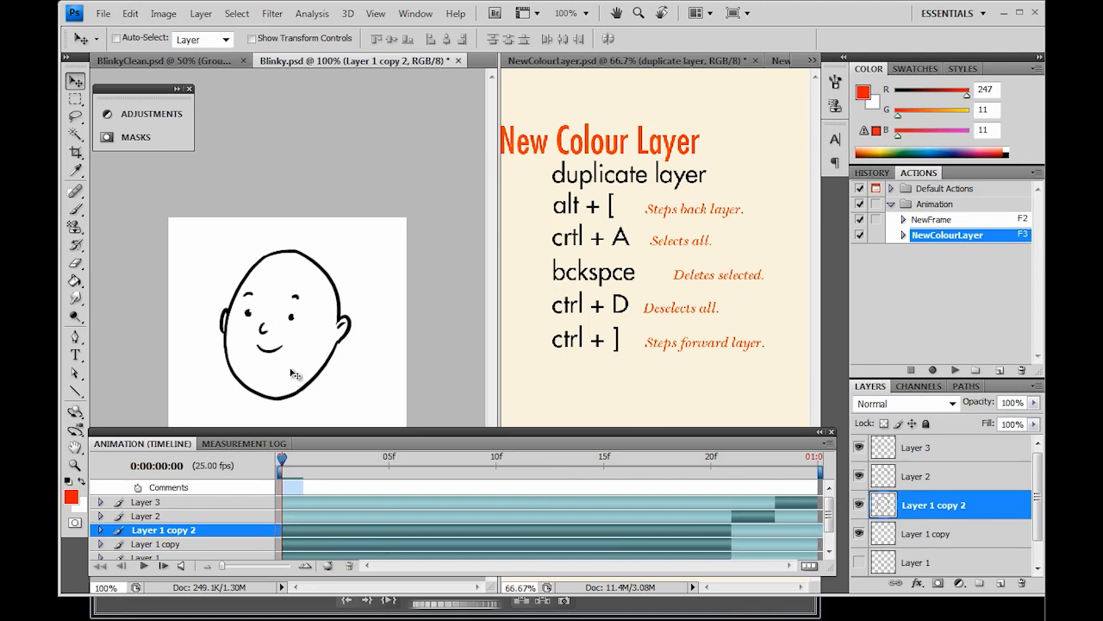
Step: Show the ExpandFill.psd notes beside the face drawing and switch to the Magic Wand tool
key(ctrl+plus)
key(ctrl+minus)
click(812, 60)
click(929, 105)
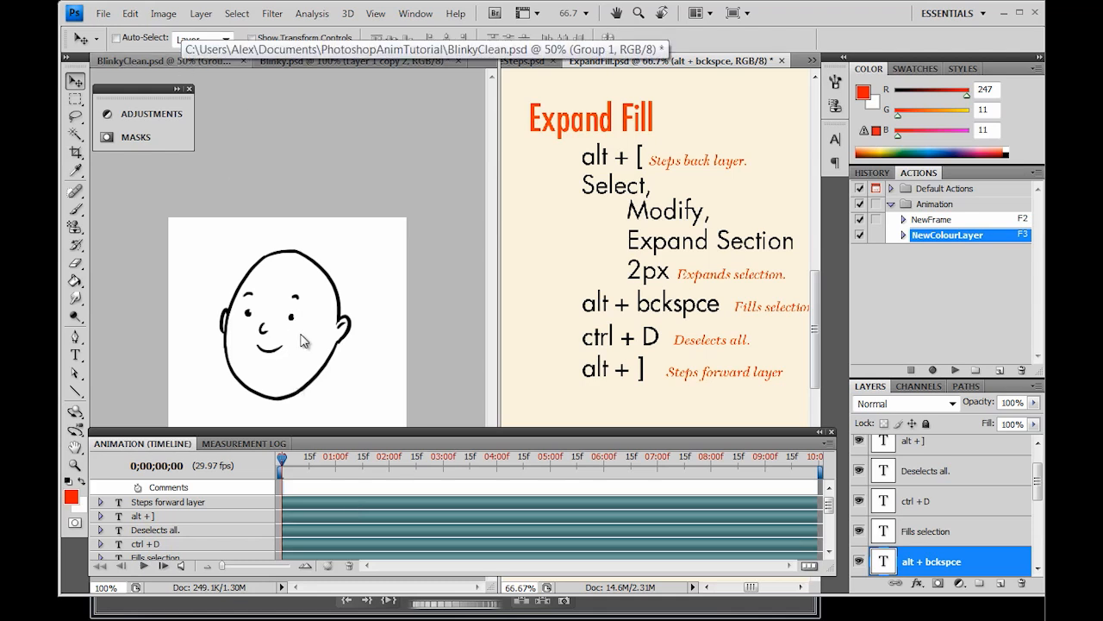
key(w)
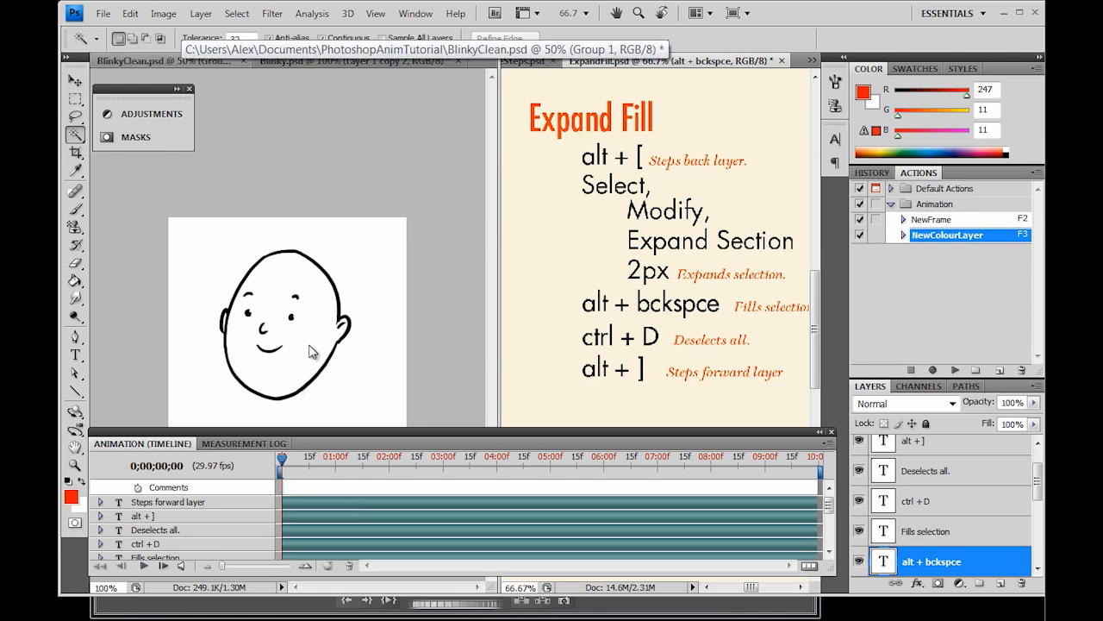
Step: Select the inside of the face outline on Layer 1 copy 2 in Blinky.psd with the Magic Wand
key(ctrl+plus)
key(ctrl+plus)
key(ctrl+minus)
key(ctrl+minus)
click(447, 152)
key(ctrl+plus)
key(ctrl+plus)
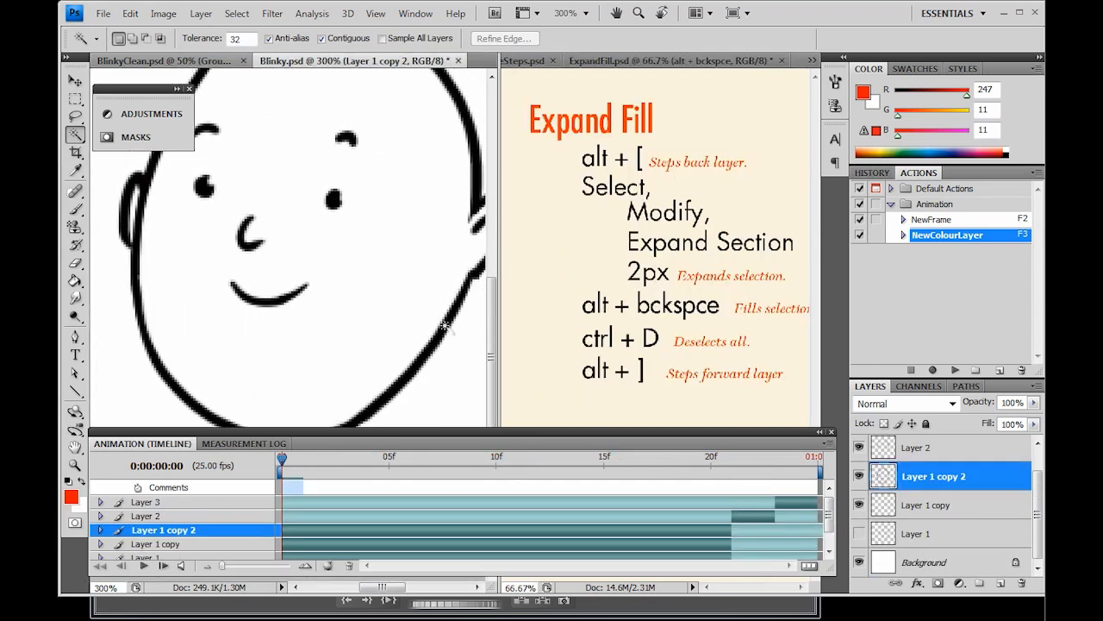
key(b)
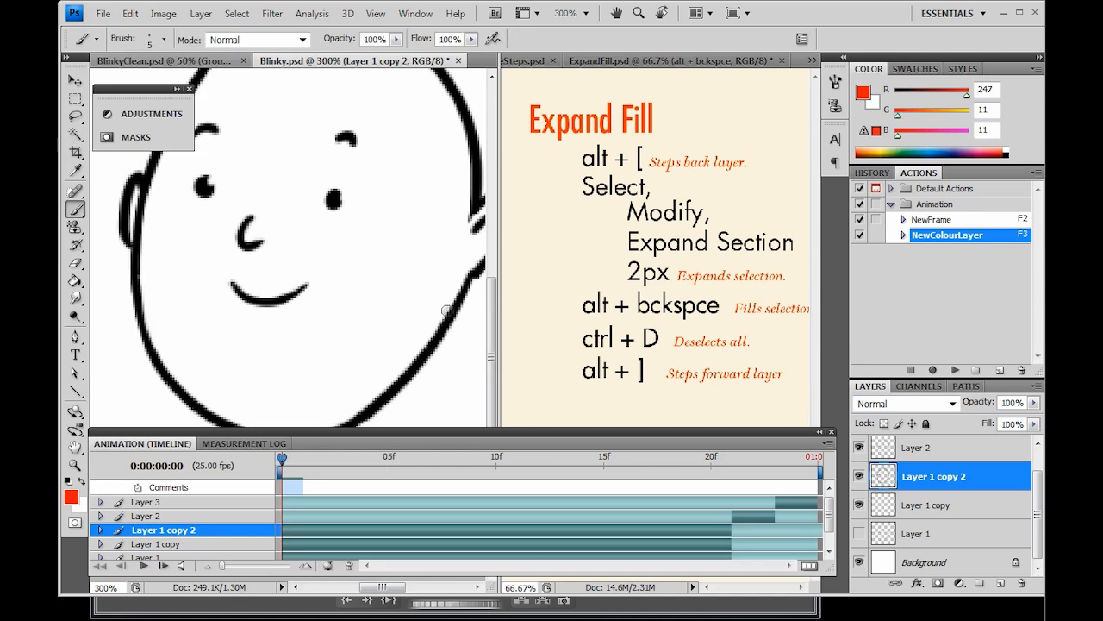
click(860, 476)
click(860, 476)
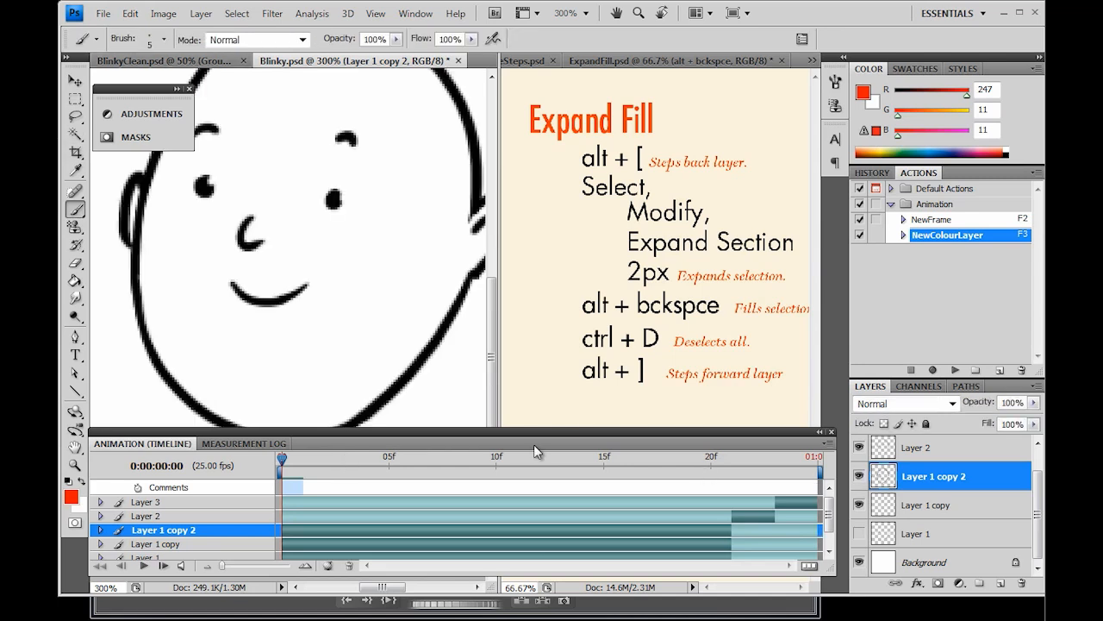
key(w)
click(412, 332)
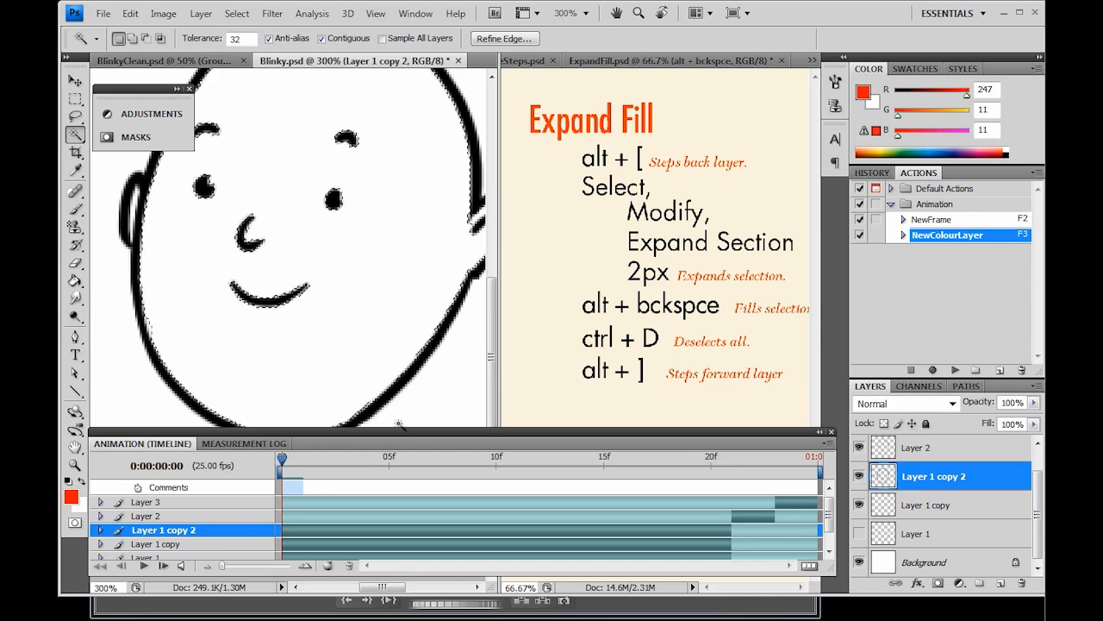
Step: Expand the face selection by 2 pixels
click(202, 16)
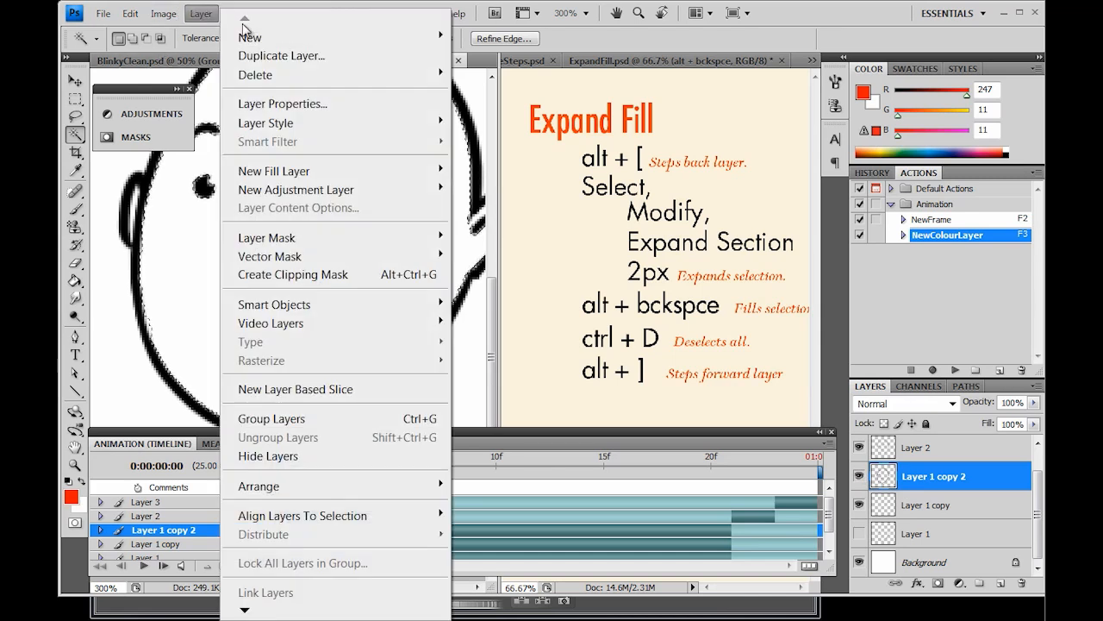
click(202, 14)
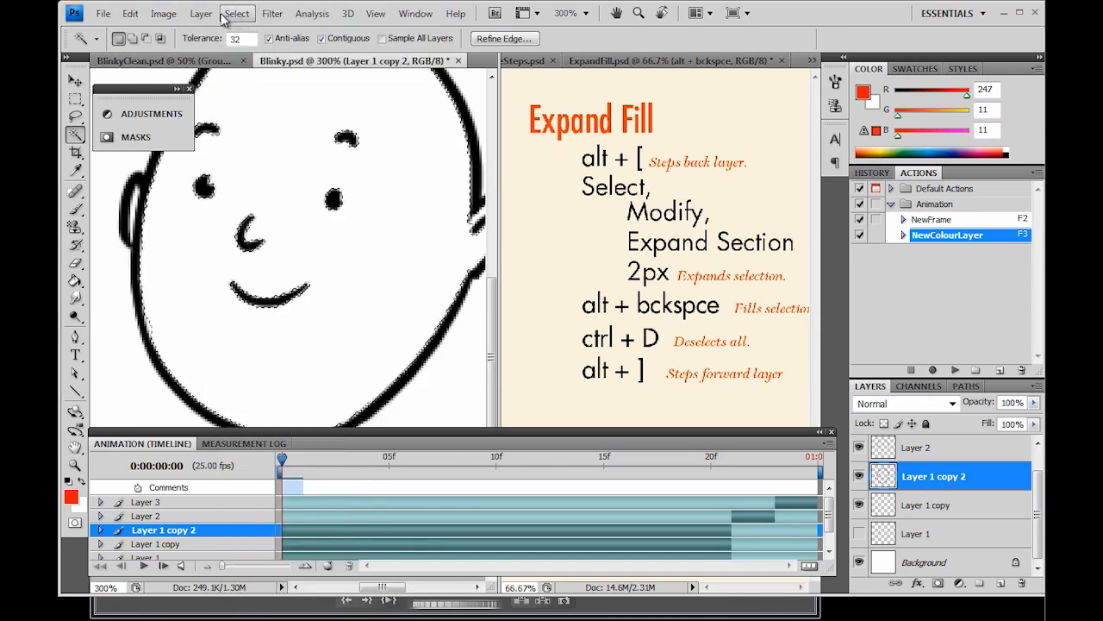
click(272, 14)
mouse_move(237, 13)
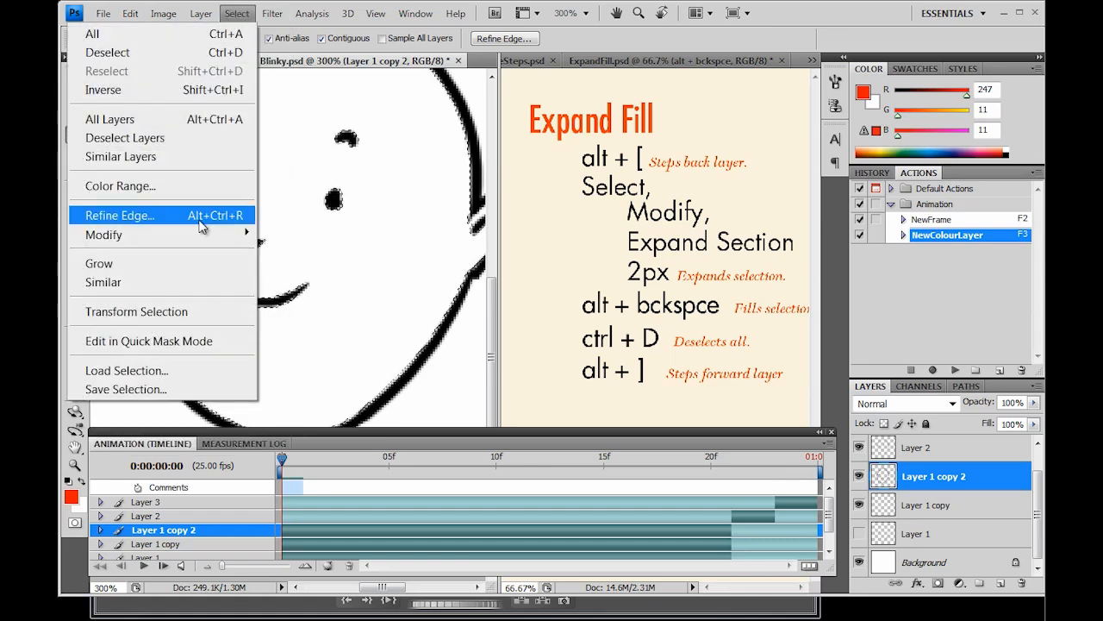
mouse_move(204, 242)
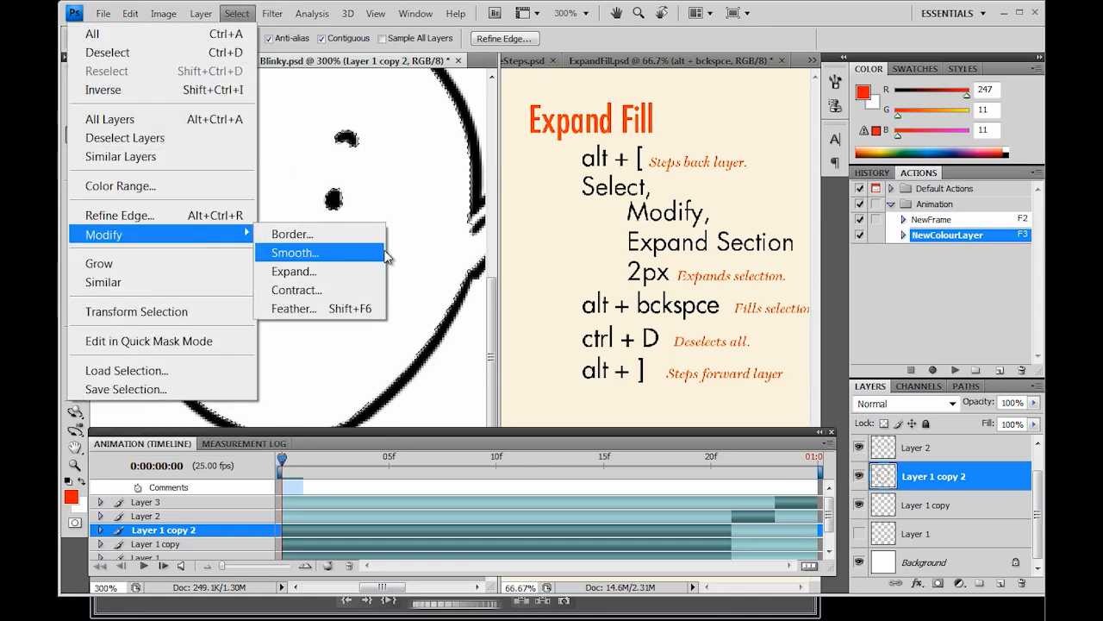
click(350, 272)
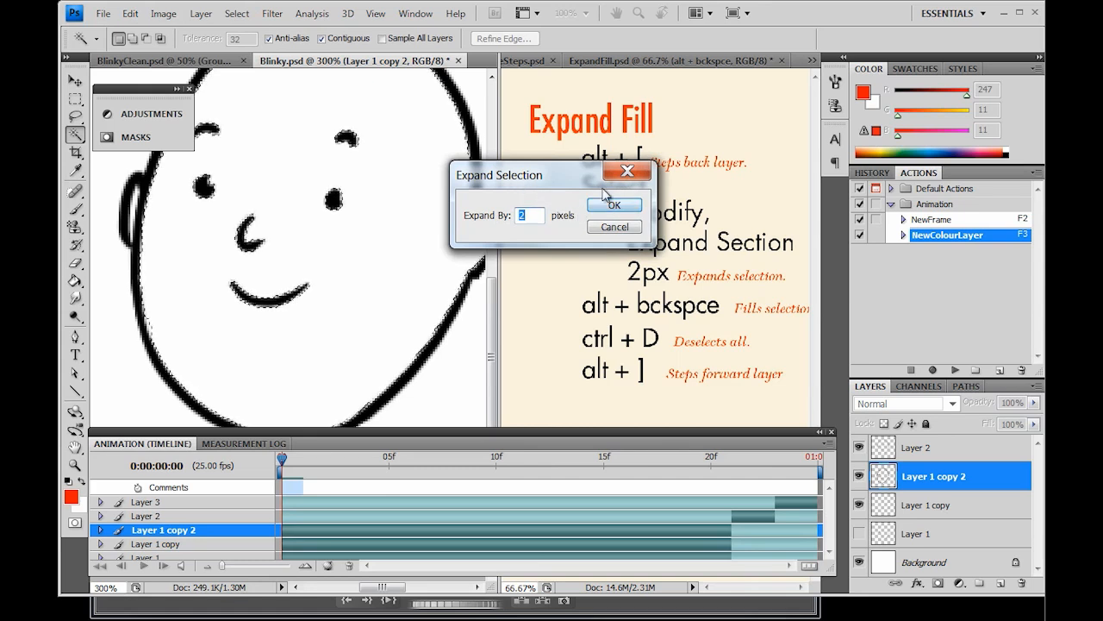
click(614, 209)
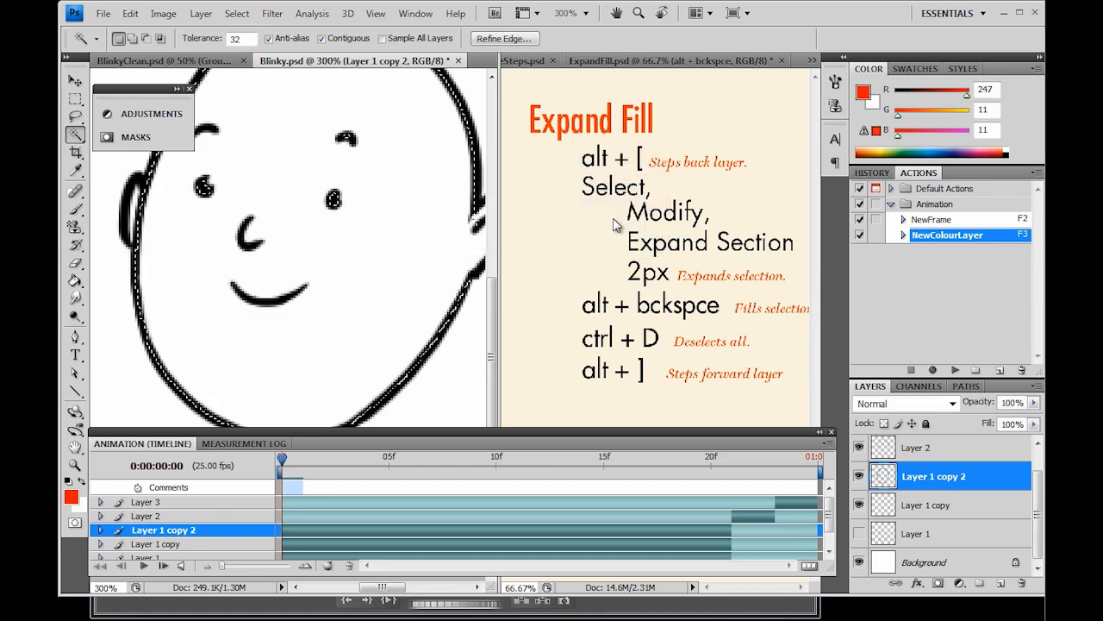
Step: Fill the expanded face selection with red on Layer 1 copy, below the line art, and deselect
key(ctrl+minus)
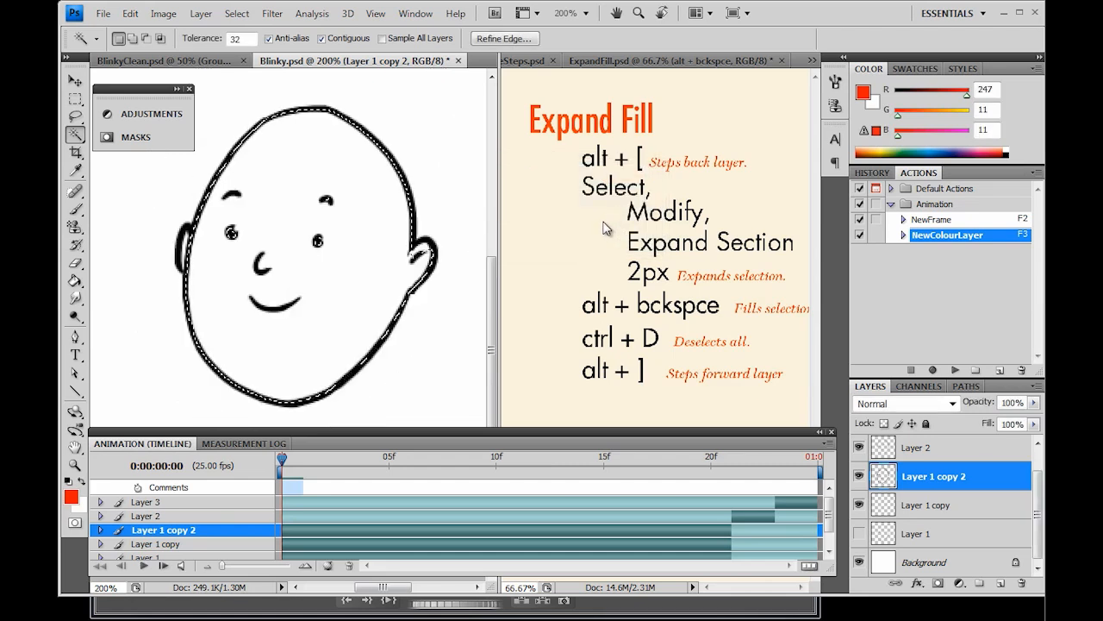
key(g)
key(alt+bracketleft)
click(292, 347)
key(ctrl+d)
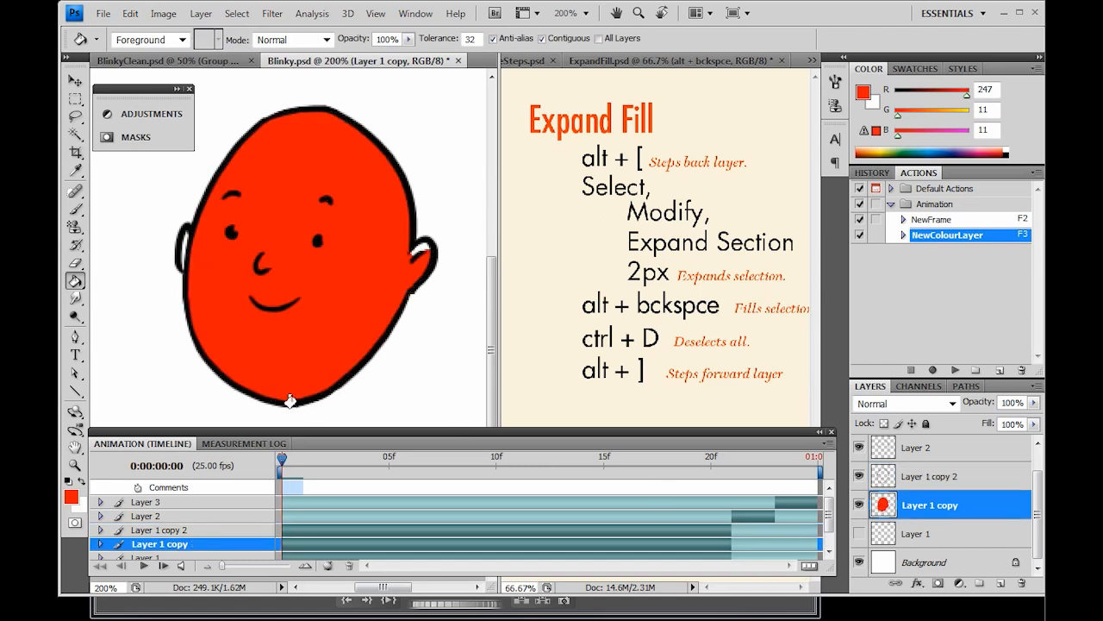
Step: Paint the unfilled gaps inside both ears red with the Brush tool on Layer 1 copy
key(ctrl+plus)
key(ctrl+plus)
drag(461, 332, 292, 363)
drag(365, 267, 375, 289)
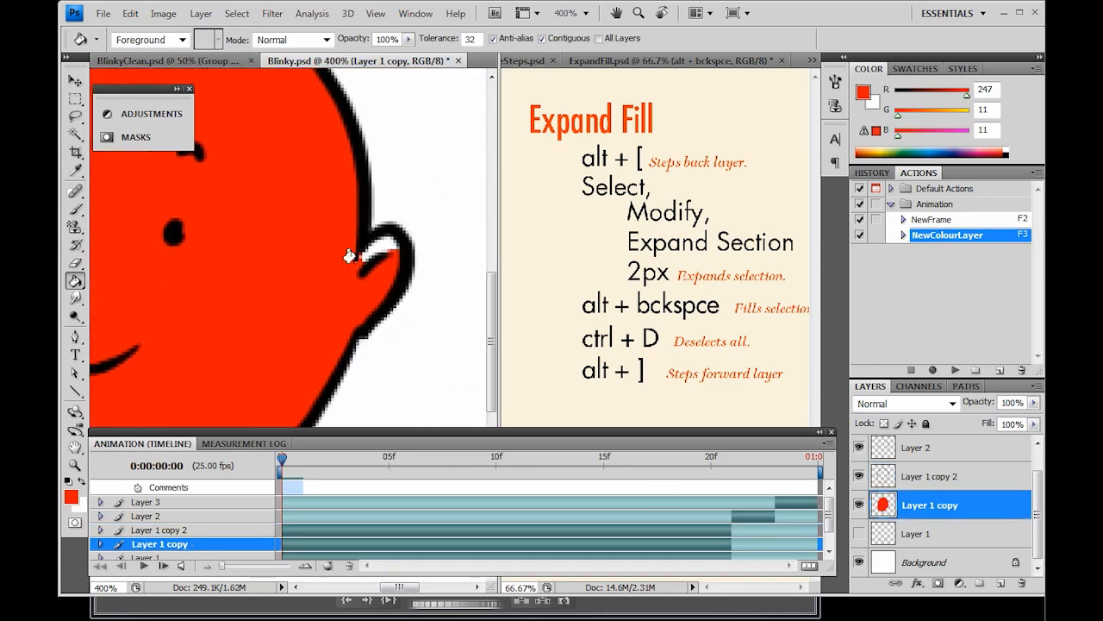
key(b)
drag(392, 248, 362, 259)
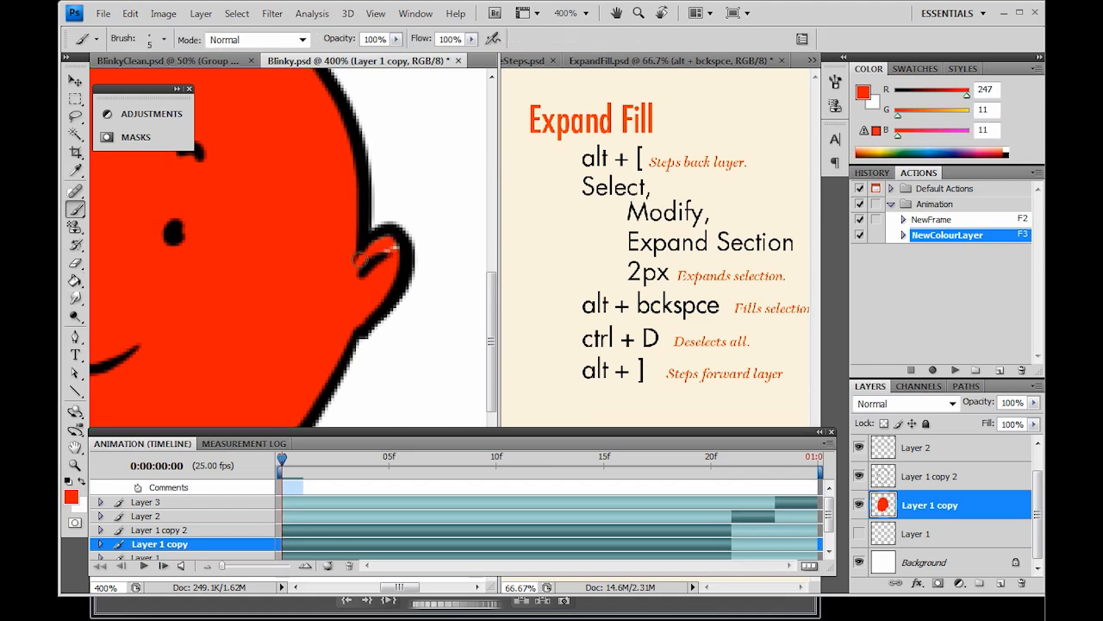
drag(215, 313, 381, 294)
drag(214, 288, 371, 317)
drag(215, 238, 219, 244)
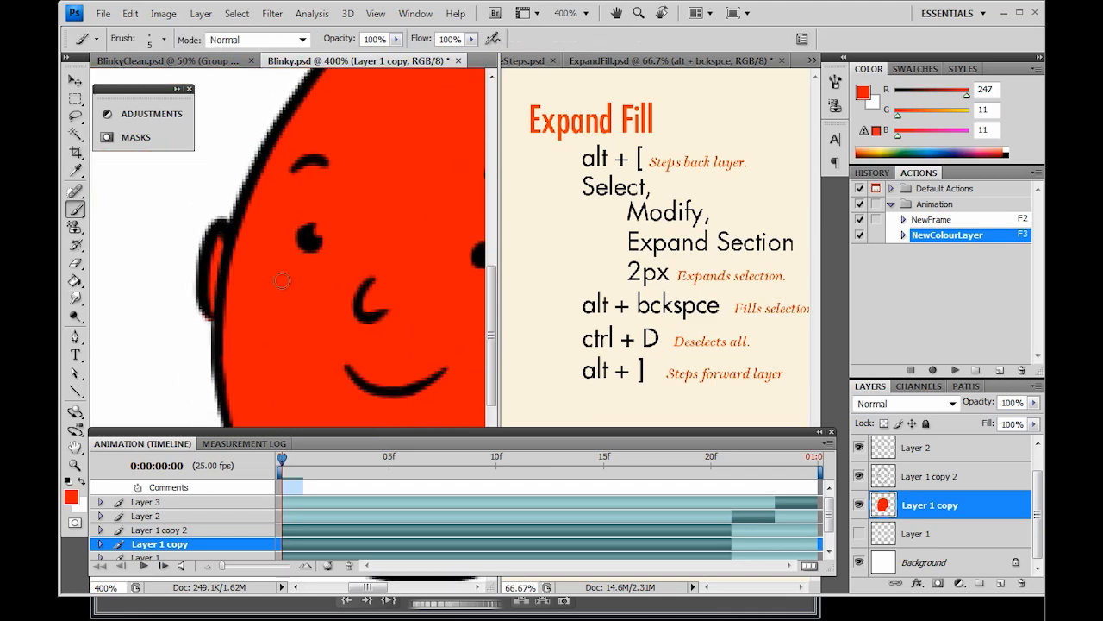
Step: Delete the red-filled Layer 1 copy layer
key(ctrl+minus)
key(ctrl+minus)
drag(401, 318, 377, 287)
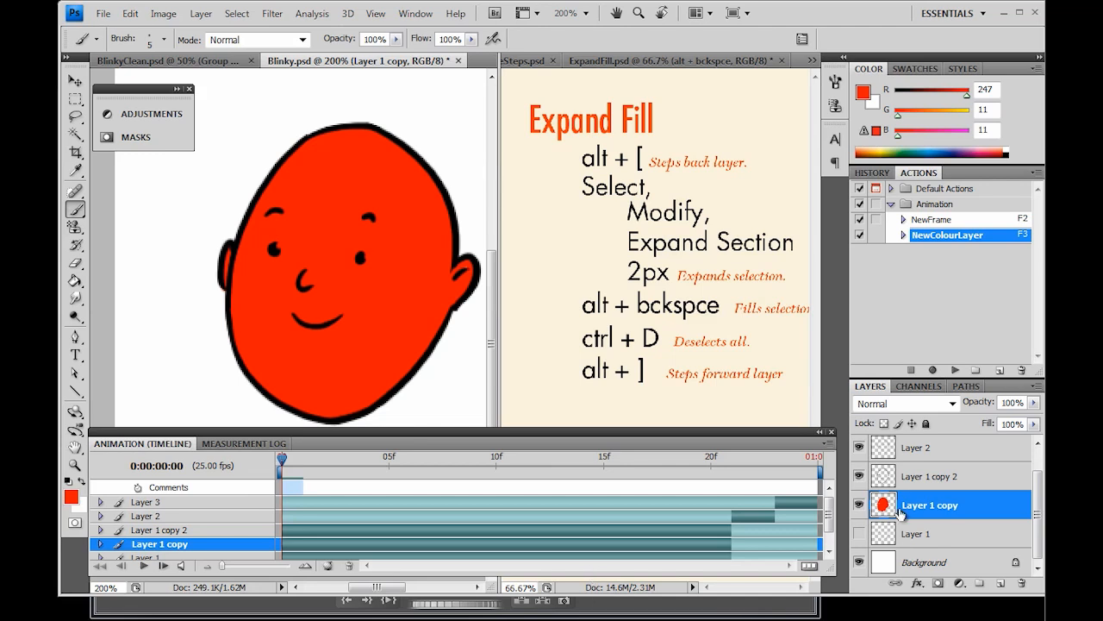
drag(997, 507, 1023, 585)
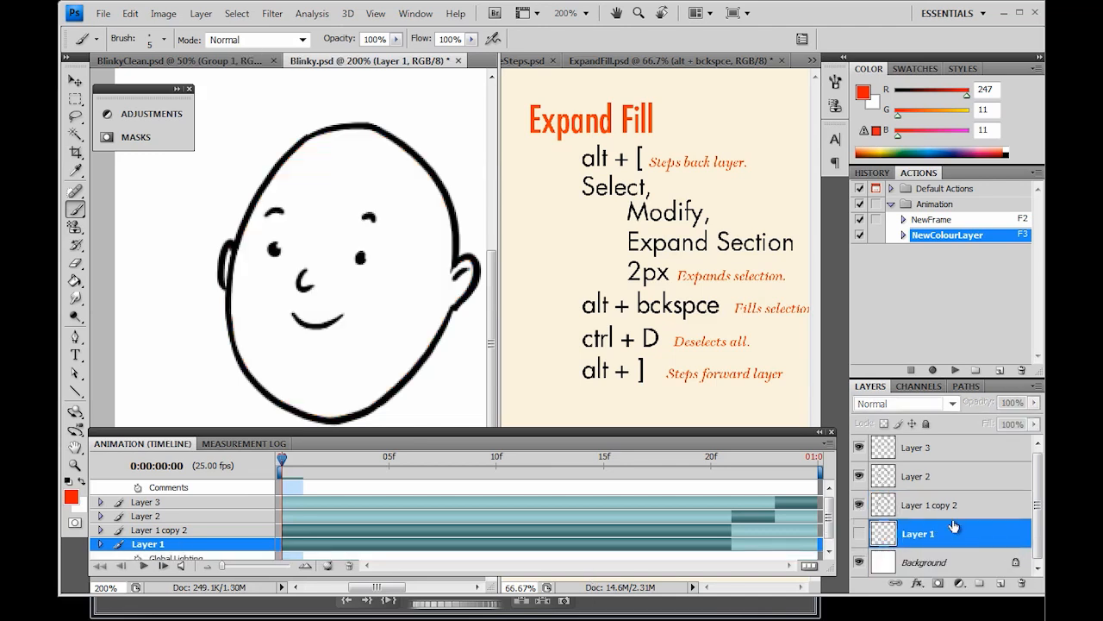
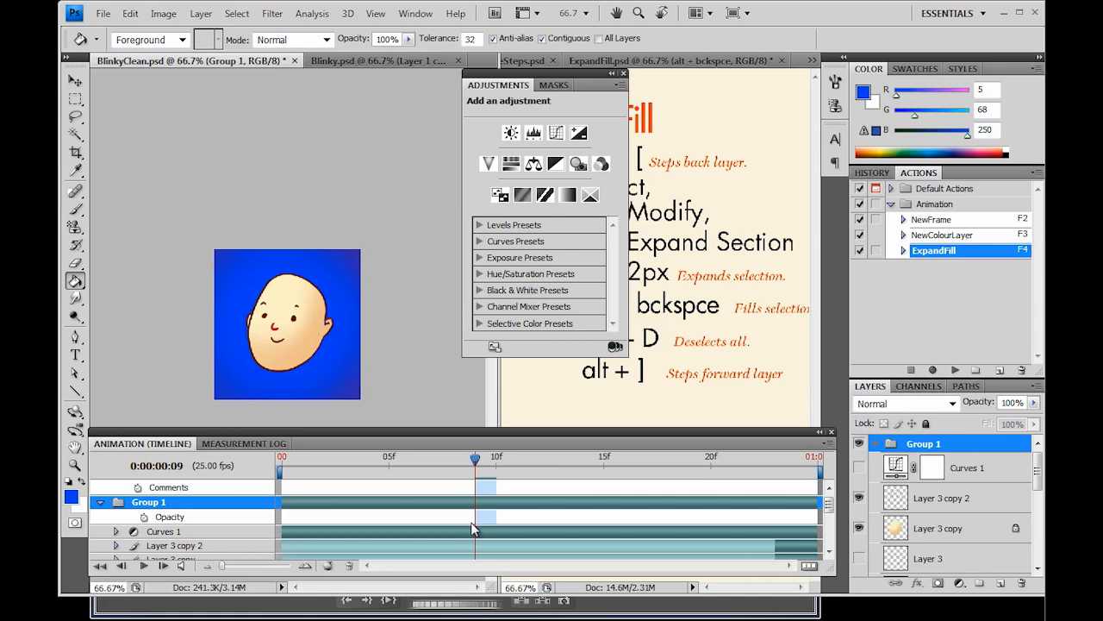
Step: Collapse Group 1, move the Adjustments panel clear of the NewFameSteps.psd notes, and bring up the Blinky.psd drawing
click(875, 443)
click(523, 60)
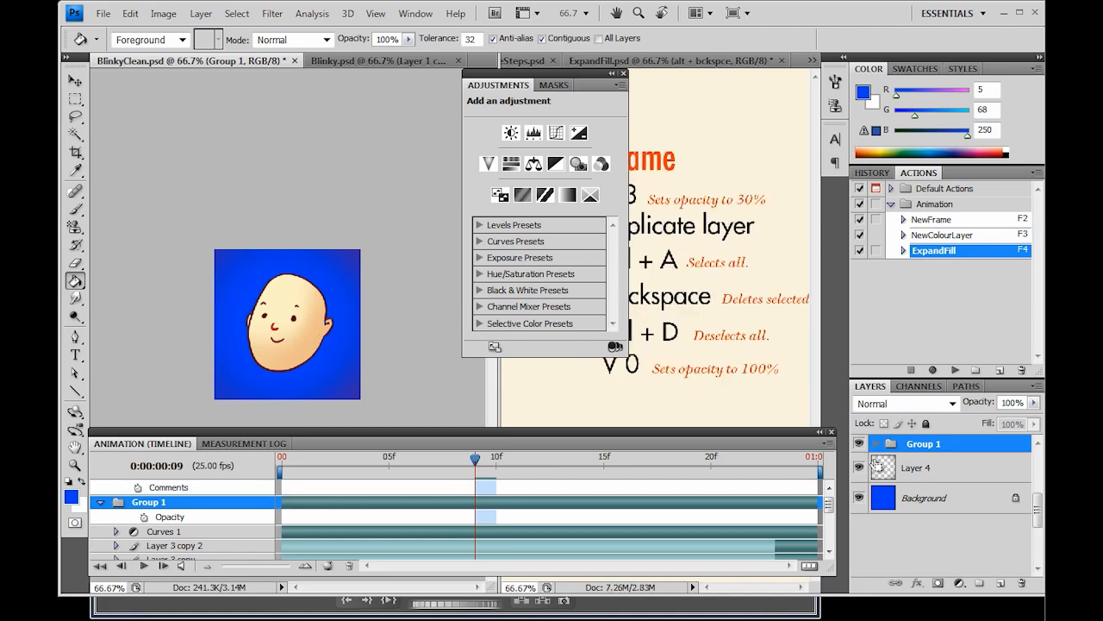
drag(584, 84, 218, 79)
click(380, 61)
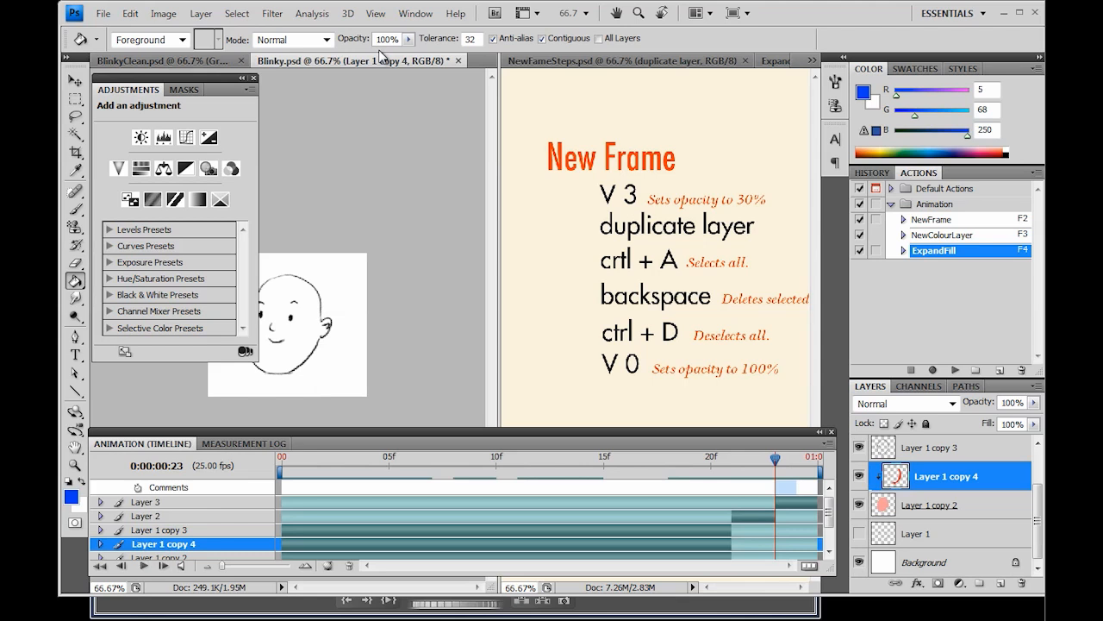
key(space)
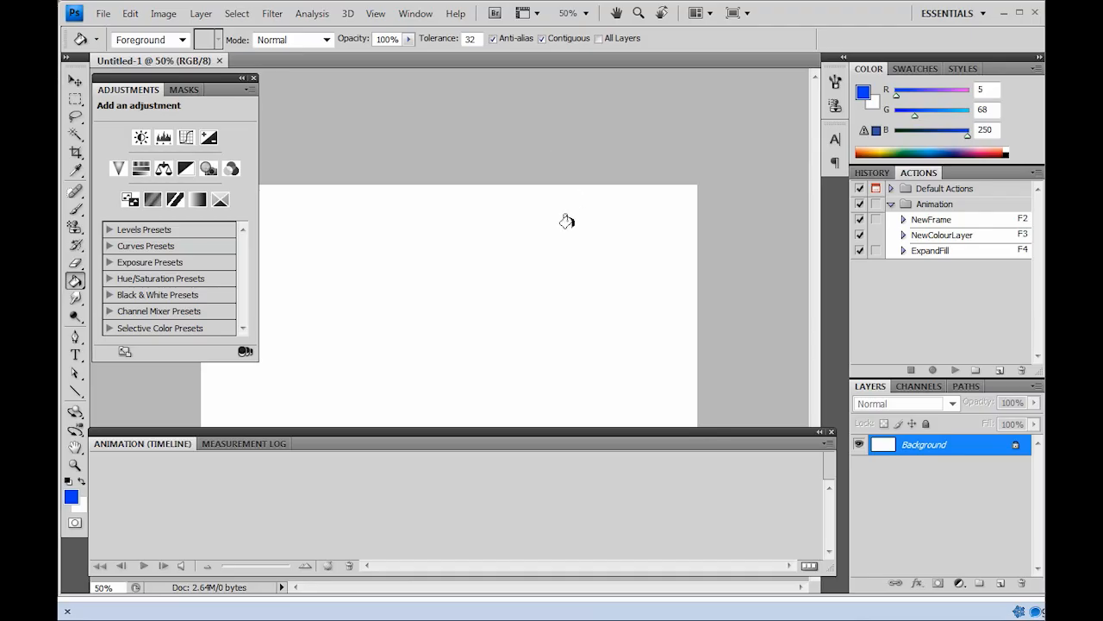
Step: Open the video MVI_2831.MOV from the PhotoshopAnimTutorial folder
key(ctrl+minus)
key(ctrl+minus)
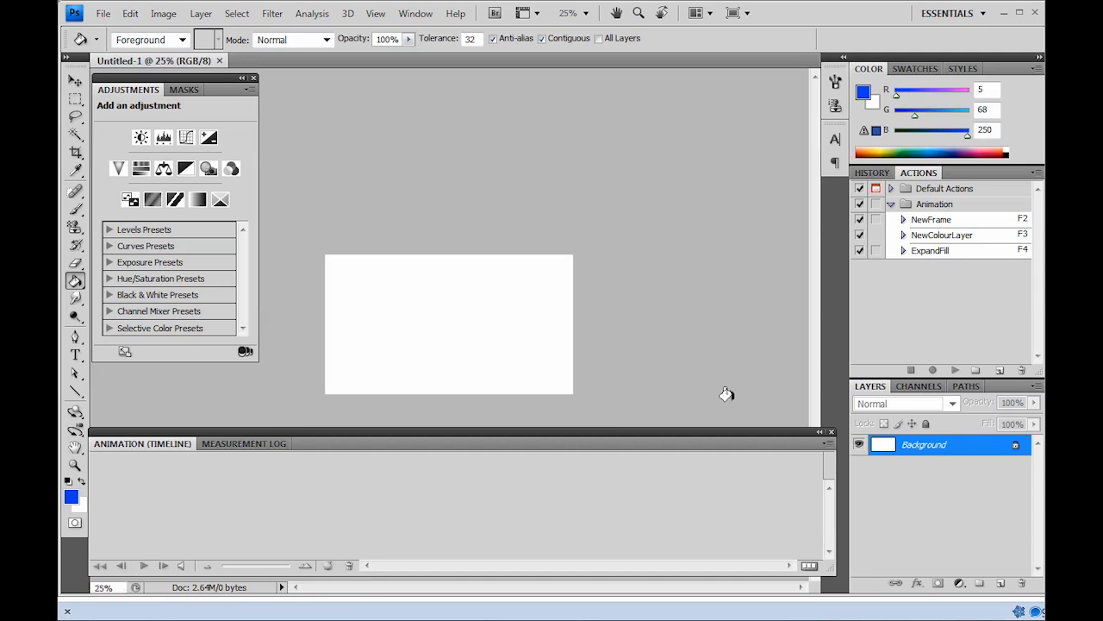
key(ctrl+plus)
key(ctrl+plus)
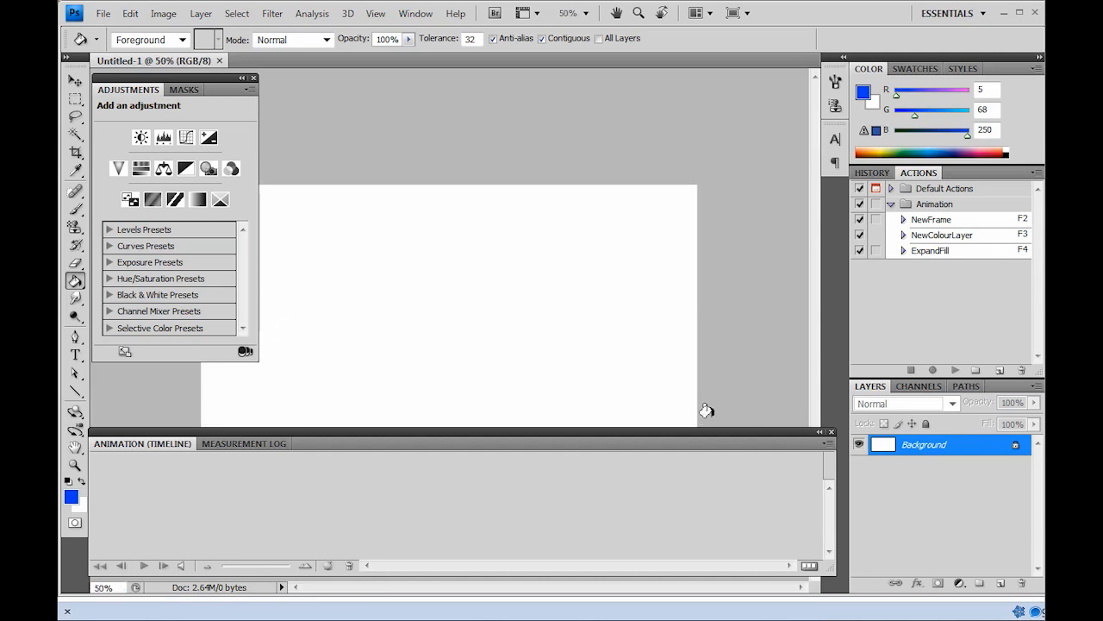
click(105, 15)
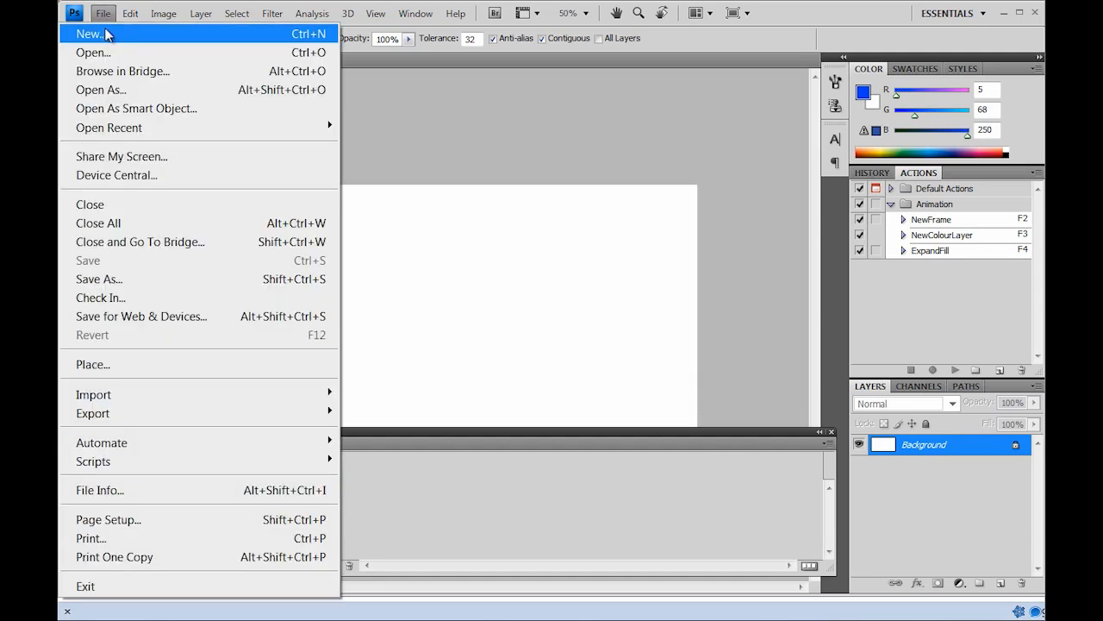
click(235, 53)
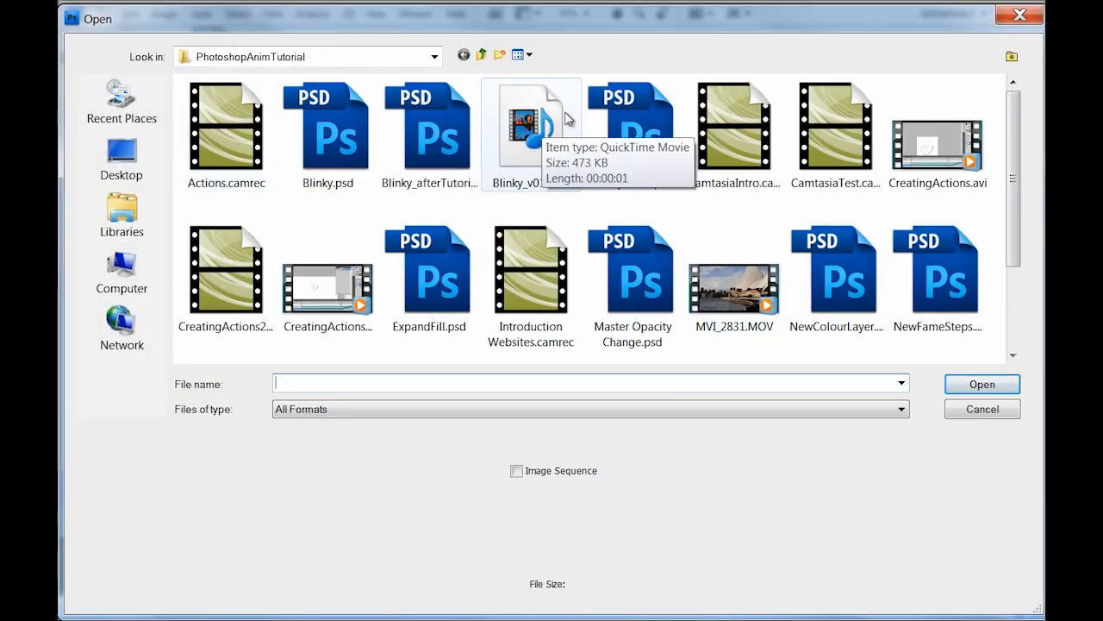
drag(1017, 169, 1015, 205)
double_click(769, 241)
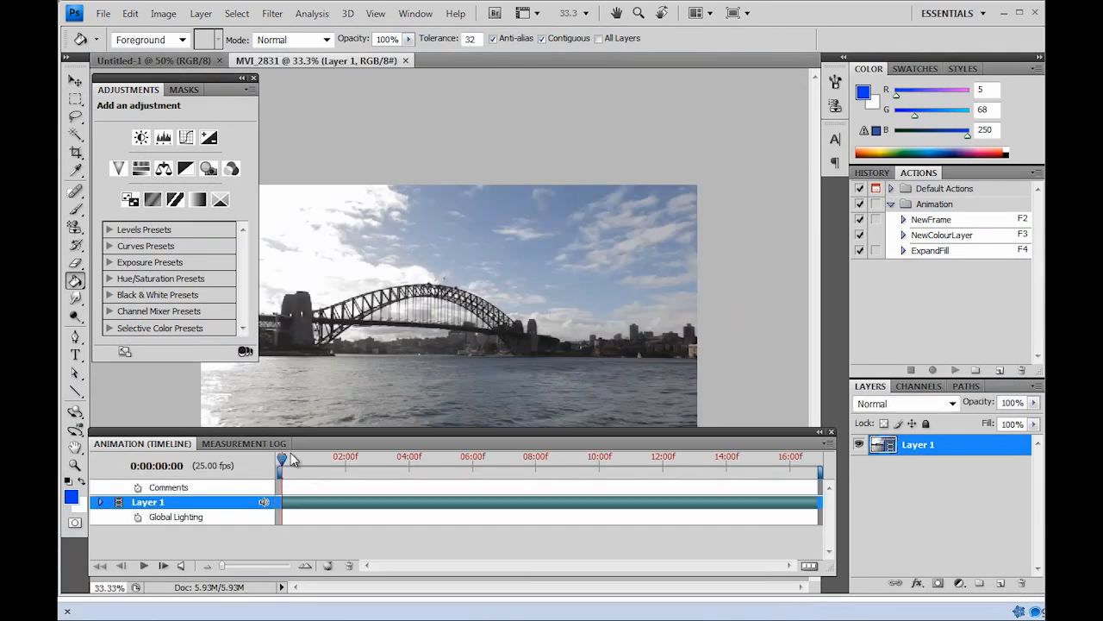
Step: At 0:00:08:13, add an empty layer above the video and set the video layer's opacity to 30%
drag(342, 462, 550, 459)
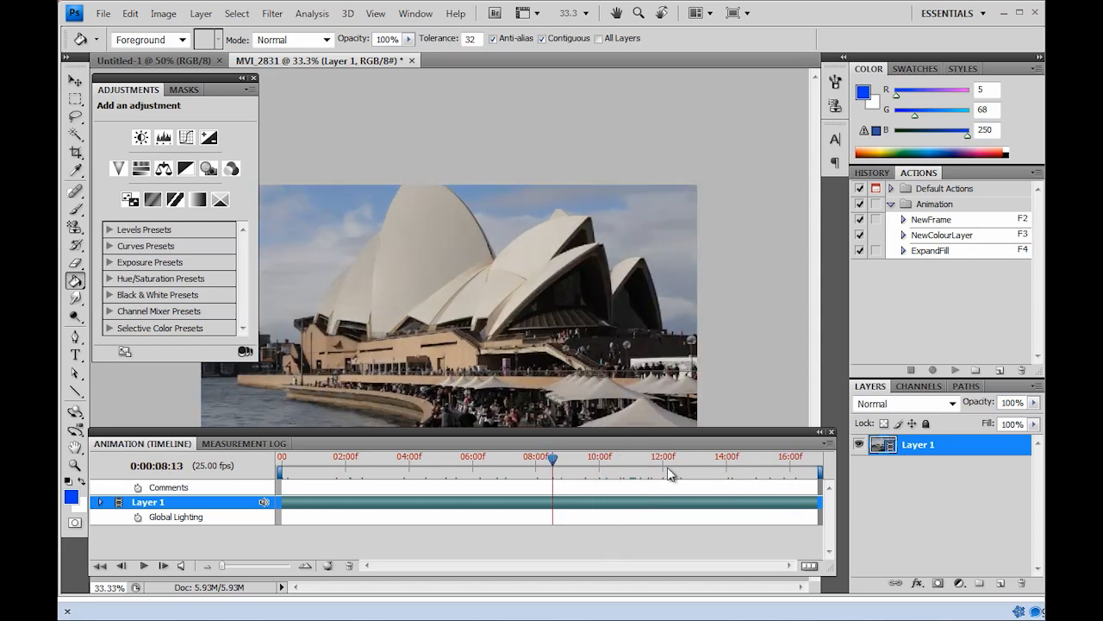
click(1000, 583)
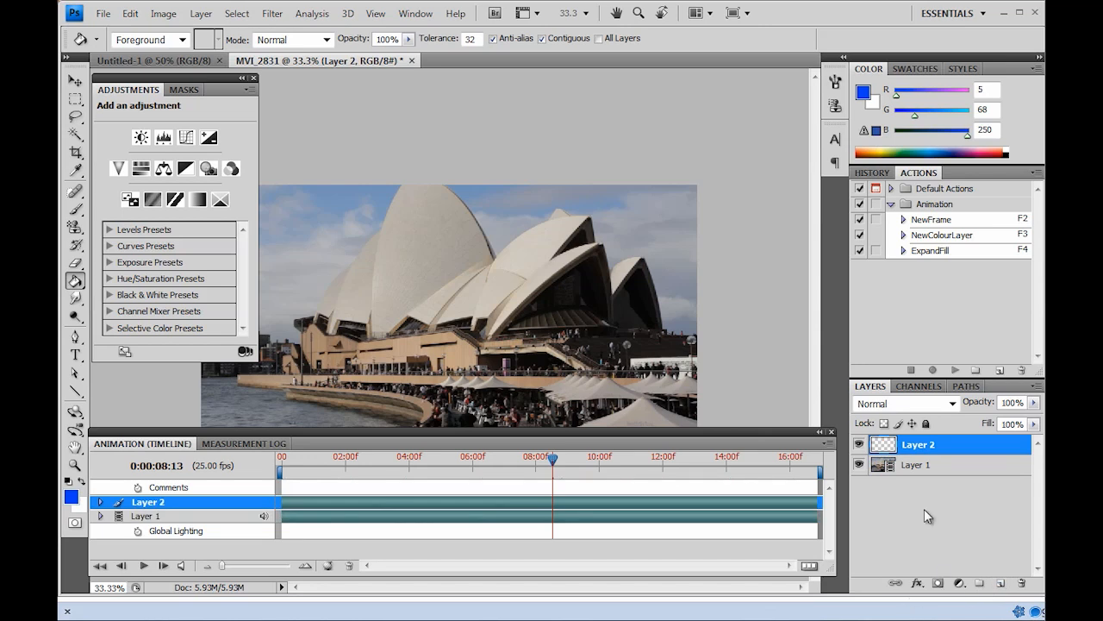
click(988, 464)
key(v)
key(3)
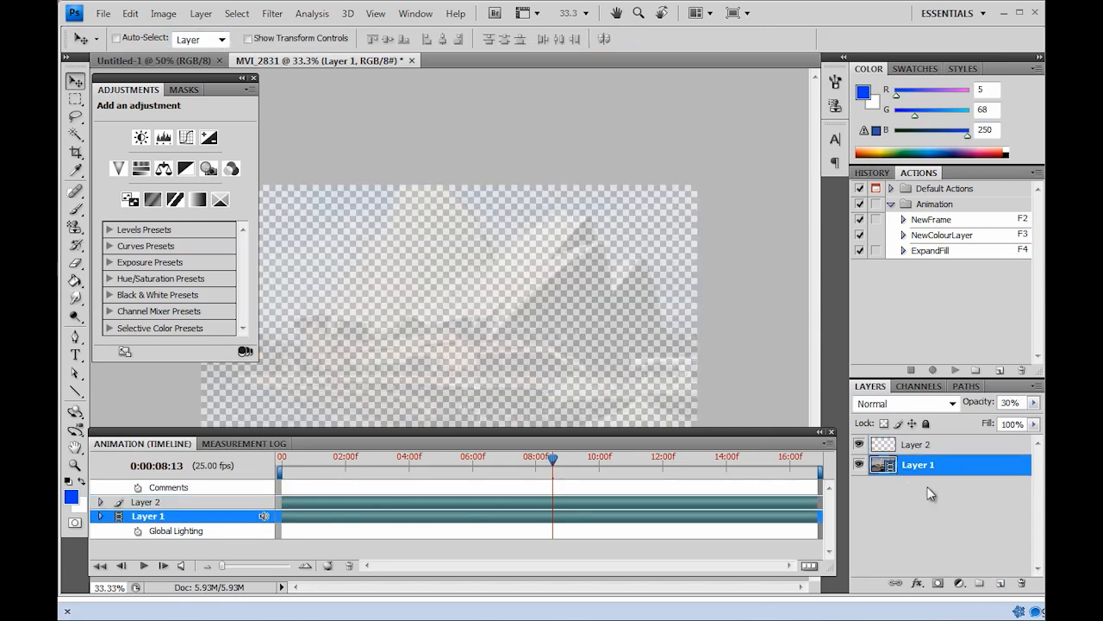
click(926, 513)
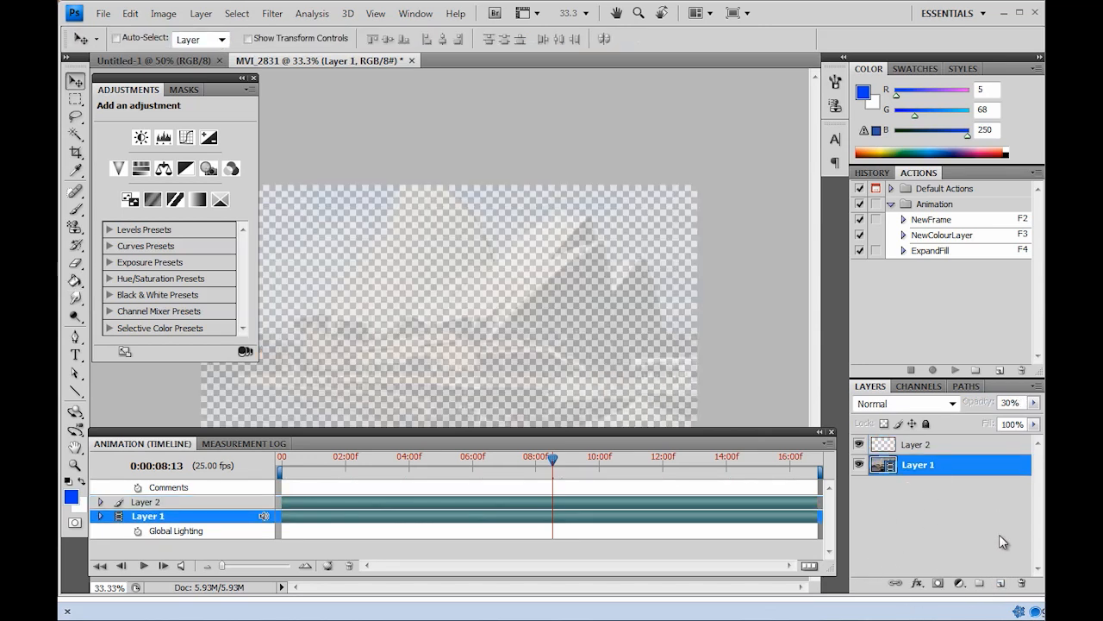
Step: Add another layer, fill it with white, and place it beneath the video layer
click(1000, 583)
key(g)
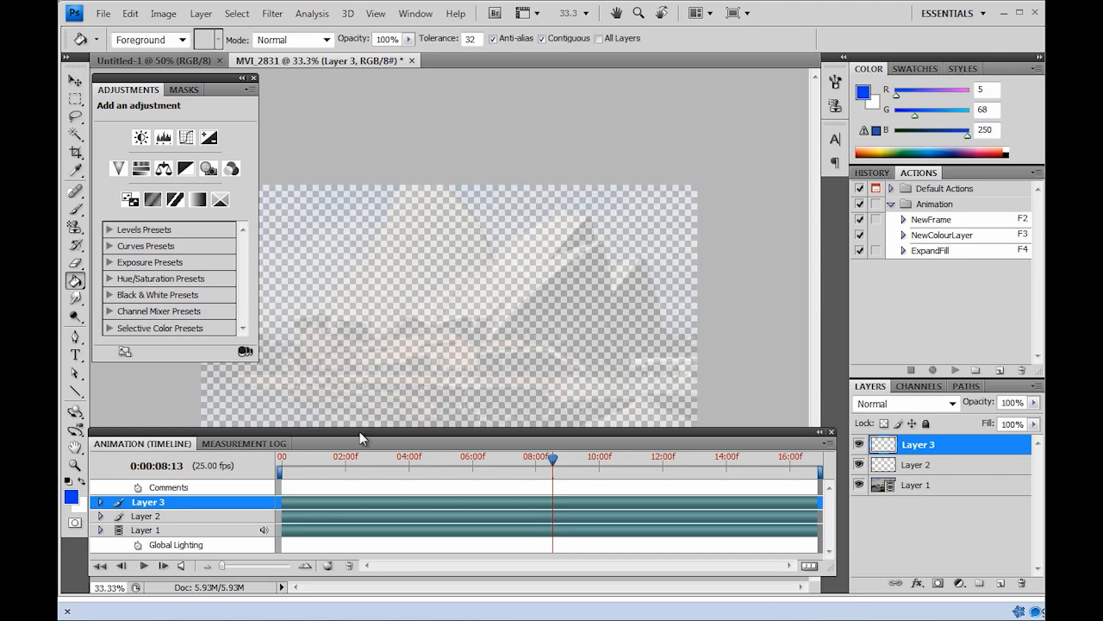
click(84, 490)
click(439, 251)
mouse_move(975, 443)
mouse_down()
mouse_move(968, 509)
mouse_move(930, 514)
mouse_up()
Step: Select the empty Layer 2 above the video and reset the colours to default black and white
click(914, 445)
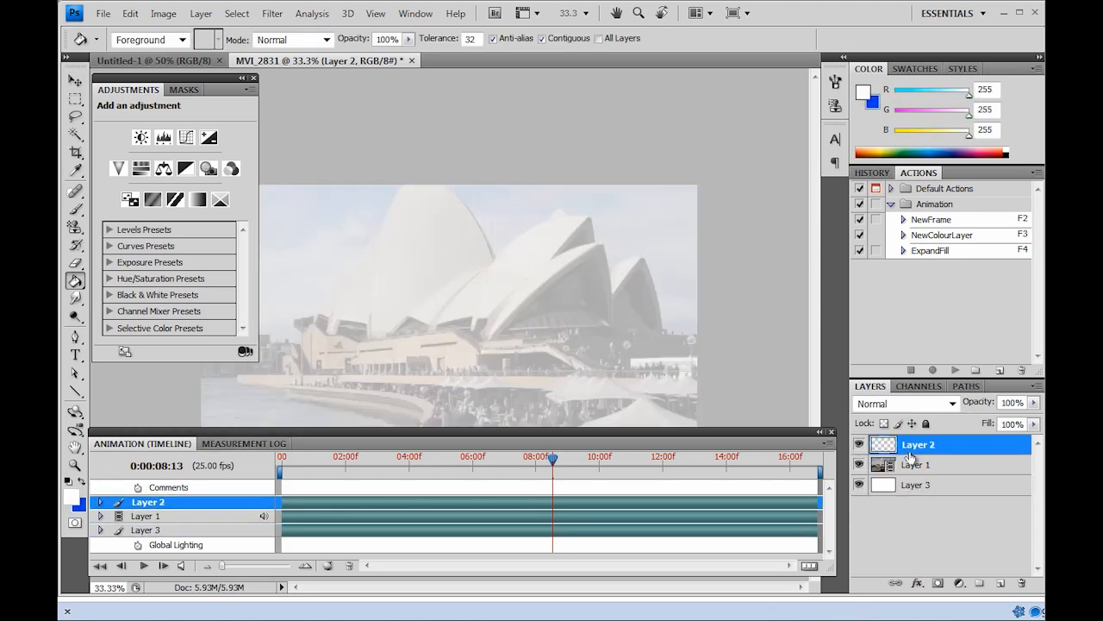
key(ctrl+plus)
key(ctrl+plus)
key(d)
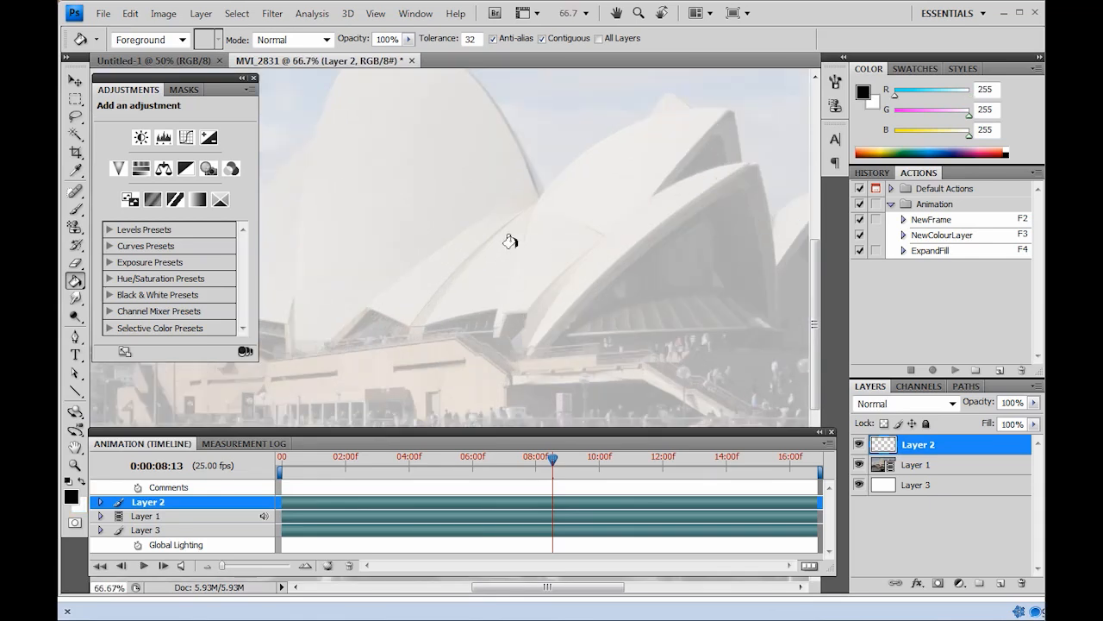
Step: Choose a size 10 brush preset for drawing lines over the video
key(b)
key(bracketleft)
key(bracketleft)
key(bracketleft)
key(bracketleft)
key(bracketleft)
key(bracketleft)
key(bracketleft)
key(bracketleft)
right_click(566, 104)
double_click(659, 254)
right_click(703, 213)
mouse_move(876, 345)
mouse_down()
mouse_move(874, 407)
mouse_move(874, 392)
mouse_up()
click(793, 353)
click(650, 123)
Step: Trace the upper ridge and dark inner edge of the upper right sail in black, erasing misplaced parts of the lines
drag(554, 187, 668, 113)
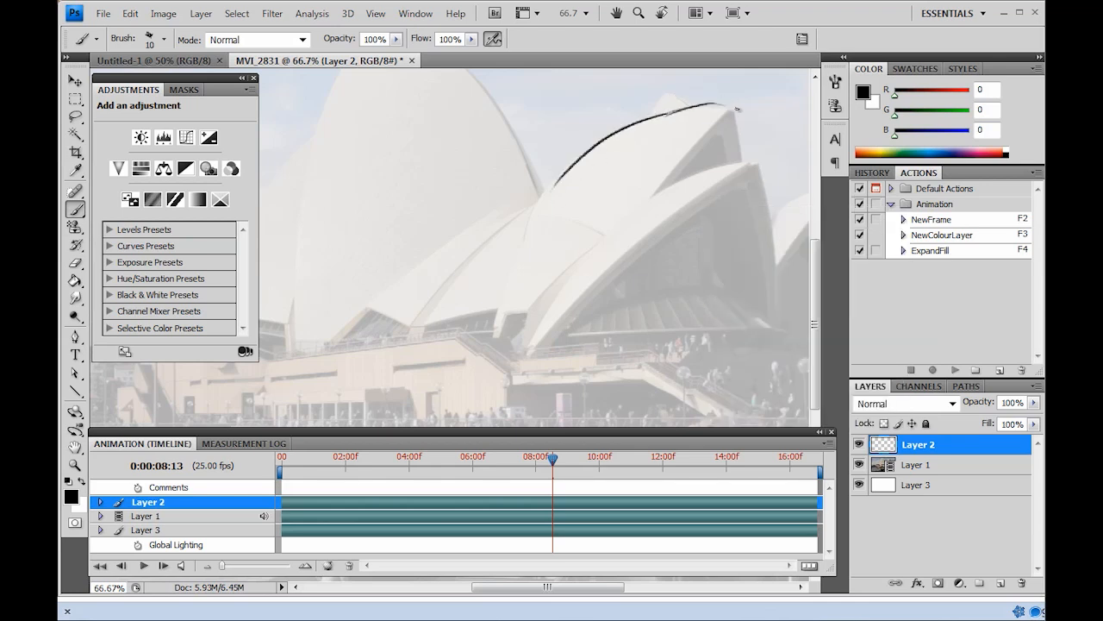
key(ctrl+z)
mouse_move(734, 110)
mouse_down()
mouse_move(677, 191)
mouse_move(664, 192)
mouse_up()
key(ctrl+z)
key(ctrl+z)
key(e)
drag(733, 113, 667, 184)
key(b)
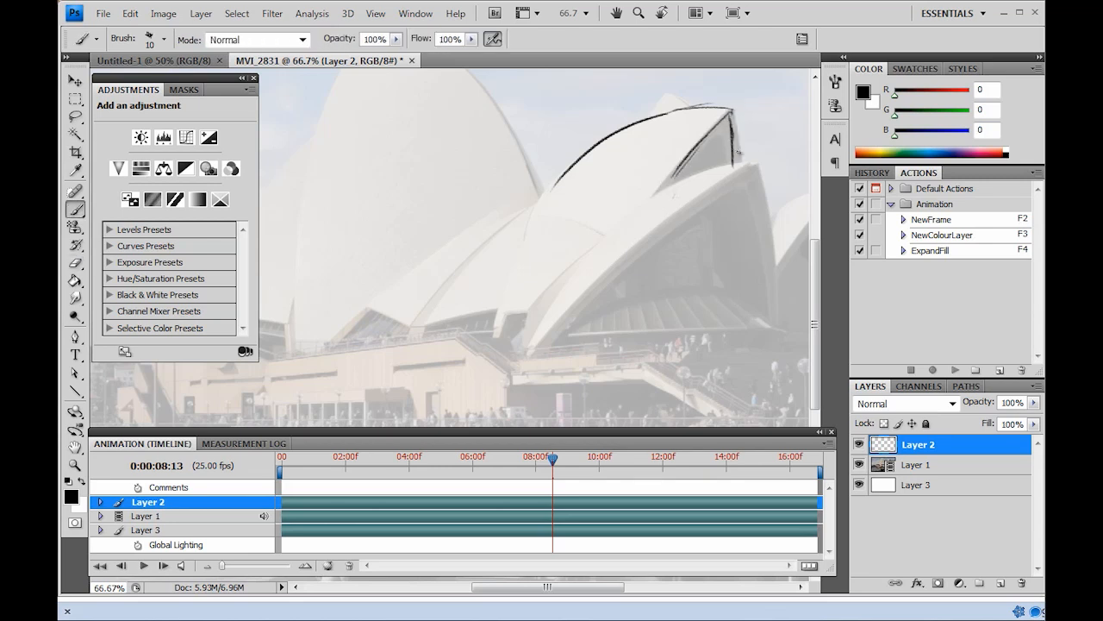
Step: Clean up the upper sail's ridge line and redraw it from the tip down the curved rear edge to the sail's base
key(e)
drag(705, 119, 597, 147)
key(b)
mouse_move(724, 105)
mouse_down()
mouse_move(578, 157)
mouse_move(526, 229)
mouse_move(600, 142)
mouse_move(524, 229)
mouse_up()
key(ctrl+z)
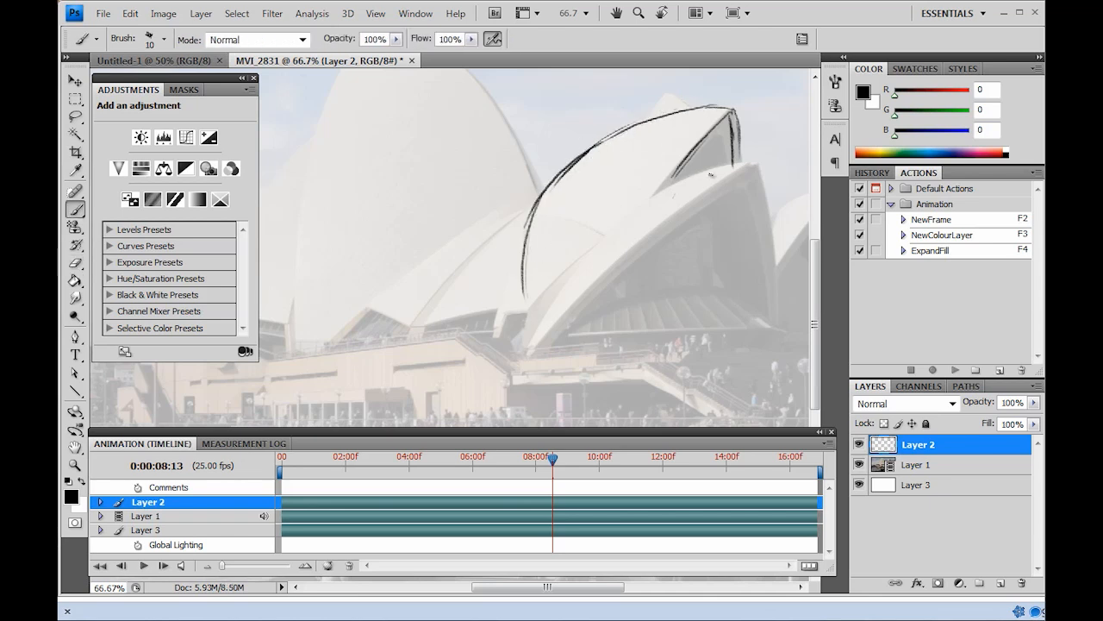
Step: Trace the upper edge of the front sail from its tip to about halfway down and trim the stroke
drag(755, 164, 653, 196)
key(ctrl+z)
drag(753, 165, 676, 182)
key(e)
drag(750, 169, 607, 236)
key(b)
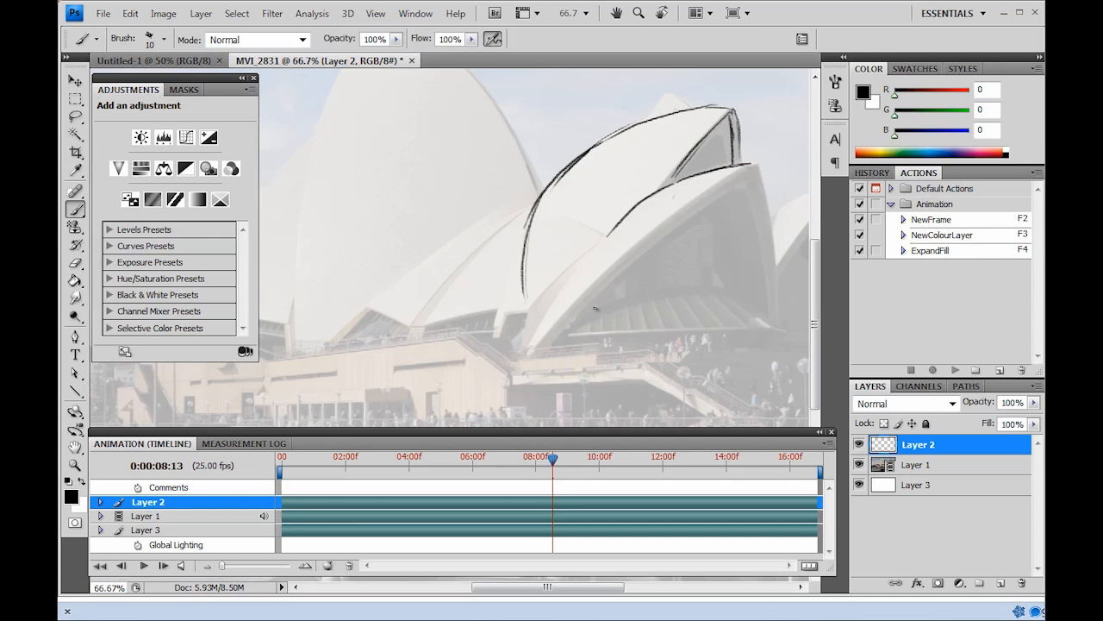
Step: Erase the rough rear edge of the upper sail and redraw it as one cleaner curve down to the base
key(e)
drag(550, 188, 525, 302)
key(b)
mouse_move(549, 186)
mouse_down()
mouse_move(518, 288)
mouse_move(525, 308)
mouse_up()
key(ctrl+z)
drag(544, 193, 526, 297)
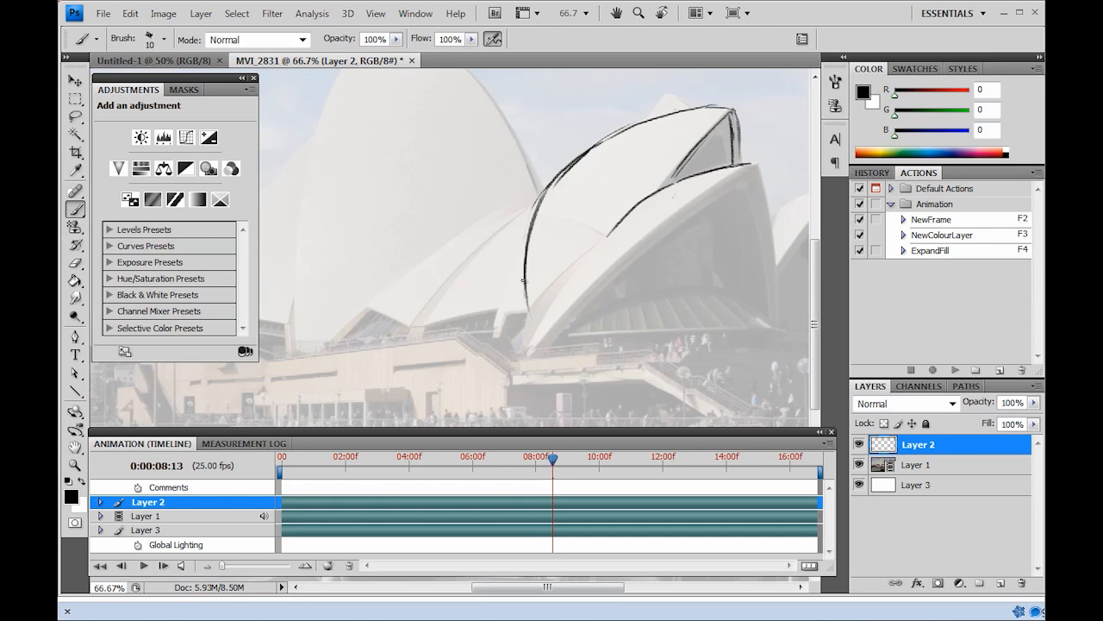
key(e)
drag(544, 181, 528, 318)
key(b)
drag(556, 180, 528, 327)
Step: Erase the stray black dot in the sky near the picture's upper right corner
key(ctrl+minus)
key(ctrl+minus)
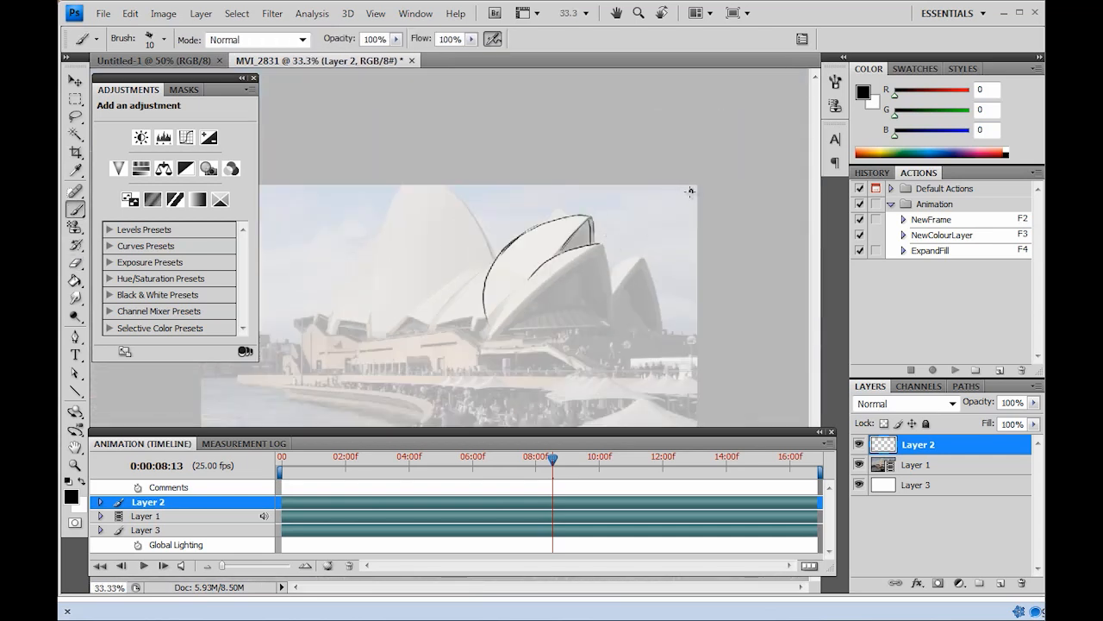
key(ctrl+plus)
key(ctrl+plus)
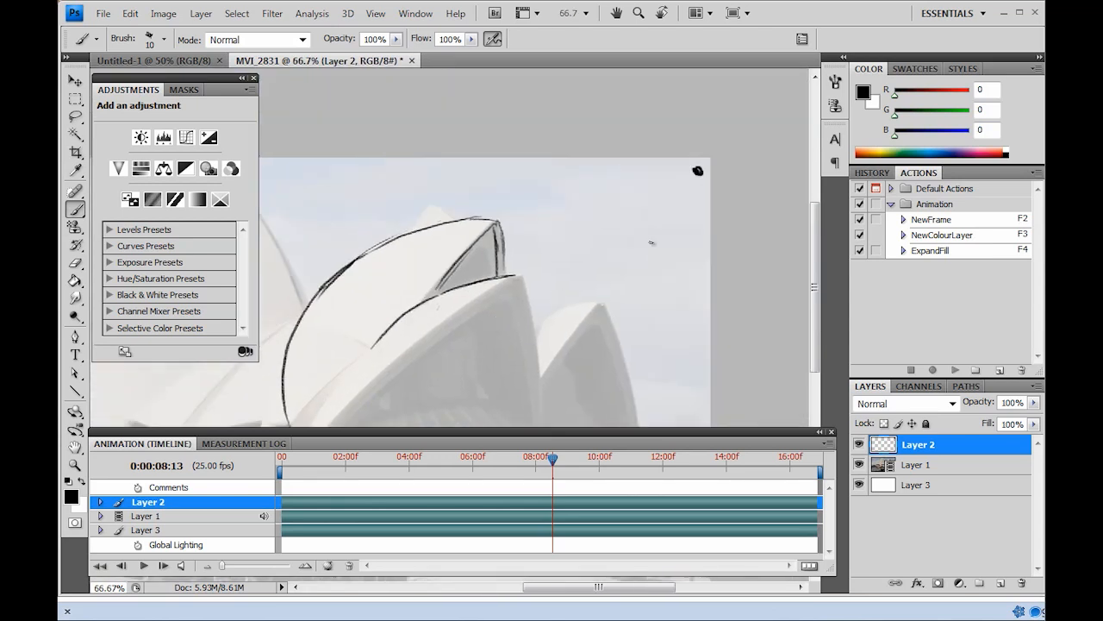
key(e)
click(697, 171)
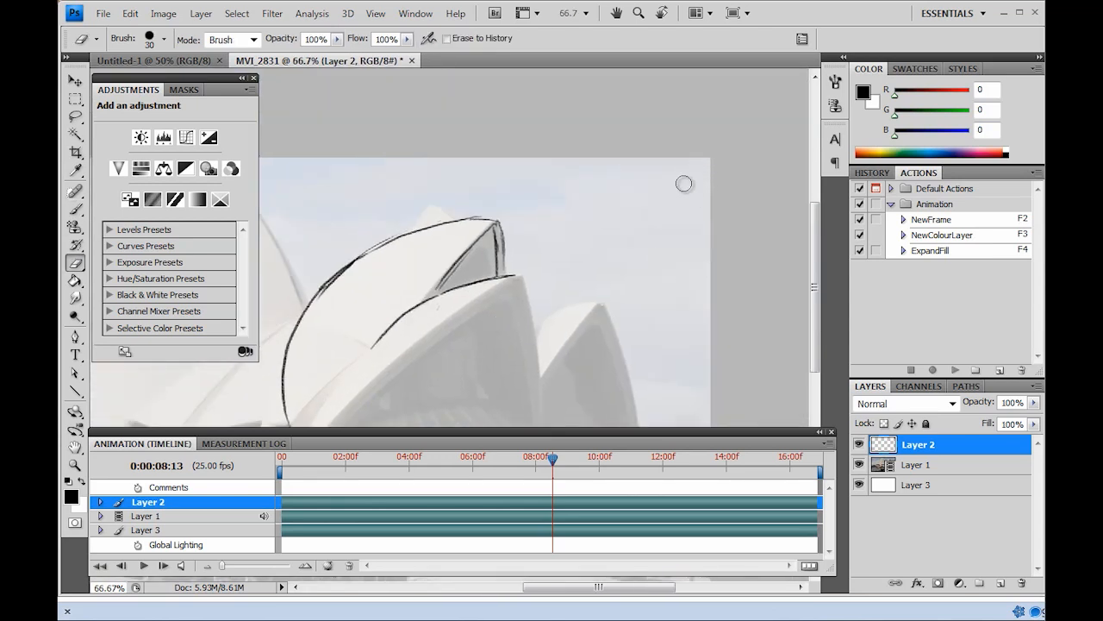
drag(469, 307, 628, 181)
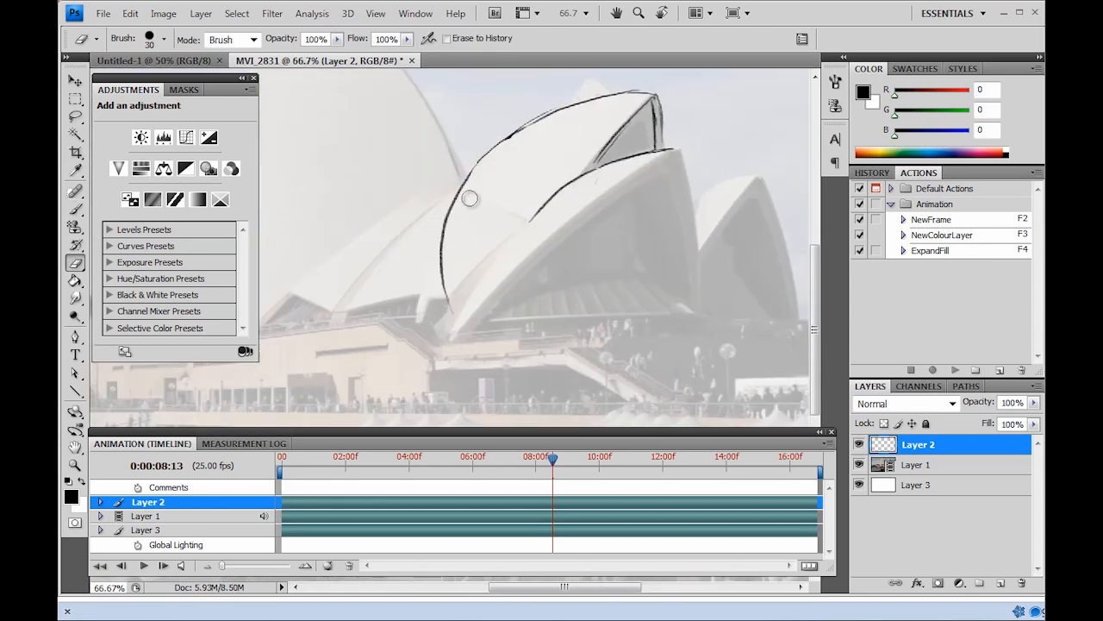
Step: Continue the front sail's traced edge down to the sail's foot, redoing the first attempt
key(b)
drag(543, 210, 460, 306)
key(ctrl+z)
drag(551, 196, 463, 321)
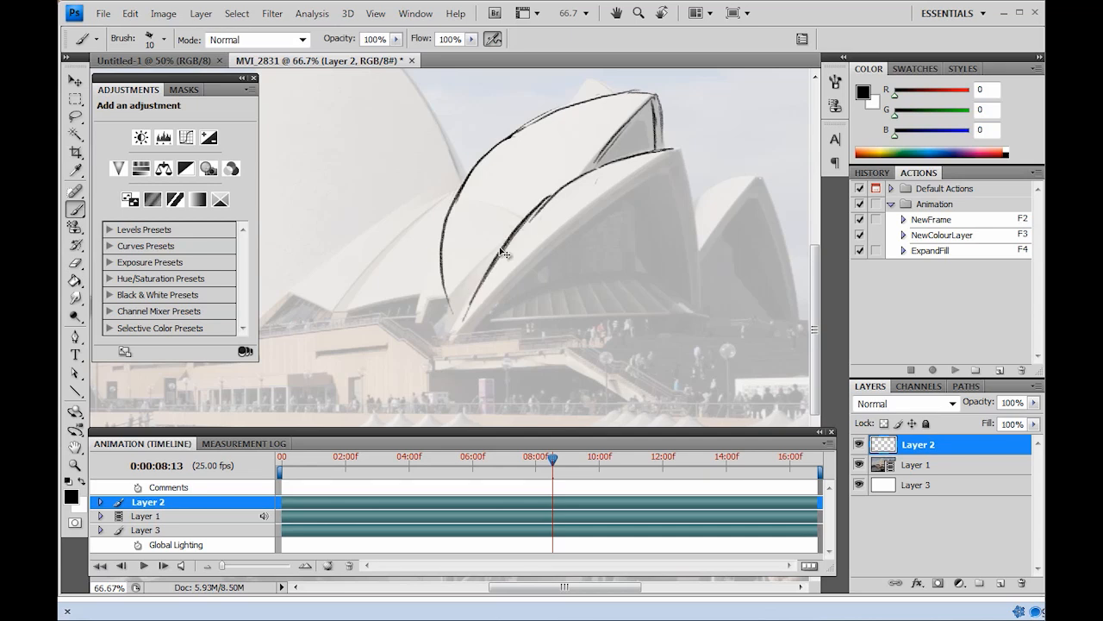
key(ctrl+minus)
key(ctrl+minus)
key(ctrl+plus)
key(ctrl+plus)
Step: Discard the short trial strokes and trace the long sloping ridge of the low sail behind the upper sail
key(ctrl+z)
mouse_move(555, 176)
mouse_down()
mouse_move(354, 320)
mouse_move(586, 159)
mouse_up()
key(ctrl+z)
key(ctrl+z)
drag(358, 317, 572, 165)
key(ctrl+minus)
key(ctrl+minus)
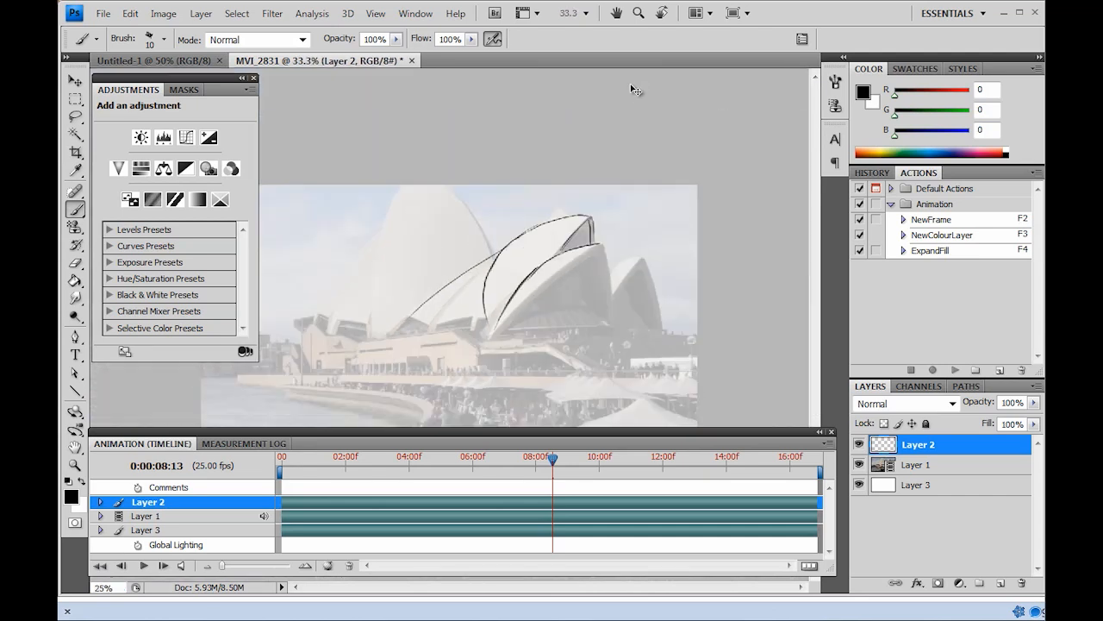
key(ctrl+minus)
Step: At 0:00:07:22, hide the line drawing on Layer 2 and set the video layer's opacity to 100%
mouse_move(553, 461)
mouse_down()
mouse_move(469, 464)
mouse_move(493, 452)
mouse_move(532, 459)
mouse_up()
click(859, 444)
click(949, 472)
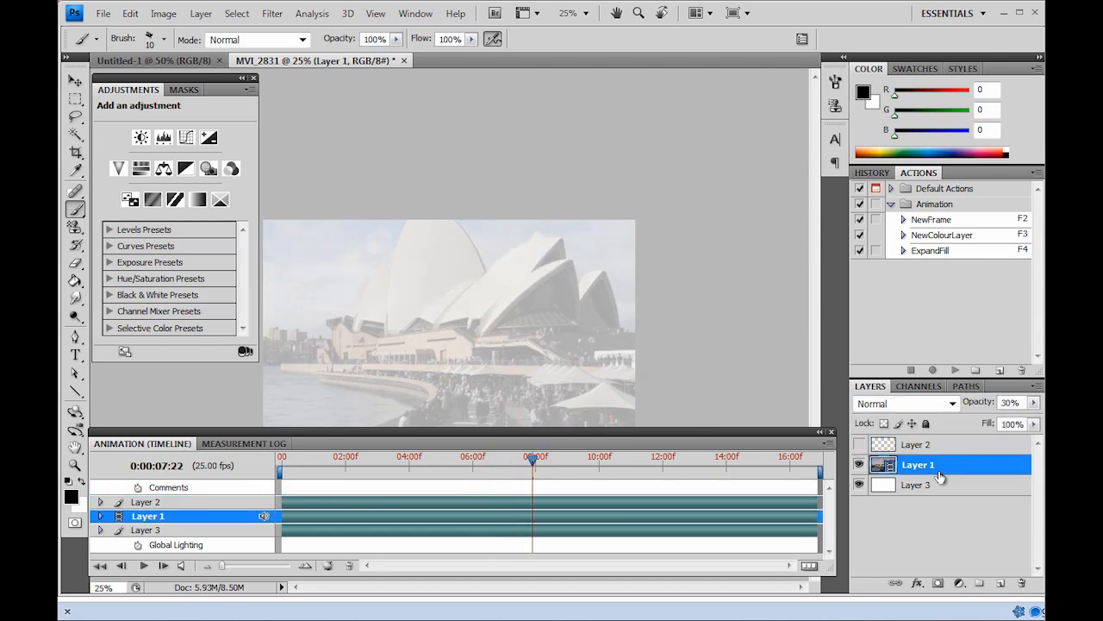
key(v)
key(0)
Step: Sample the sail's light beige and paint a stroke directly on the video frame across the upper sail's tip with a size 25 brush
key(ctrl+plus)
key(ctrl+plus)
key(ctrl+plus)
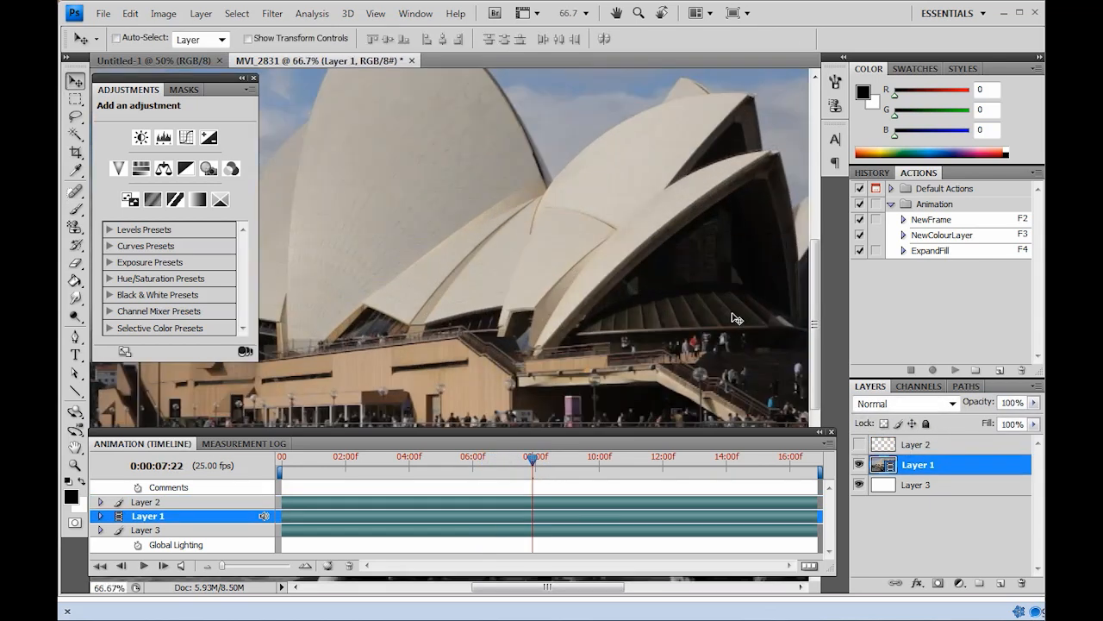
key(b)
key(ctrl+plus)
mouse_move(530, 123)
mouse_down()
mouse_move(457, 296)
mouse_move(572, 261)
mouse_move(524, 322)
mouse_up()
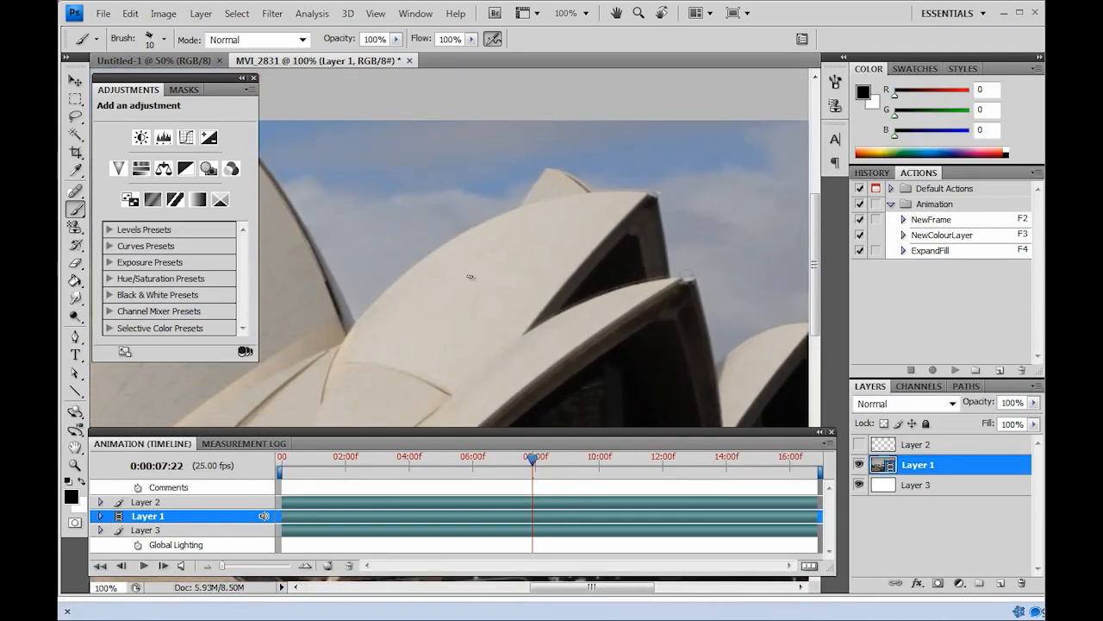
alt+click(498, 273)
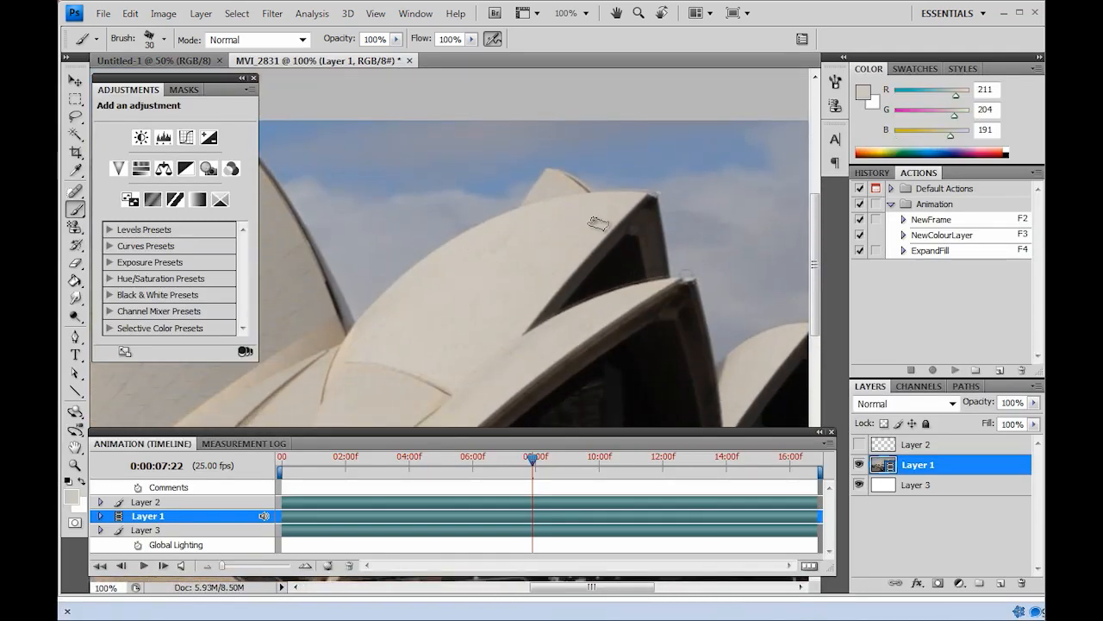
key(bracketright)
drag(624, 216, 676, 216)
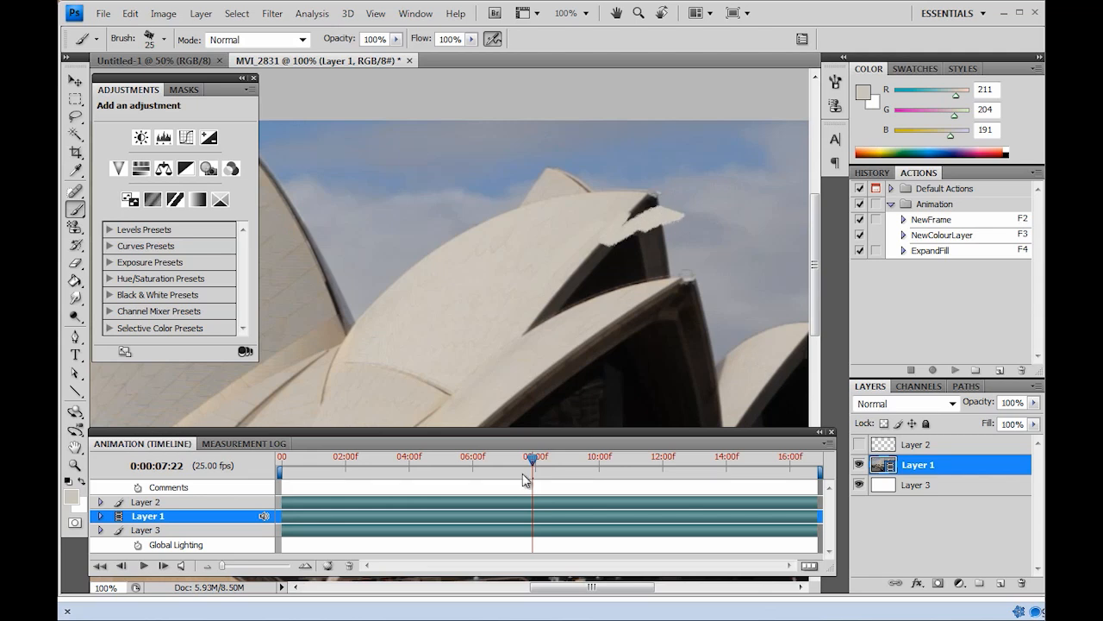
Step: At 0:00:08:06, sample the dark shadow colour and paint along the upper sail's inner edge on the video layer
mouse_move(531, 463)
mouse_down()
mouse_move(575, 461)
mouse_move(544, 463)
mouse_up()
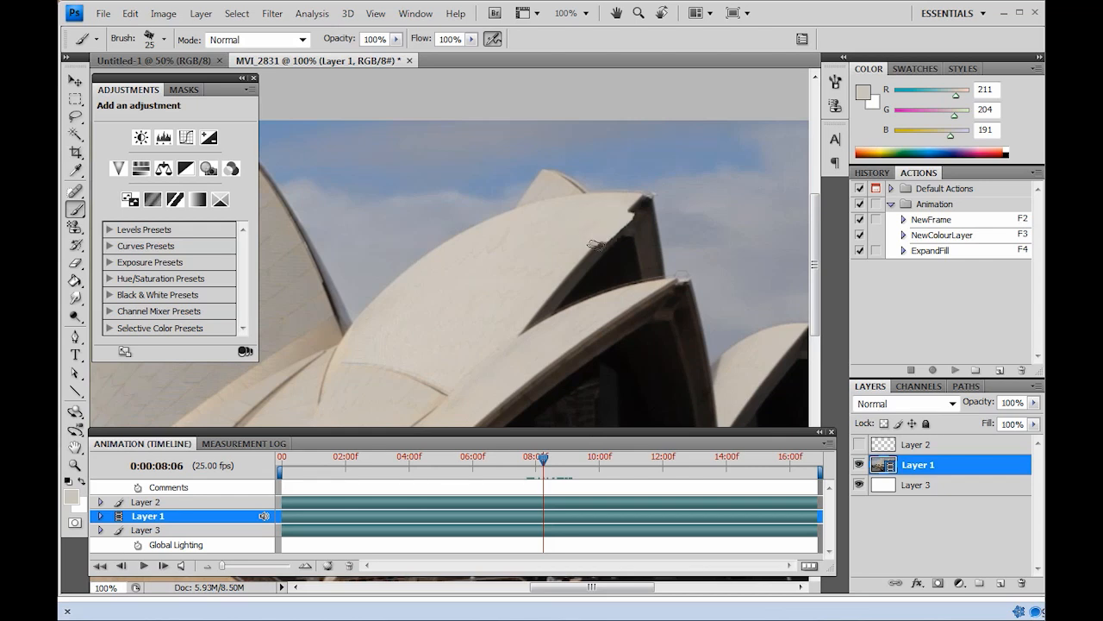
alt+click(621, 218)
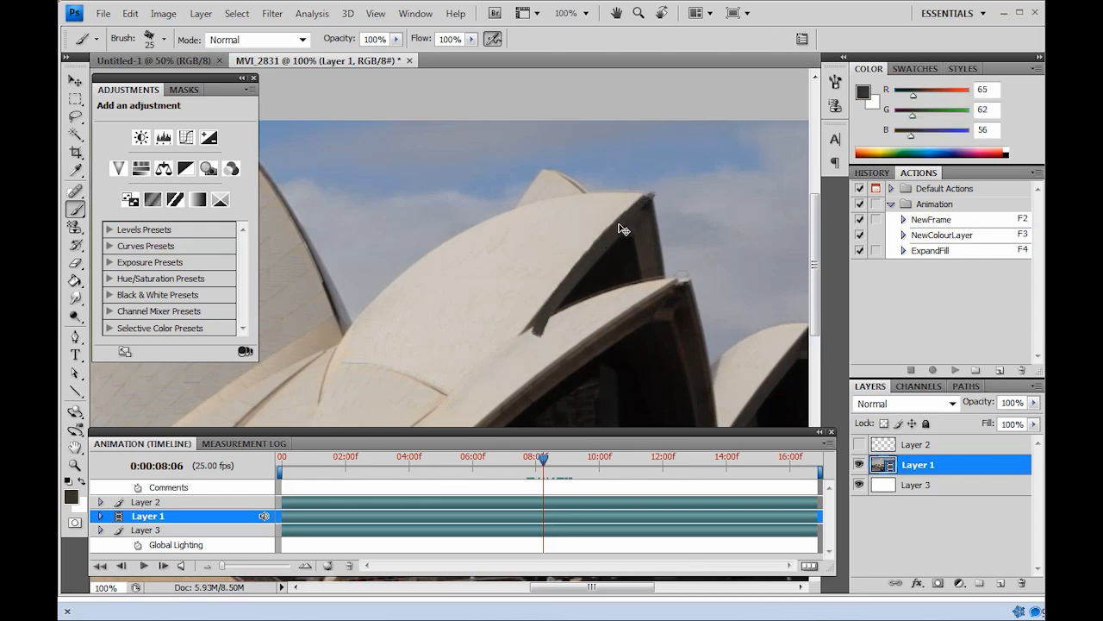
key(ctrl+minus)
key(ctrl+minus)
key(ctrl+minus)
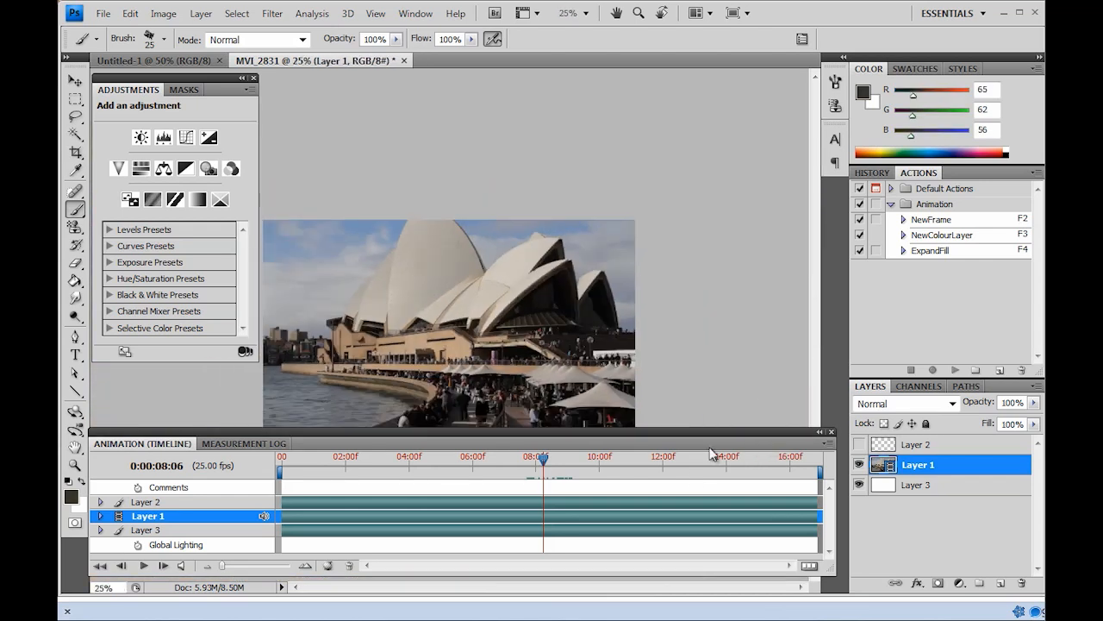
Step: Add a Curves adjustment above the video and shape its green channel into an S-curve with a point at input 158, output 185
click(186, 137)
click(196, 138)
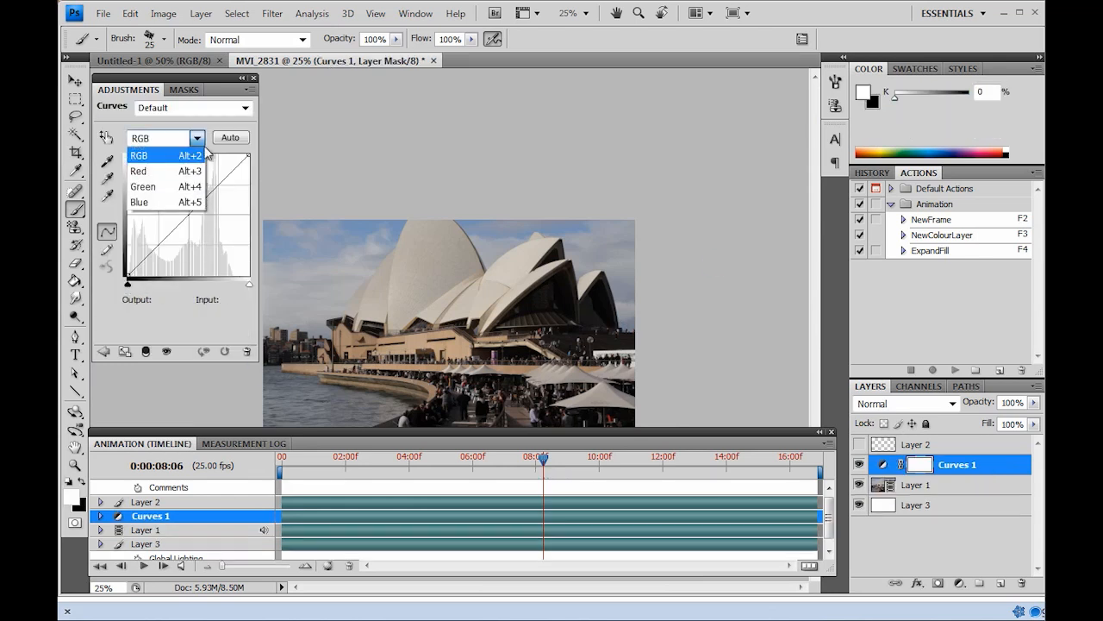
click(170, 191)
click(190, 214)
drag(169, 232, 202, 188)
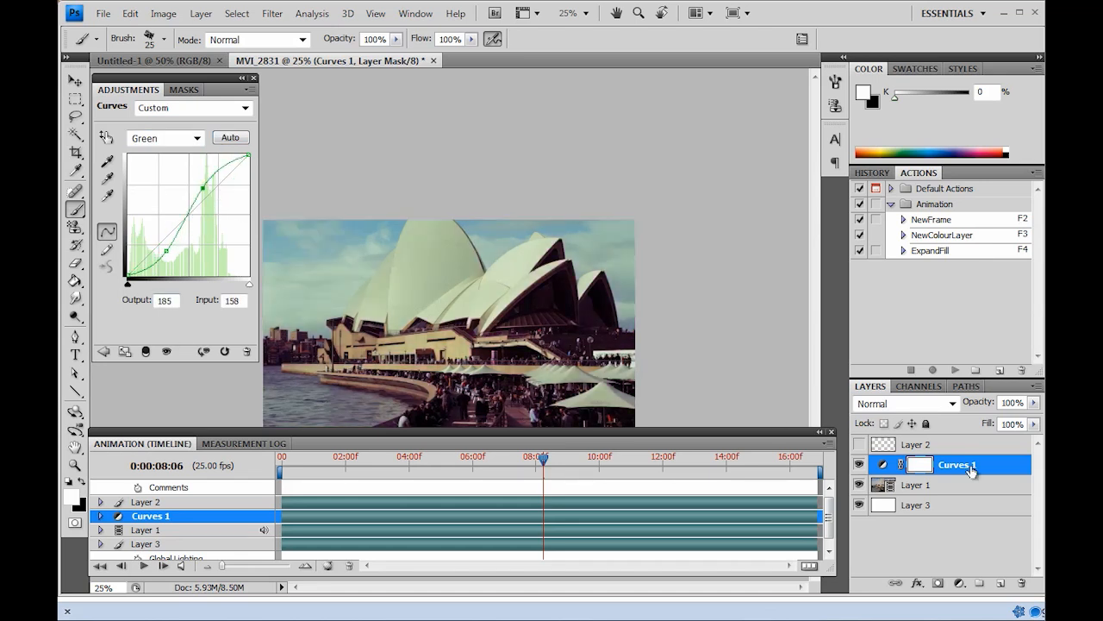
Step: Add a second Curves adjustment directly above the video with an RGB S-curve through input 70, output 42, and hide both Curves layers
click(971, 484)
click(188, 131)
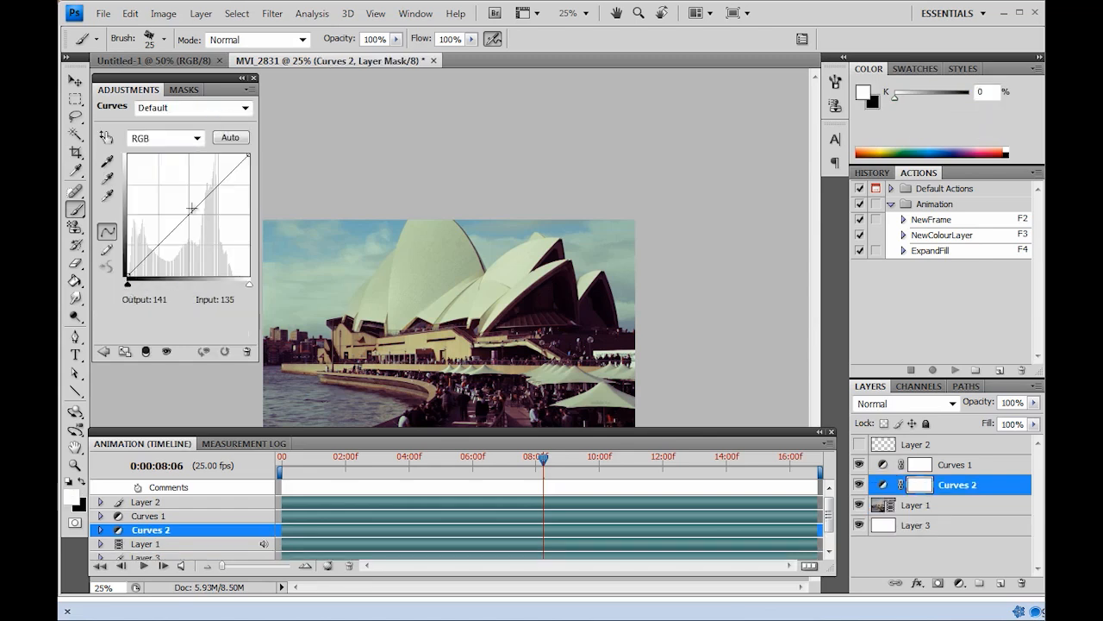
drag(191, 207, 207, 165)
drag(168, 204, 163, 243)
drag(207, 165, 210, 176)
drag(162, 244, 162, 255)
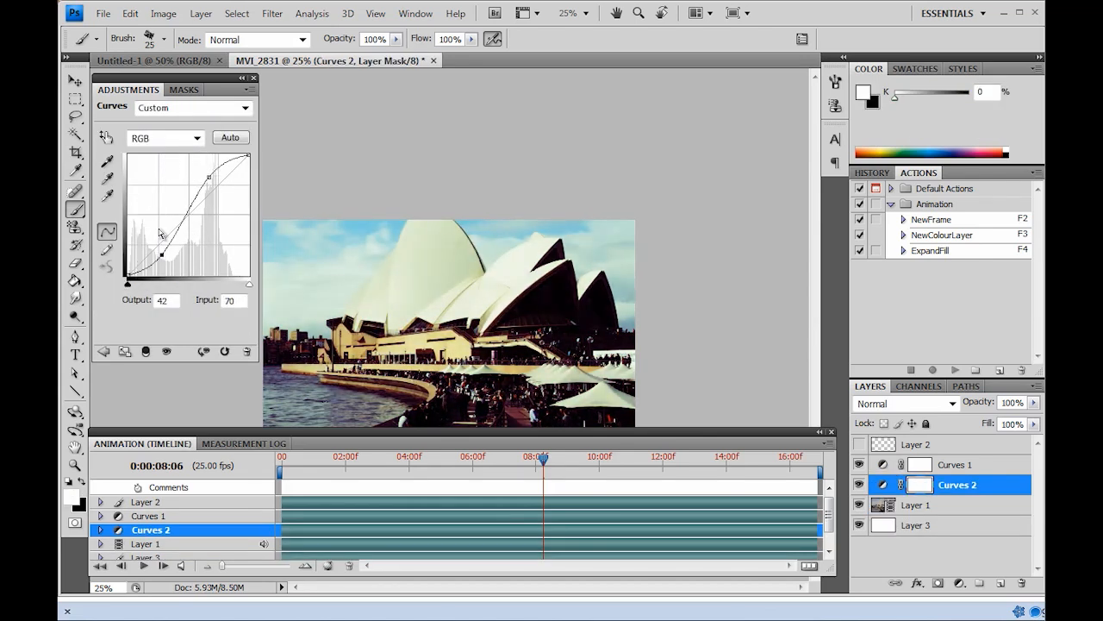
key(ctrl+minus)
drag(860, 483, 858, 463)
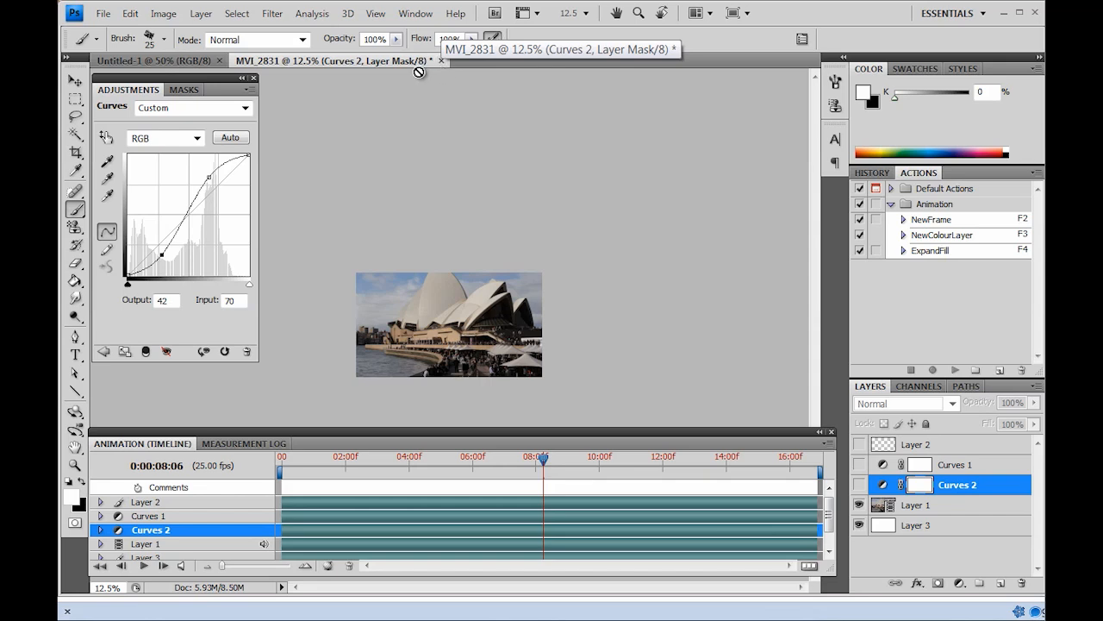
Step: Create a new blank document with the preset settings
click(103, 14)
click(95, 34)
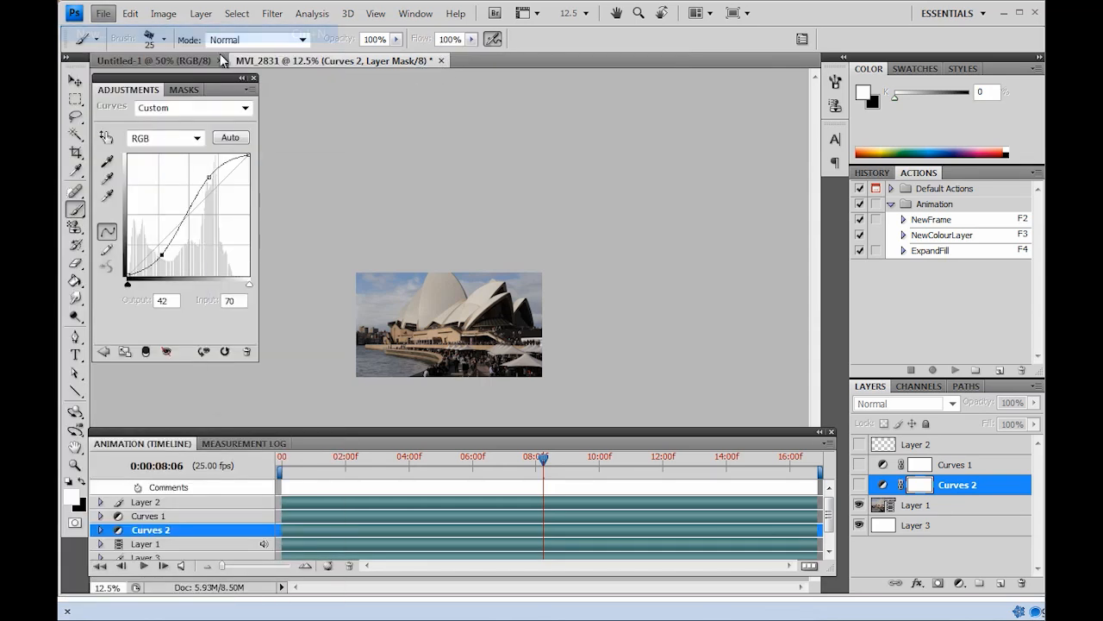
click(579, 201)
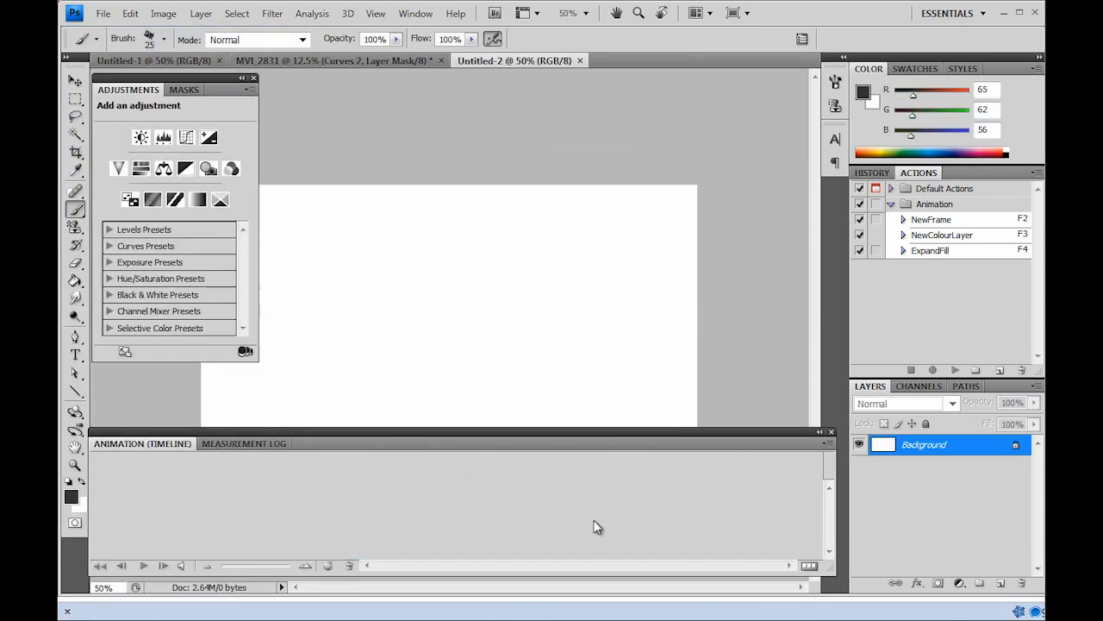
Step: Add twelve empty layers above the Background in the new document
click(1002, 584)
click(1002, 584)
click(1002, 584)
click(1002, 584)
click(1002, 584)
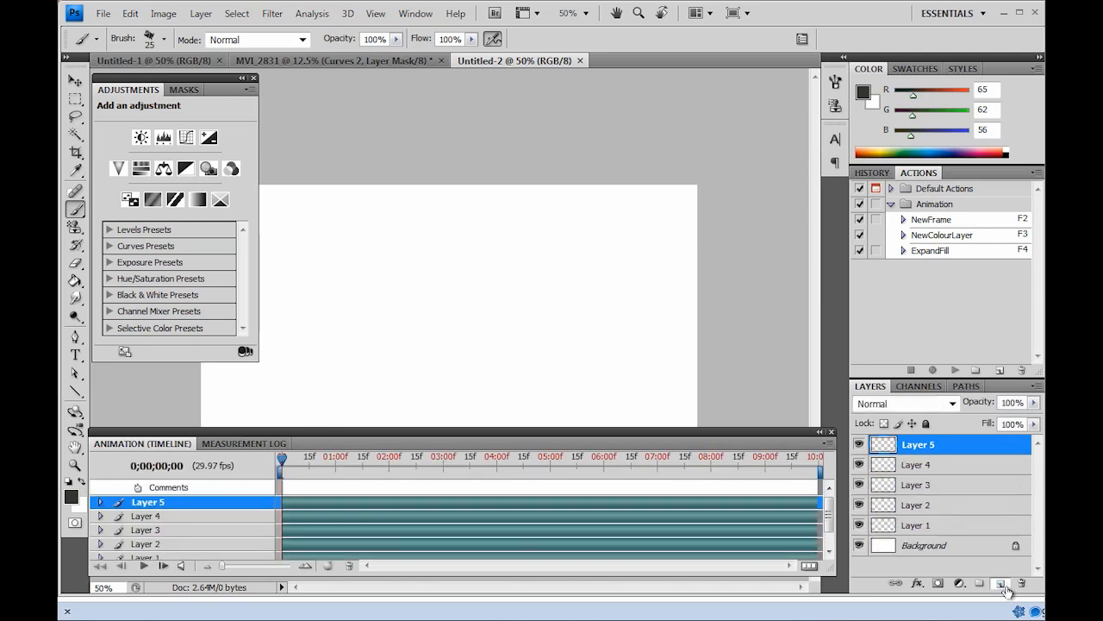
click(1001, 583)
click(1002, 583)
click(1002, 584)
click(1002, 584)
click(1001, 583)
scroll(1030, 498, down, 2)
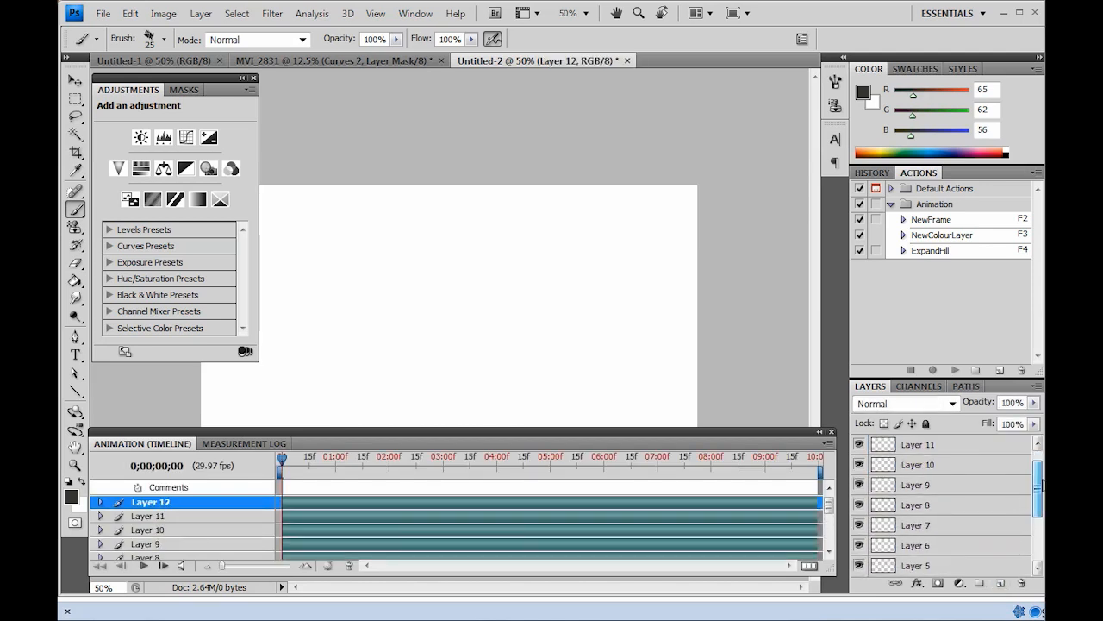
Step: Set the document timeline to a custom frame rate of 12.5 fps and a duration of 0;00;01;00
click(827, 443)
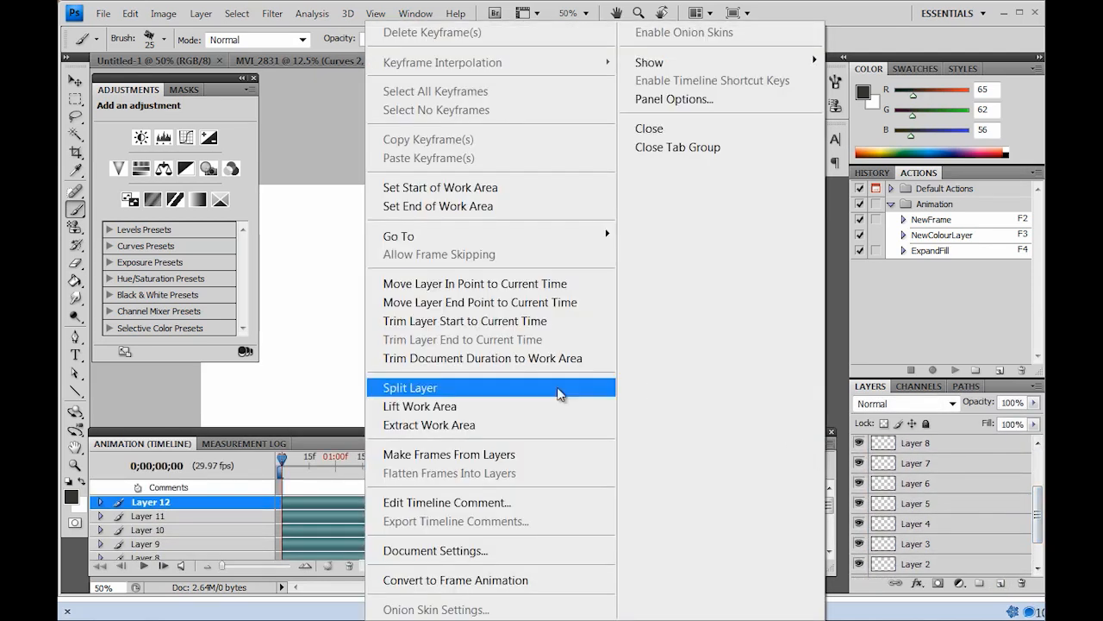
click(497, 548)
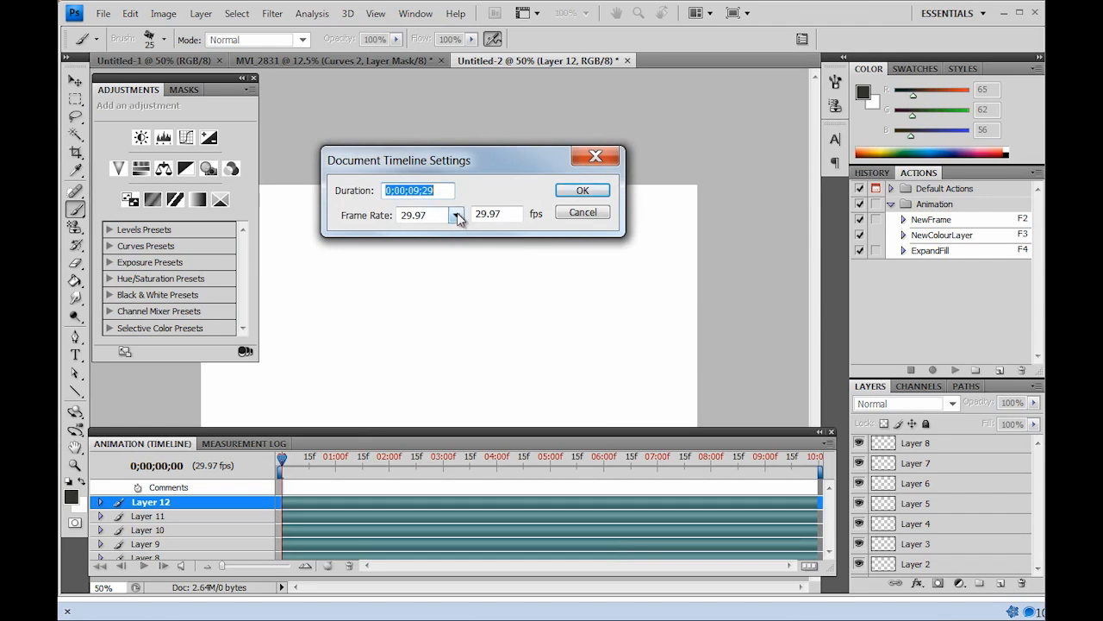
click(454, 216)
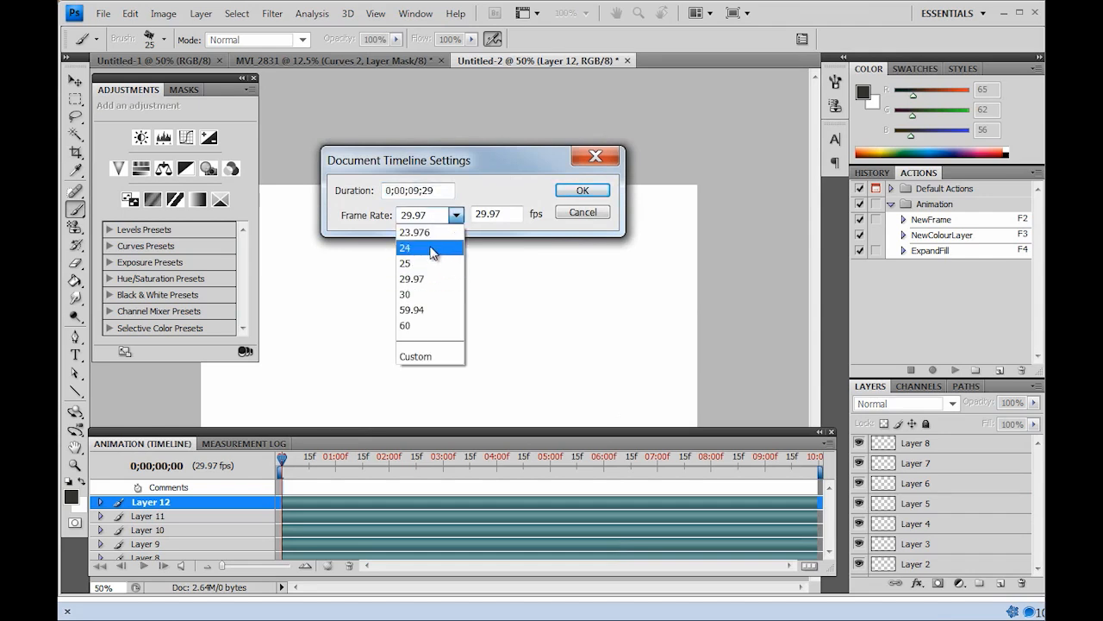
click(432, 262)
drag(493, 219, 461, 220)
text(12)
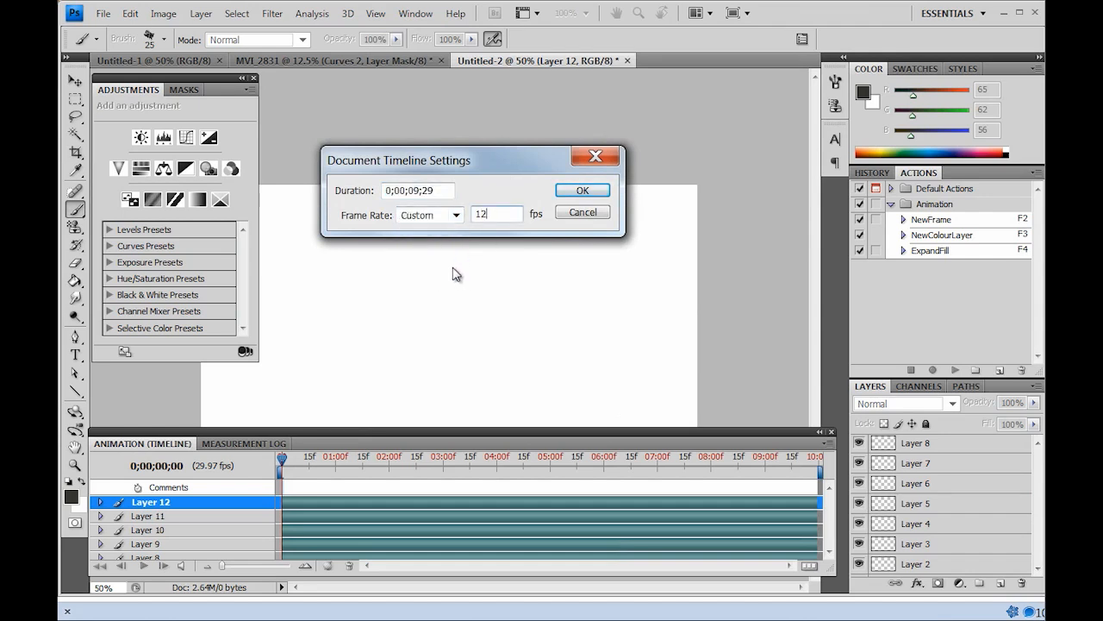
text(.)
text(00)
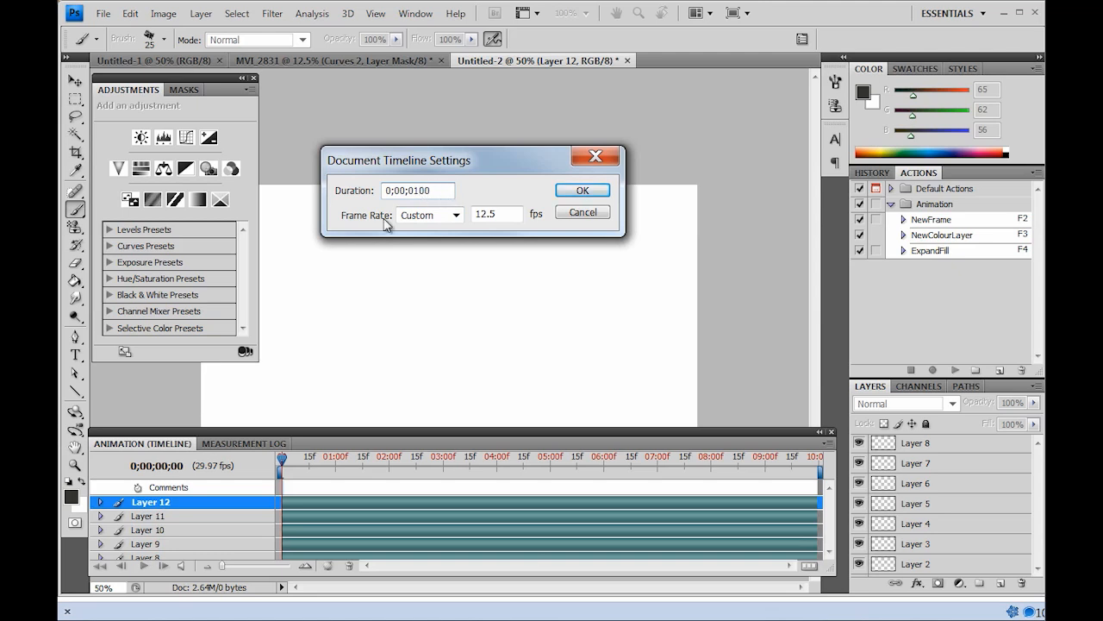
click(592, 190)
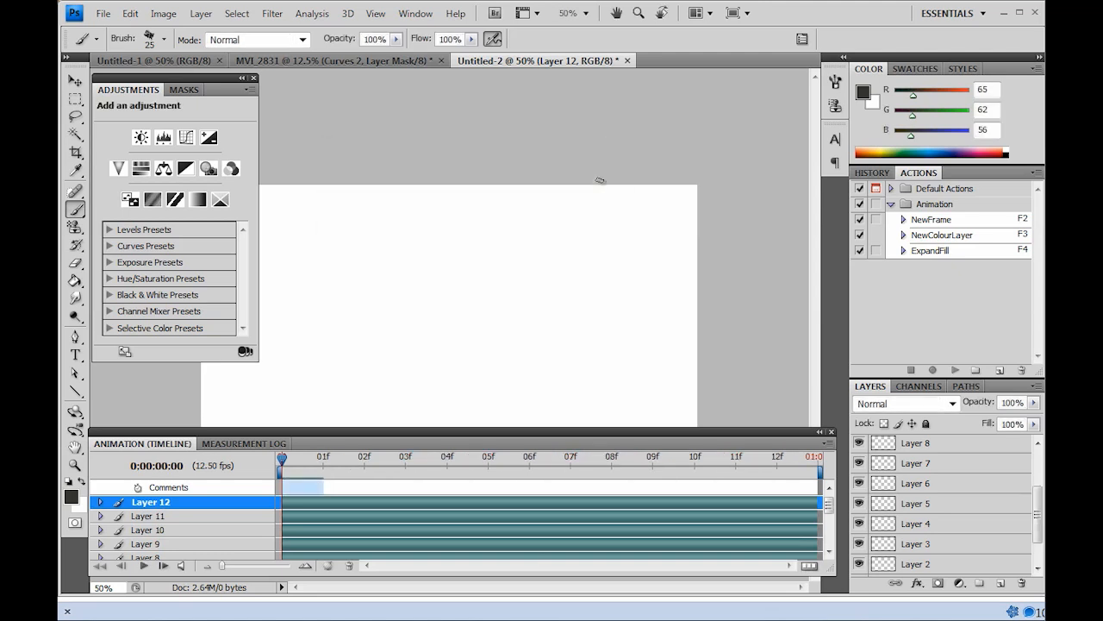
drag(284, 453, 246, 500)
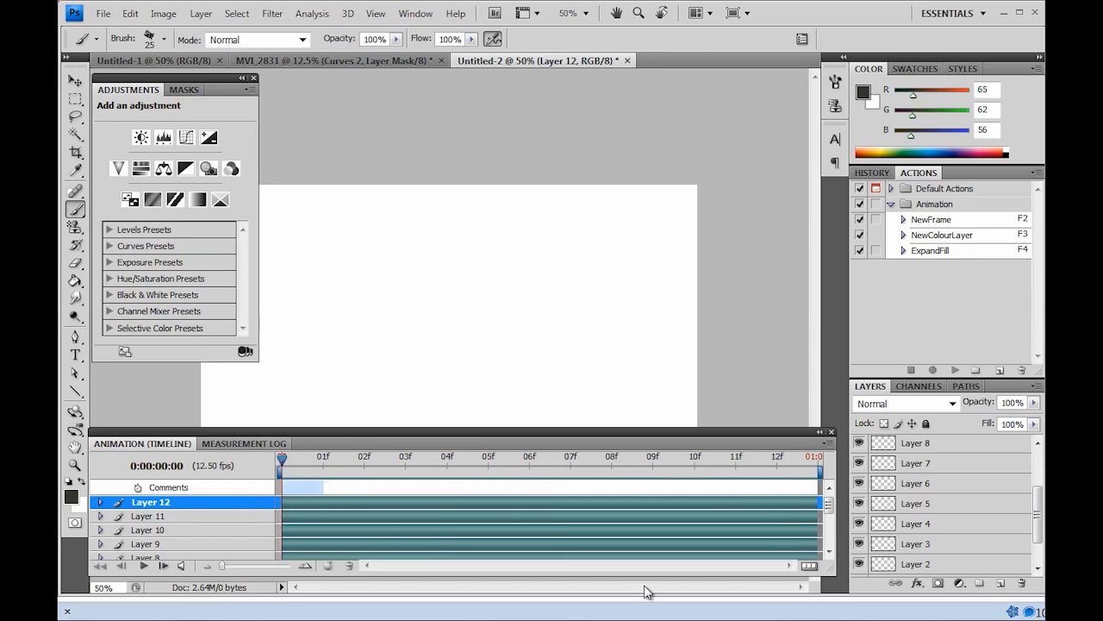
Step: Select Layers 1 to 12, excluding the Background, and make timeline frames from them
key(ctrl+minus)
key(ctrl+minus)
drag(829, 505, 831, 534)
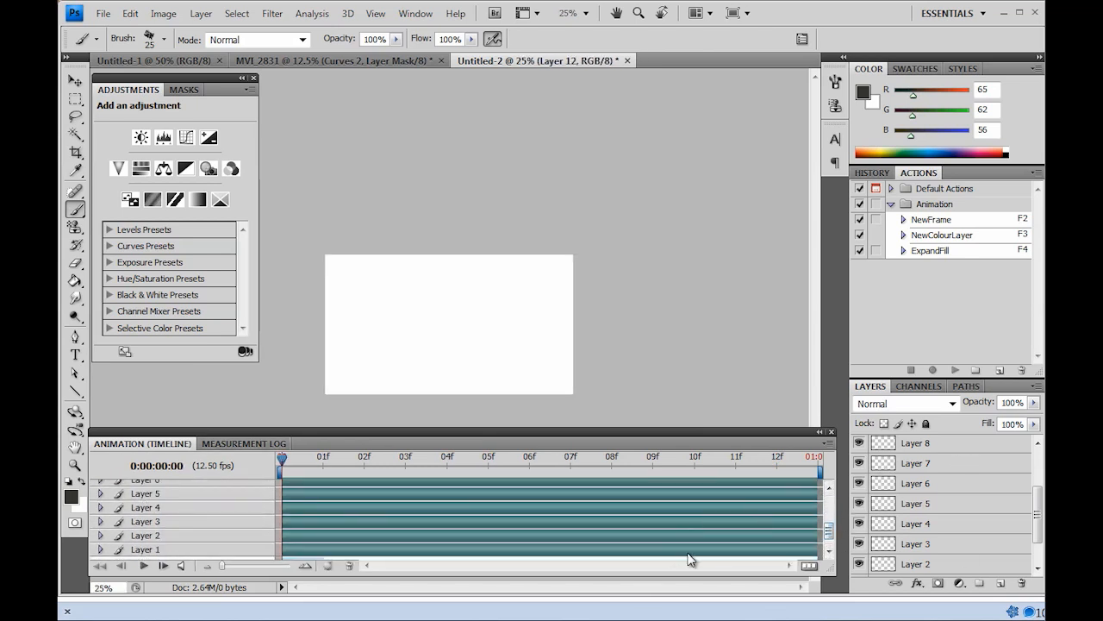
click(1002, 564)
scroll(1000, 539, down, 2)
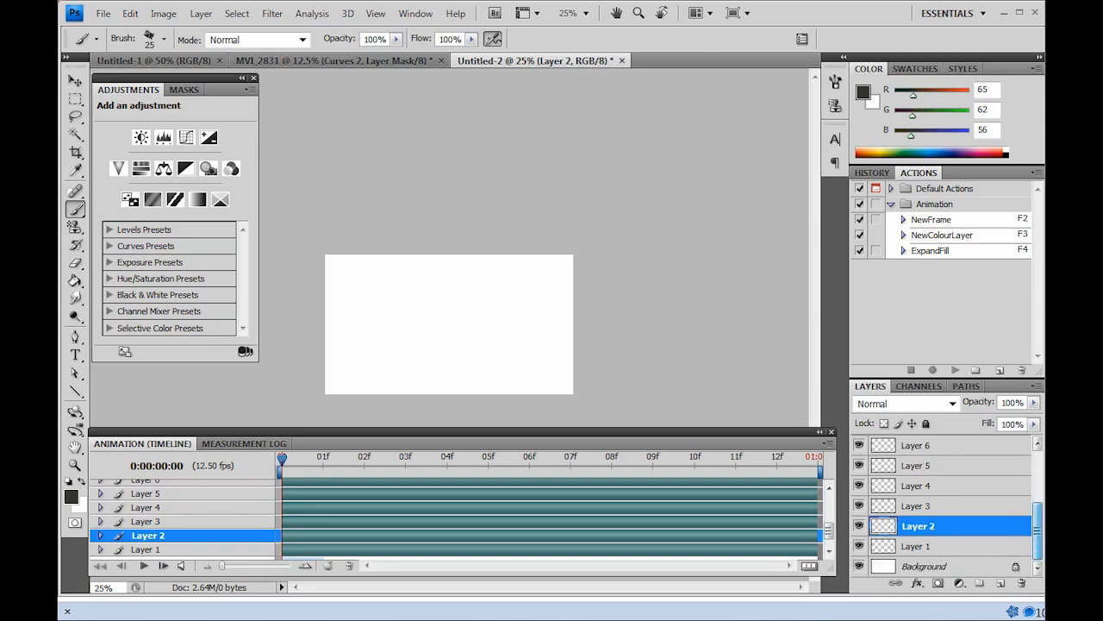
click(997, 545)
scroll(998, 526, up, 3)
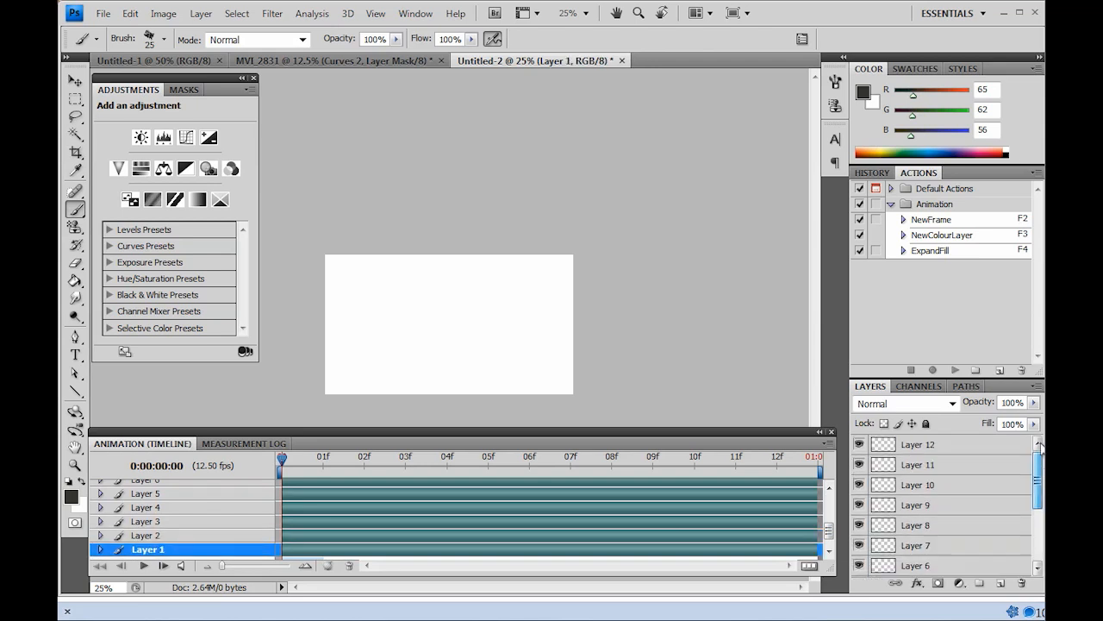
shift+click(989, 444)
scroll(993, 500, down, 3)
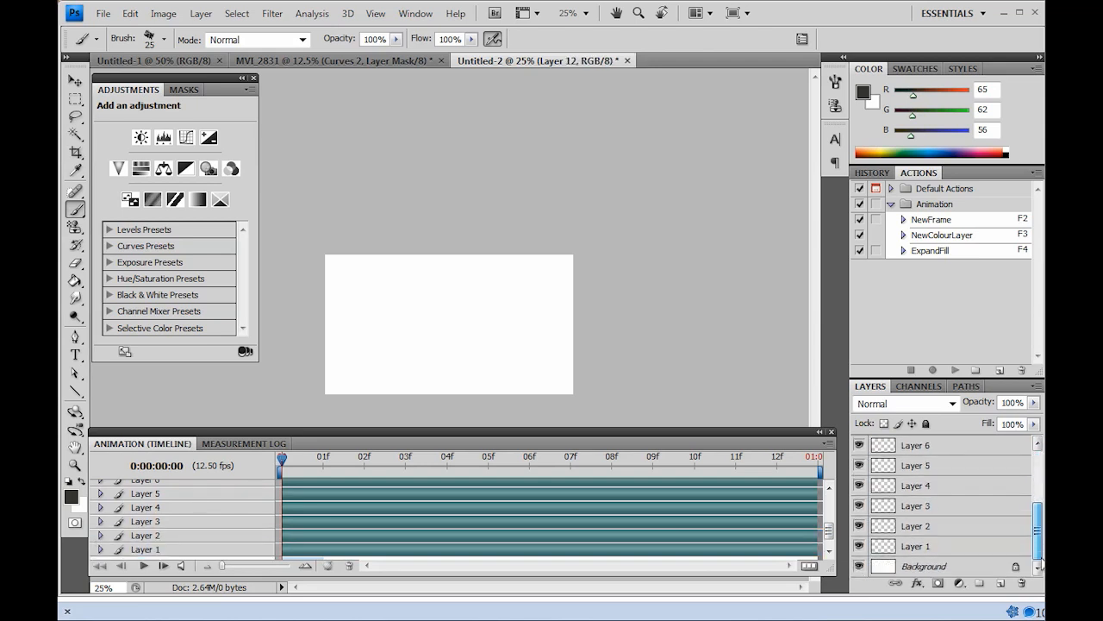
click(830, 443)
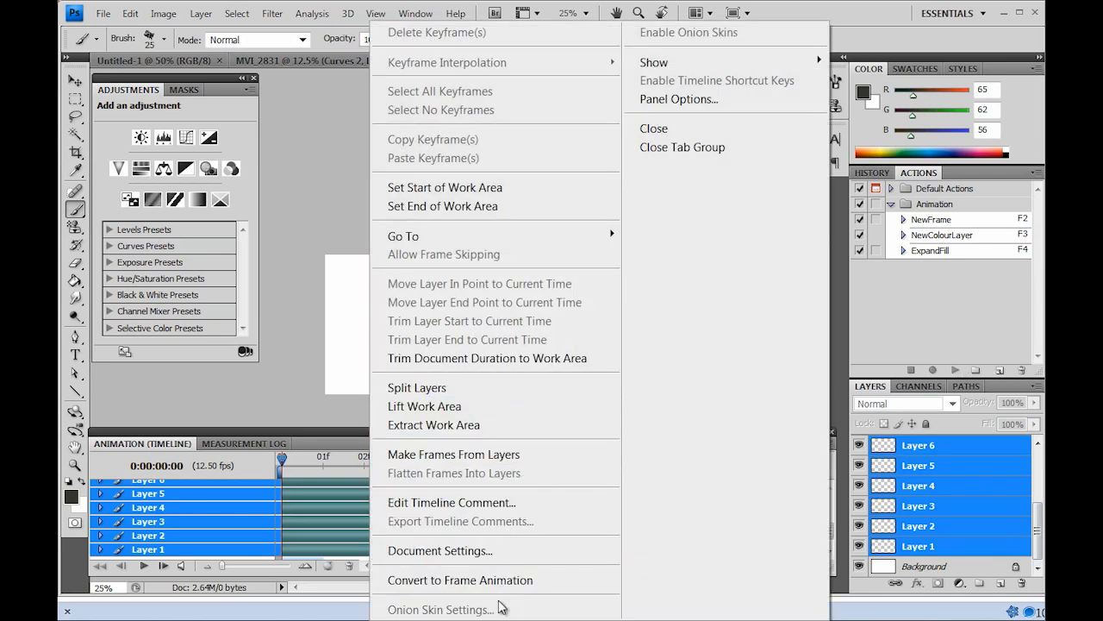
click(502, 459)
Step: Play and scrub the timeline to examine how the twelve layers are staggered across the frames
key(space)
drag(429, 501, 573, 493)
drag(829, 532, 830, 505)
drag(572, 457, 312, 483)
drag(828, 506, 828, 531)
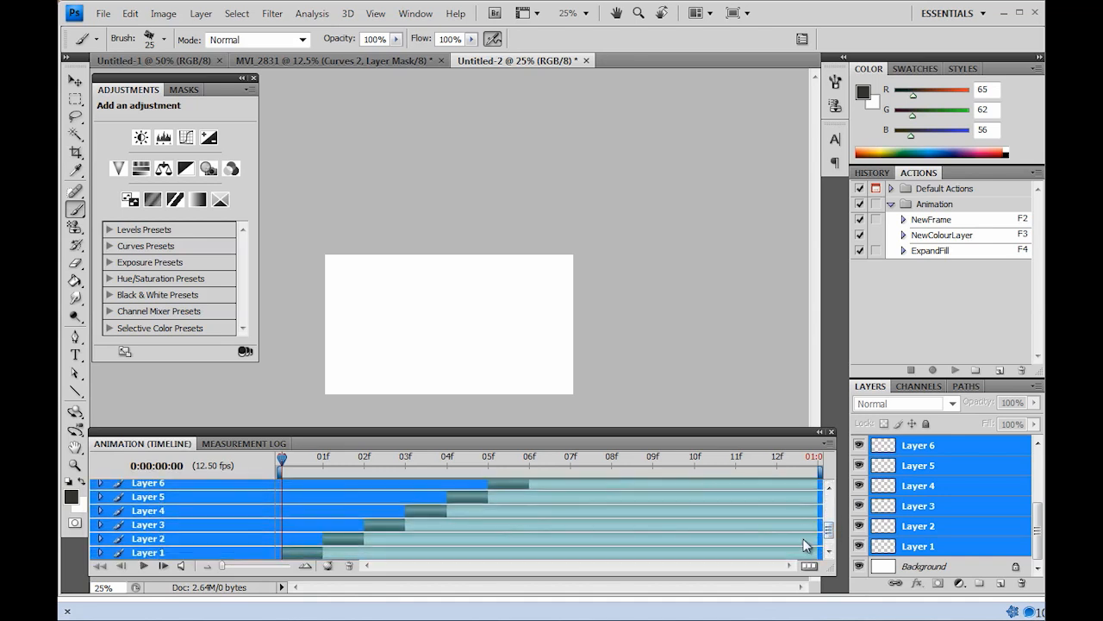
click(447, 457)
Step: Review the timeline's commands for moving and trimming a layer's start and end, with Layer 5 selected
click(831, 431)
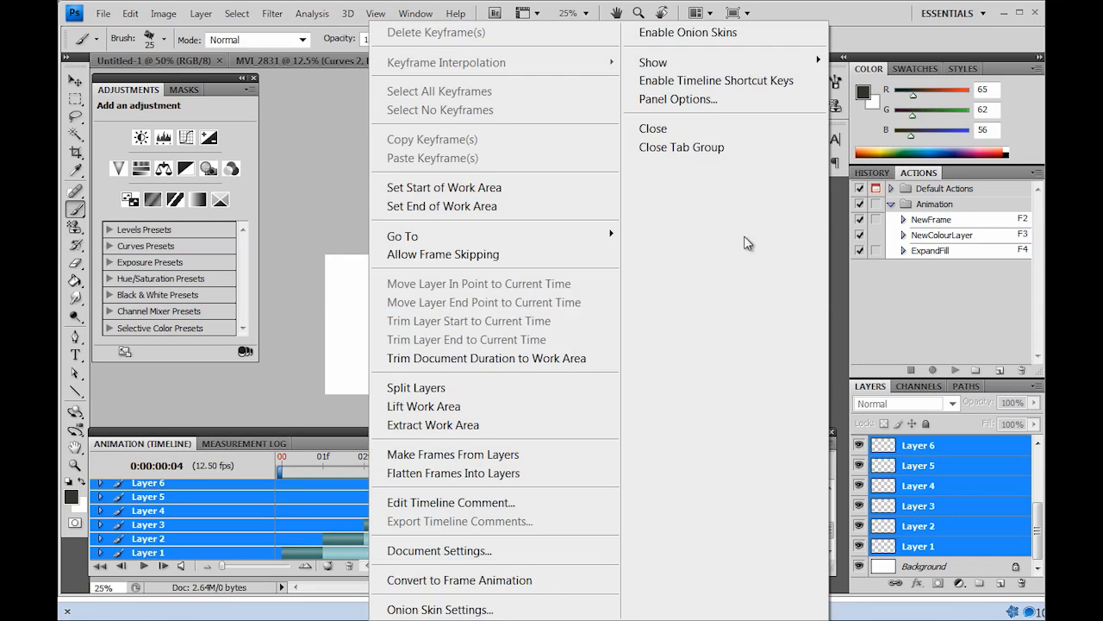
click(506, 457)
click(404, 460)
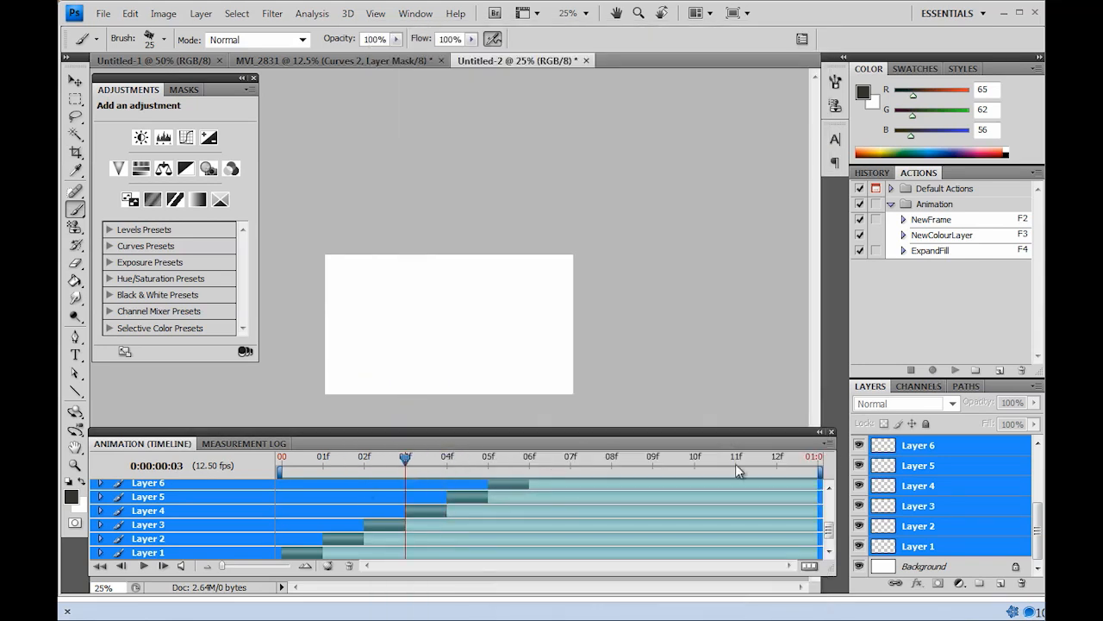
click(595, 497)
click(827, 443)
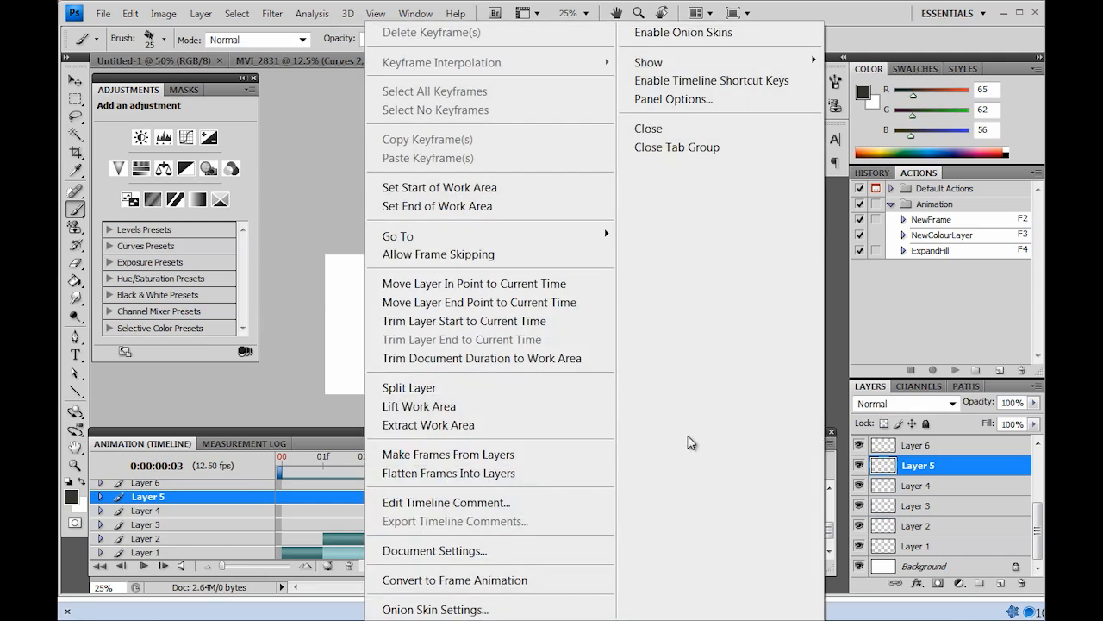
click(563, 292)
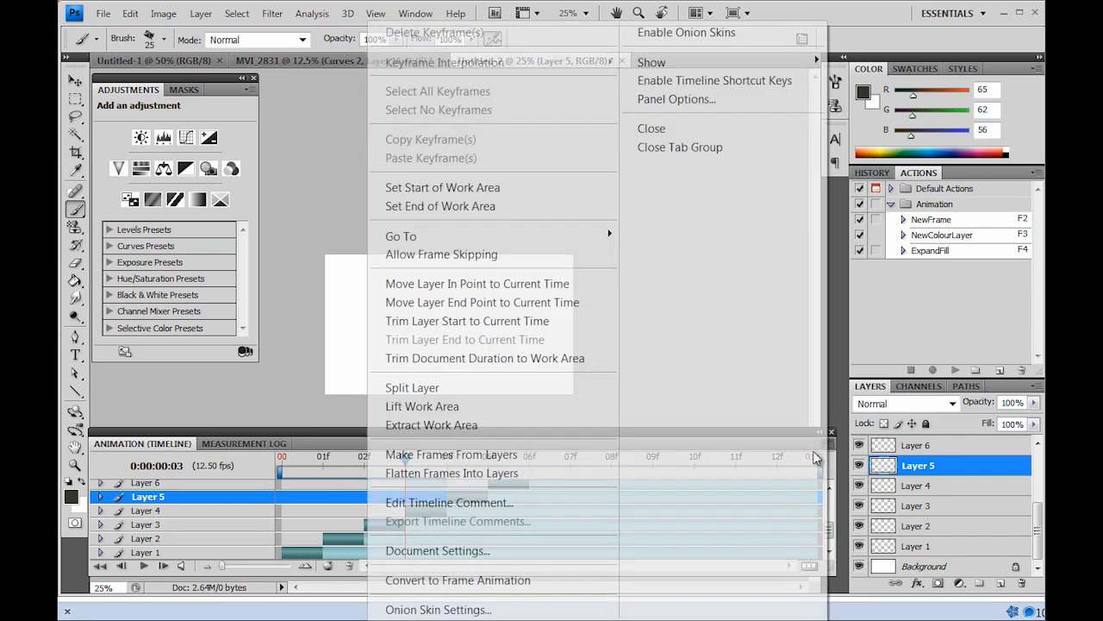
click(826, 443)
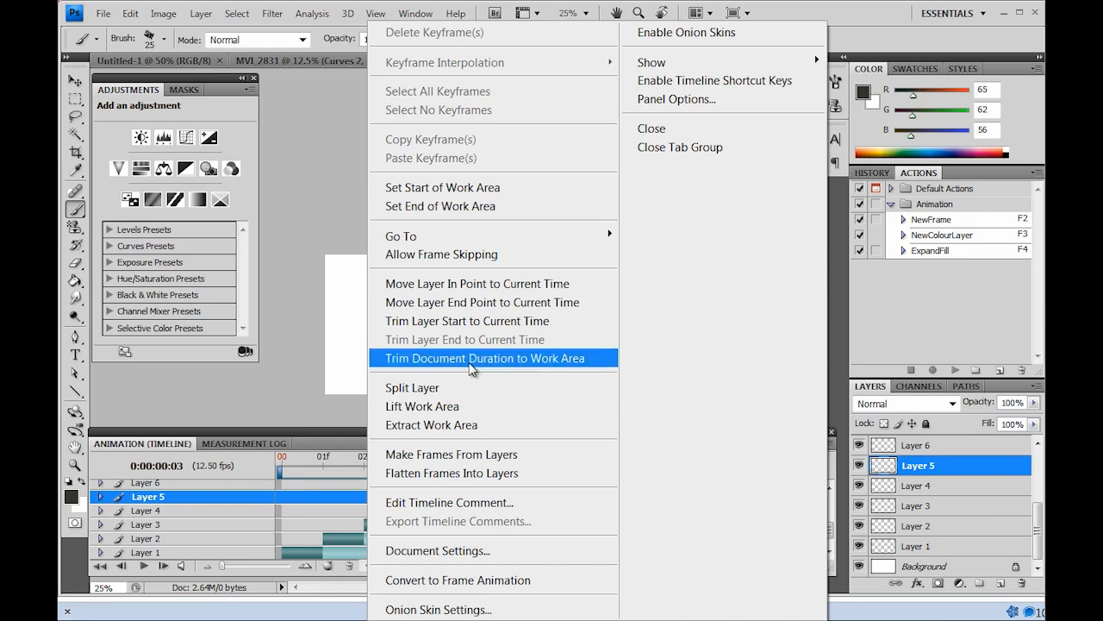
click(355, 462)
Step: Trim the end of Layer 4 to the current time at frame 07f in the timeline
drag(419, 470, 570, 470)
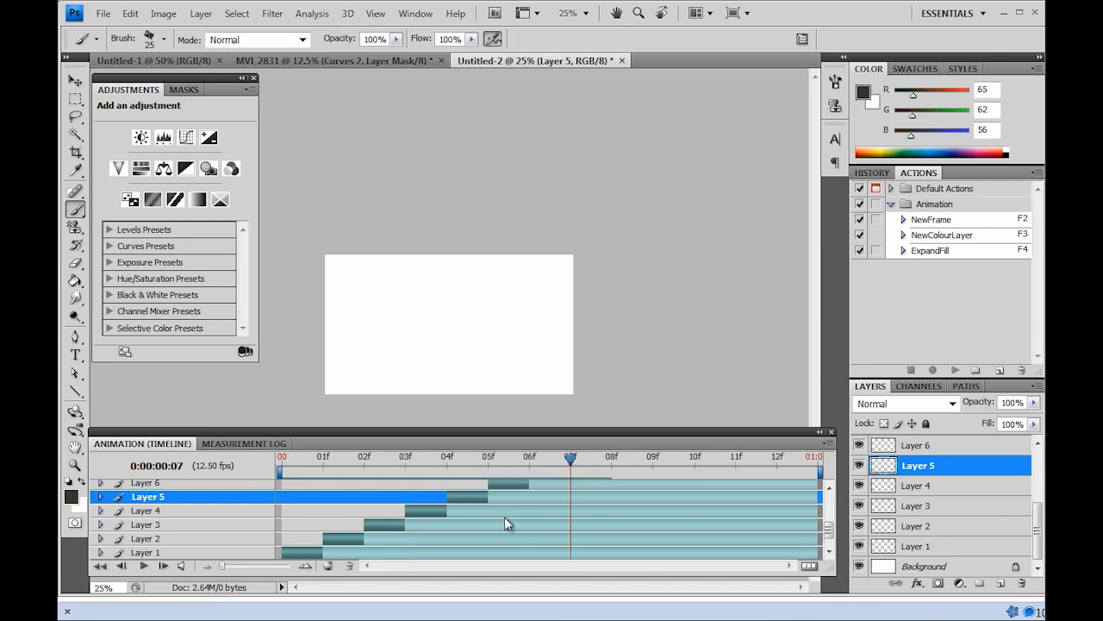
click(504, 513)
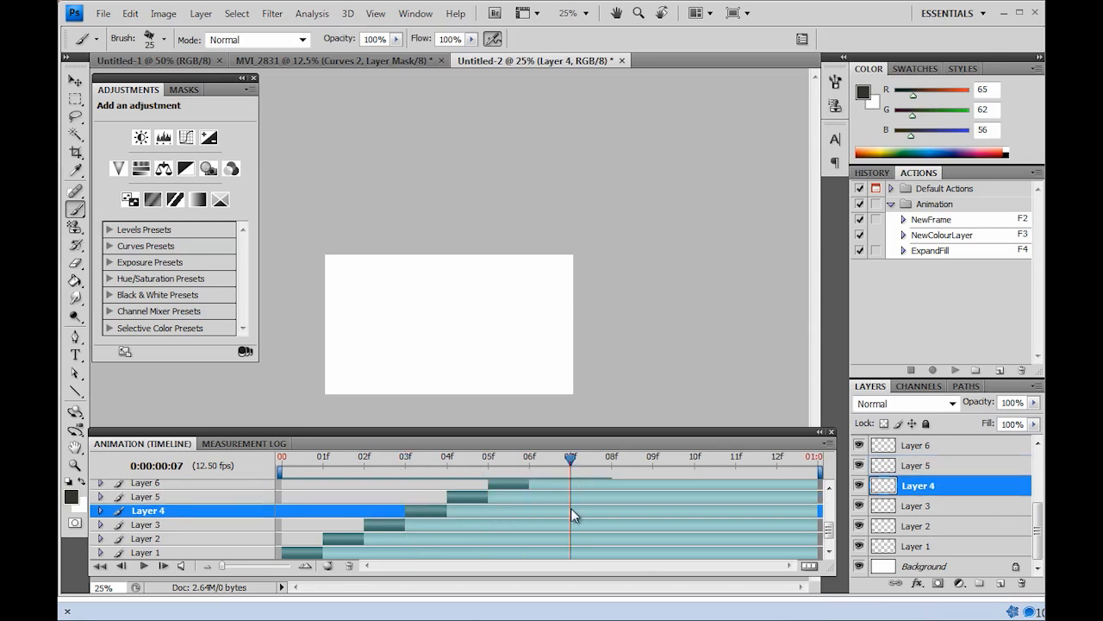
click(828, 443)
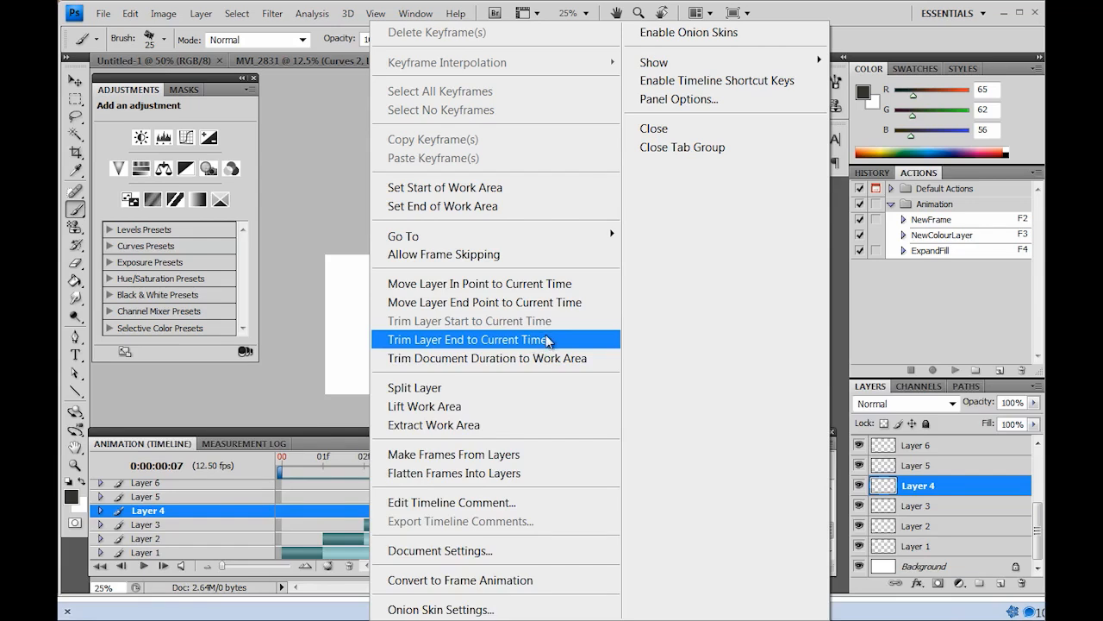
click(547, 339)
mouse_move(574, 464)
mouse_down()
mouse_move(604, 472)
mouse_move(573, 477)
mouse_up()
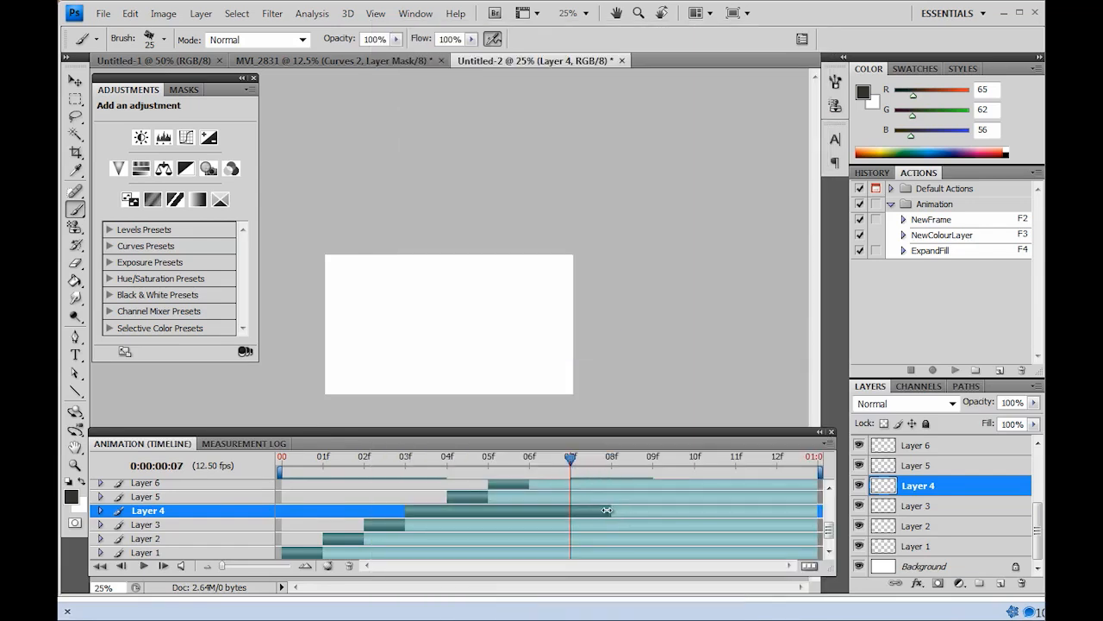
drag(570, 463, 580, 485)
key(ctrl+minus)
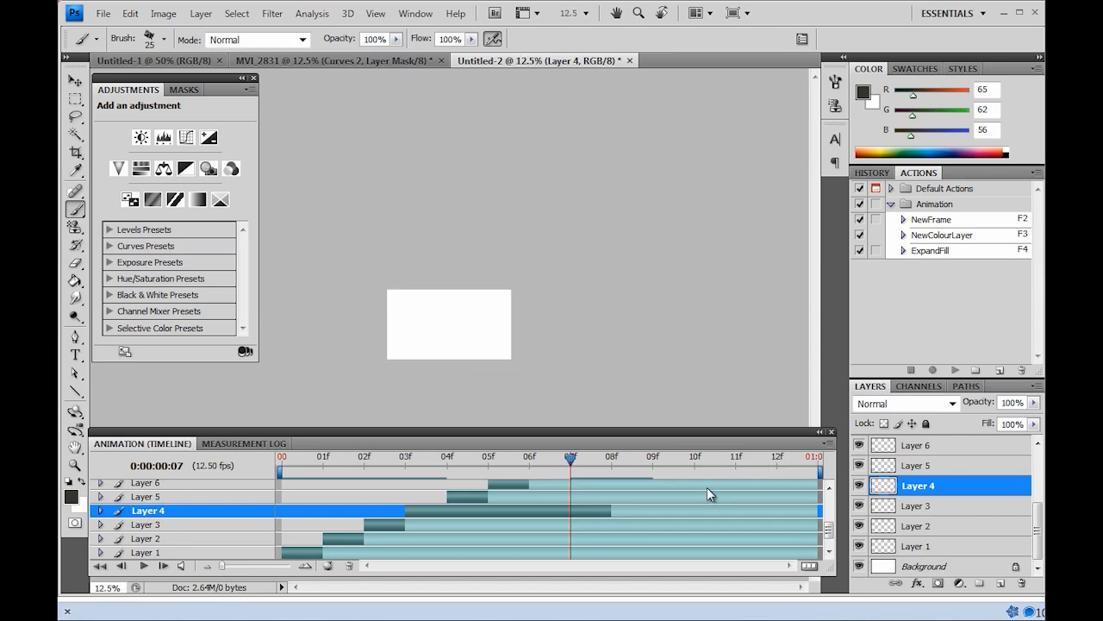
key(ctrl+plus)
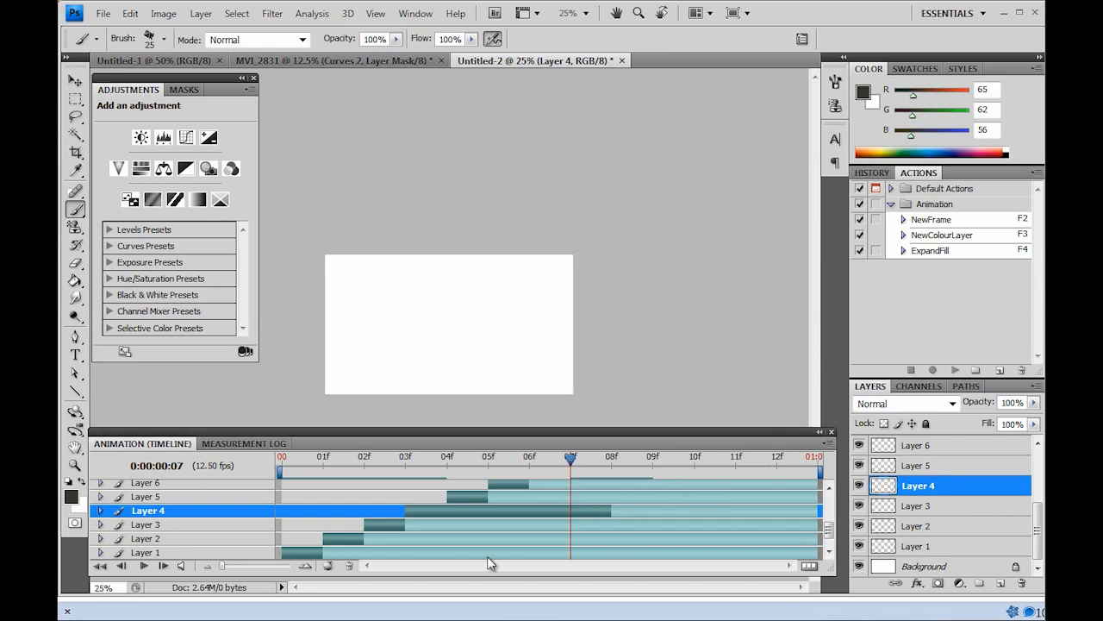
Step: Select Layers 1 to 6 together and delete them
shift+click(958, 548)
shift+click(966, 447)
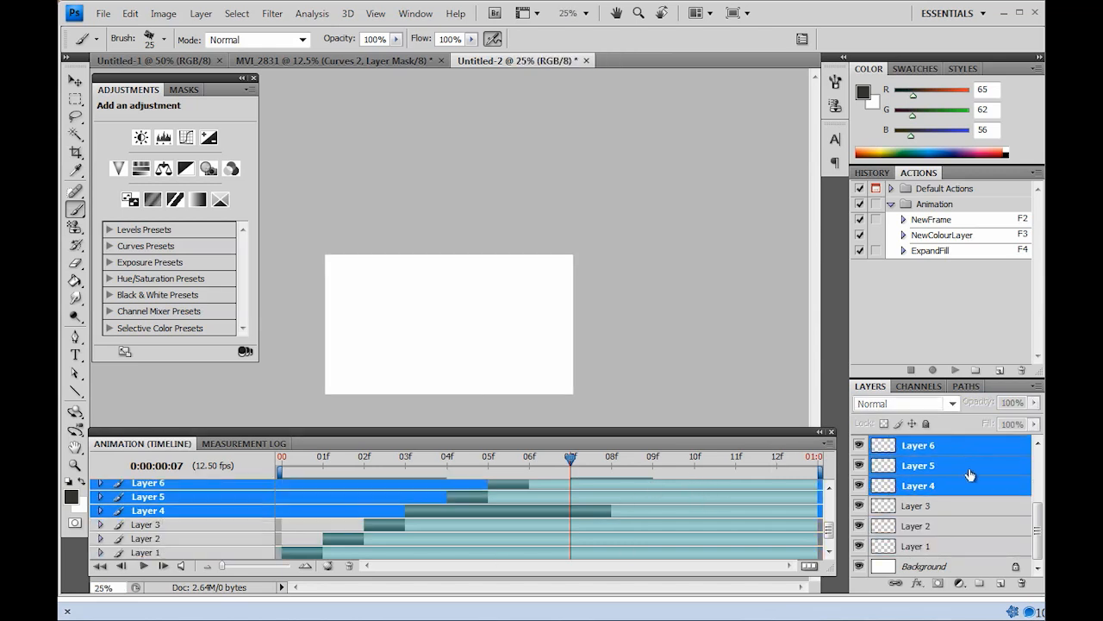
click(972, 447)
ctrl+click(979, 549)
ctrl+click(966, 527)
ctrl+click(968, 504)
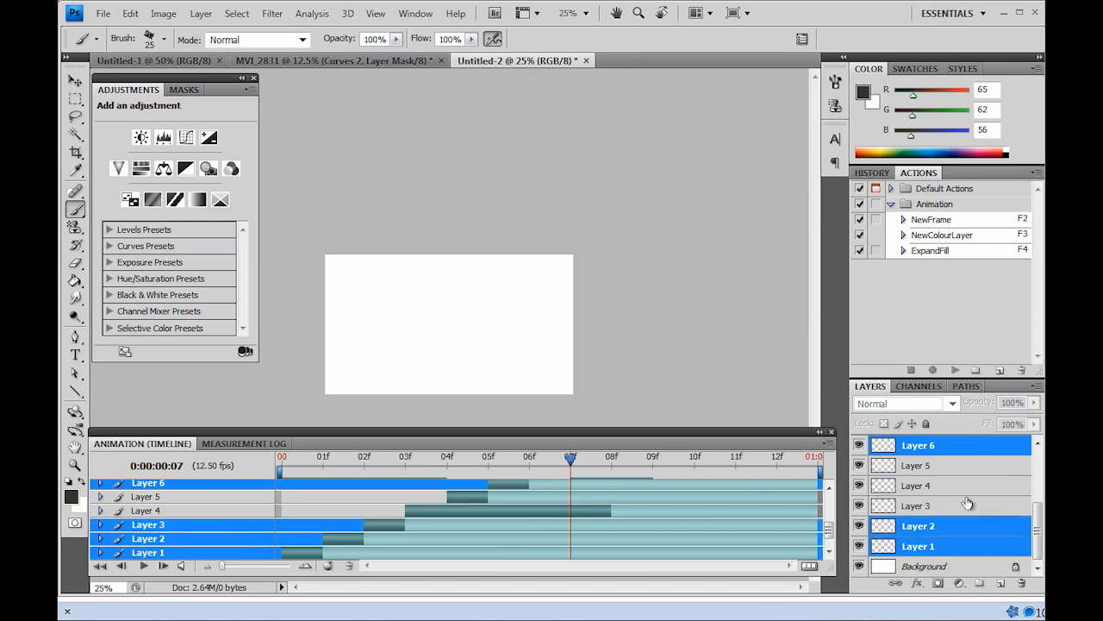
ctrl+click(967, 485)
ctrl+click(969, 465)
drag(975, 451, 1023, 585)
Step: Delete Layers 7 to 12 so that only the Background is left
click(965, 546)
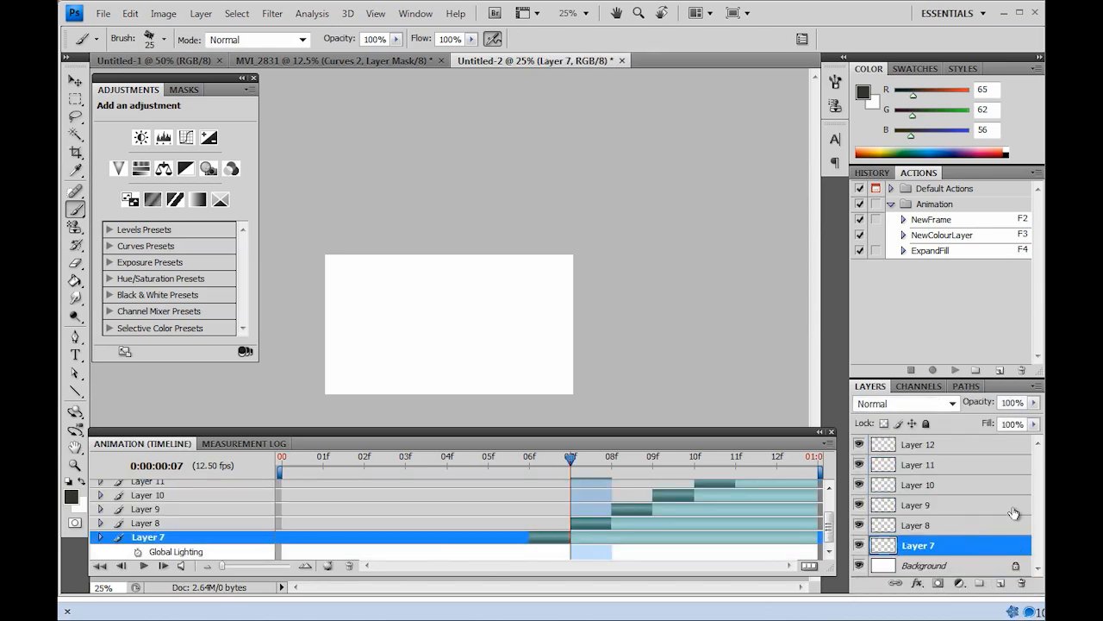
ctrl+click(992, 446)
ctrl+click(988, 465)
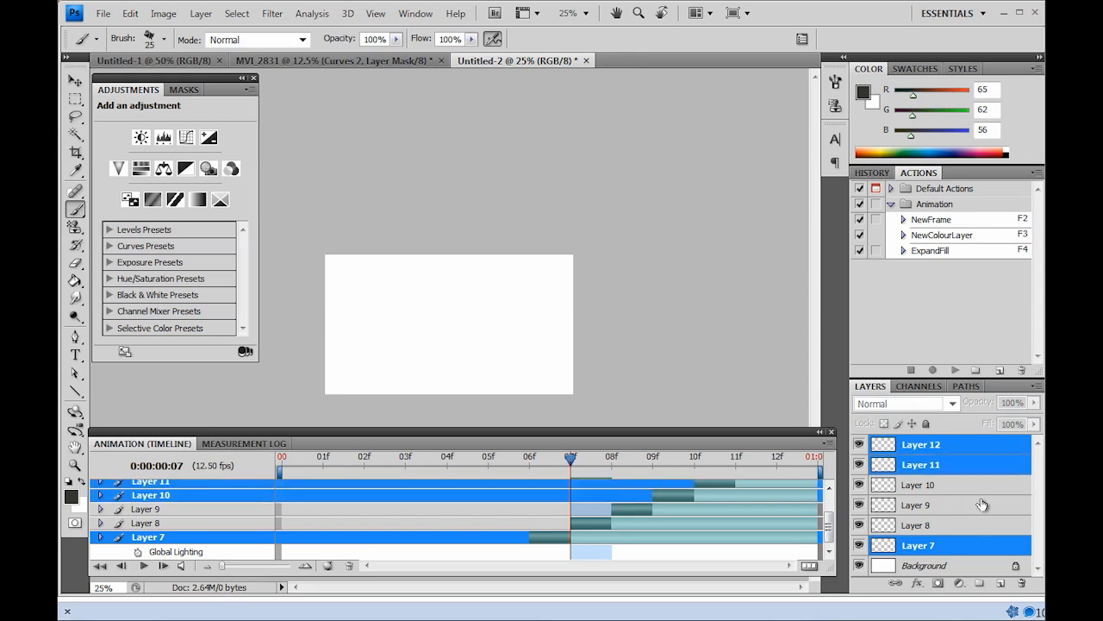
shift+click(980, 524)
drag(985, 475, 1018, 565)
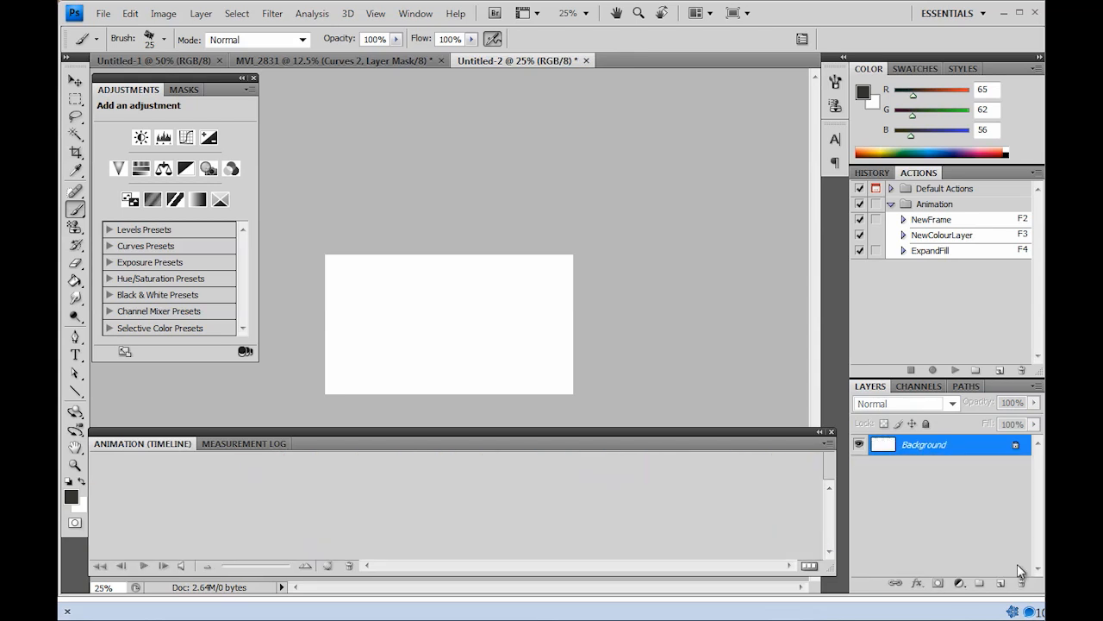
Step: Add a new layer above the Background and paint one dark dot left of the canvas centre
click(1000, 583)
key(ctrl+plus)
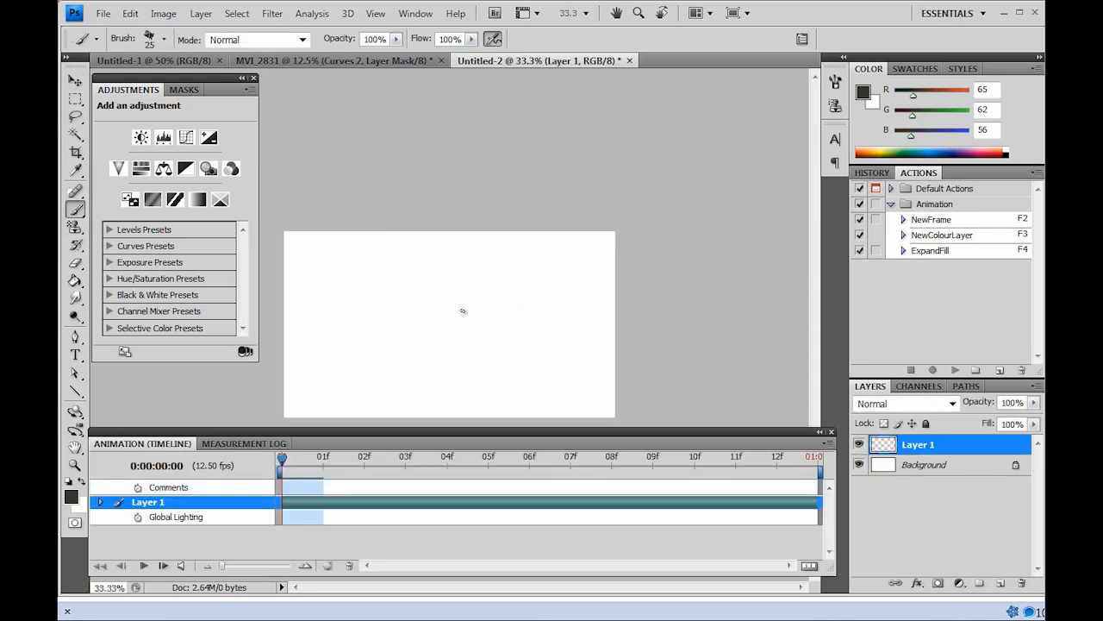
key(ctrl+plus)
click(385, 298)
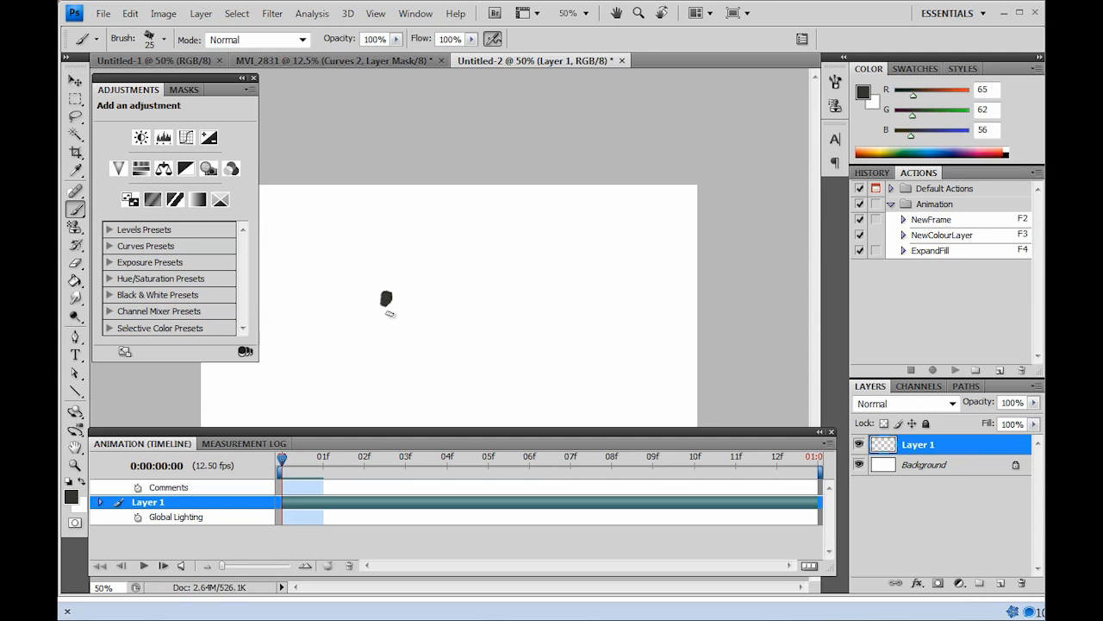
Step: Create five more frame layers with the NewFrame action, painting one dot on each, progressively further right
key(F2)
mouse_move(283, 457)
mouse_down()
mouse_move(321, 461)
mouse_move(286, 441)
mouse_up()
click(405, 300)
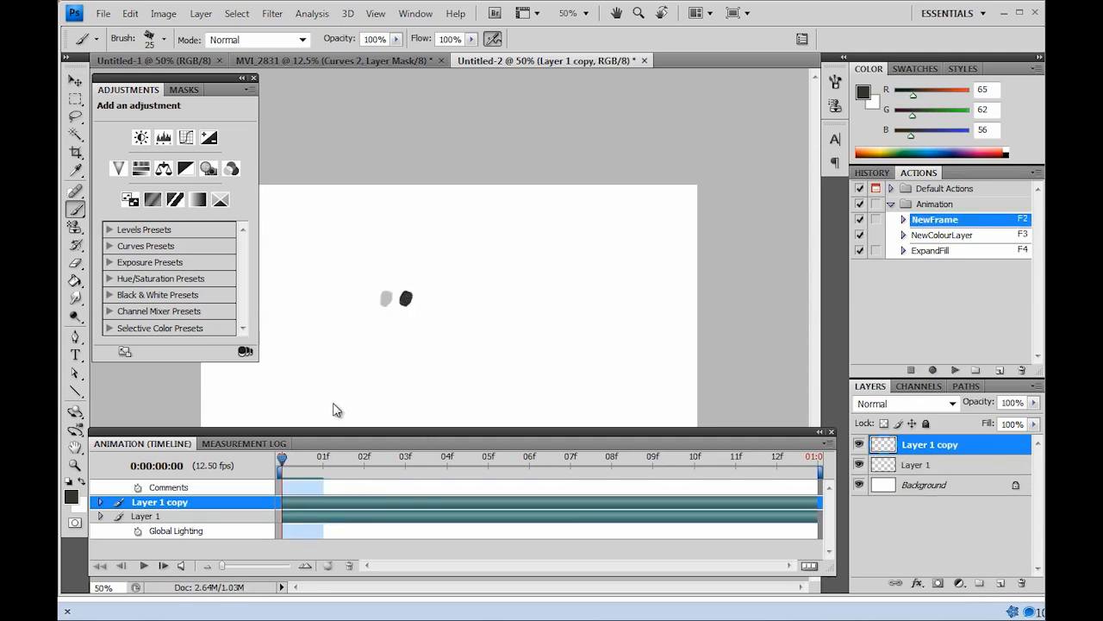
key(F2)
click(431, 299)
key(F2)
click(458, 301)
key(F2)
click(488, 303)
key(F2)
key(F2)
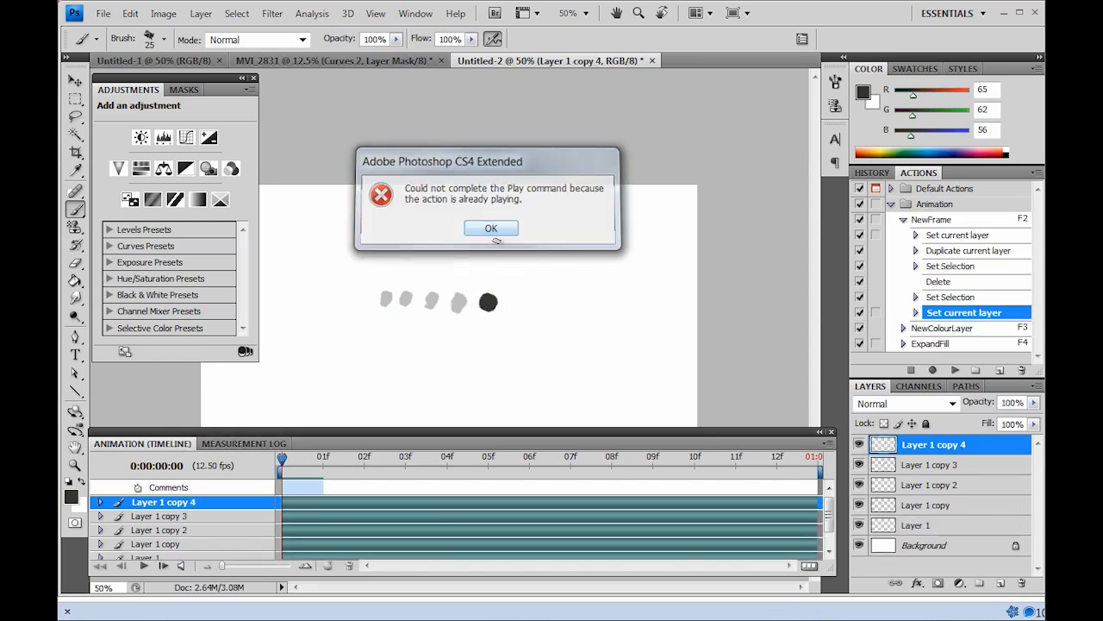
click(493, 228)
key(F2)
click(521, 298)
Step: Select all six dot layers, make timeline frames from them, and put them into one layer group
click(829, 552)
shift+click(603, 522)
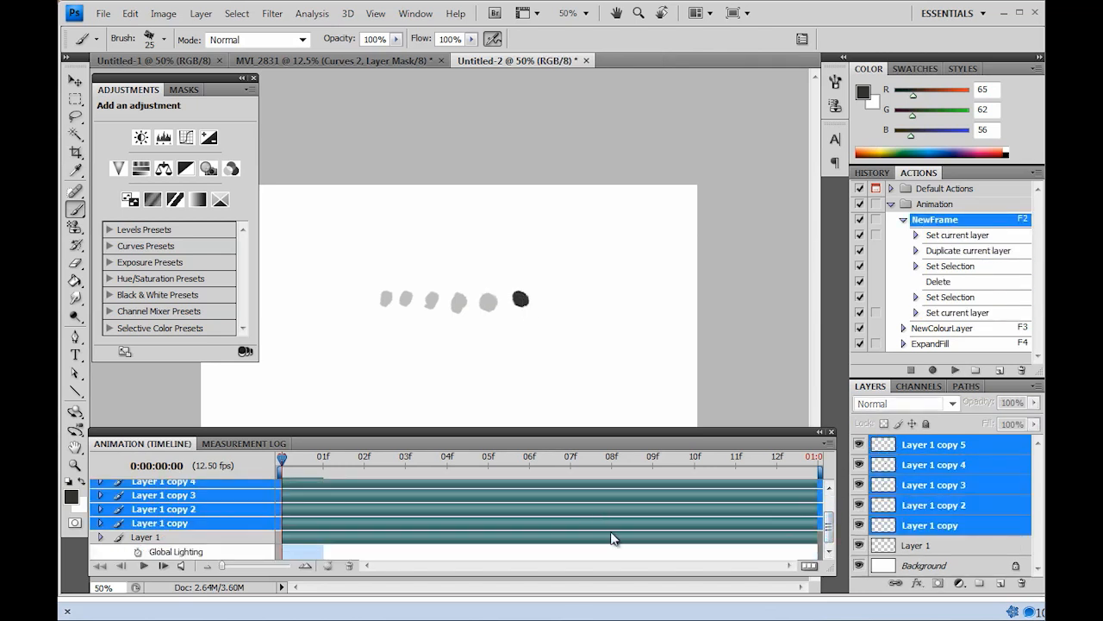
shift+click(612, 538)
click(829, 446)
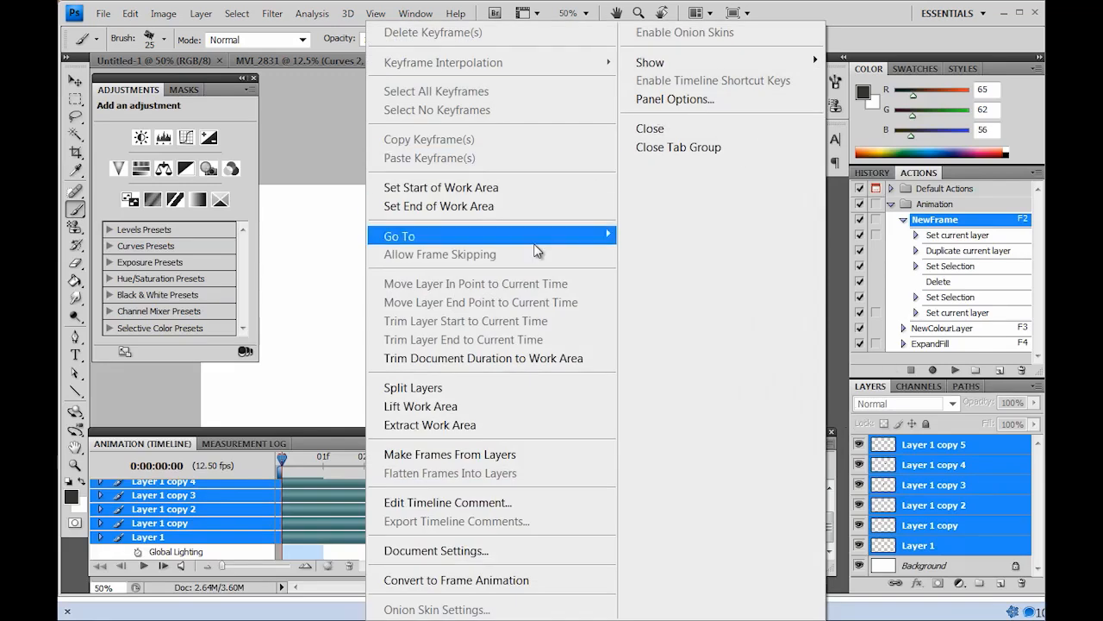
click(478, 454)
drag(282, 457, 264, 502)
scroll(827, 530, up, 3)
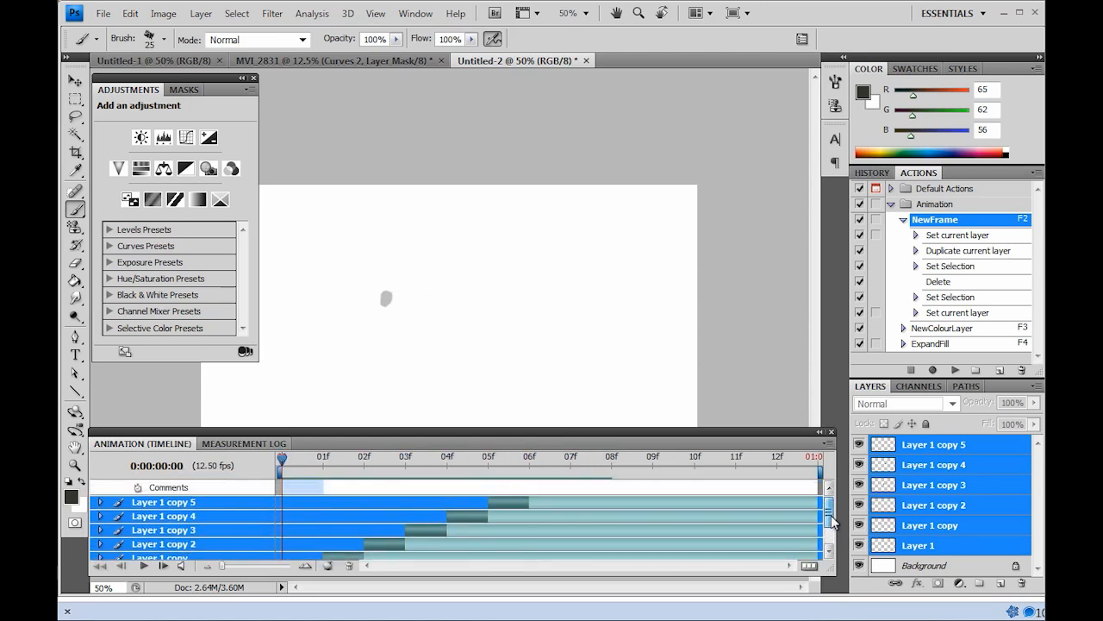
drag(982, 465, 980, 583)
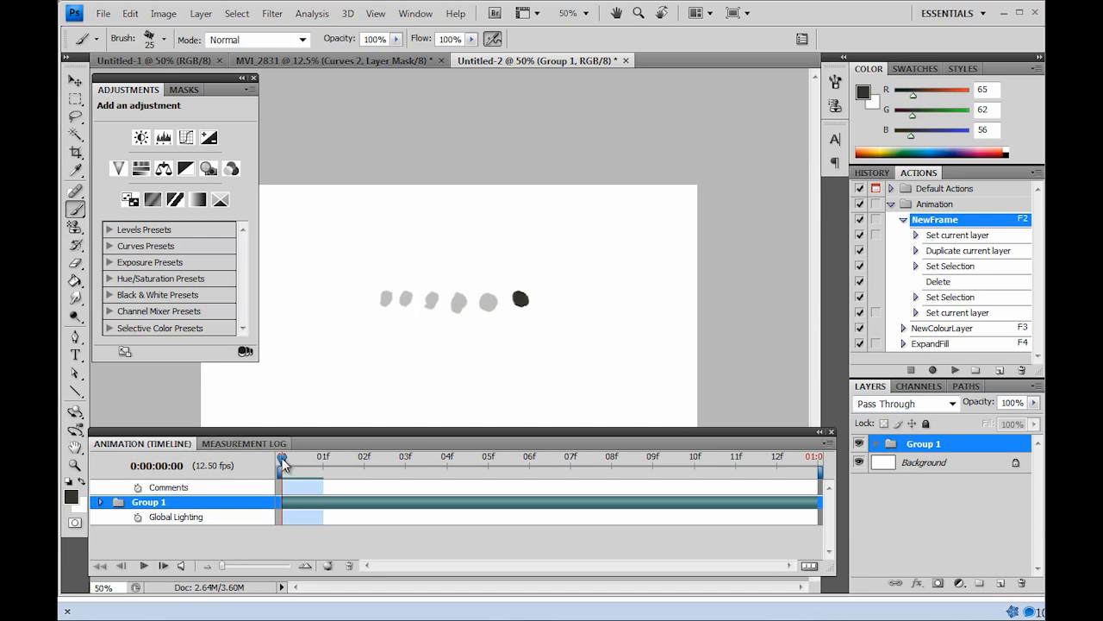
Step: Play and scrub the timeline from its first frame to check the grouped dot animation
drag(278, 468, 399, 471)
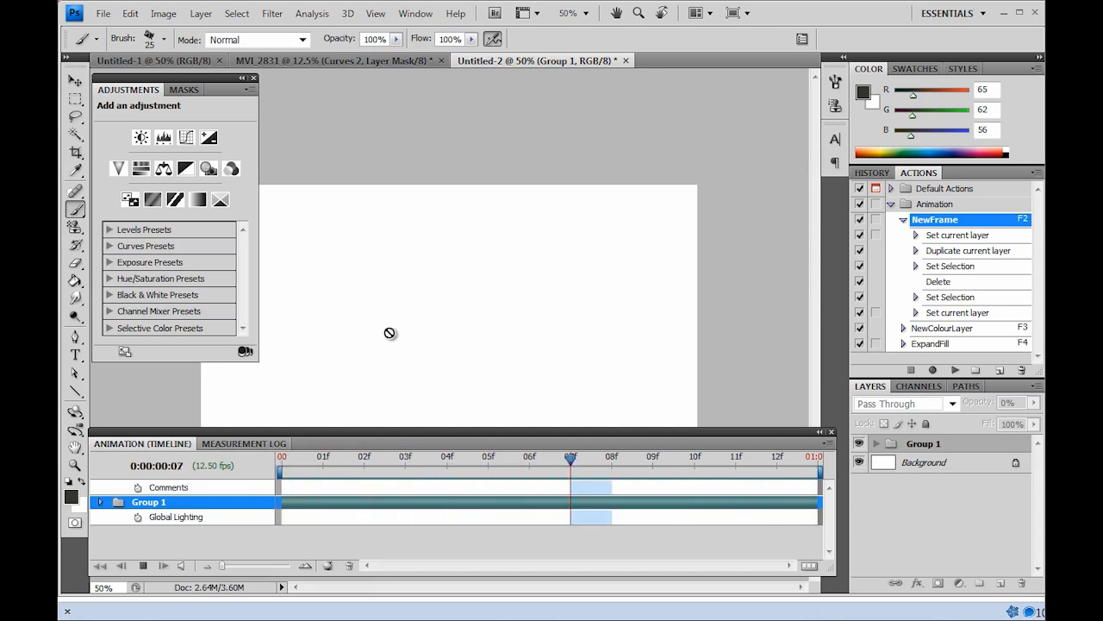
click(338, 458)
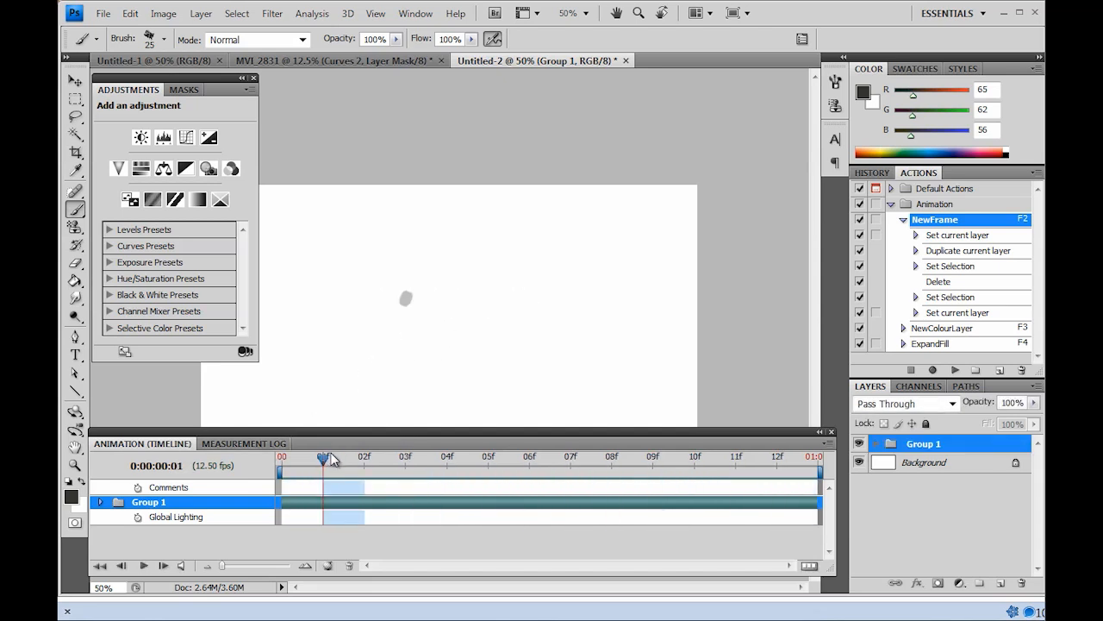
key(space)
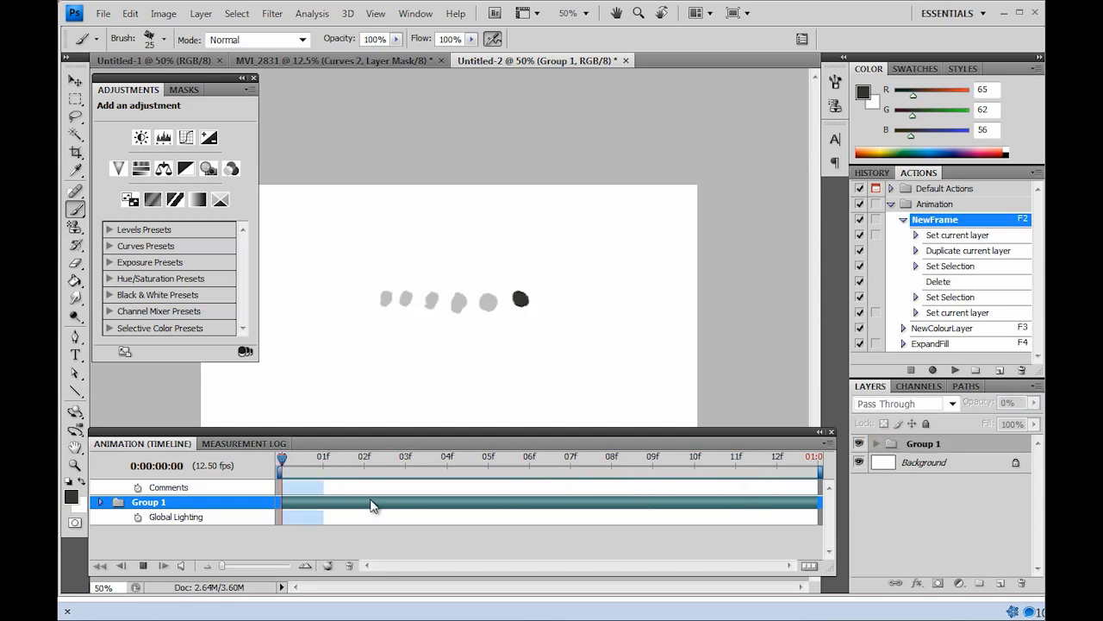
click(288, 458)
mouse_move(289, 458)
mouse_down()
mouse_move(329, 466)
mouse_move(292, 468)
mouse_up()
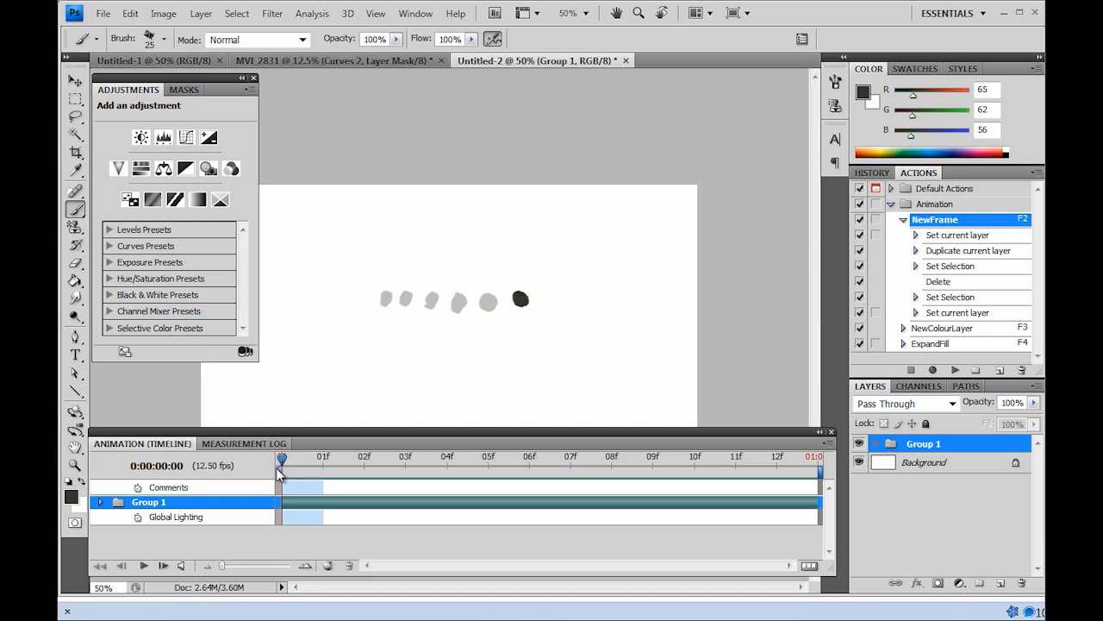
mouse_move(284, 461)
mouse_down()
mouse_move(311, 473)
mouse_move(296, 463)
mouse_up()
click(282, 461)
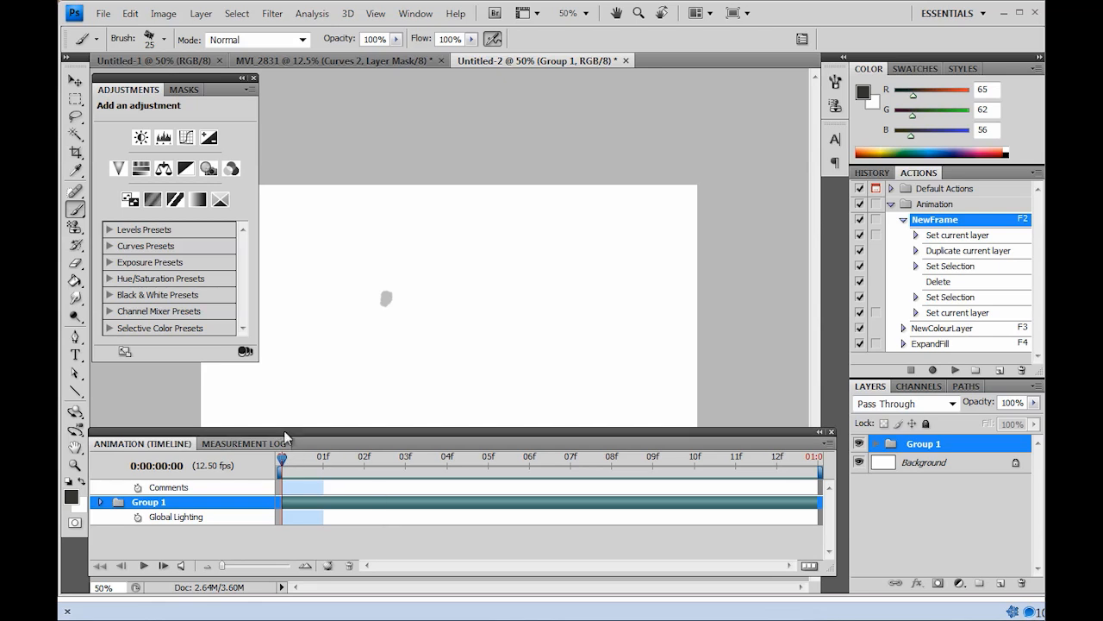
Step: Set the opacity of all six dot layers in Group 1 to 100%, from Layer 1 up to Layer 1 copy 5
drag(285, 458, 261, 468)
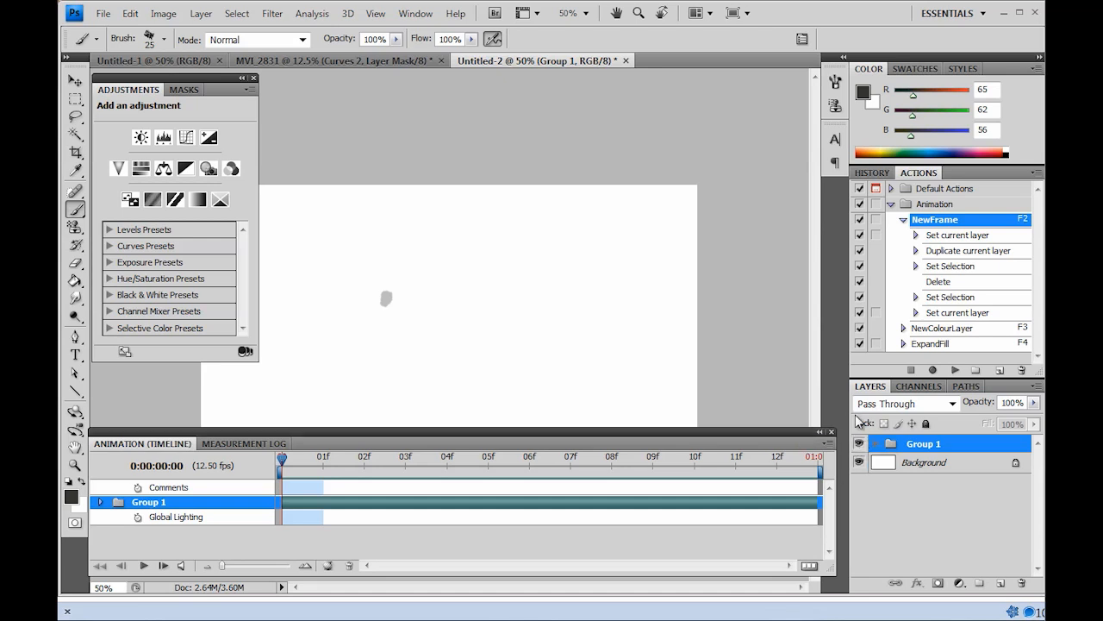
click(877, 443)
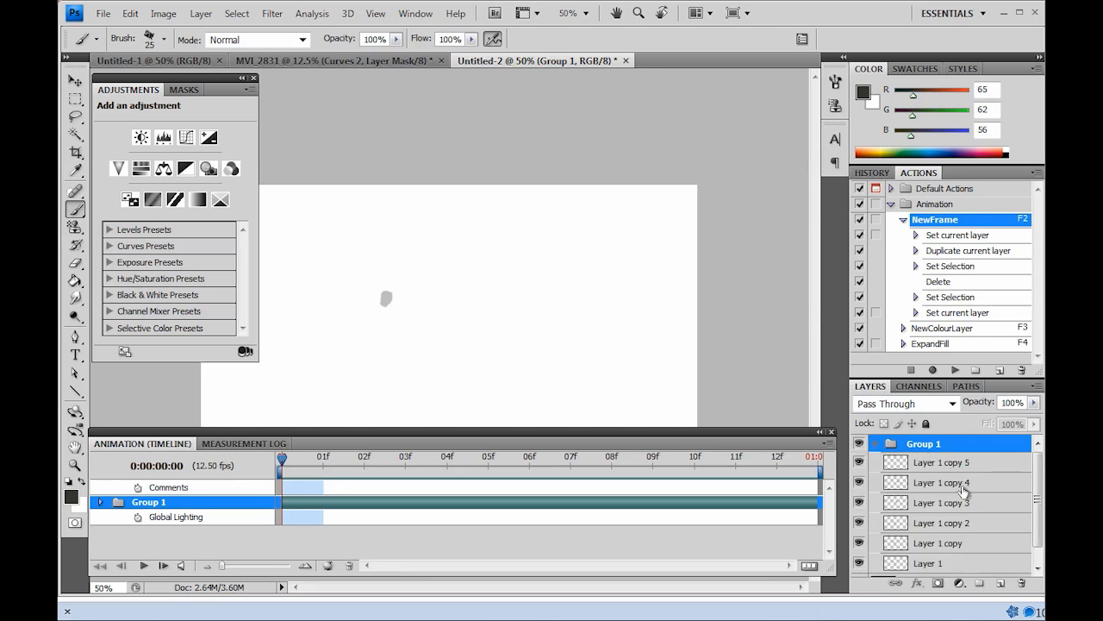
click(964, 563)
key(v)
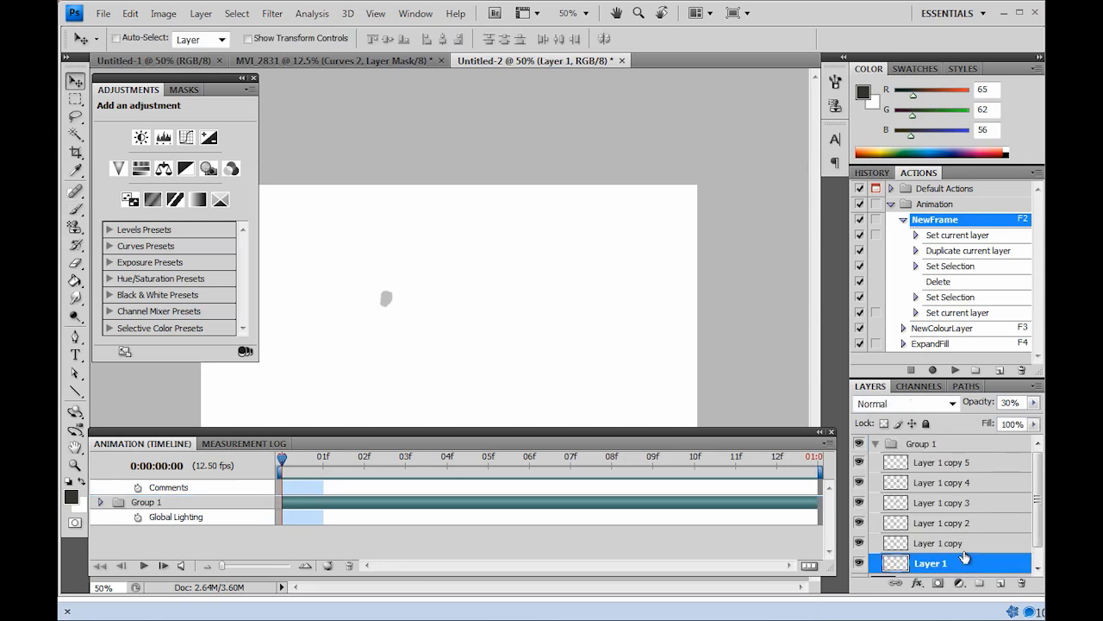
click(957, 543)
click(957, 522)
click(956, 503)
click(957, 483)
click(957, 463)
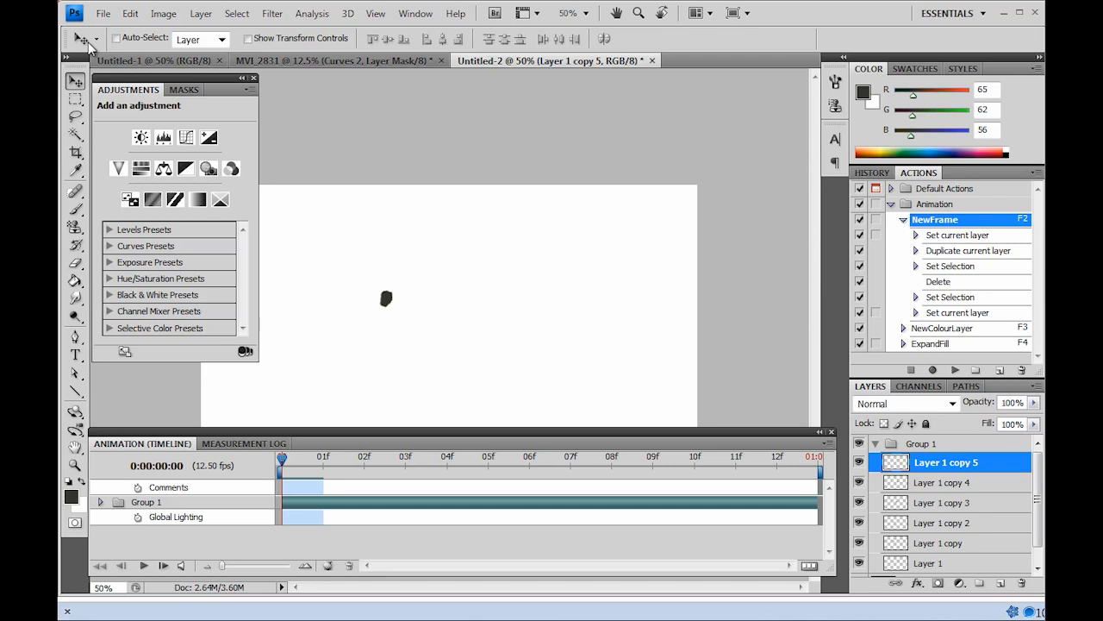
Step: Crop the canvas to an area of about 770 x 412 px around the dot animation
key(c)
drag(319, 250, 609, 404)
key(Return)
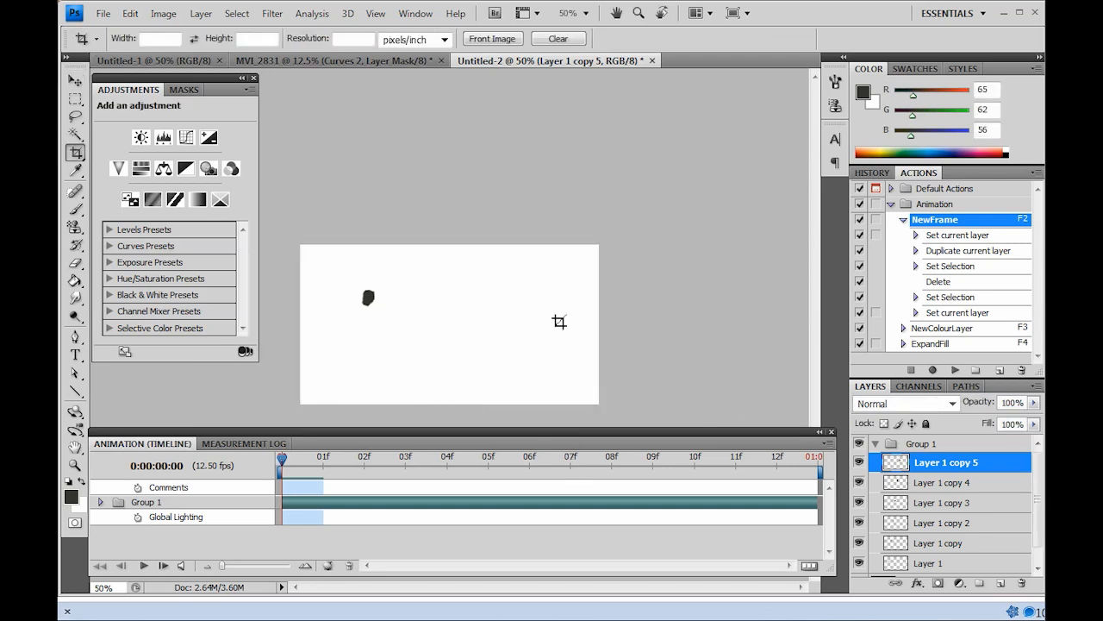
Step: Set up a Save for Web & Devices export in GIF format with the animation looping Forever
click(103, 14)
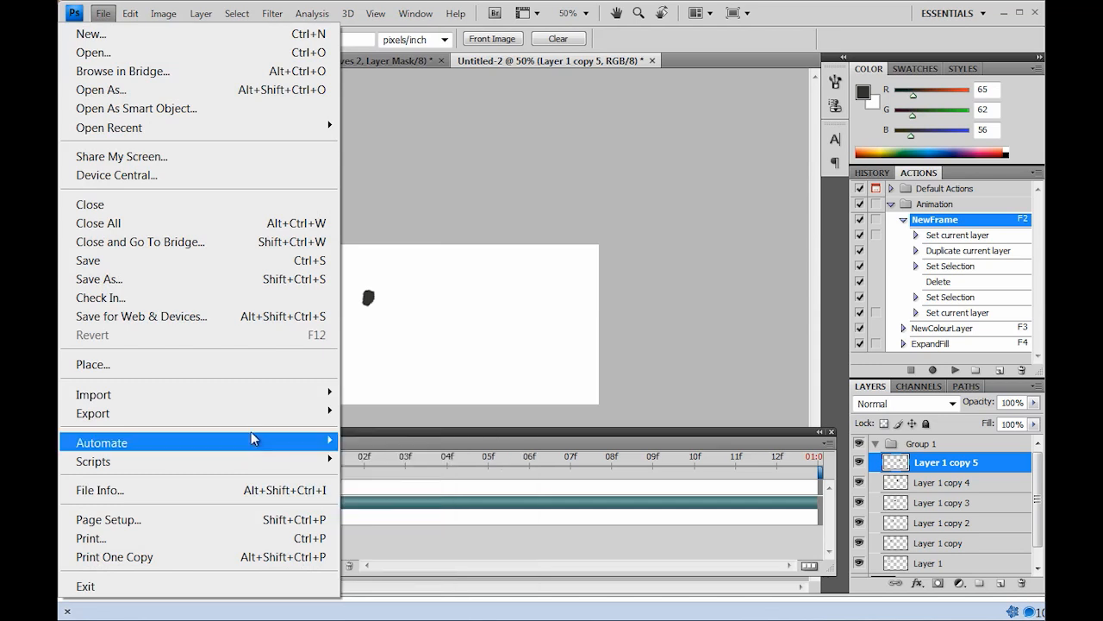
click(285, 316)
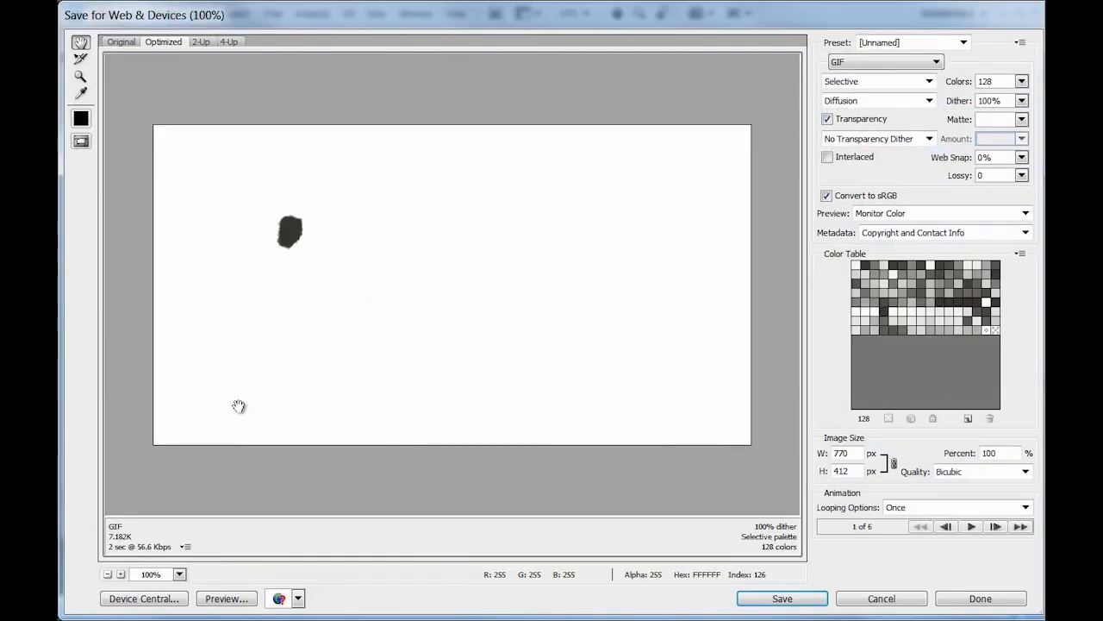
click(940, 62)
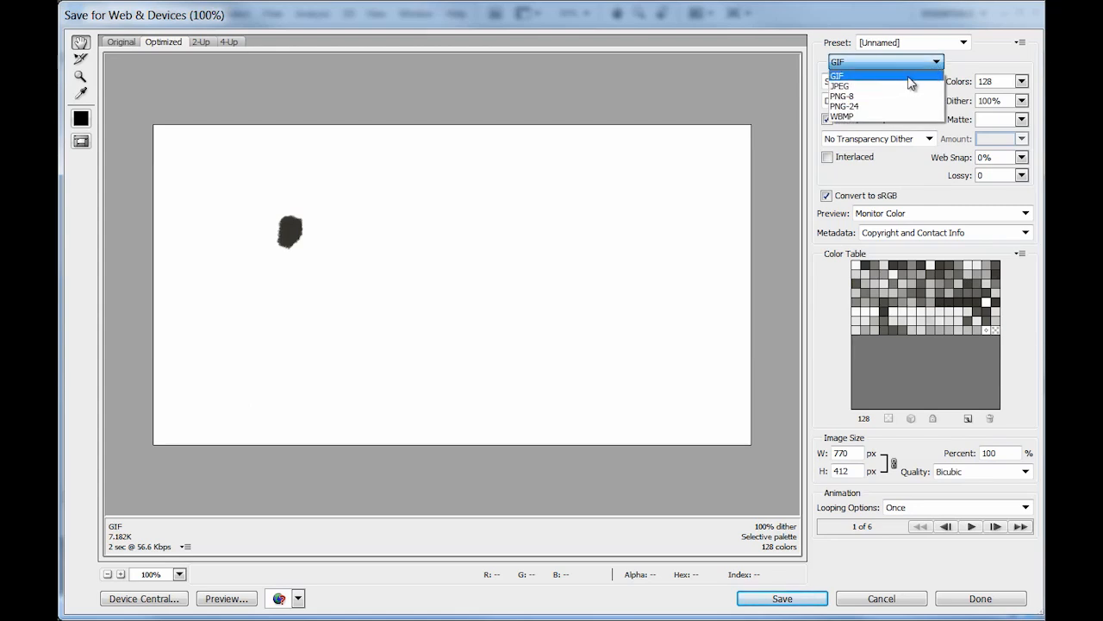
click(907, 78)
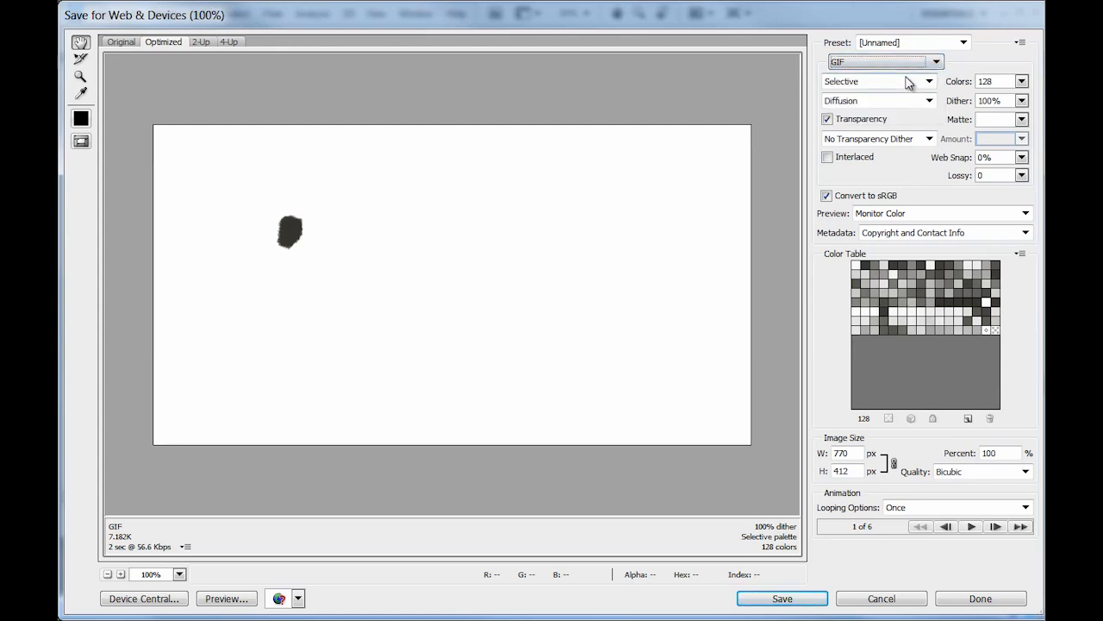
click(1026, 507)
click(970, 540)
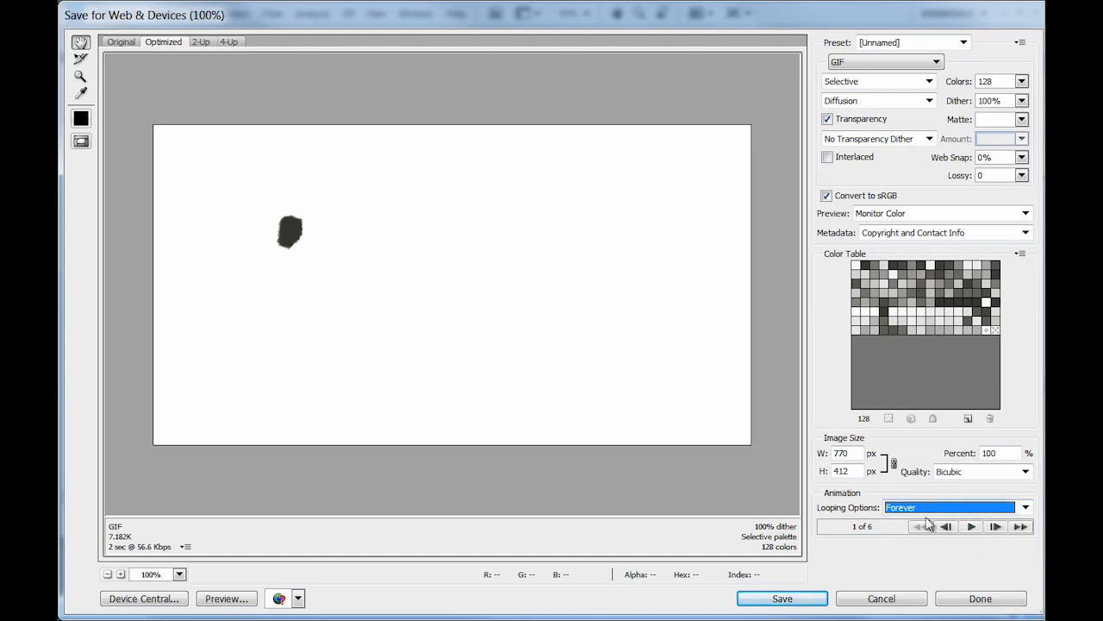
Step: Set the exported GIF's width to 200 px and play the animation preview
double_click(845, 453)
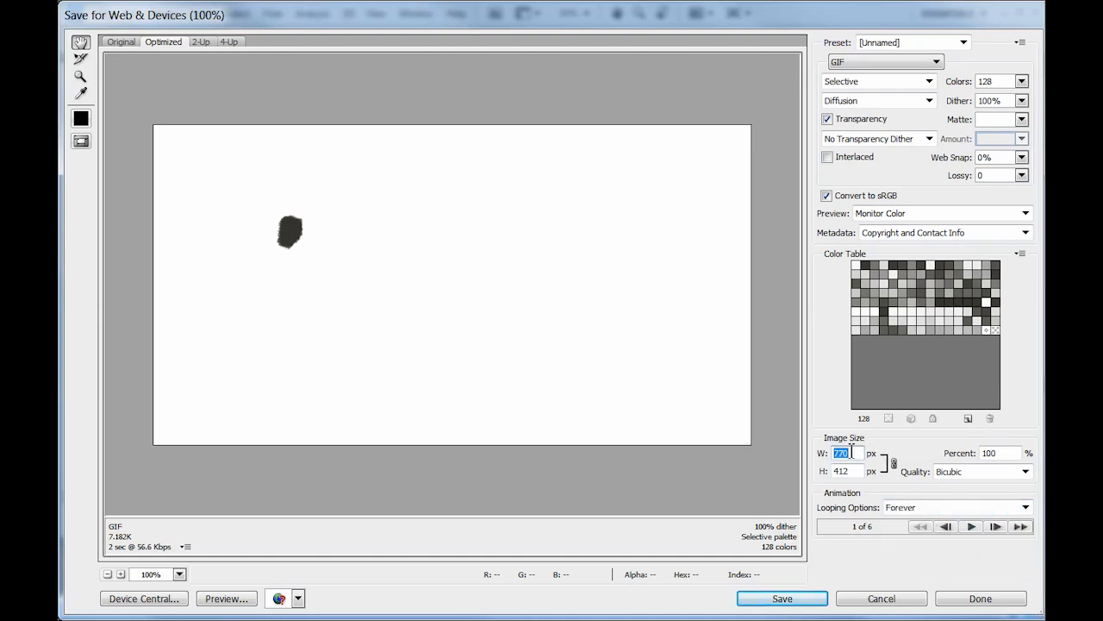
text(200)
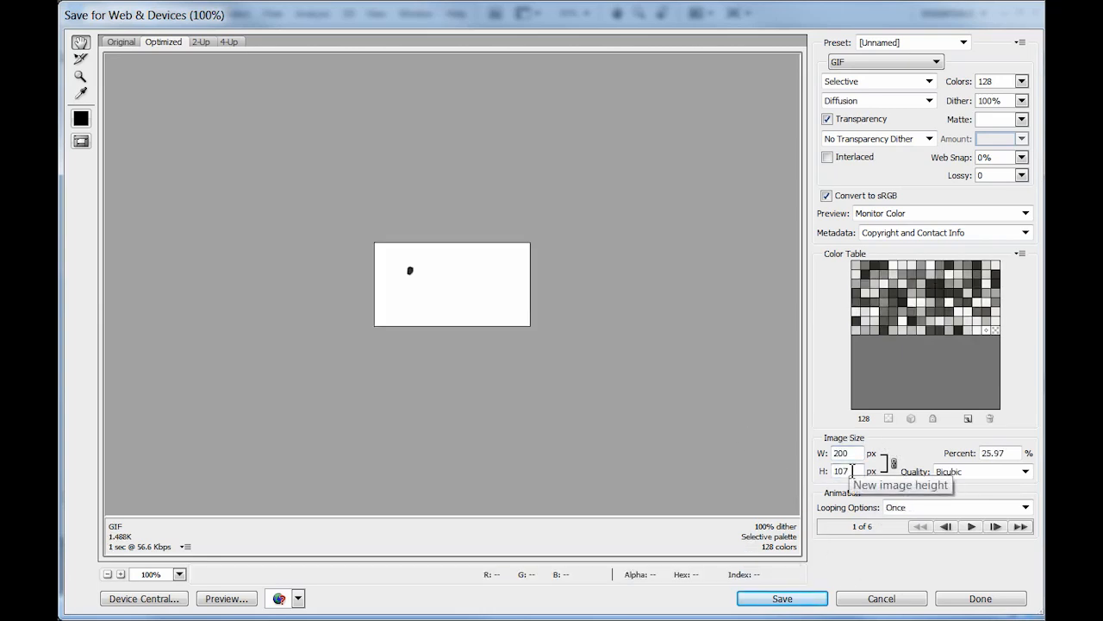
click(975, 527)
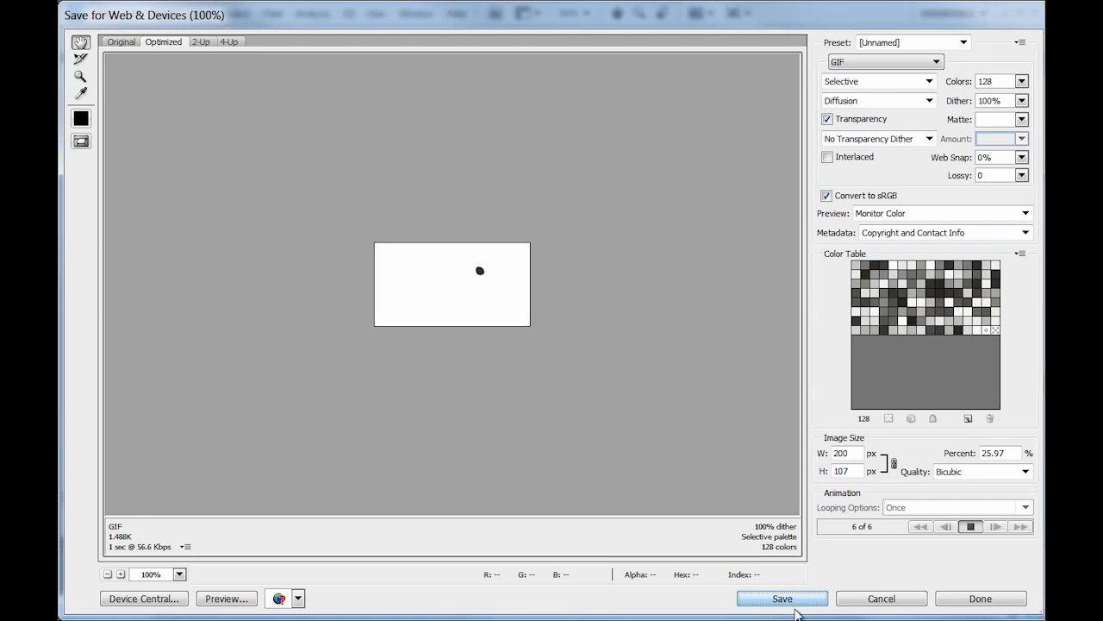
Step: Bring up the save location for the optimized GIF, and cancel both the file save and the web export
click(783, 599)
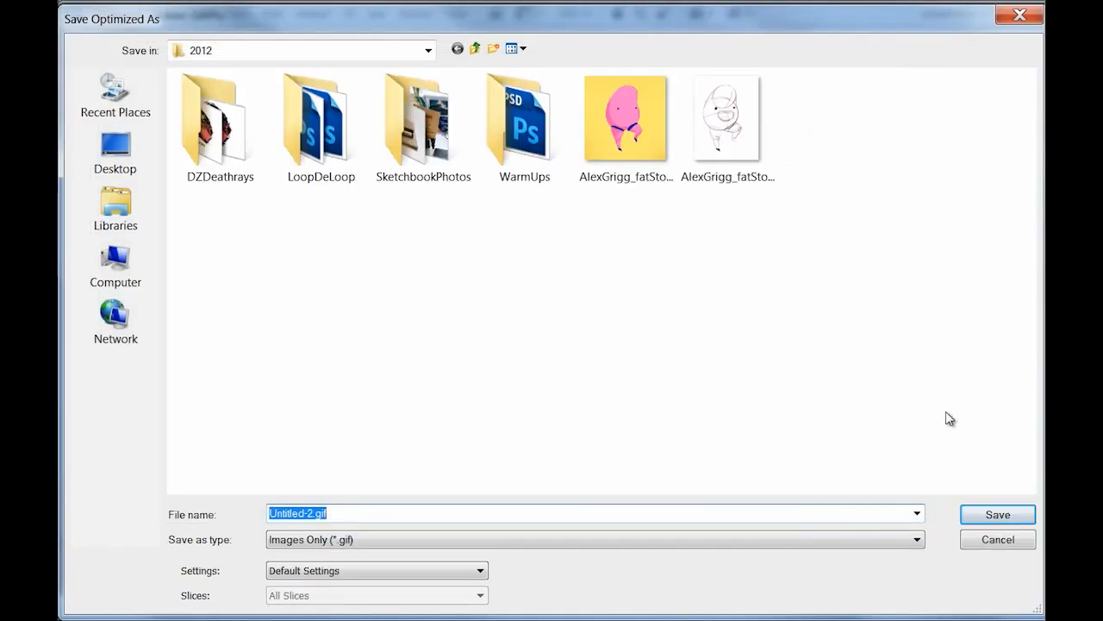
click(1008, 546)
click(877, 595)
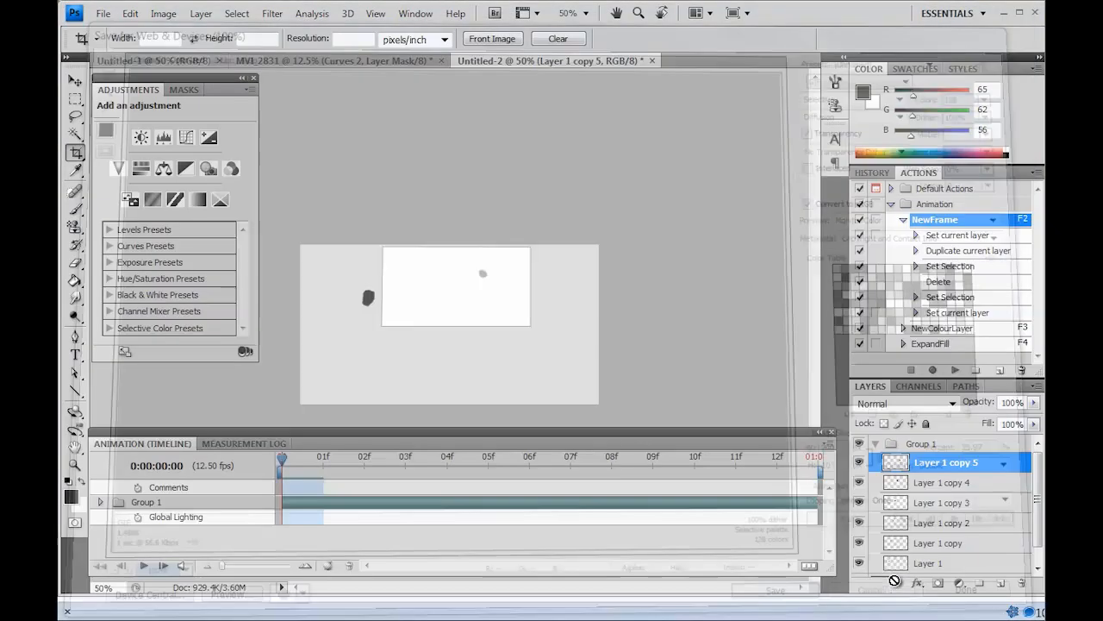